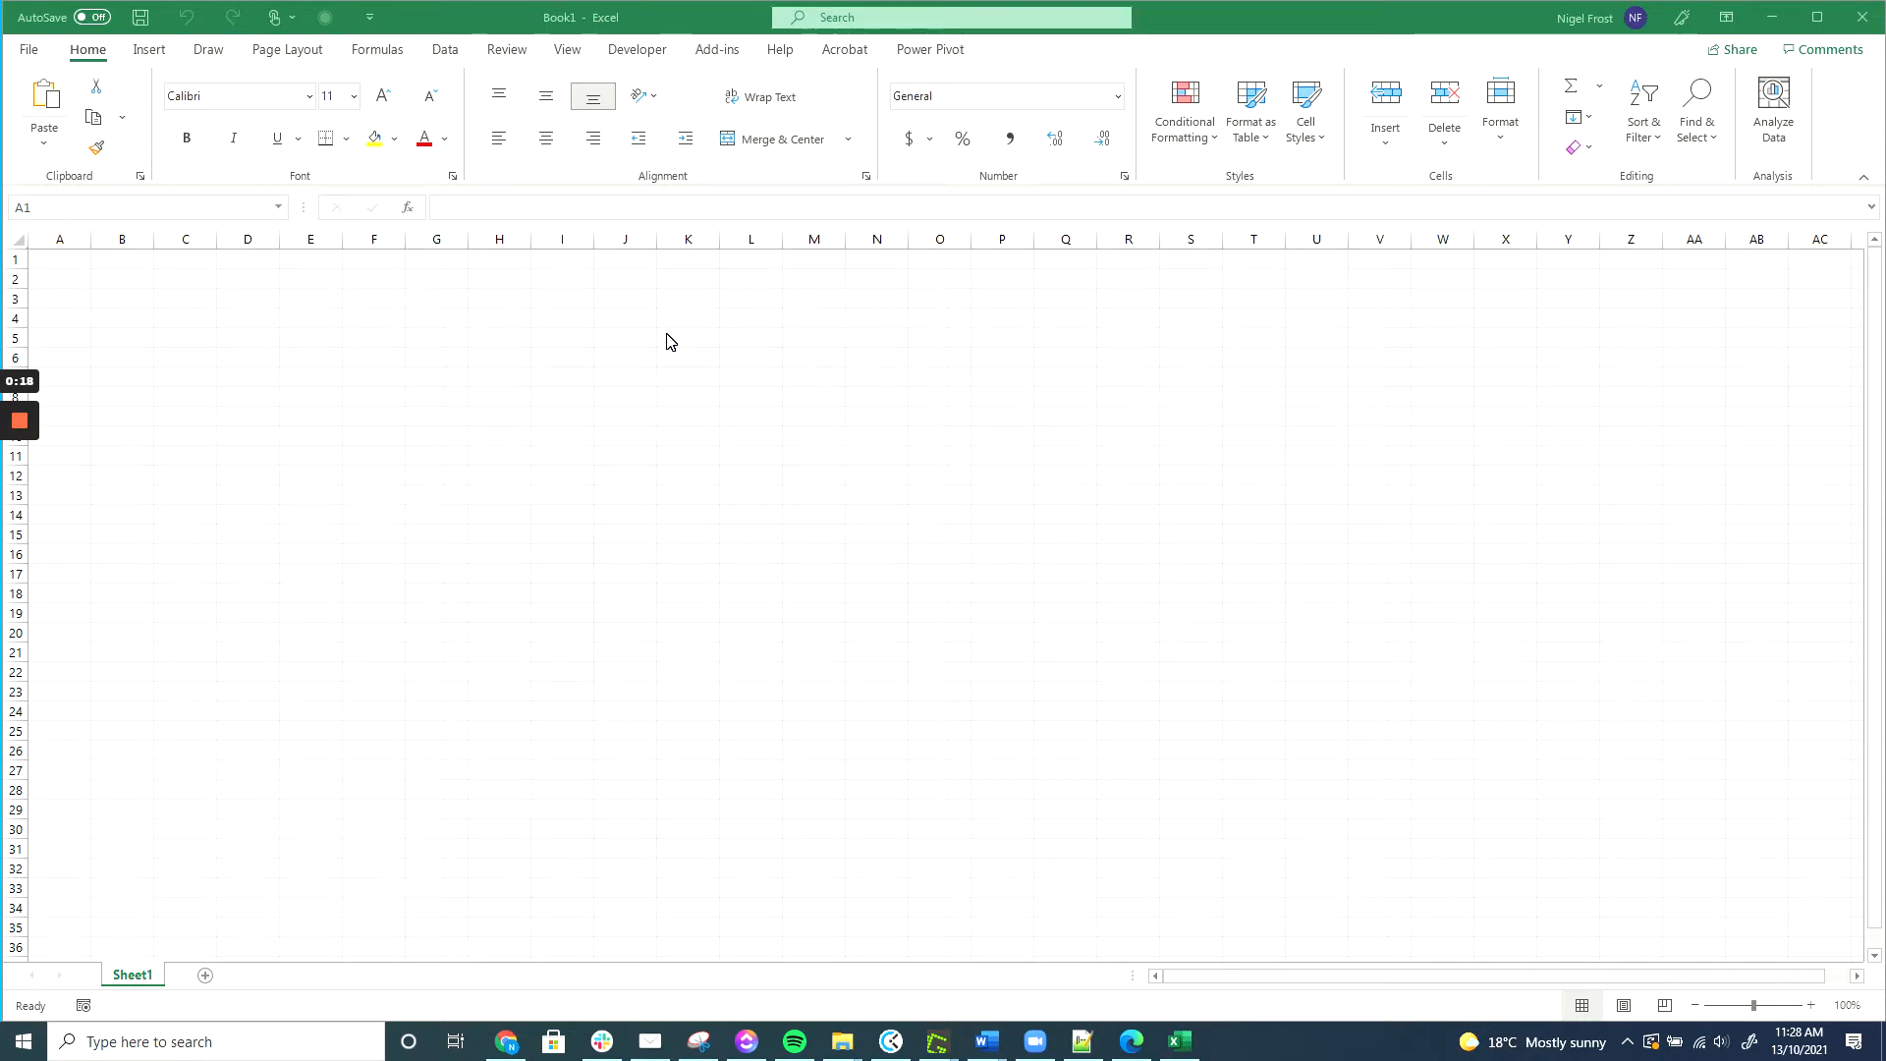
Install the Maropost Connector for Excel add-in from the Office add-ins store, found by searching 'mar'.
left_click(149, 51)
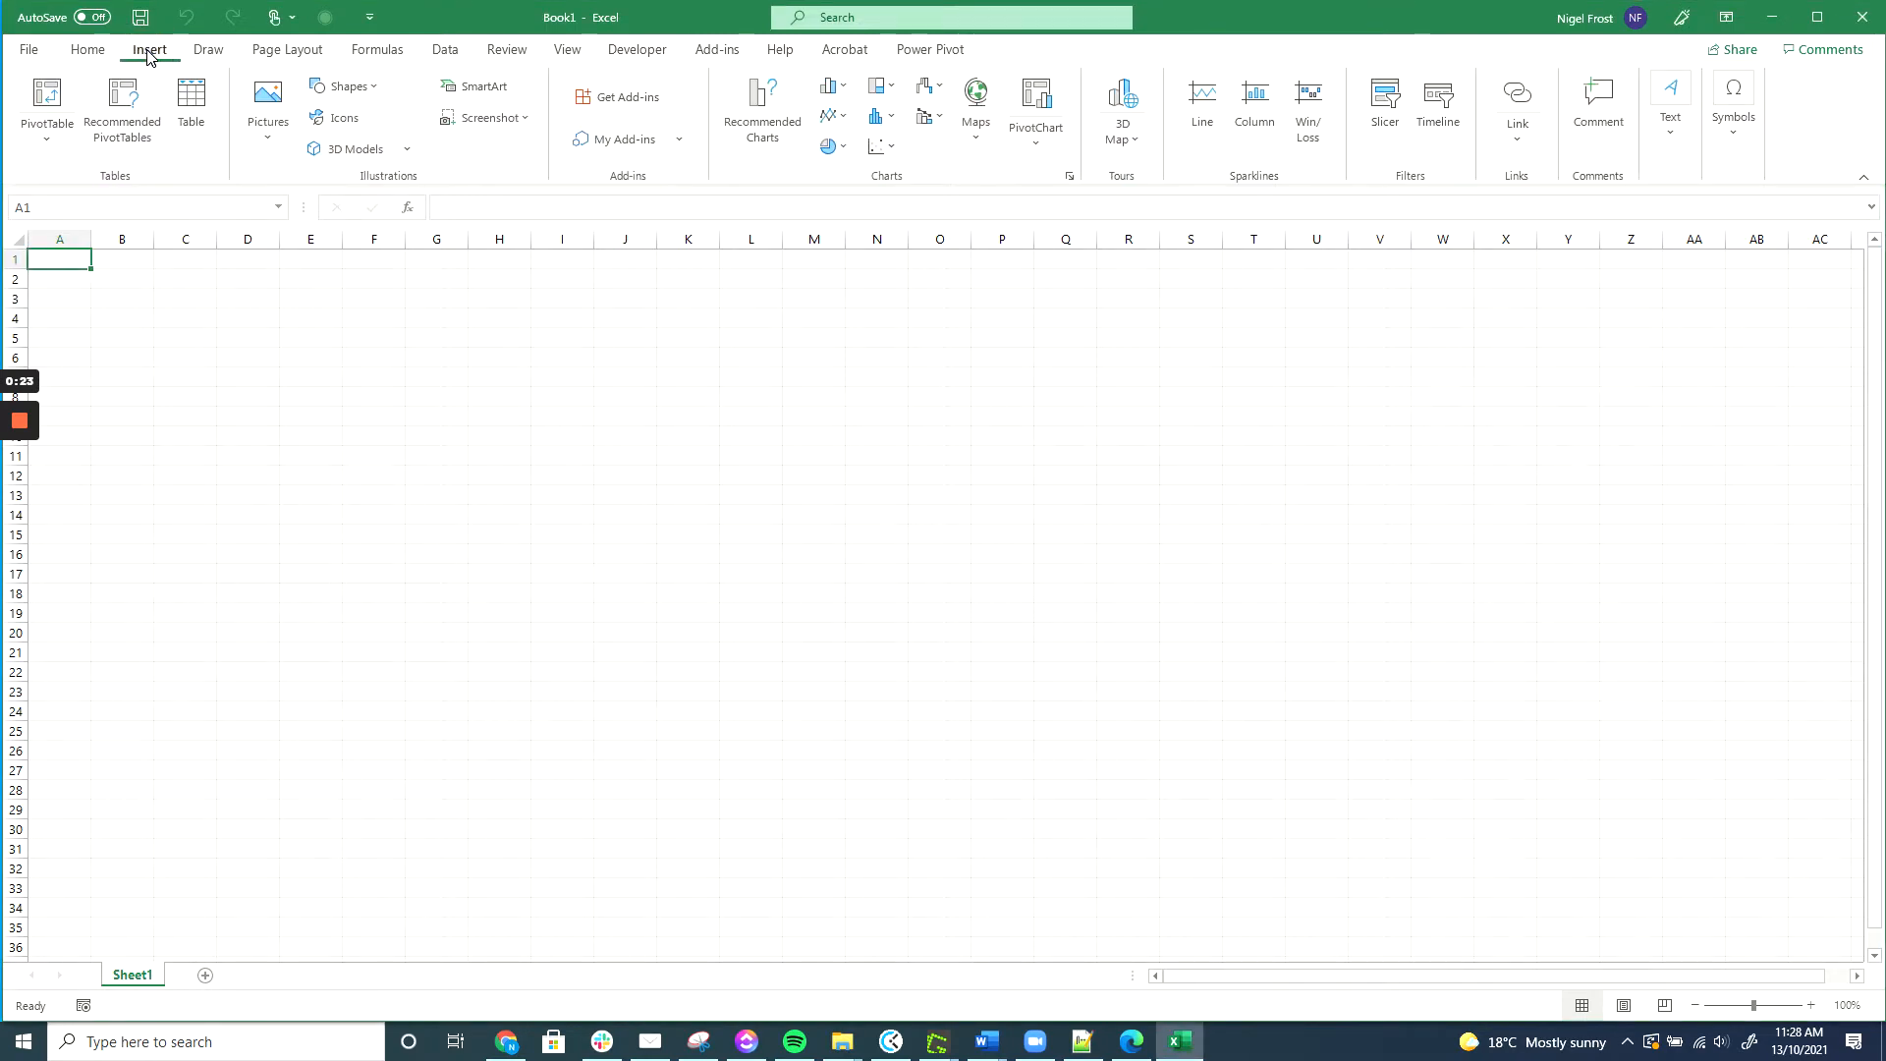
left_click(618, 98)
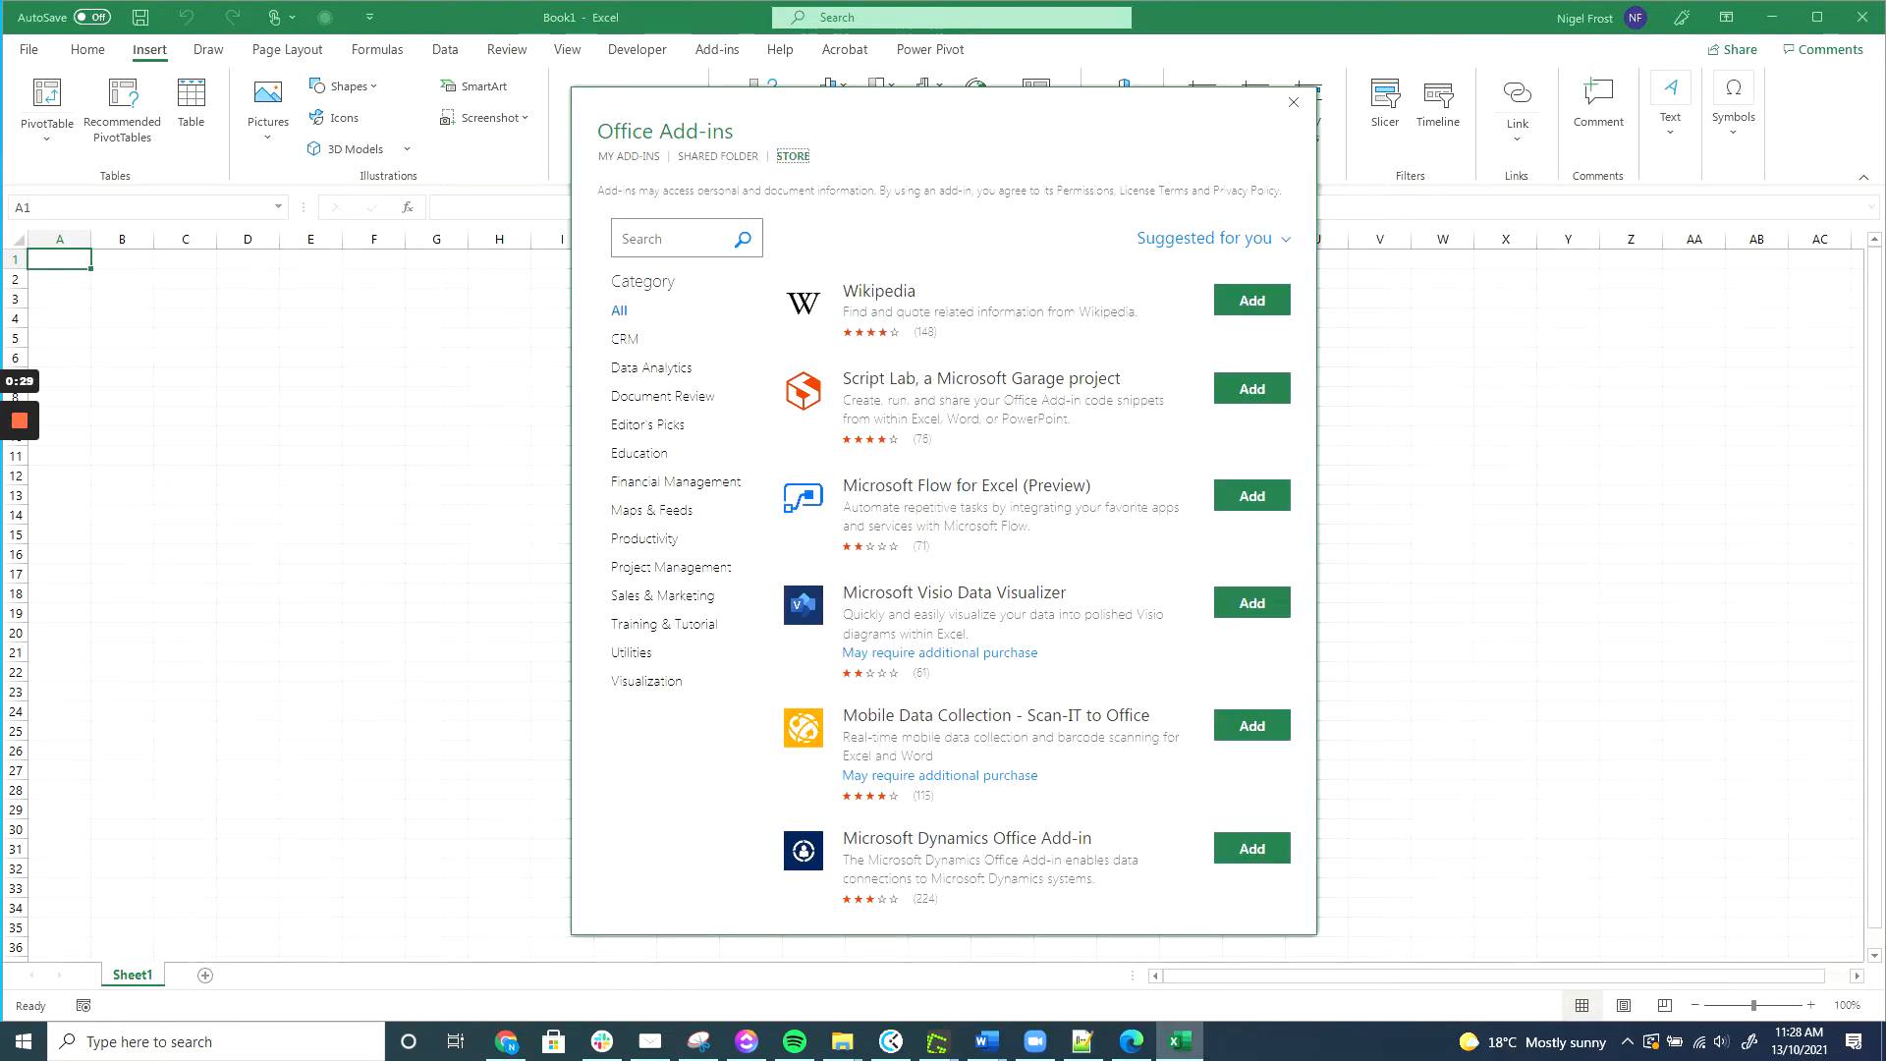
left_click(668, 238)
type("maropost")
left_click(742, 239)
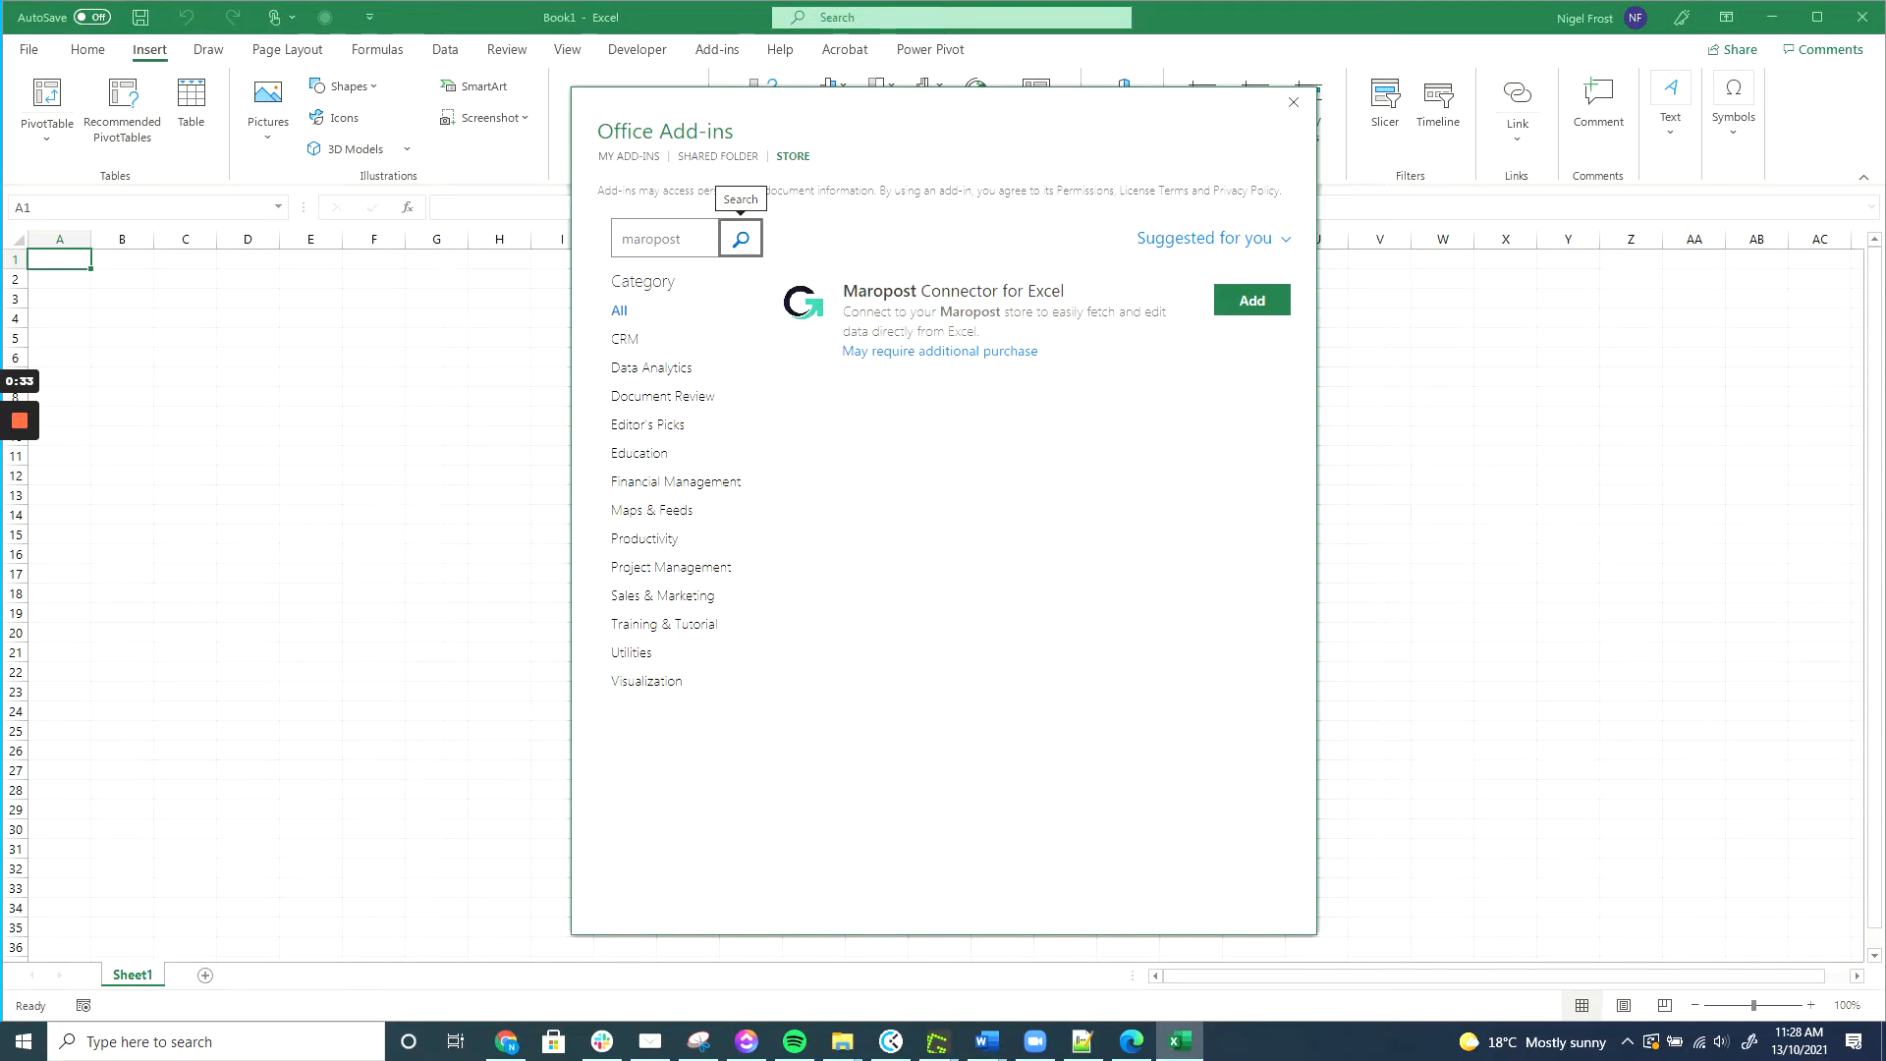
left_click(1249, 305)
left_click(1138, 441)
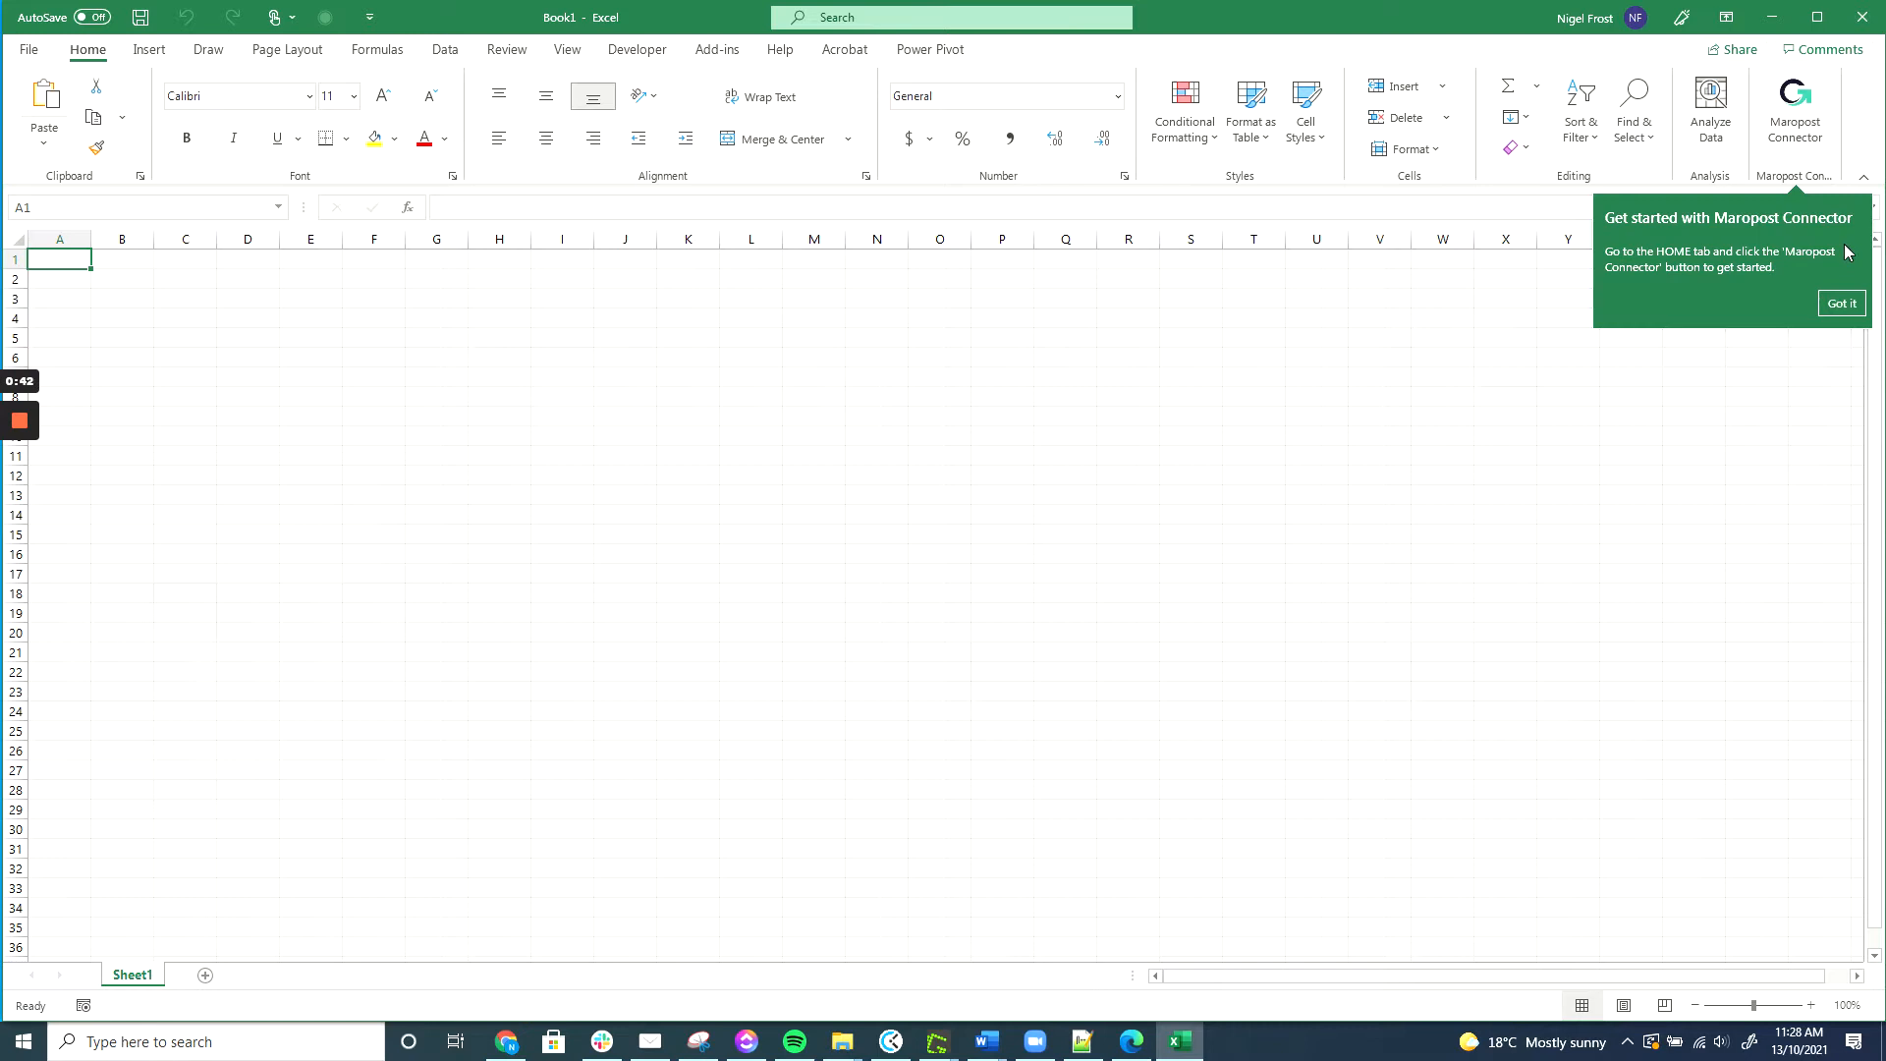
Open the Maropost Connector pane, accept its terms, and start adding a new store under Stores.
left_click(1842, 302)
left_click(1796, 103)
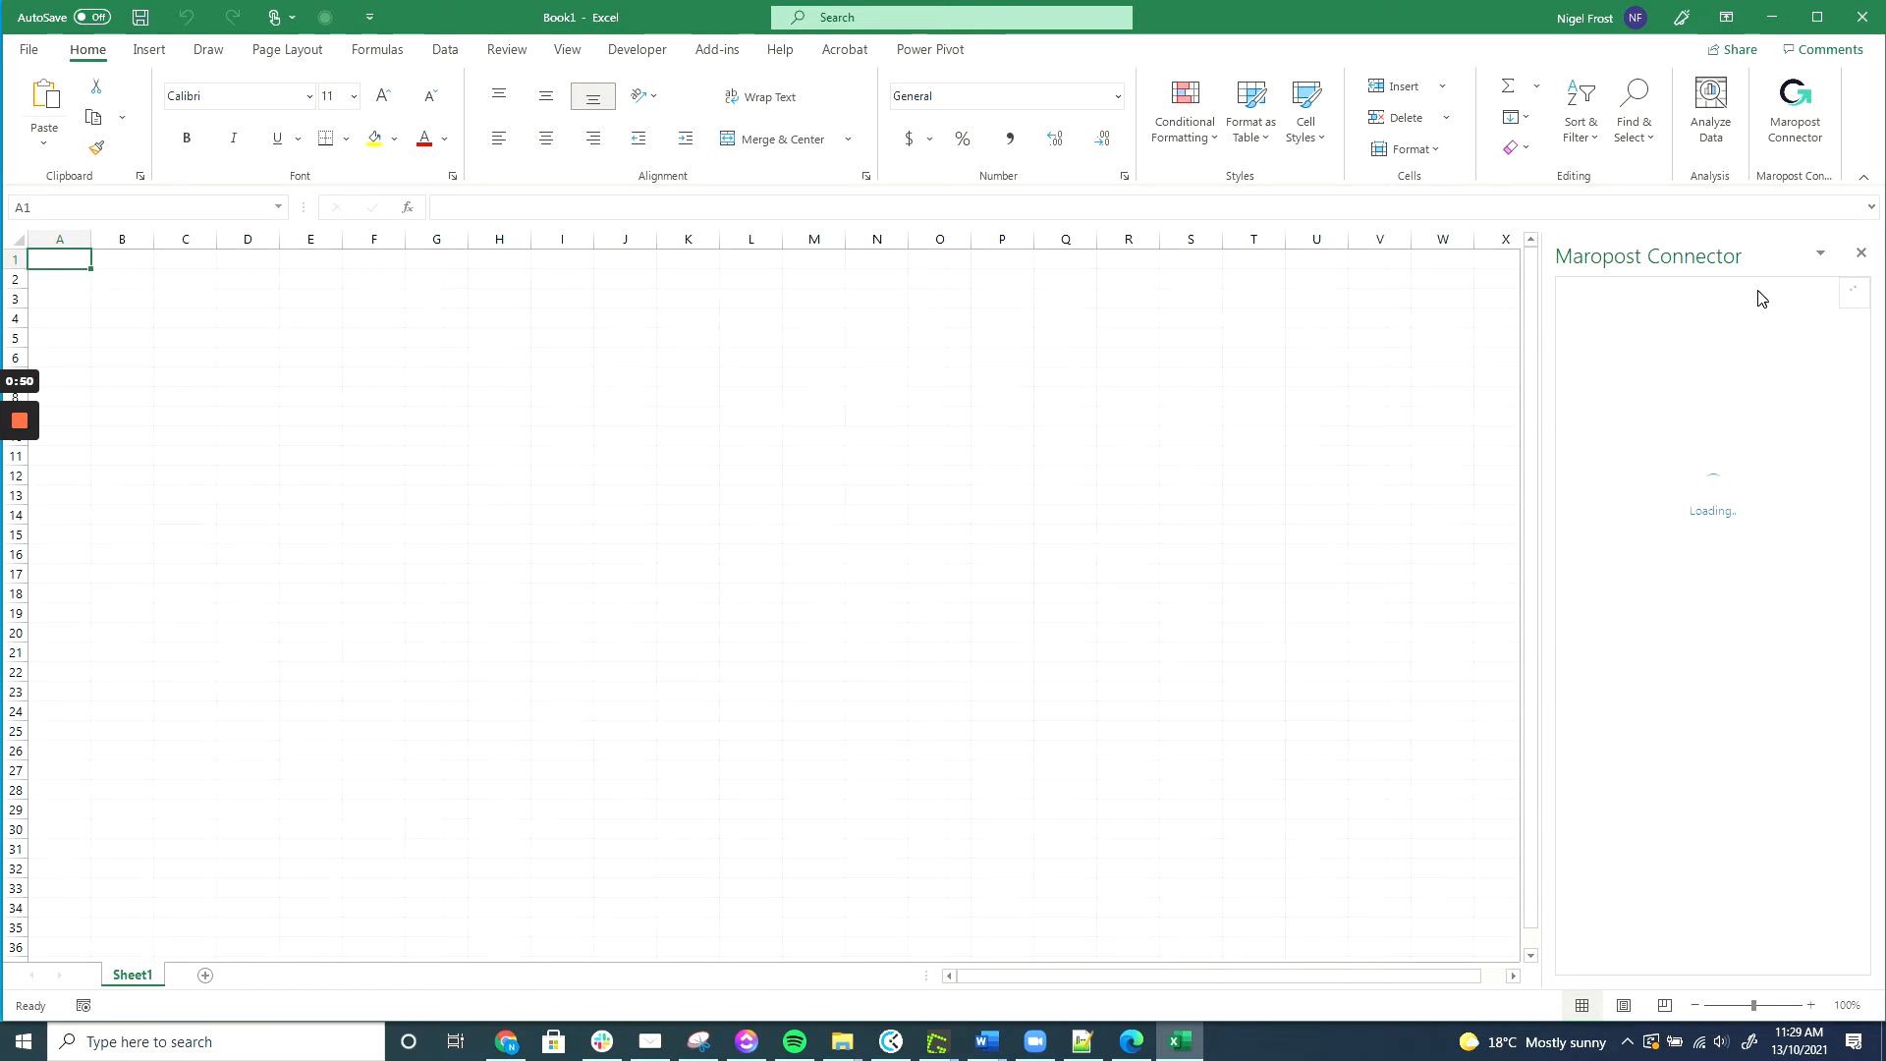
left_click(1654, 769)
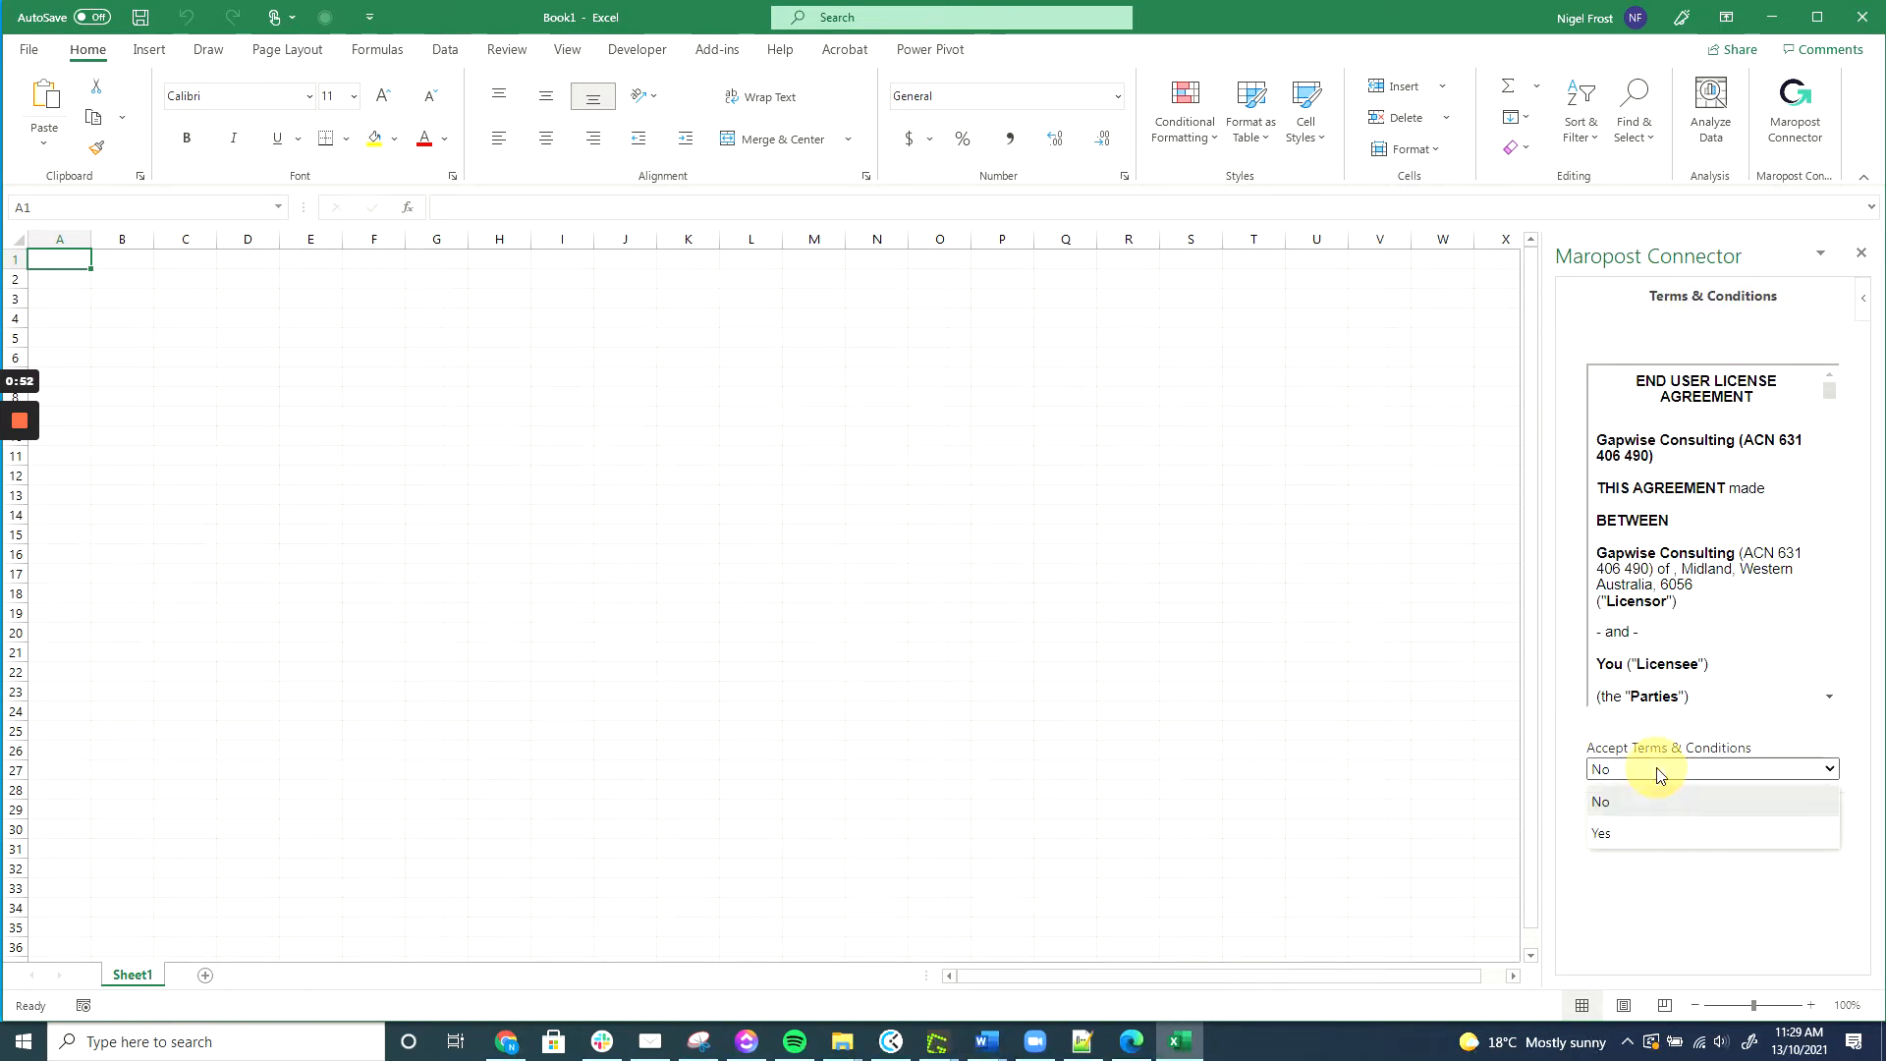
left_click(1631, 834)
left_click(1706, 828)
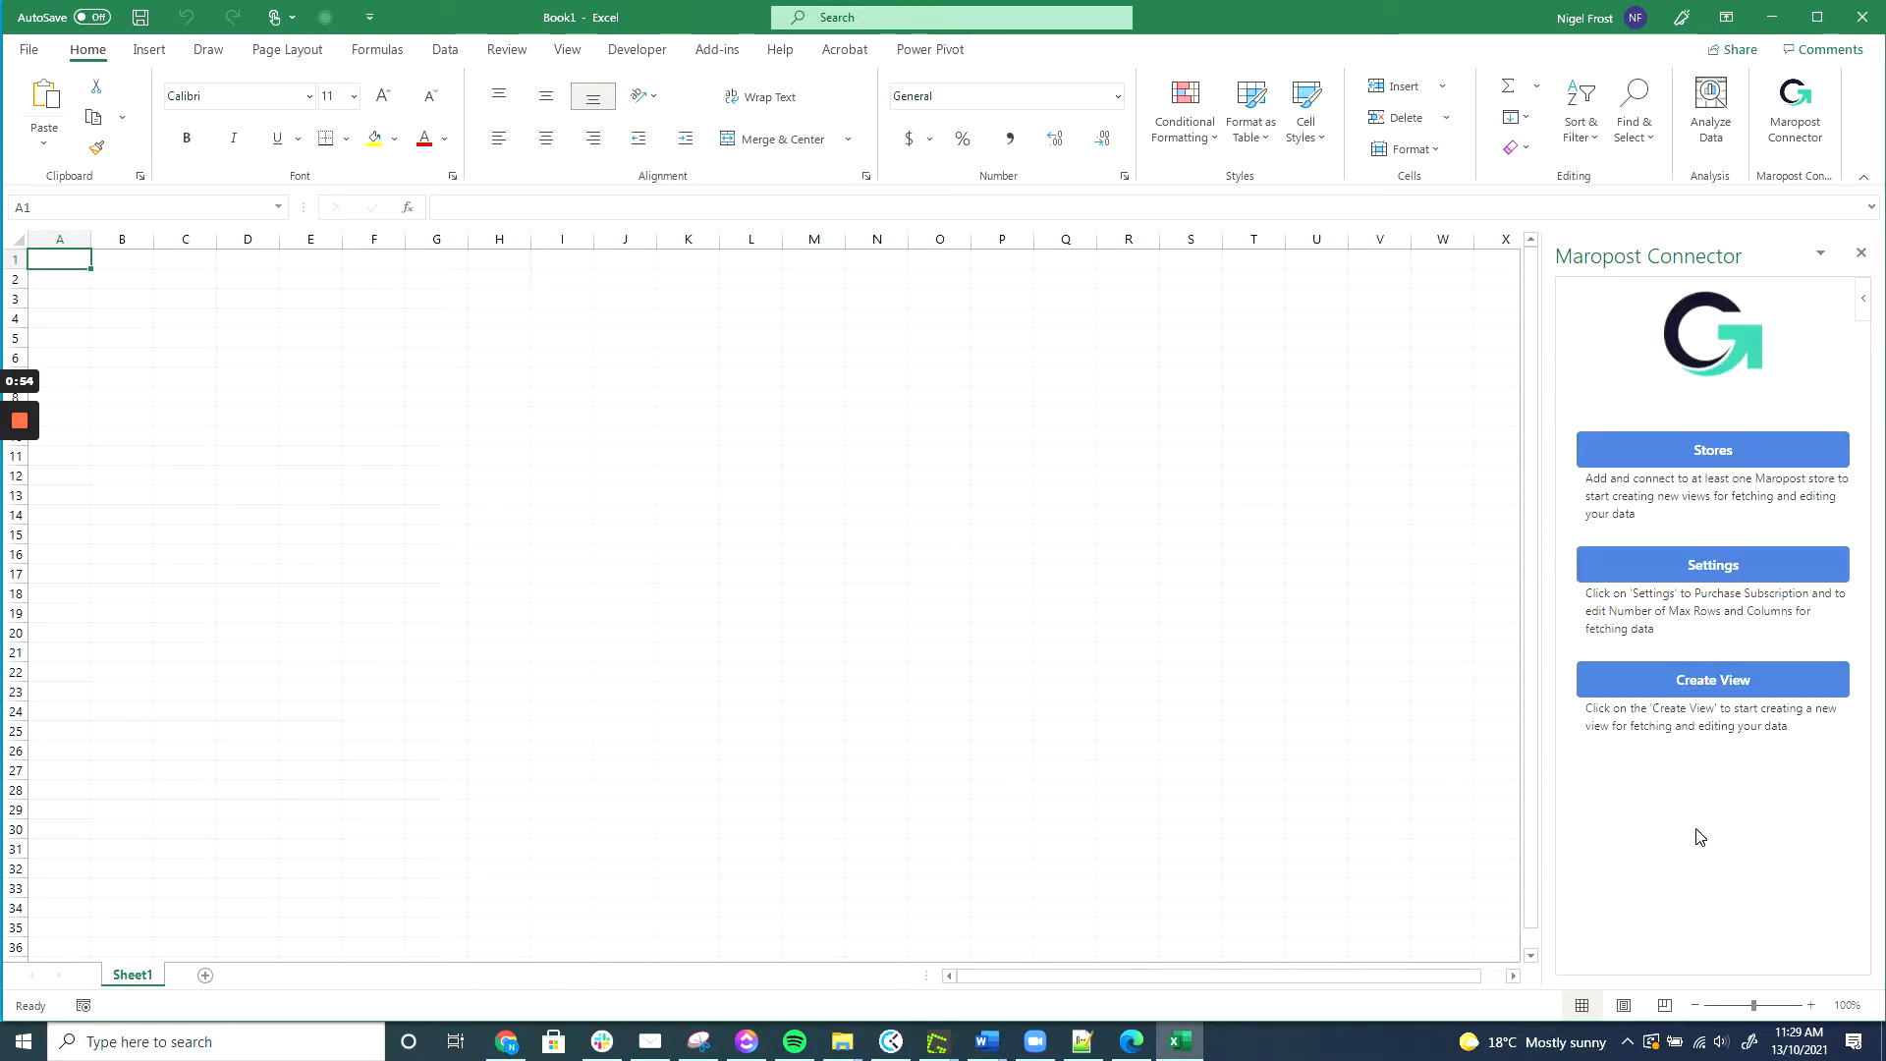
left_click(1715, 449)
left_click(1714, 491)
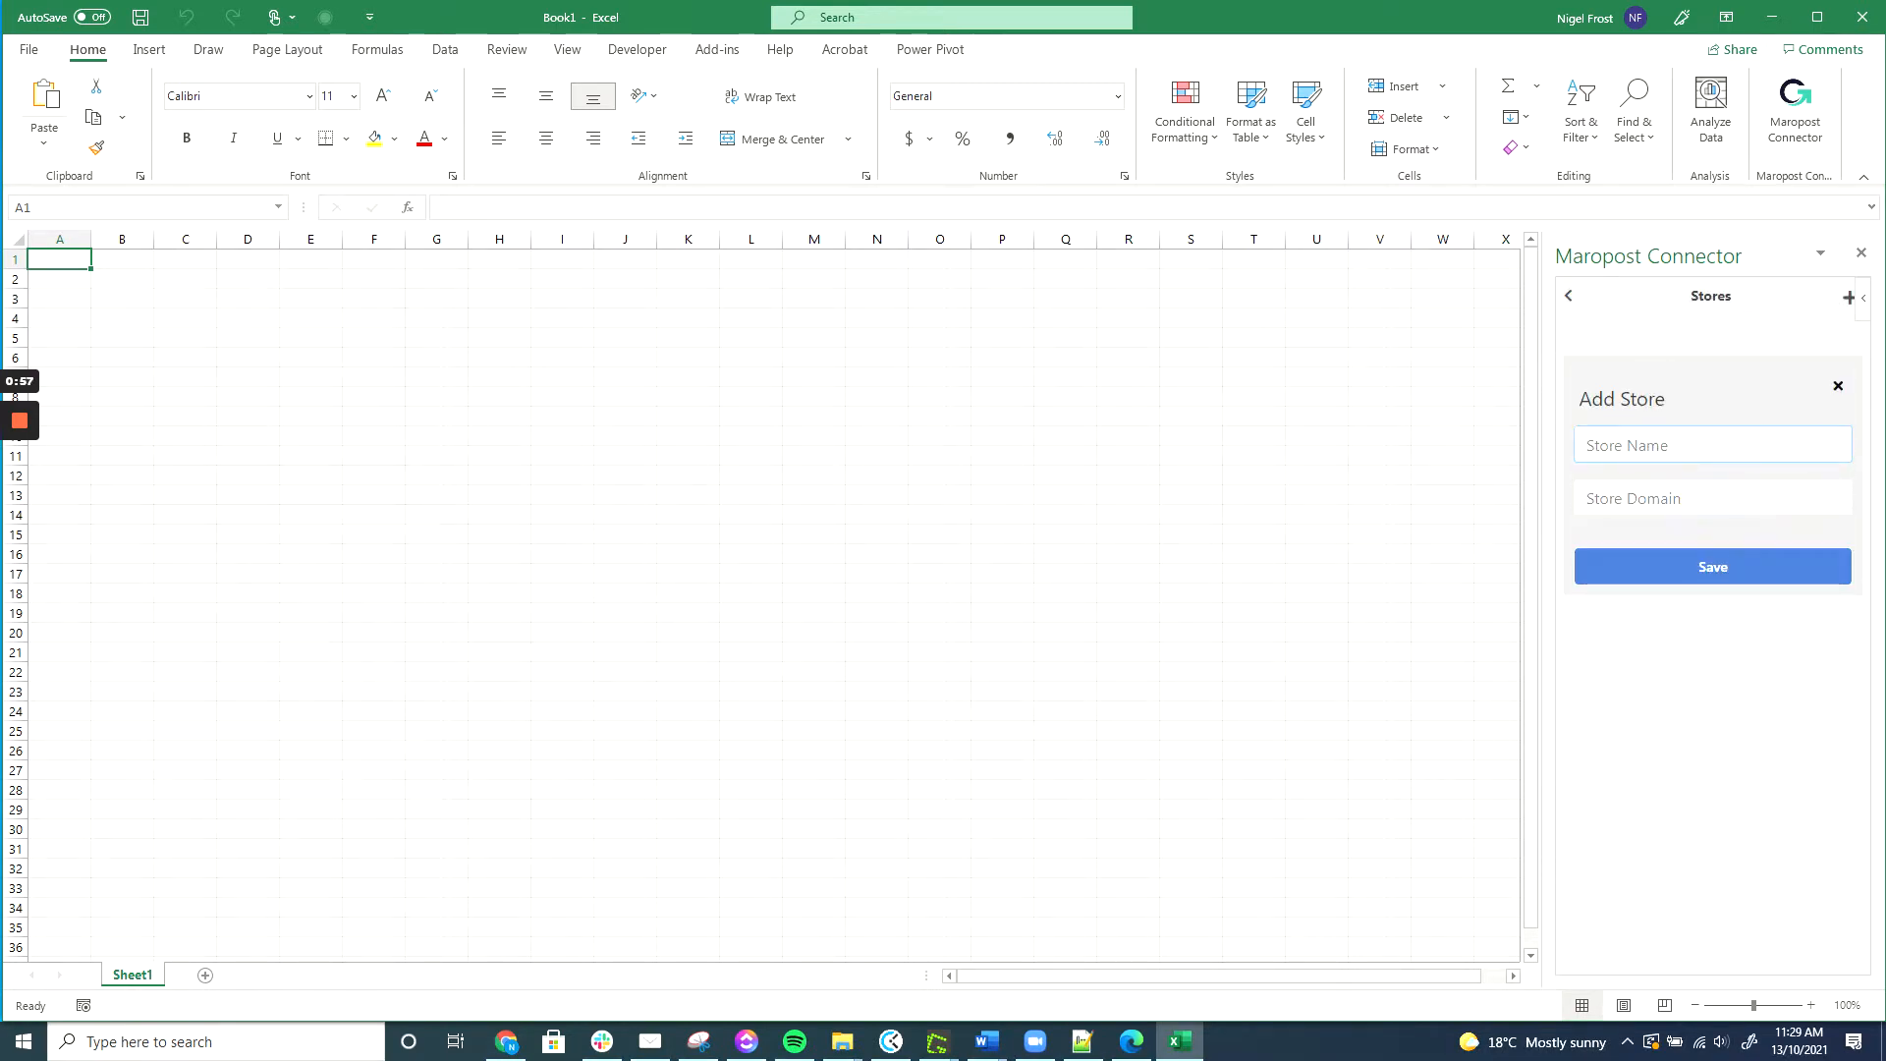
Save a store named Gapwise with domain gapwise-consulting.neto.com.au and begin authenticating it.
type("Gap")
left_click(1670, 499)
type("gapwise-cons")
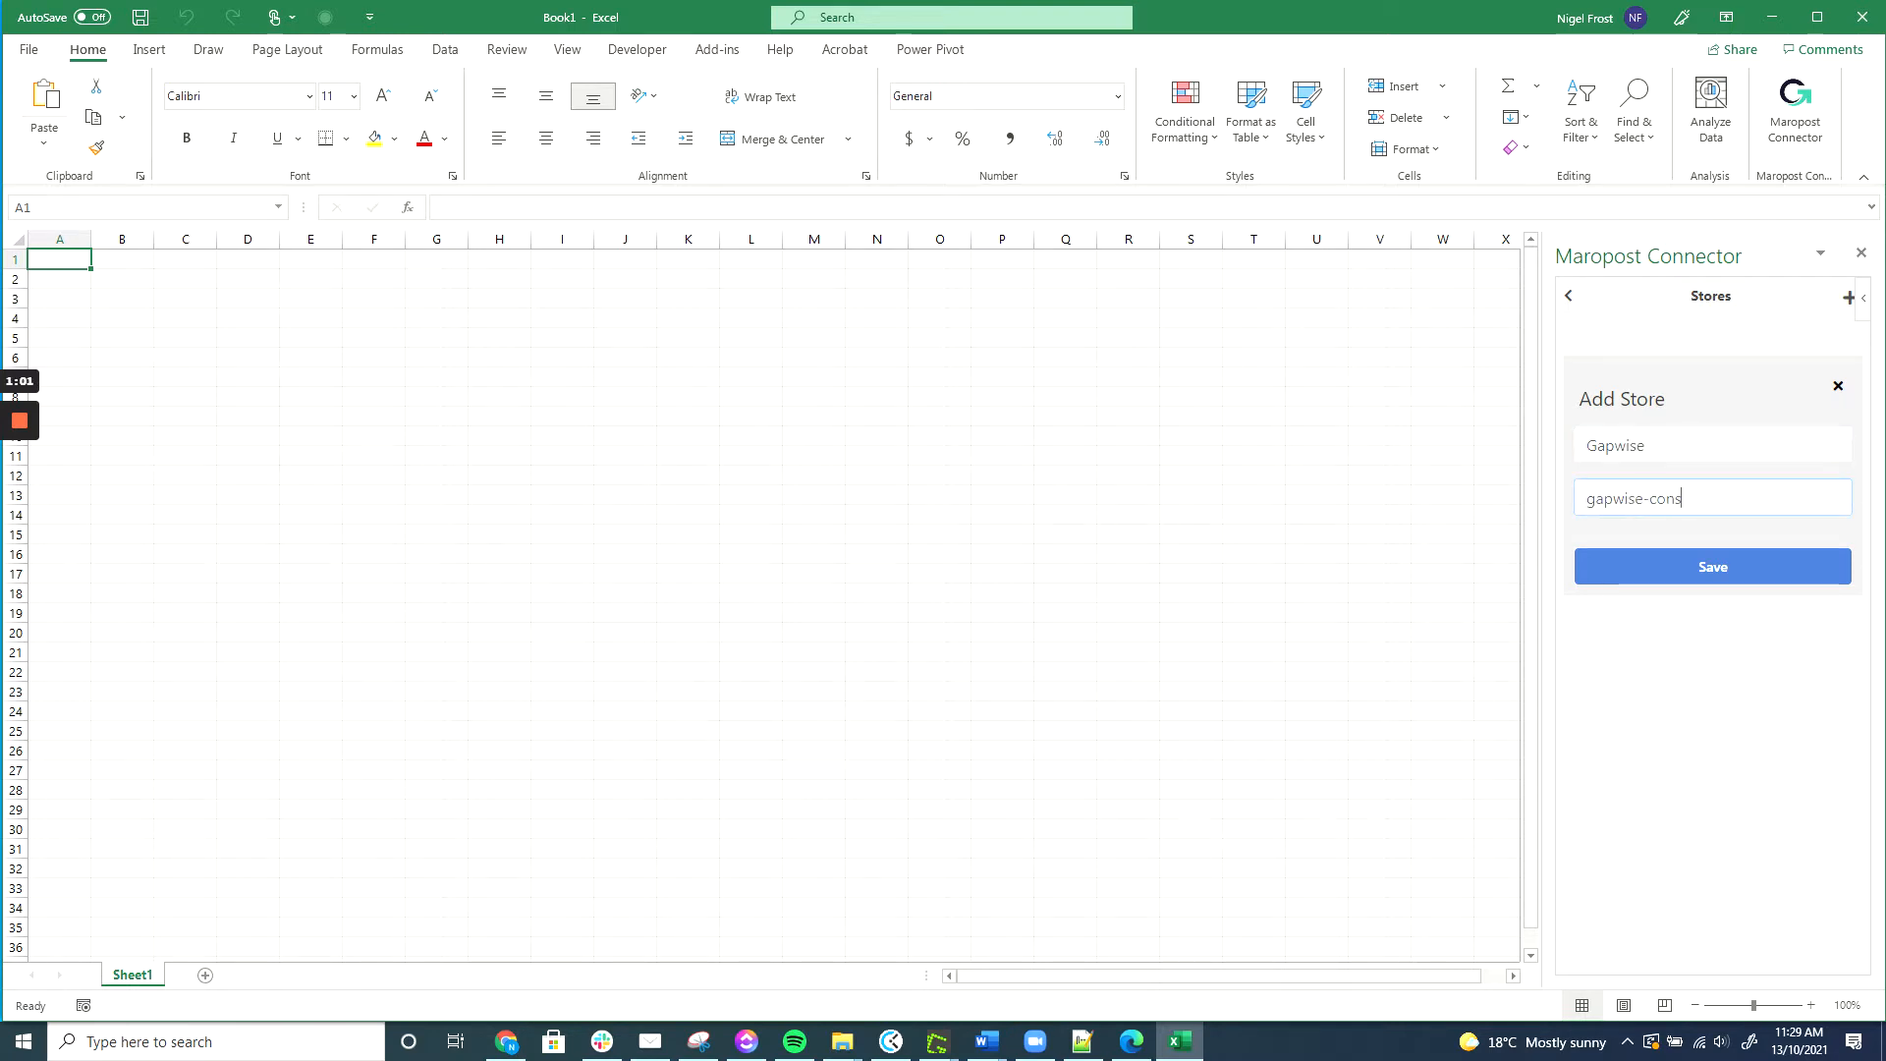
type("ulting.neto.com.au")
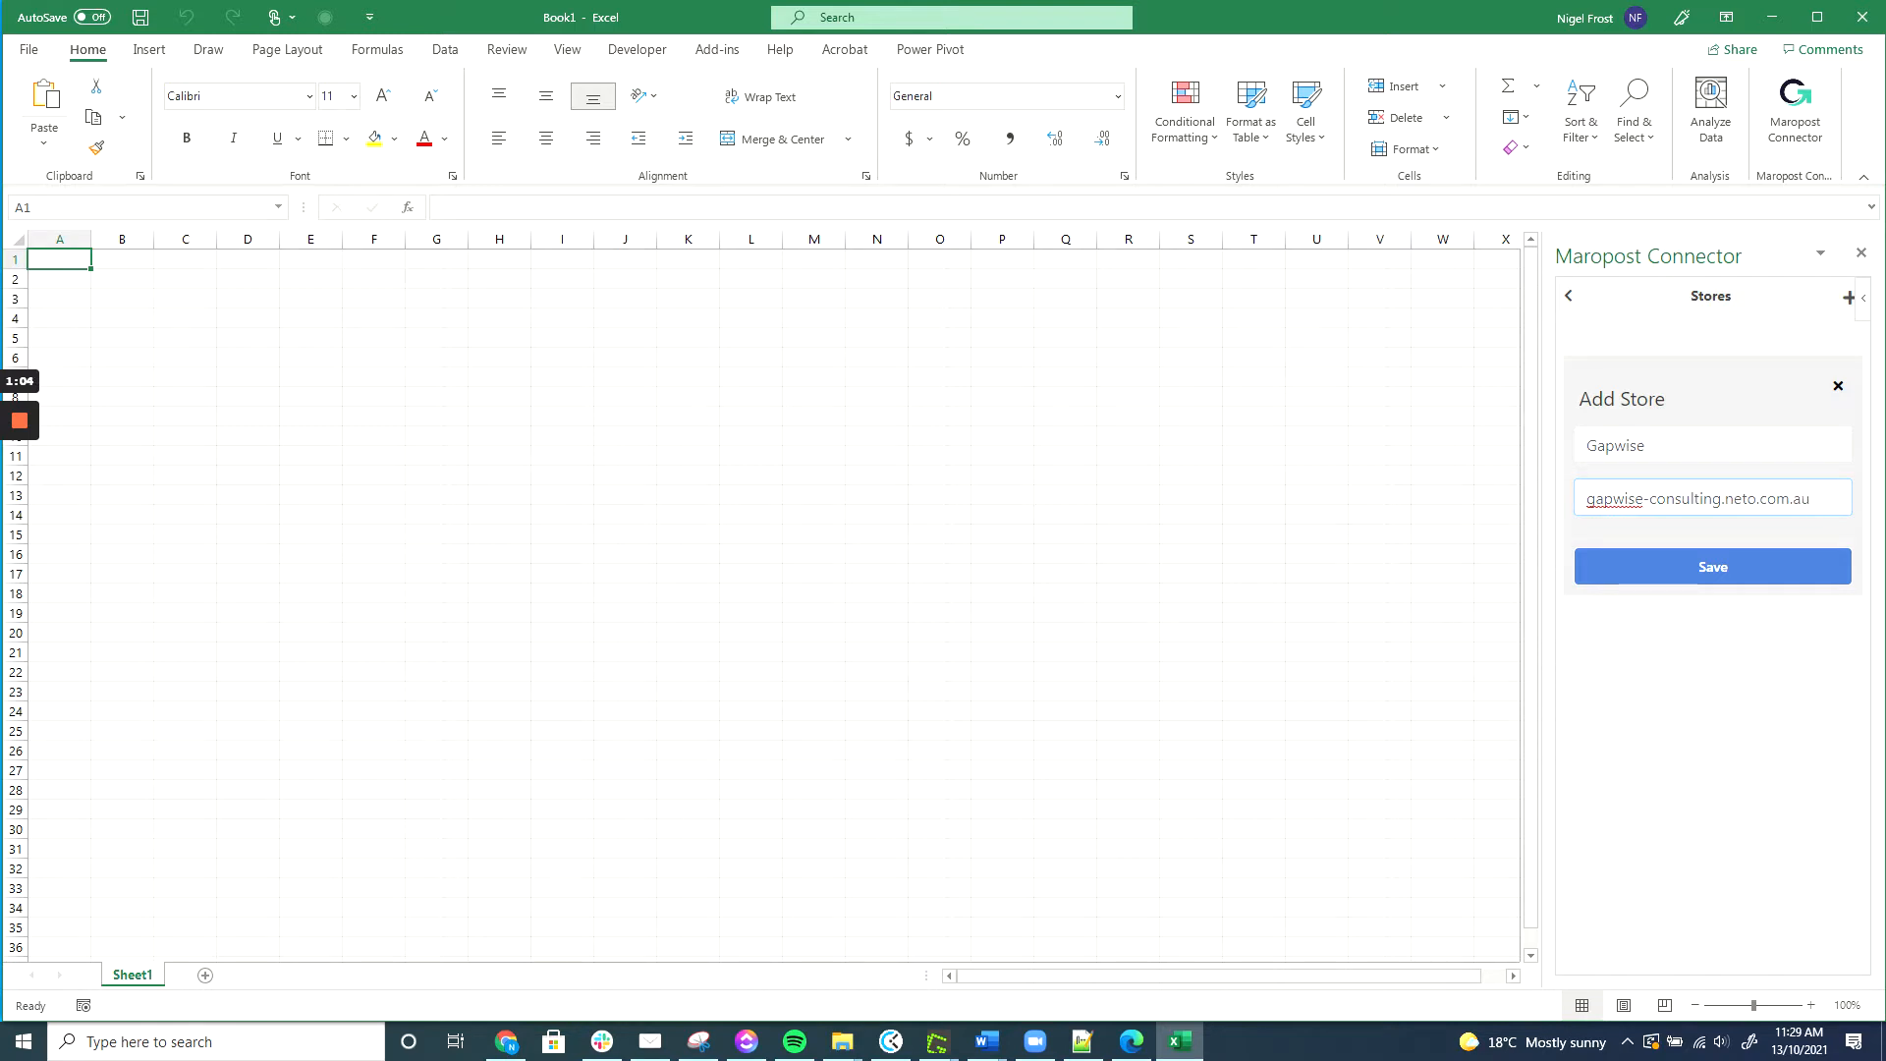
left_click(1714, 568)
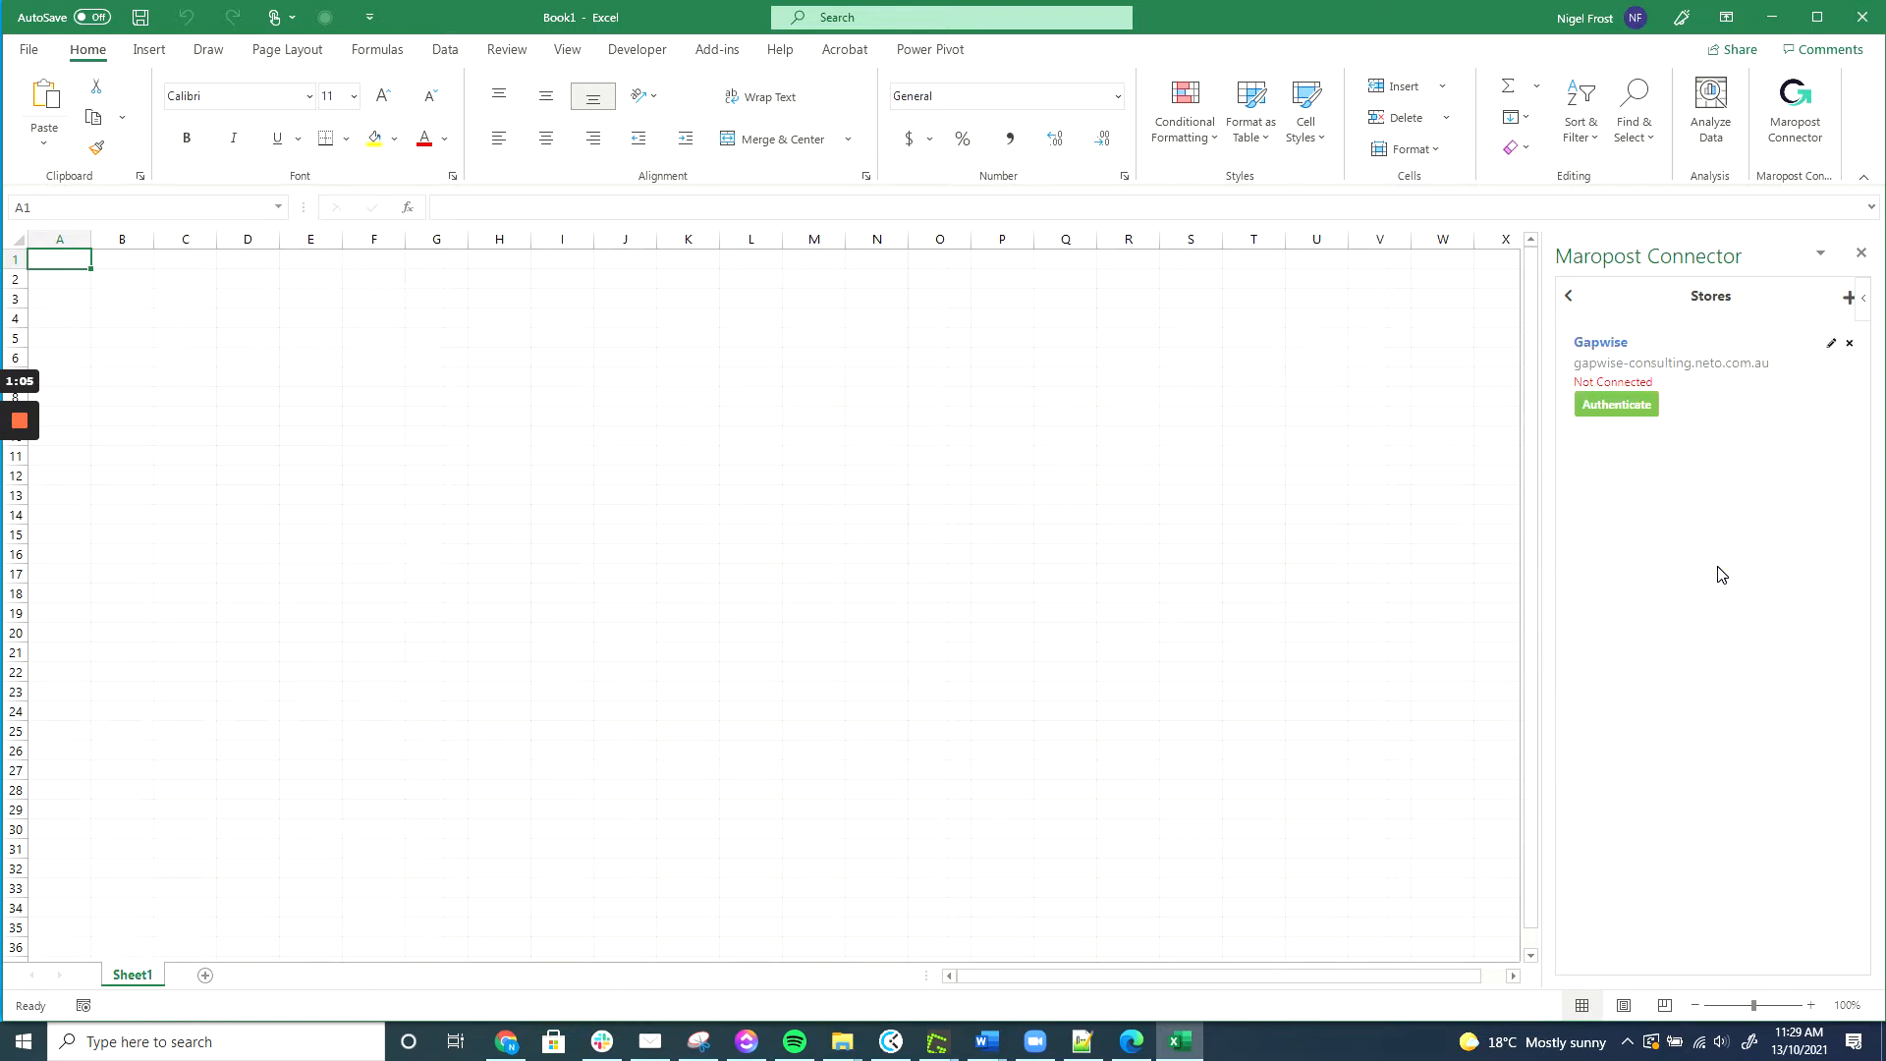
left_click(1626, 408)
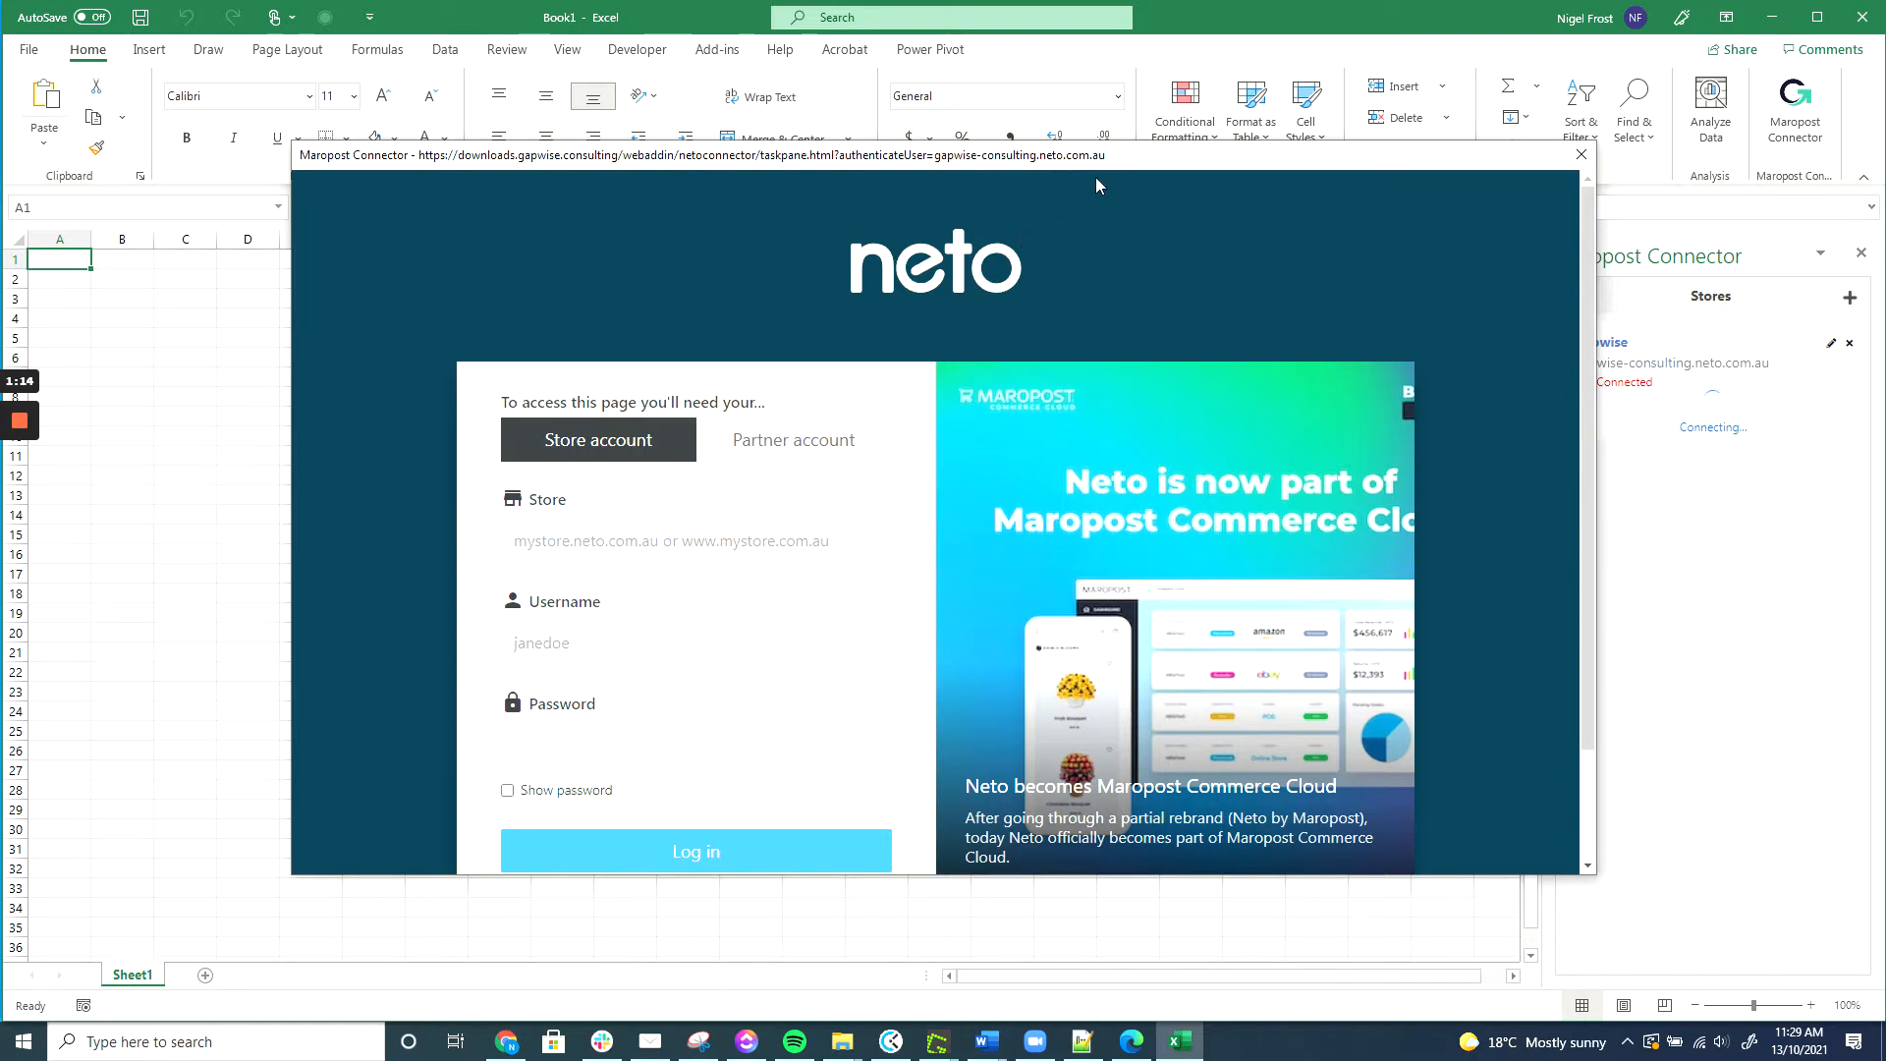
Complete the Neto sign-in so the Gapwise store shows as Connected.
left_click(1581, 154)
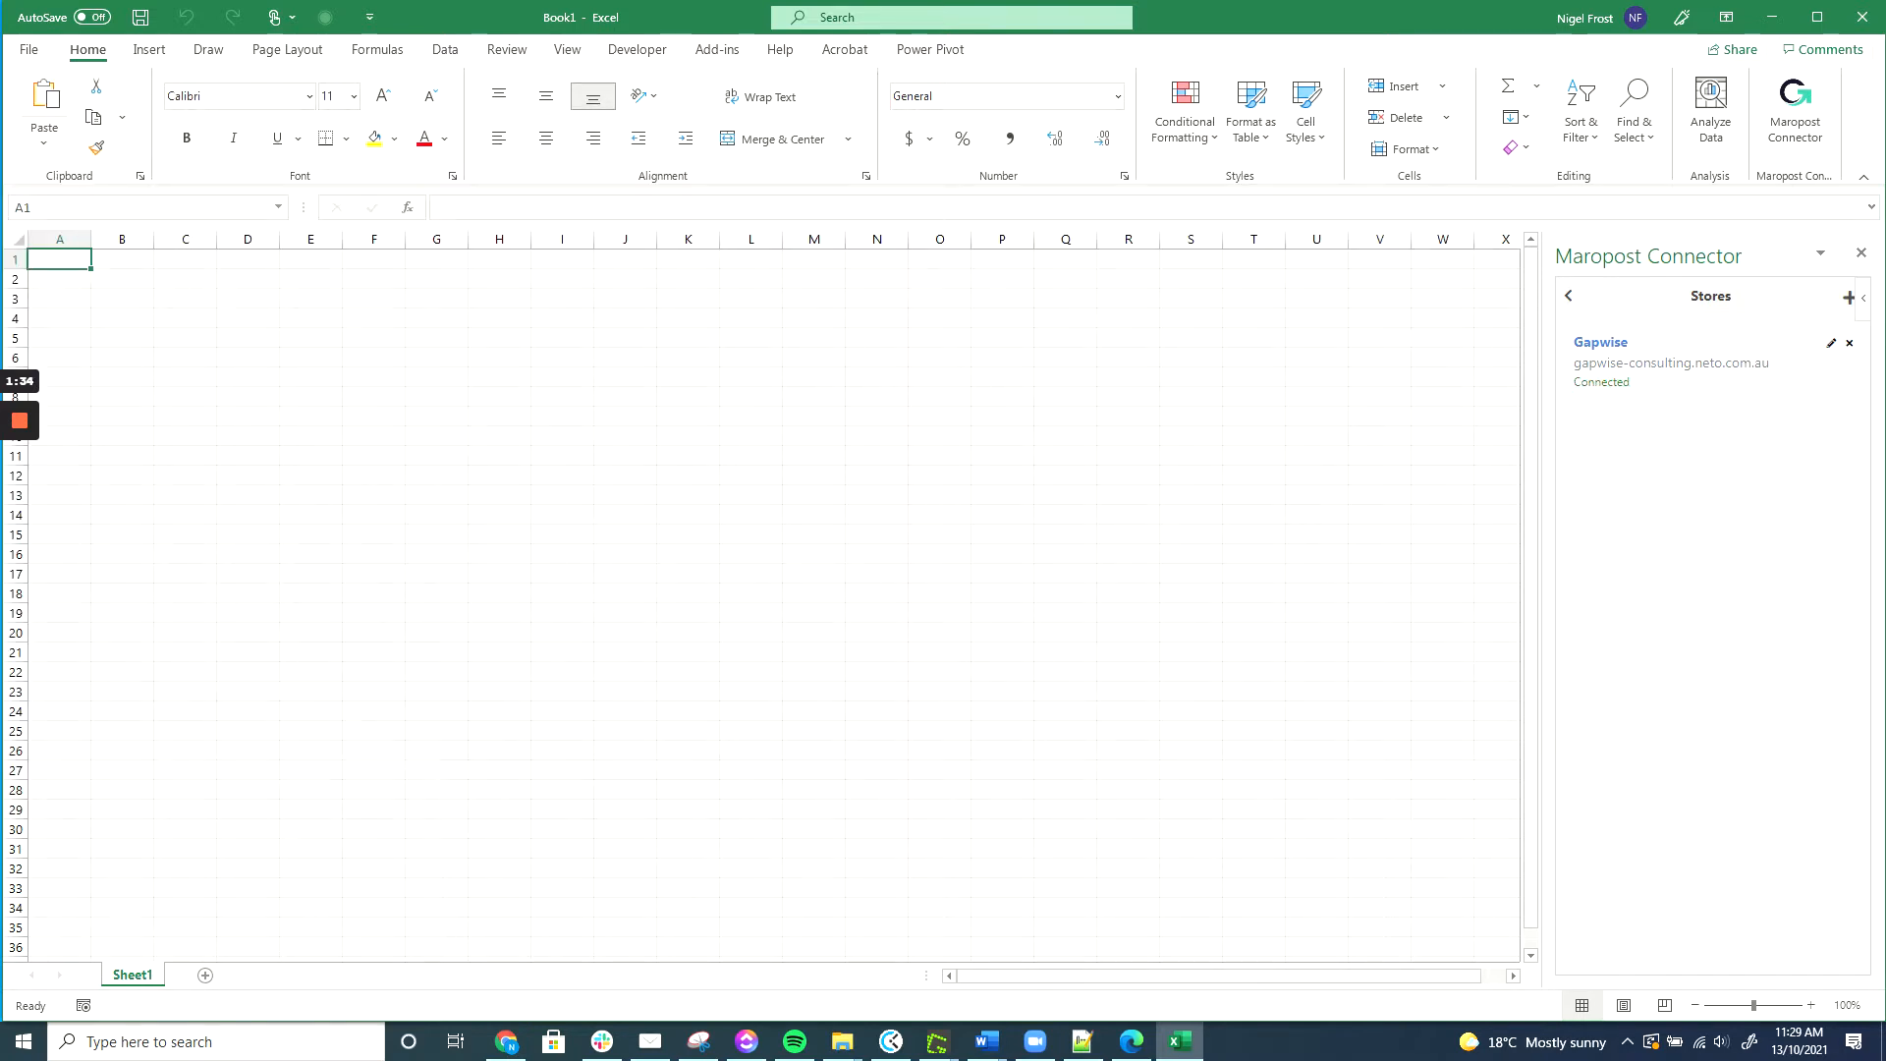
Look at the Product View options under Create View, then return to the connector's main menu.
left_click(1569, 297)
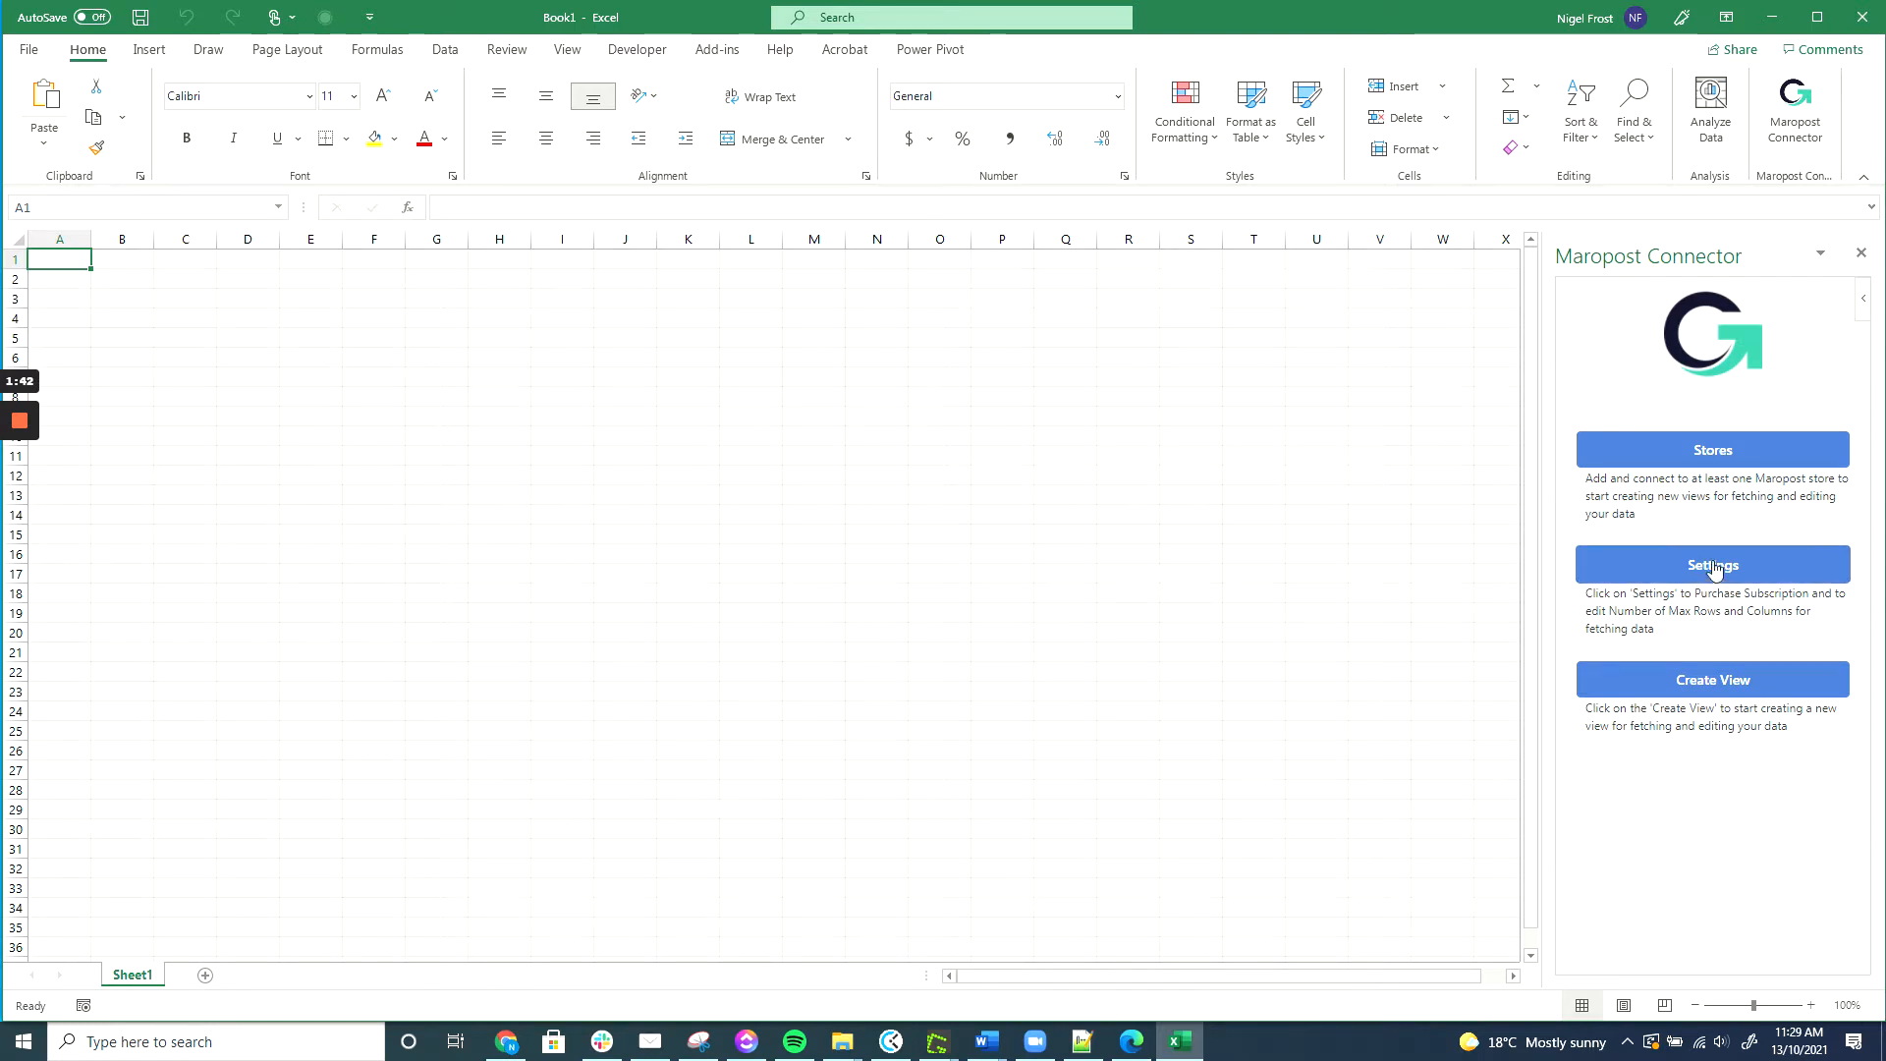
left_click(1714, 681)
left_click(1717, 389)
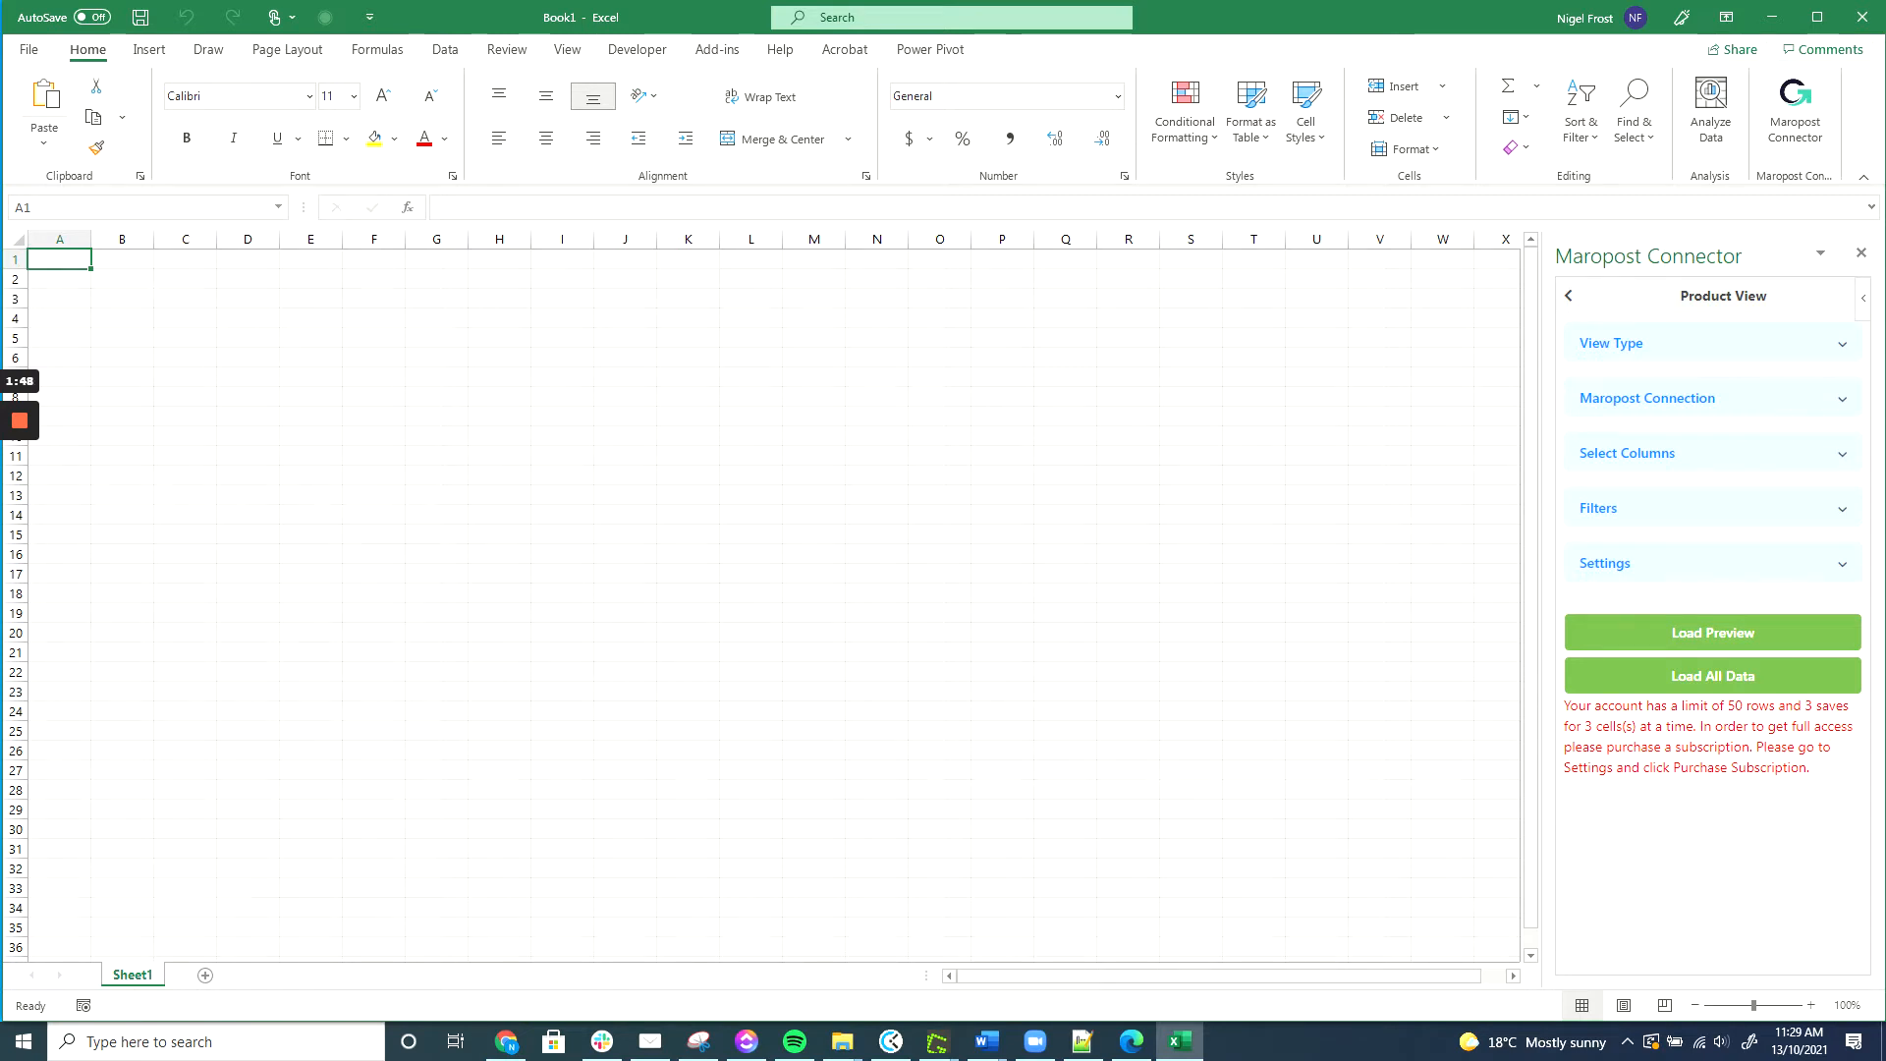
left_click(1571, 301)
left_click(1571, 301)
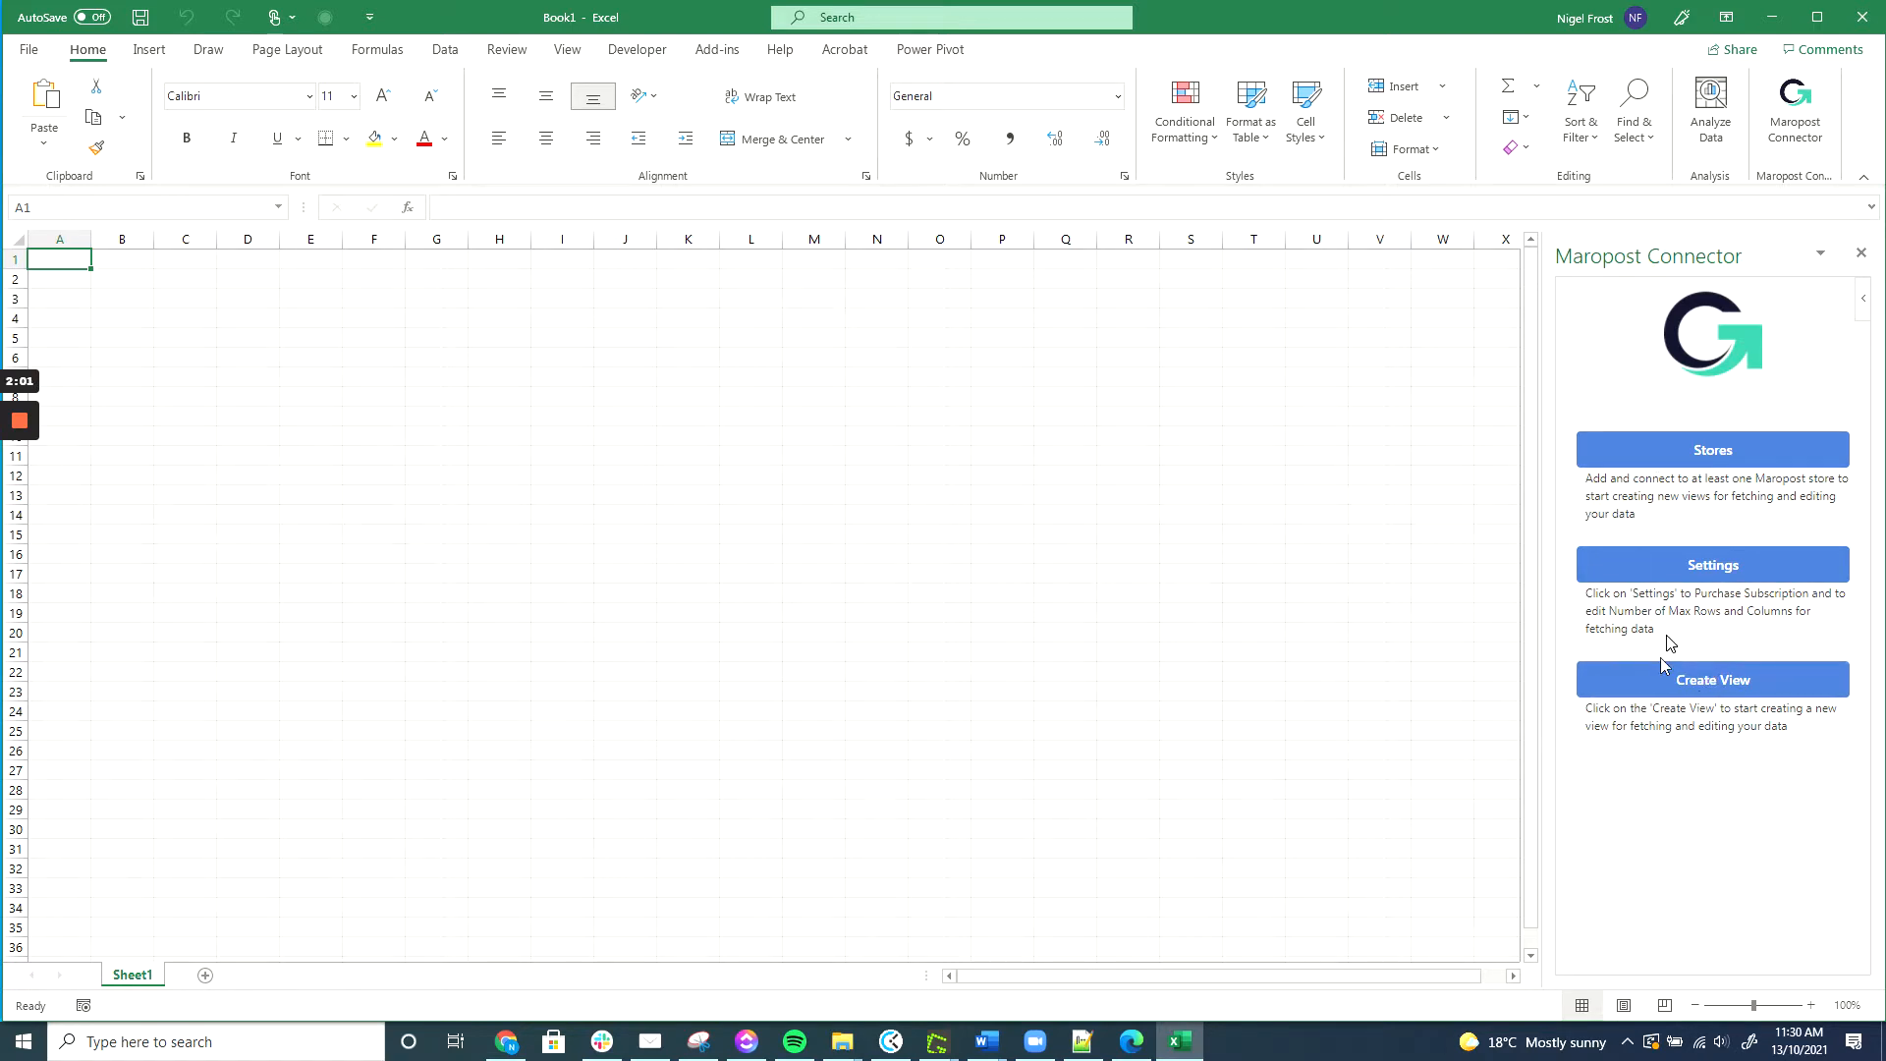
Link the already purchased subscription by submitting its e-mail, activating it with next billing 10/13/22.
left_click(1711, 568)
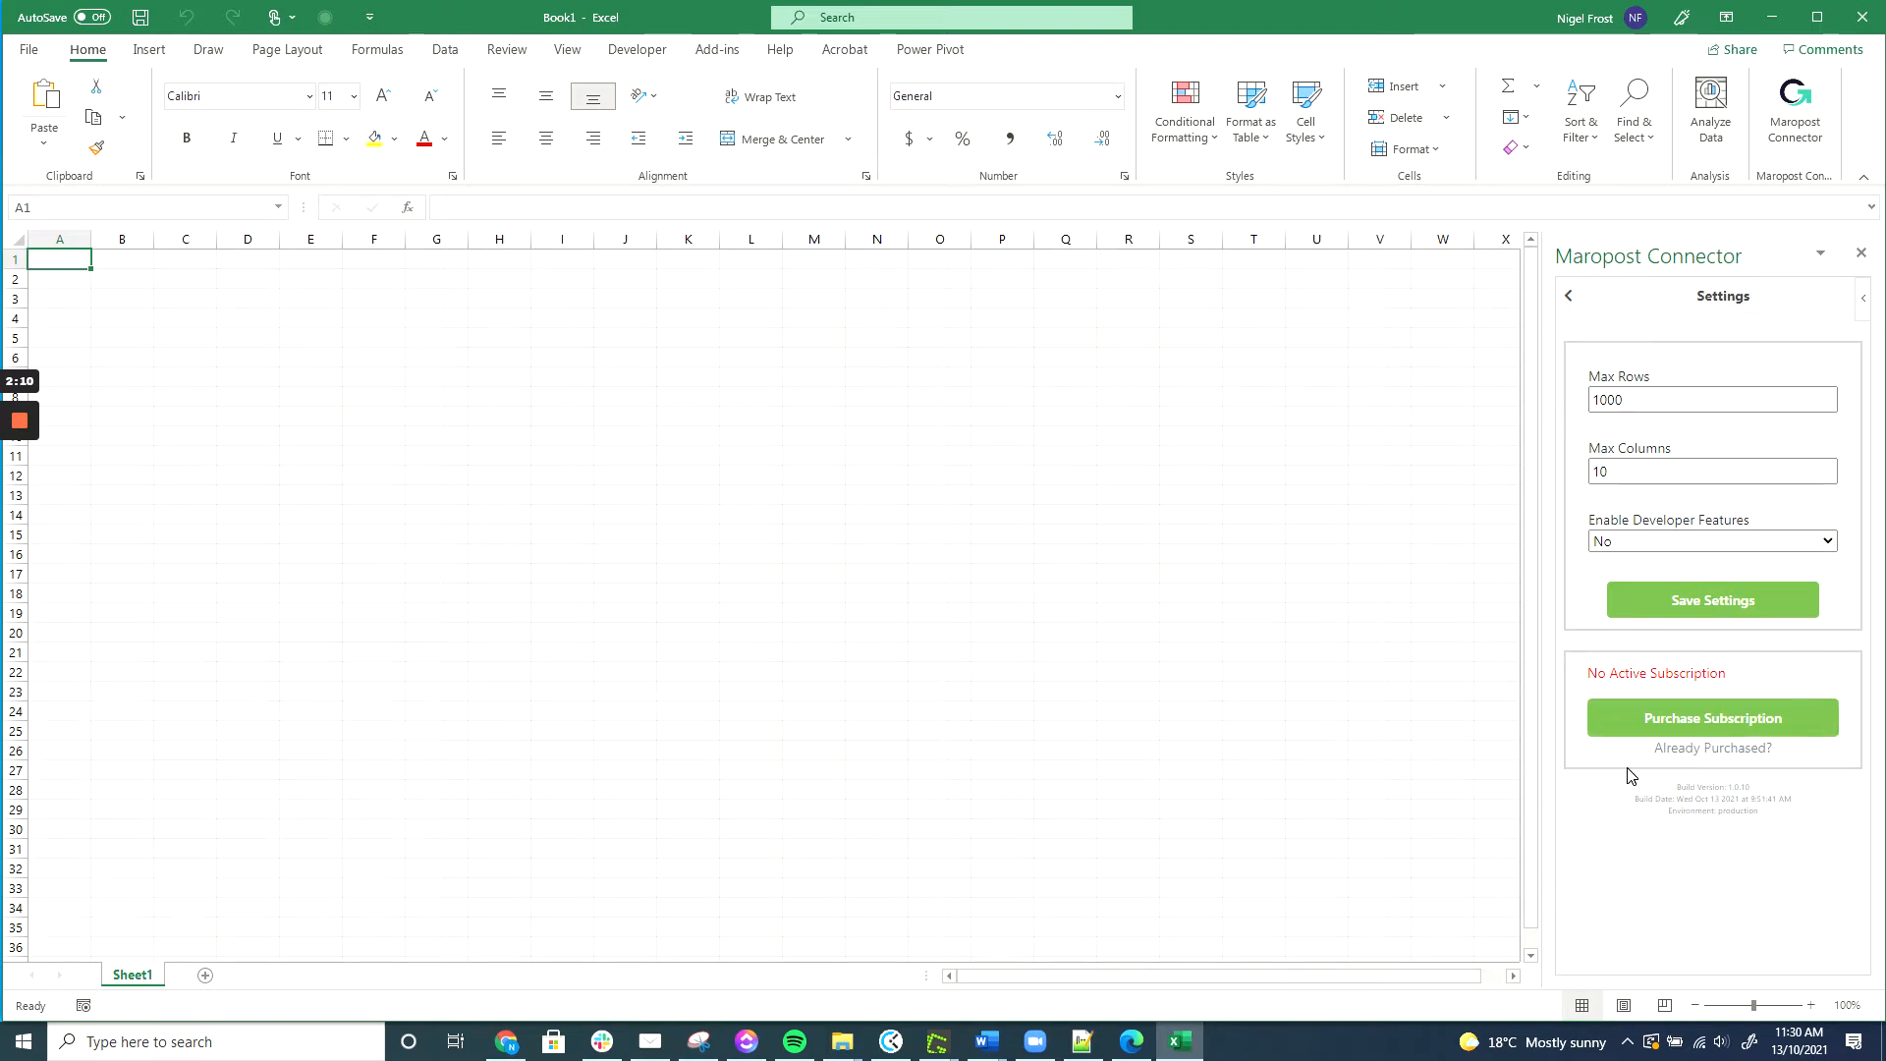
left_click(1680, 757)
left_click(1681, 749)
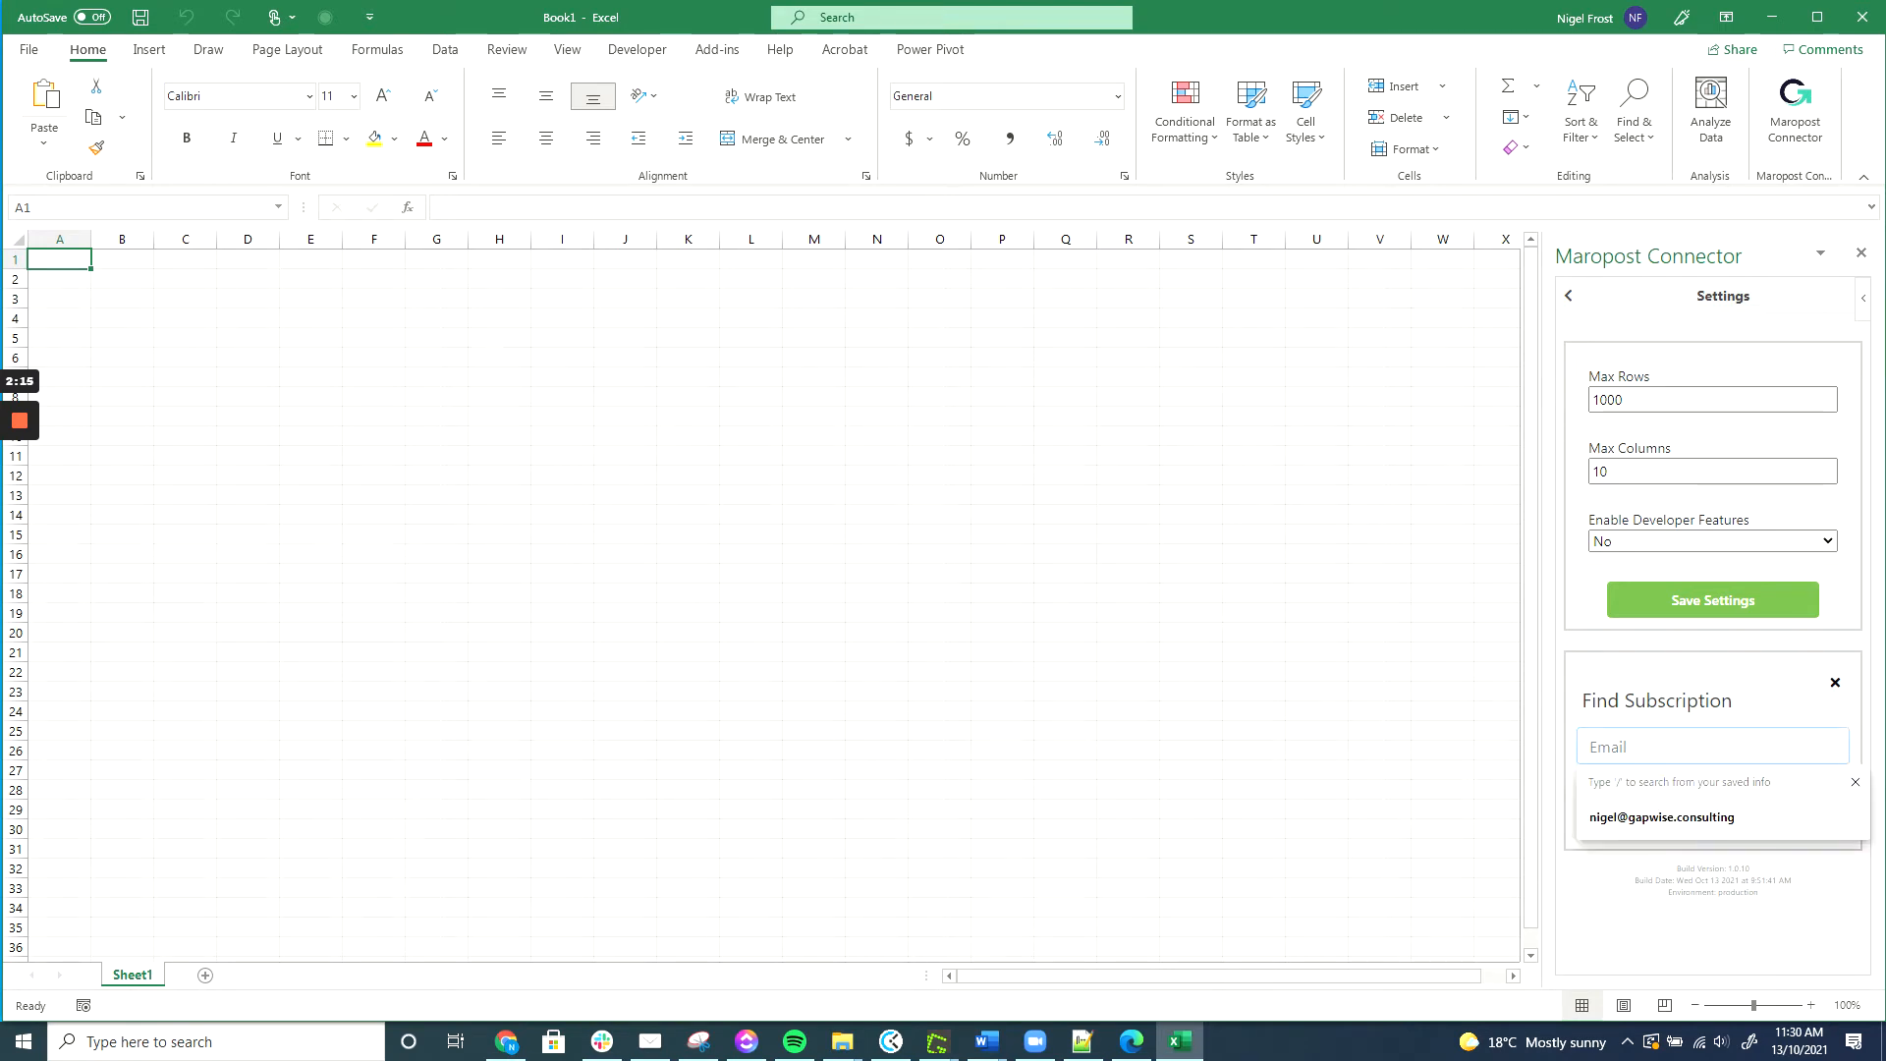
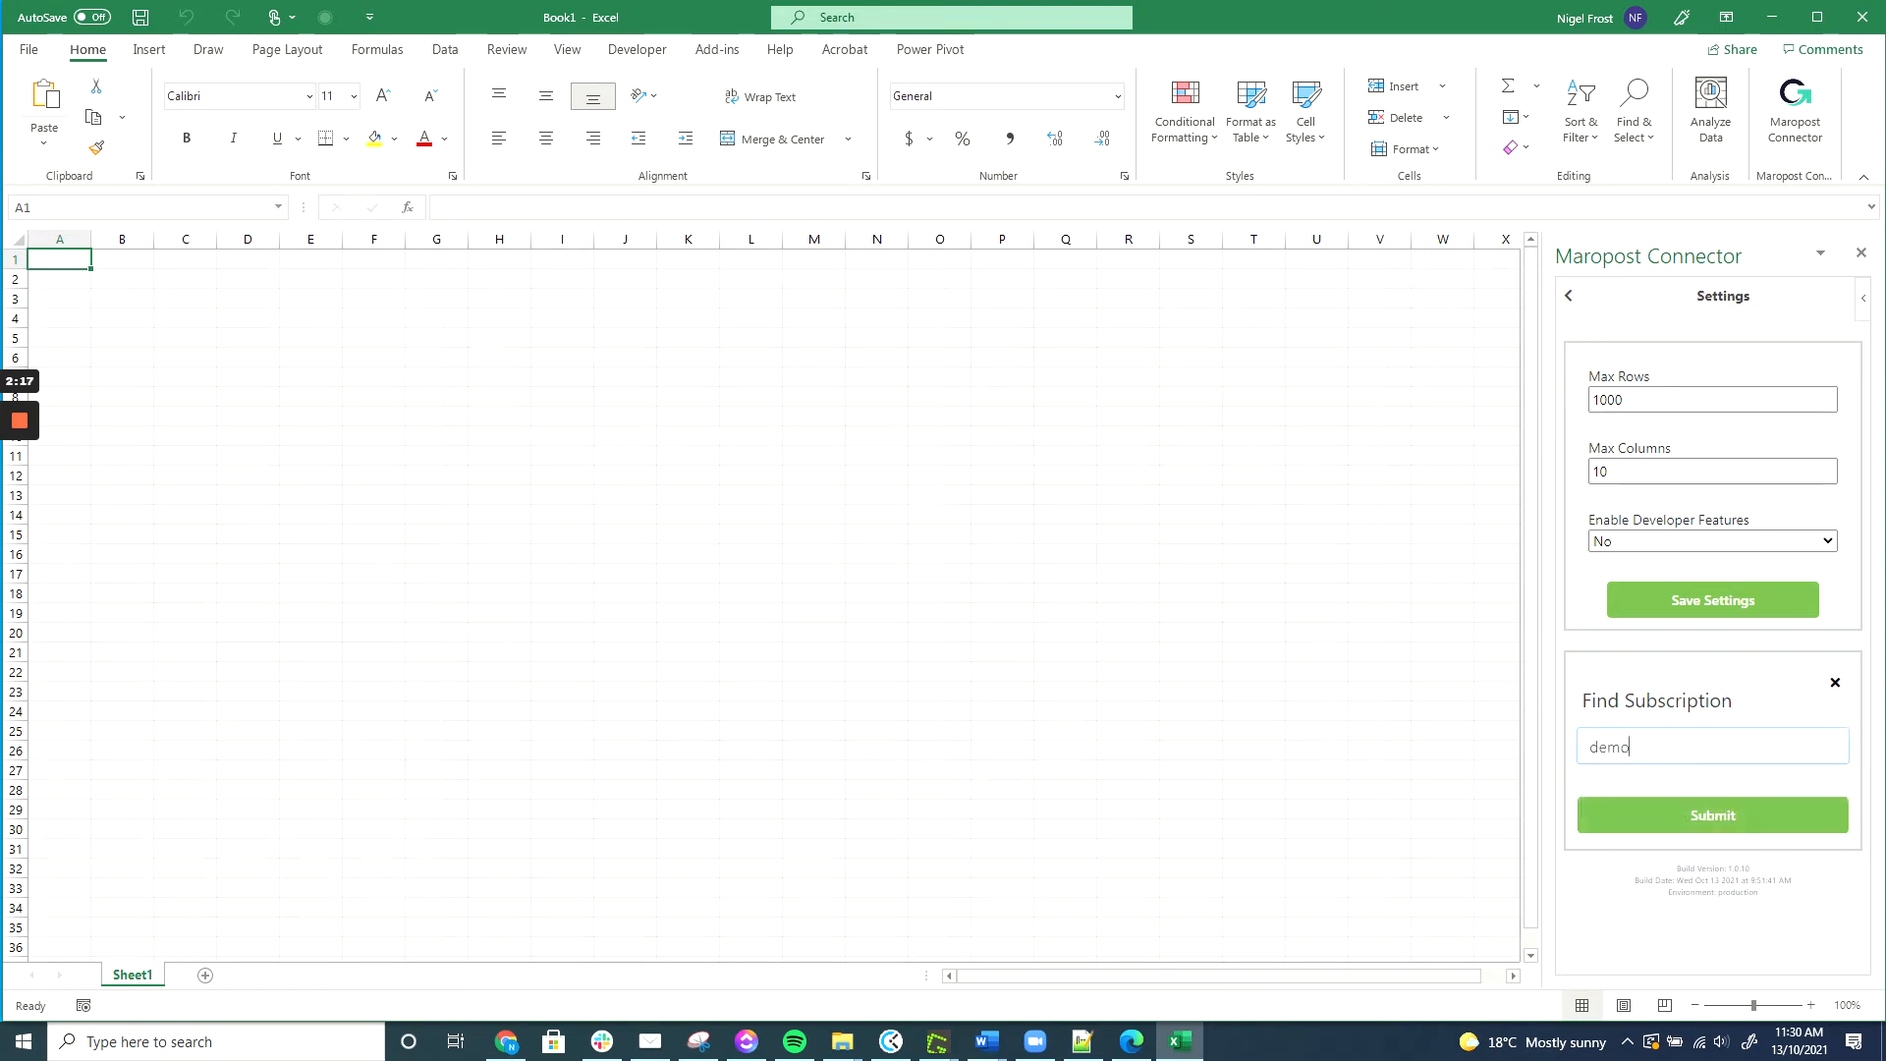
left_click(1719, 821)
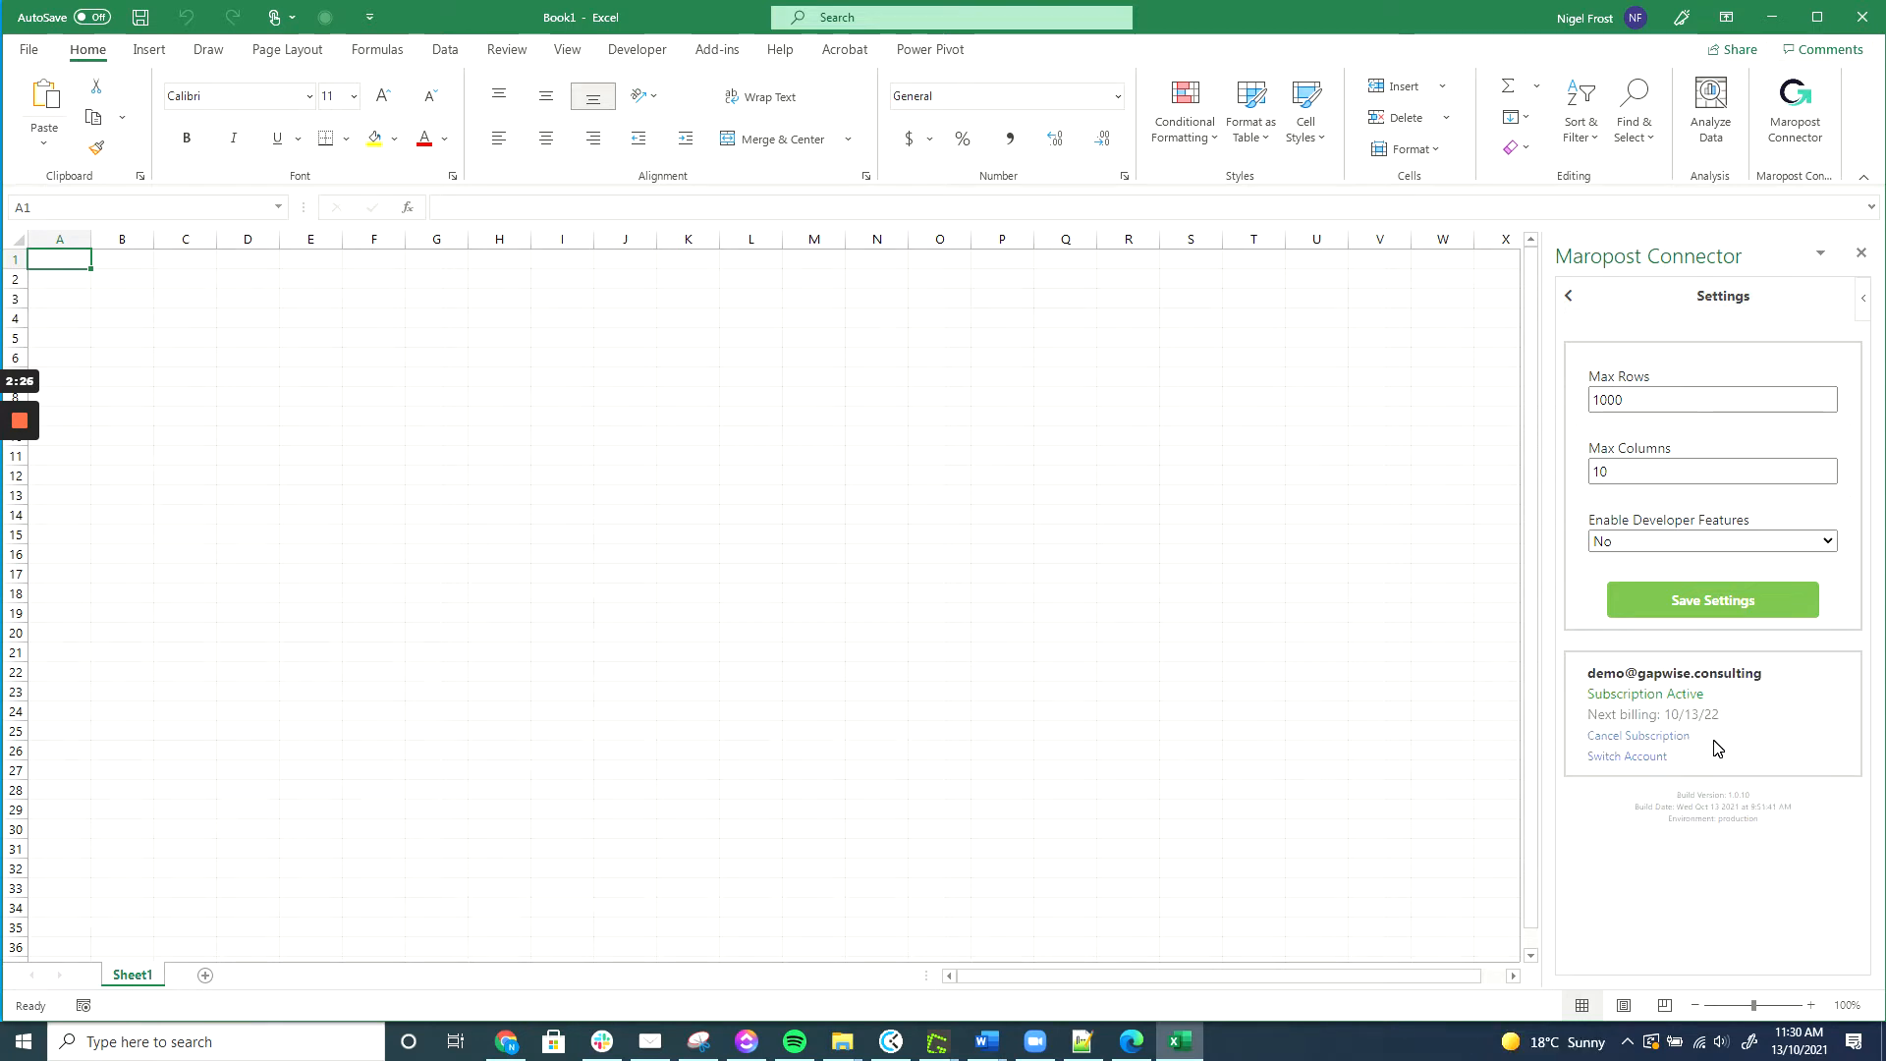
left_click(1569, 296)
Start a new Product View and expand its Select Columns section.
left_click(1702, 681)
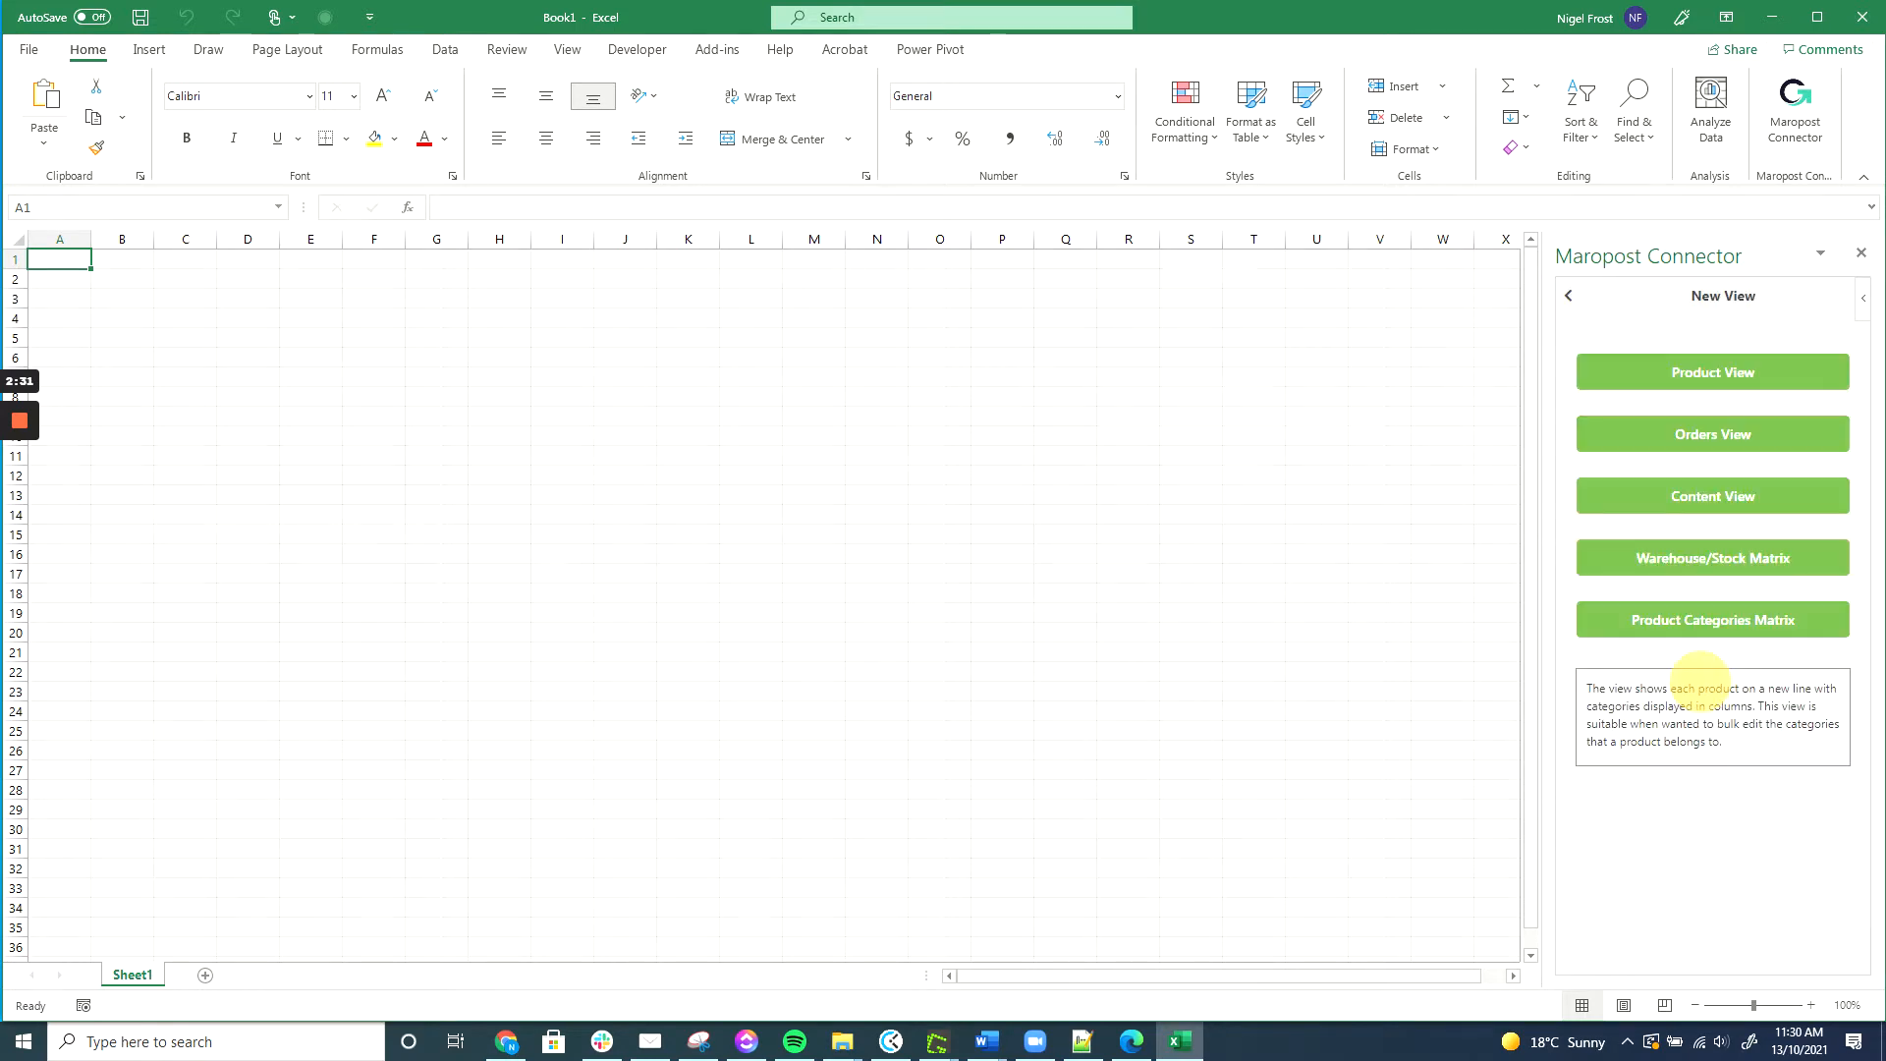
left_click(1712, 376)
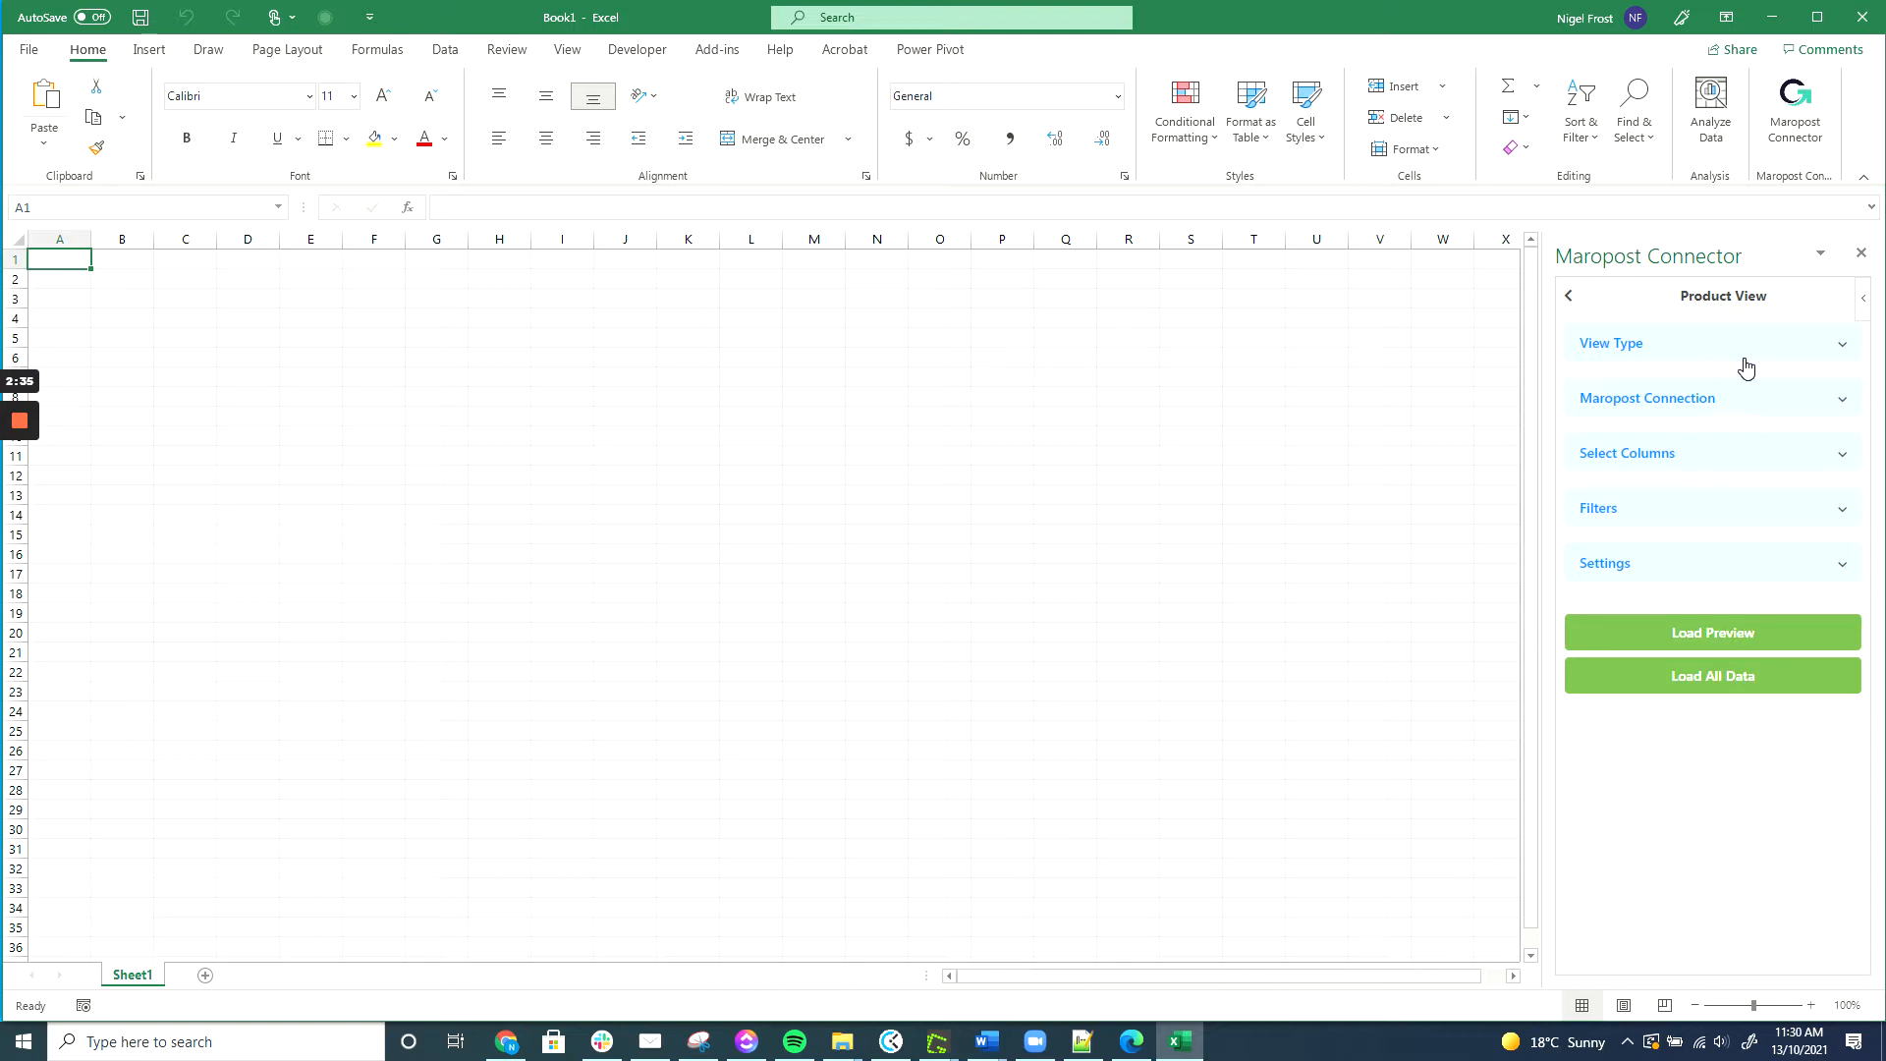
left_click(1569, 297)
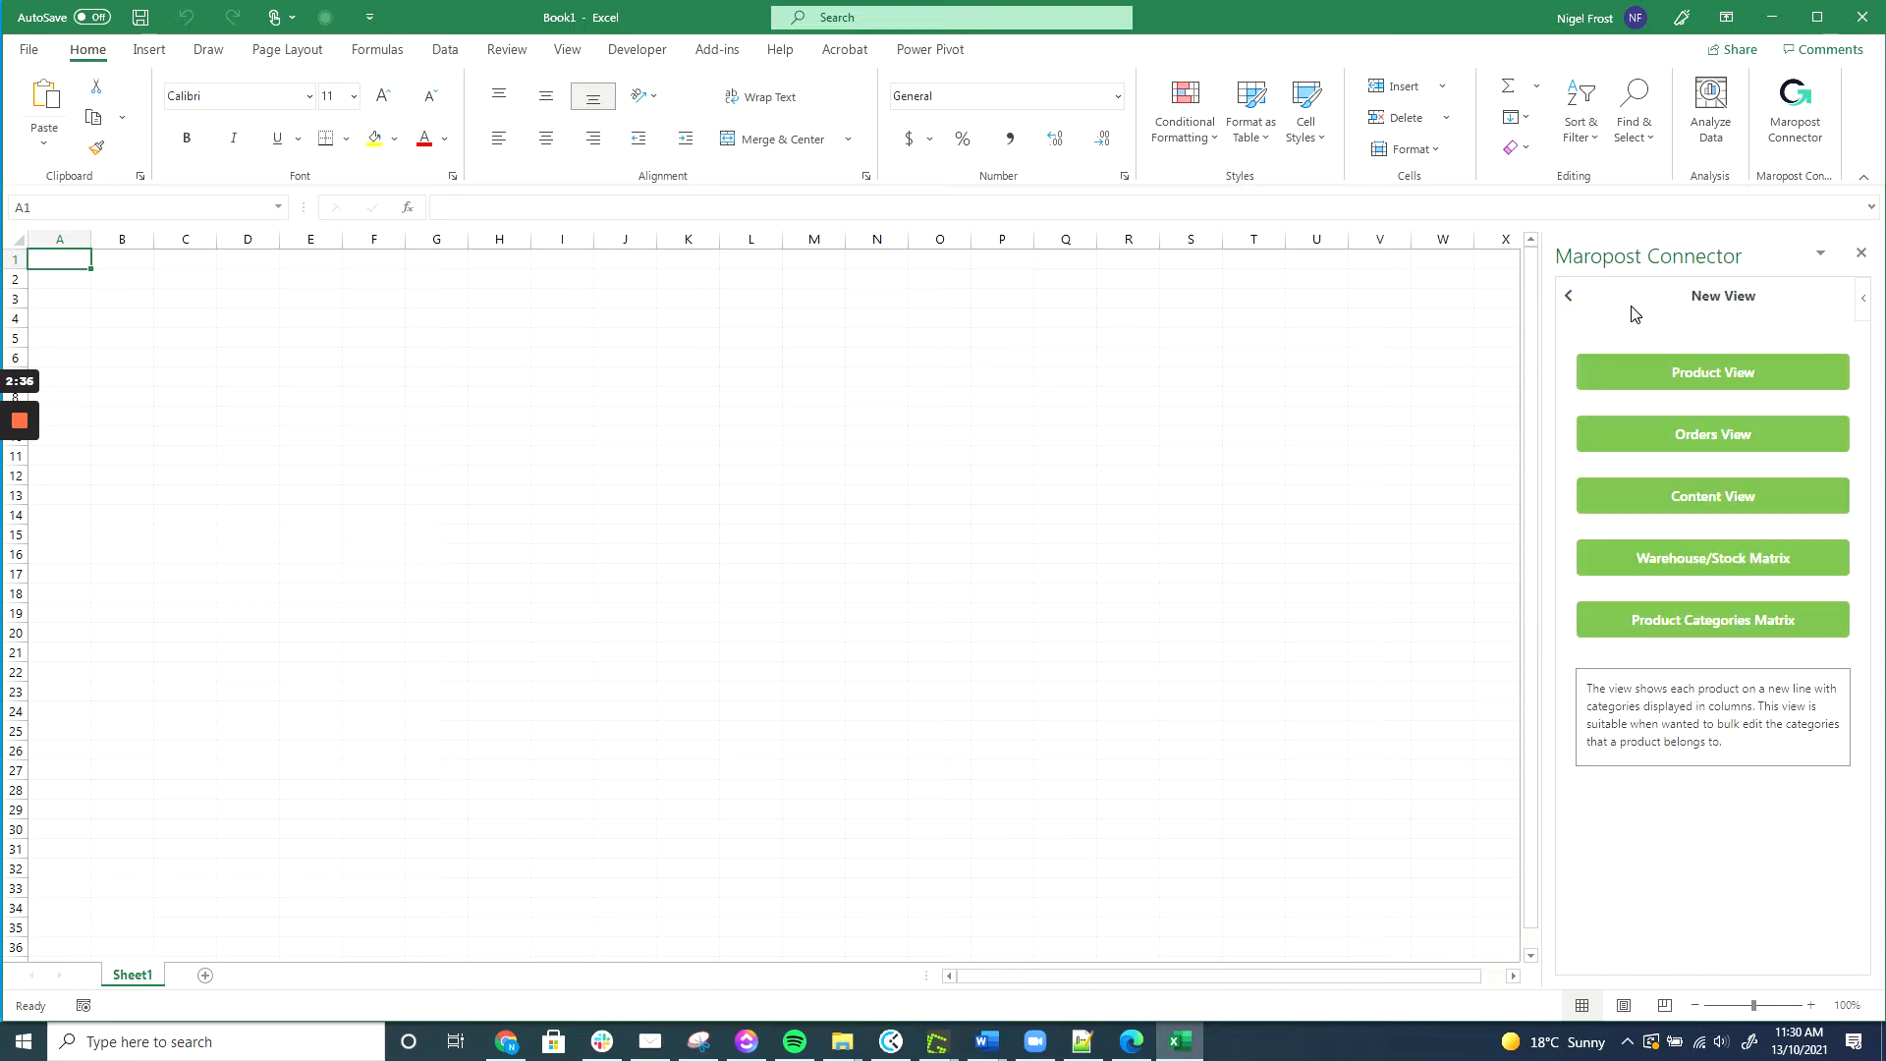
left_click(1694, 375)
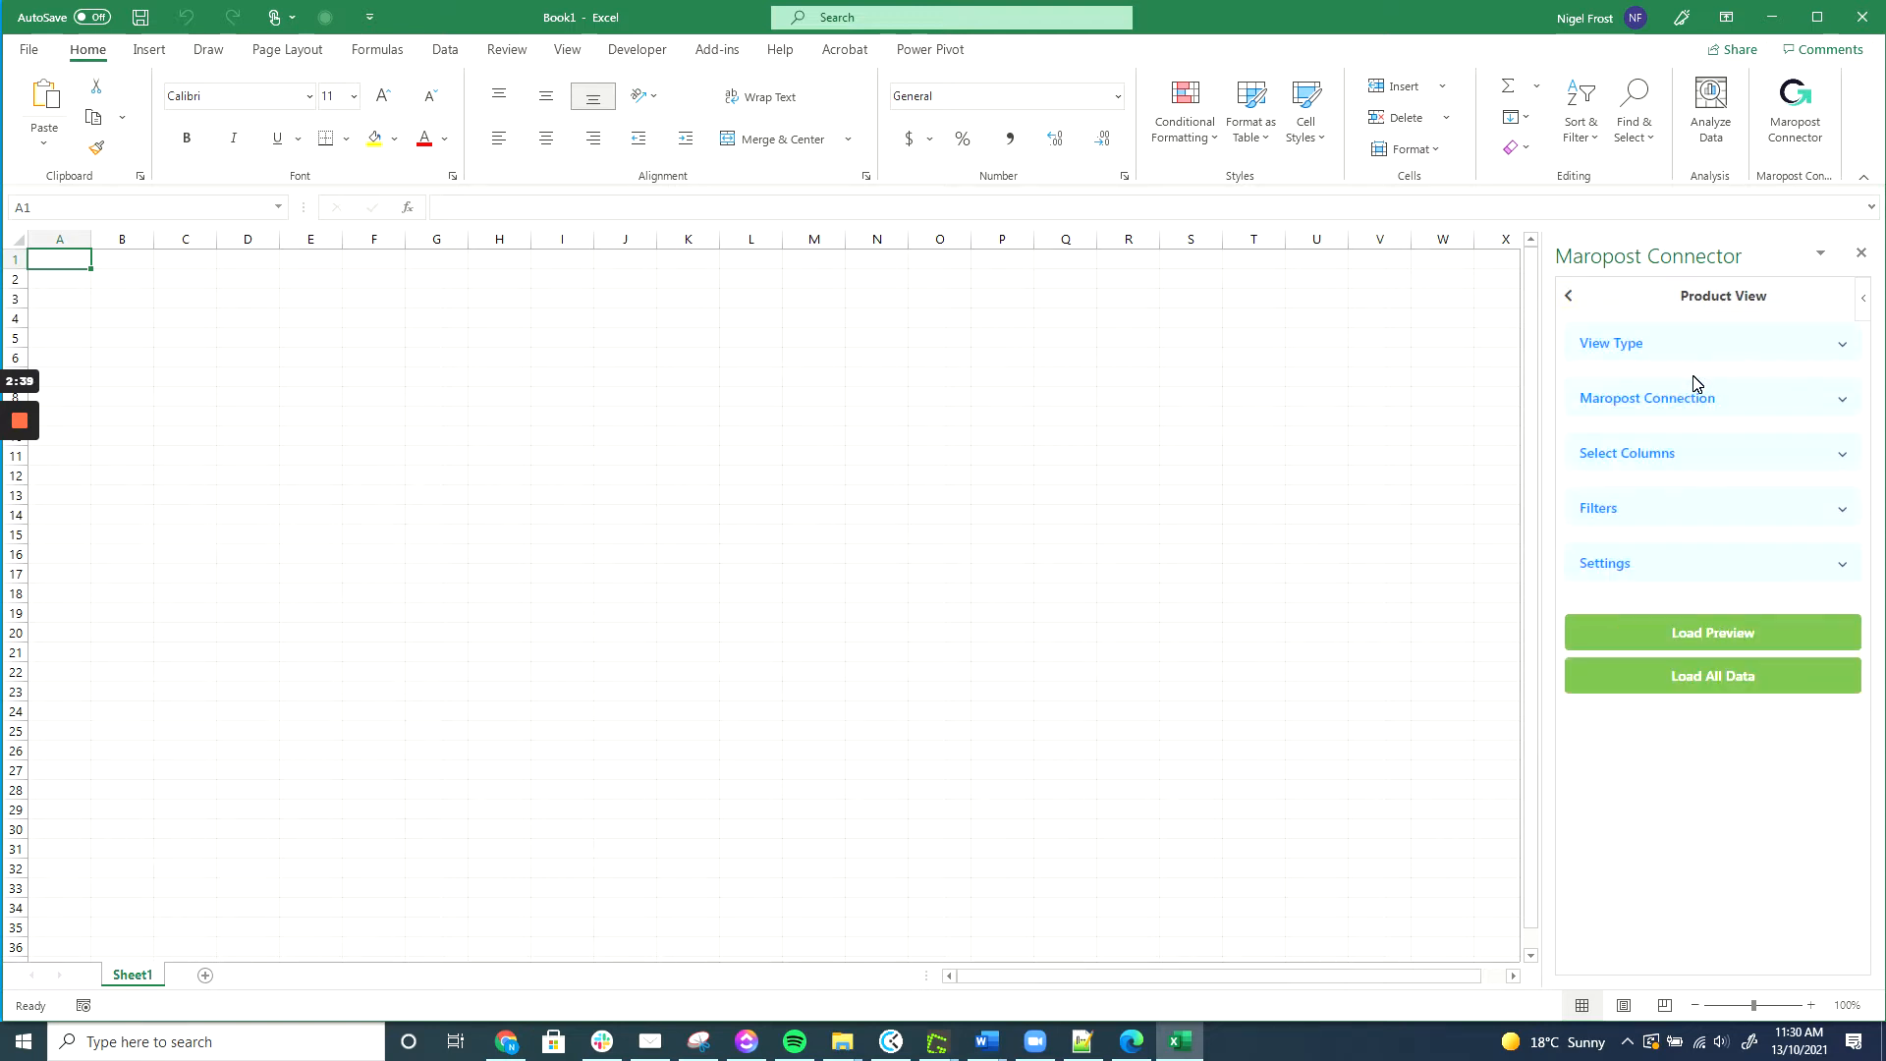
left_click(1718, 356)
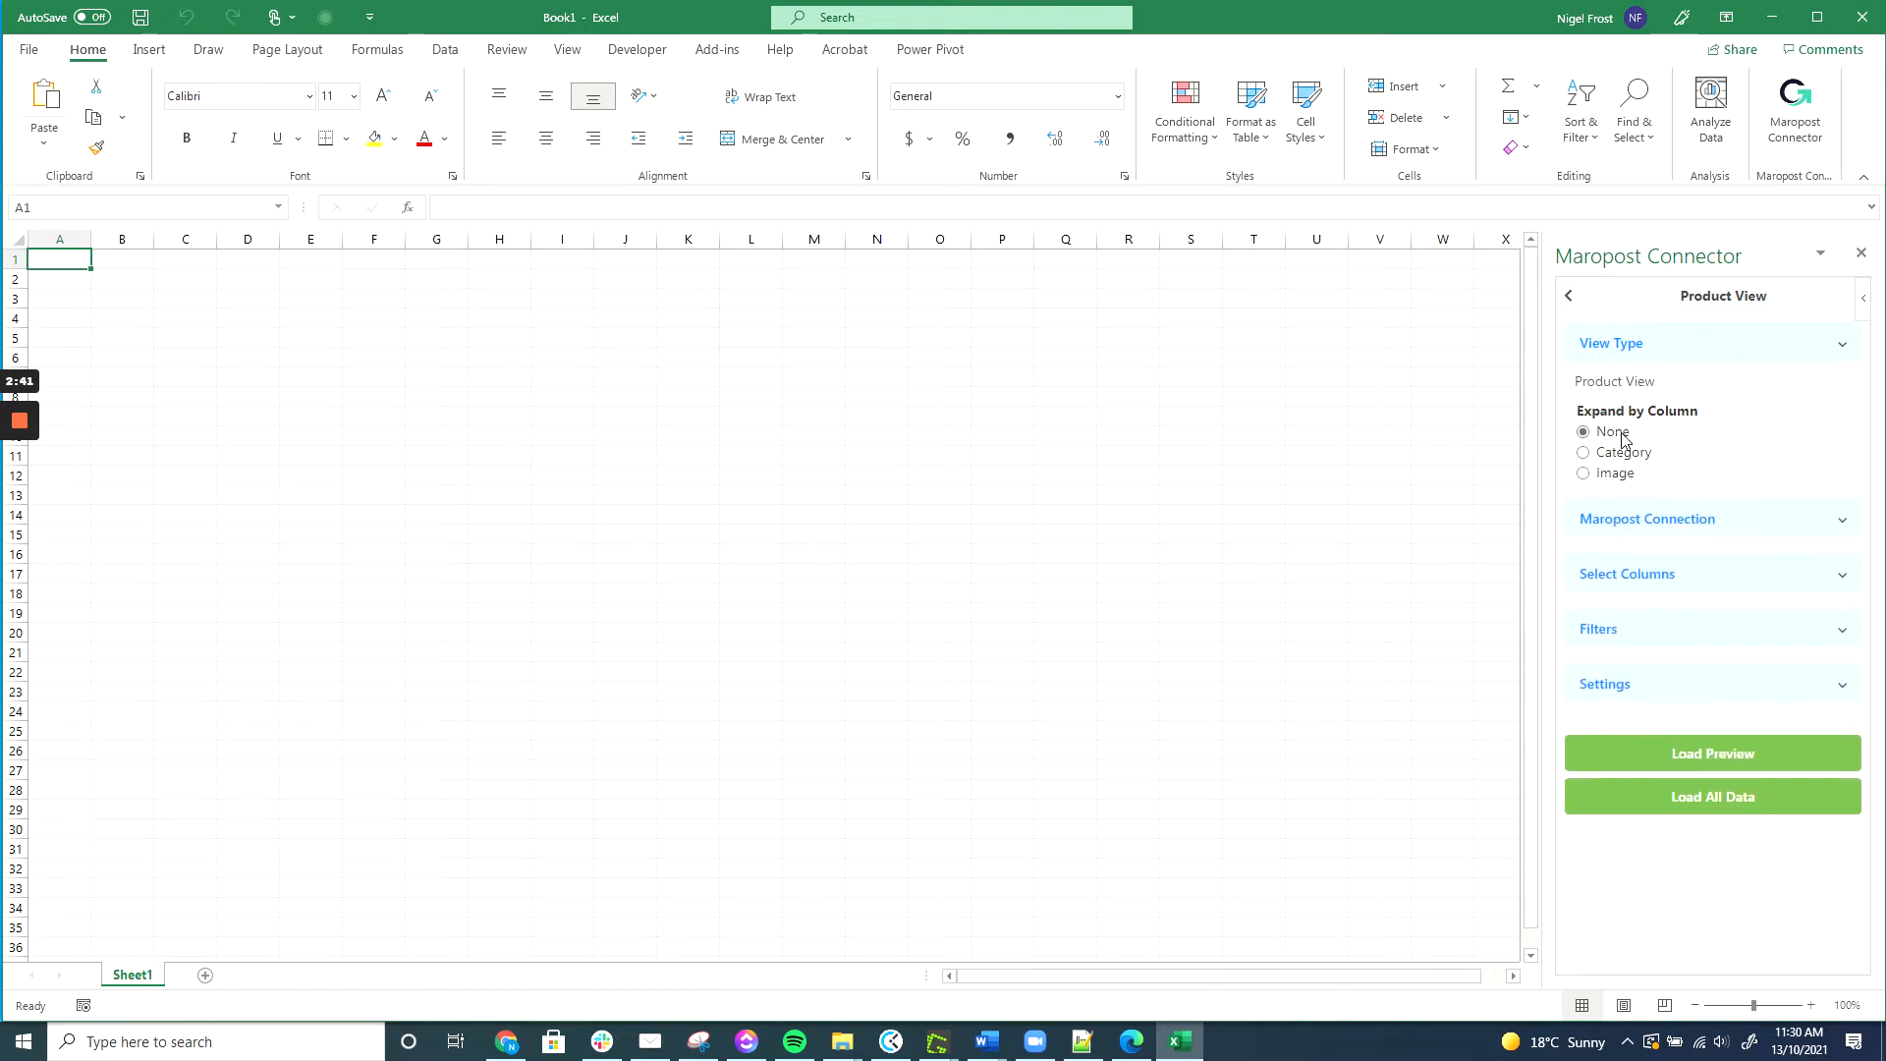
left_click(1740, 354)
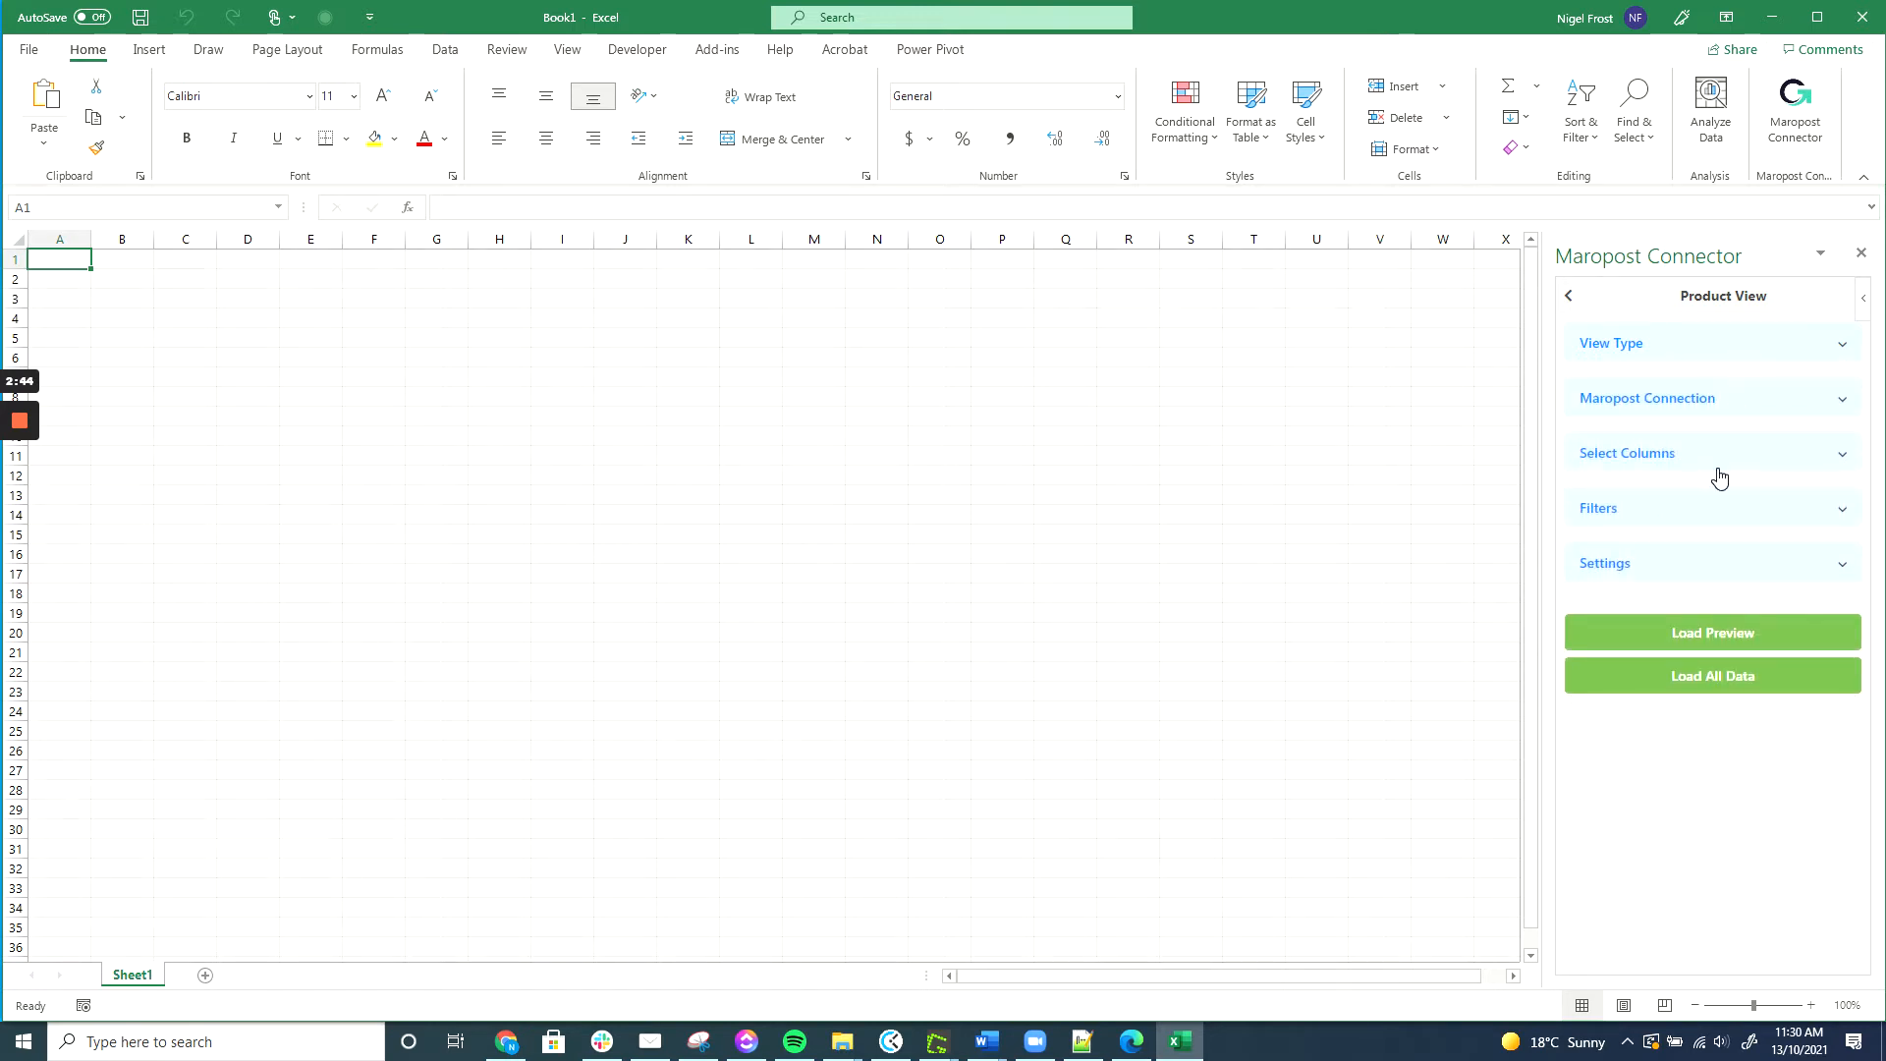
left_click(1730, 459)
Add the SKU, Name and DefaultPrice columns to the product view.
left_click(1671, 501)
left_click(1659, 542)
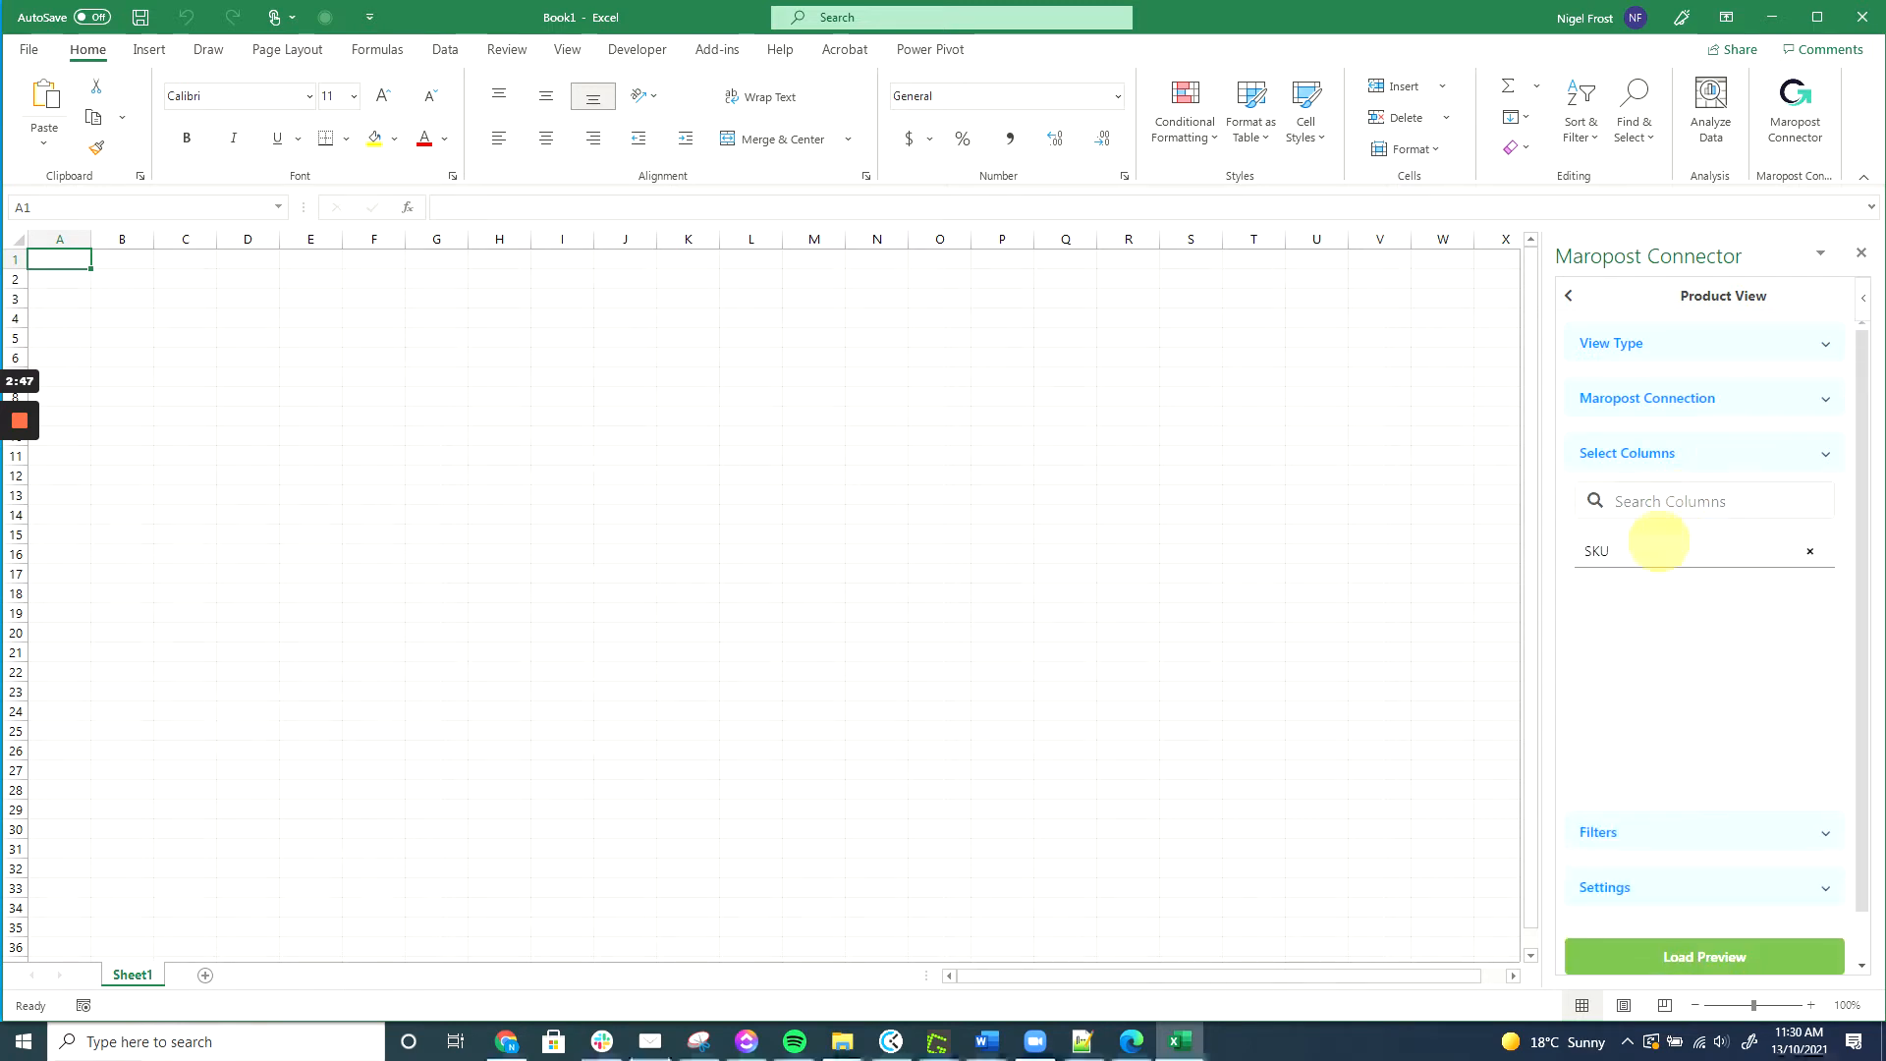
left_click(1671, 501)
left_click(1636, 774)
left_click(1671, 501)
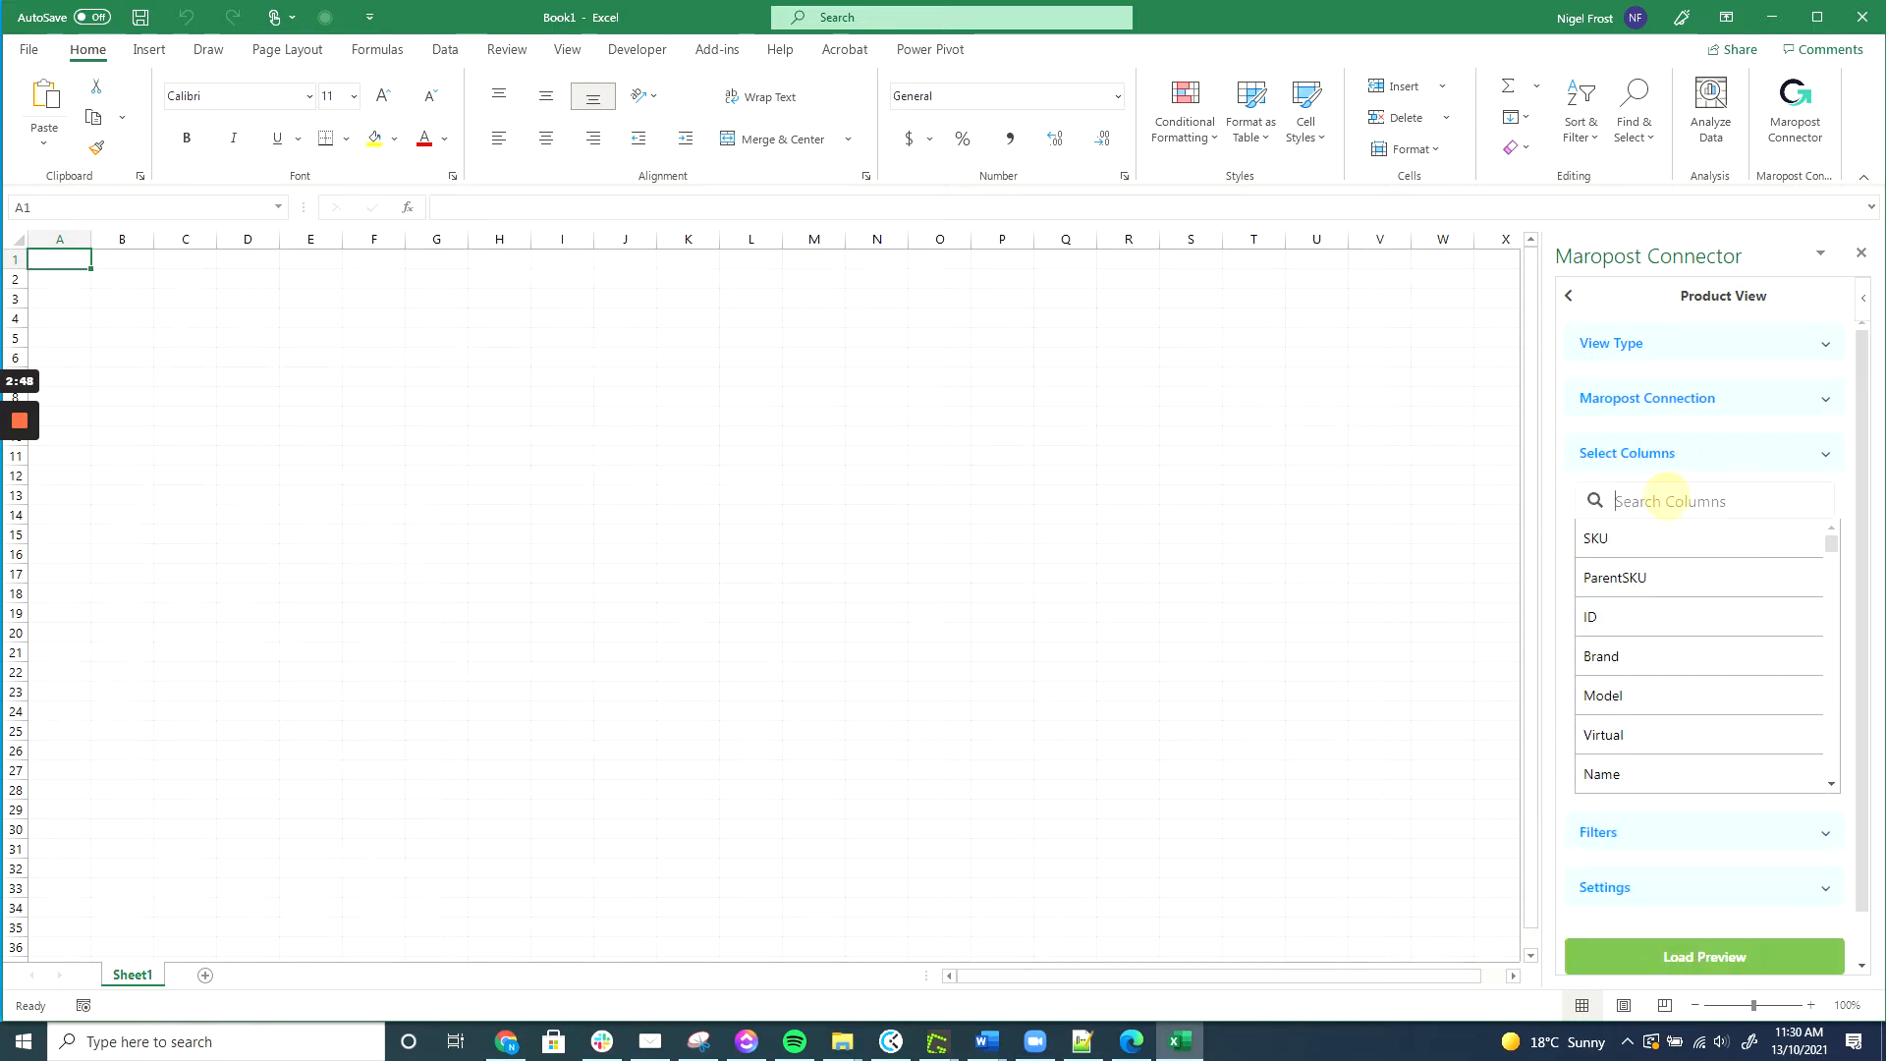
type("price")
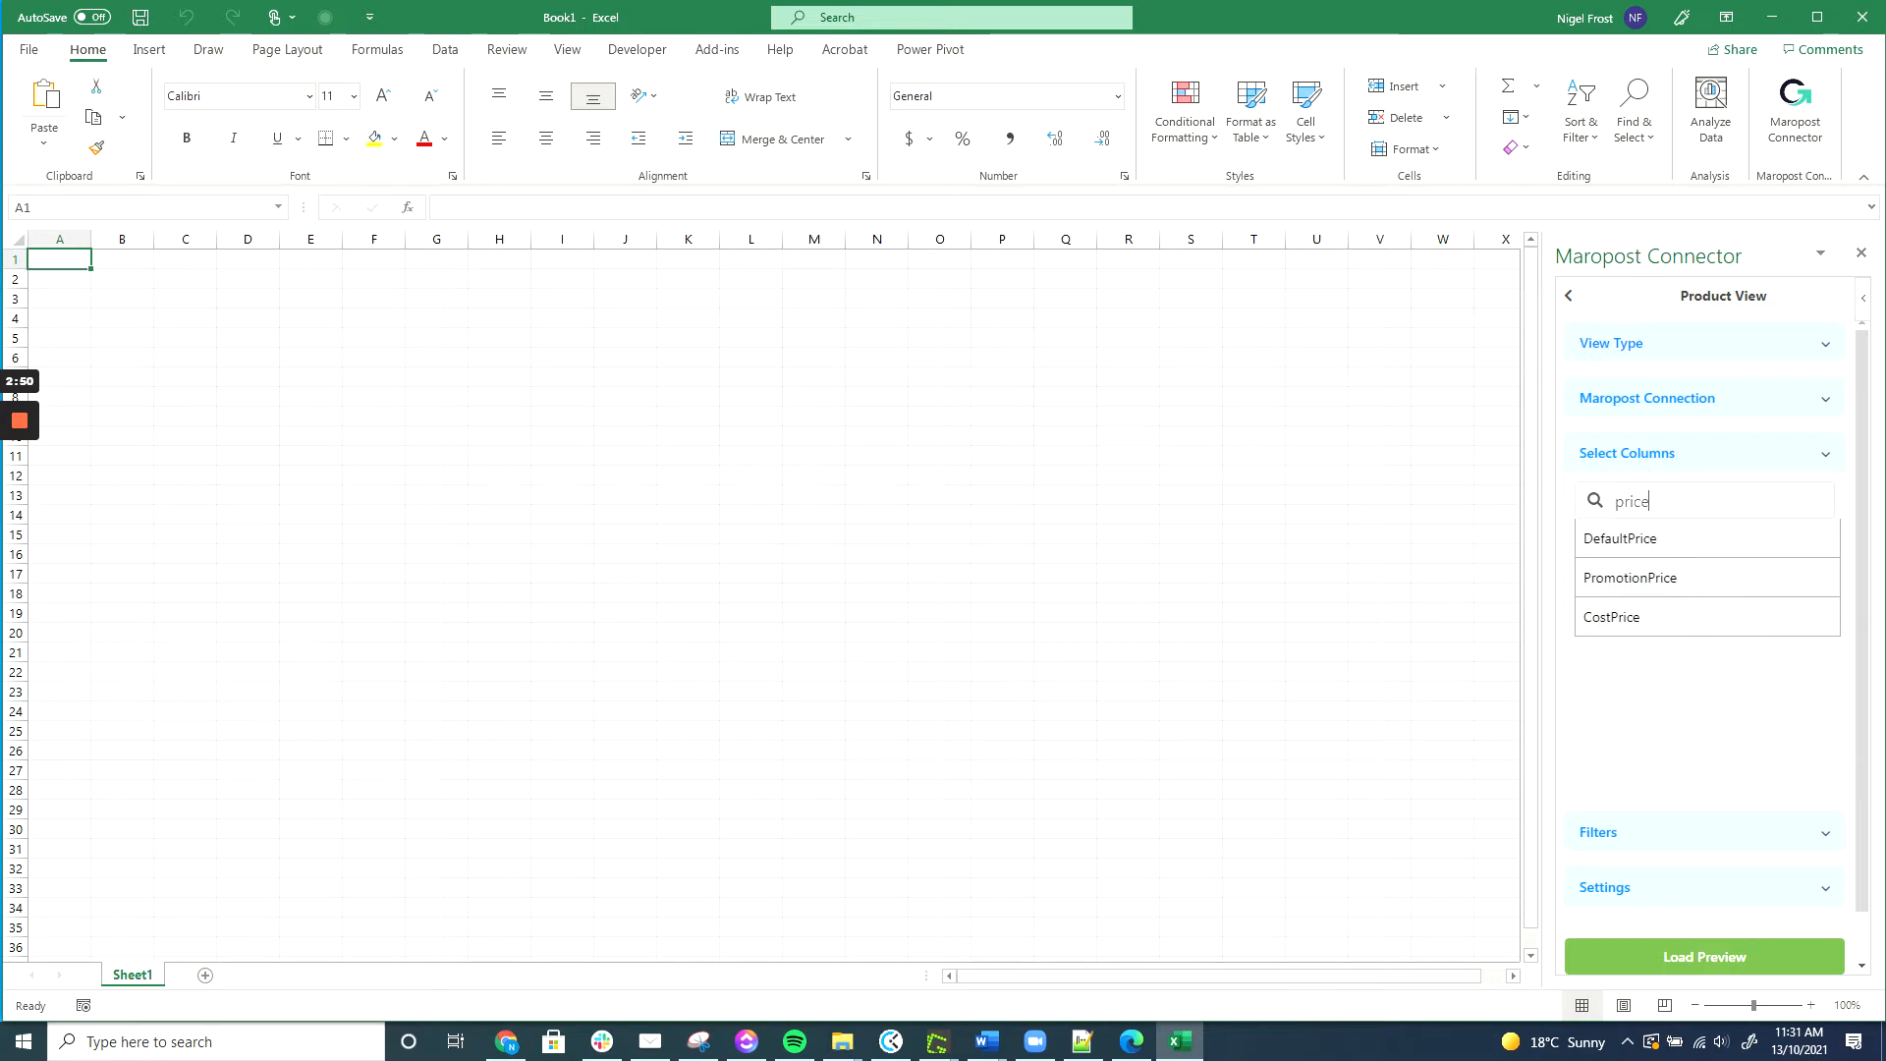
left_click(1638, 552)
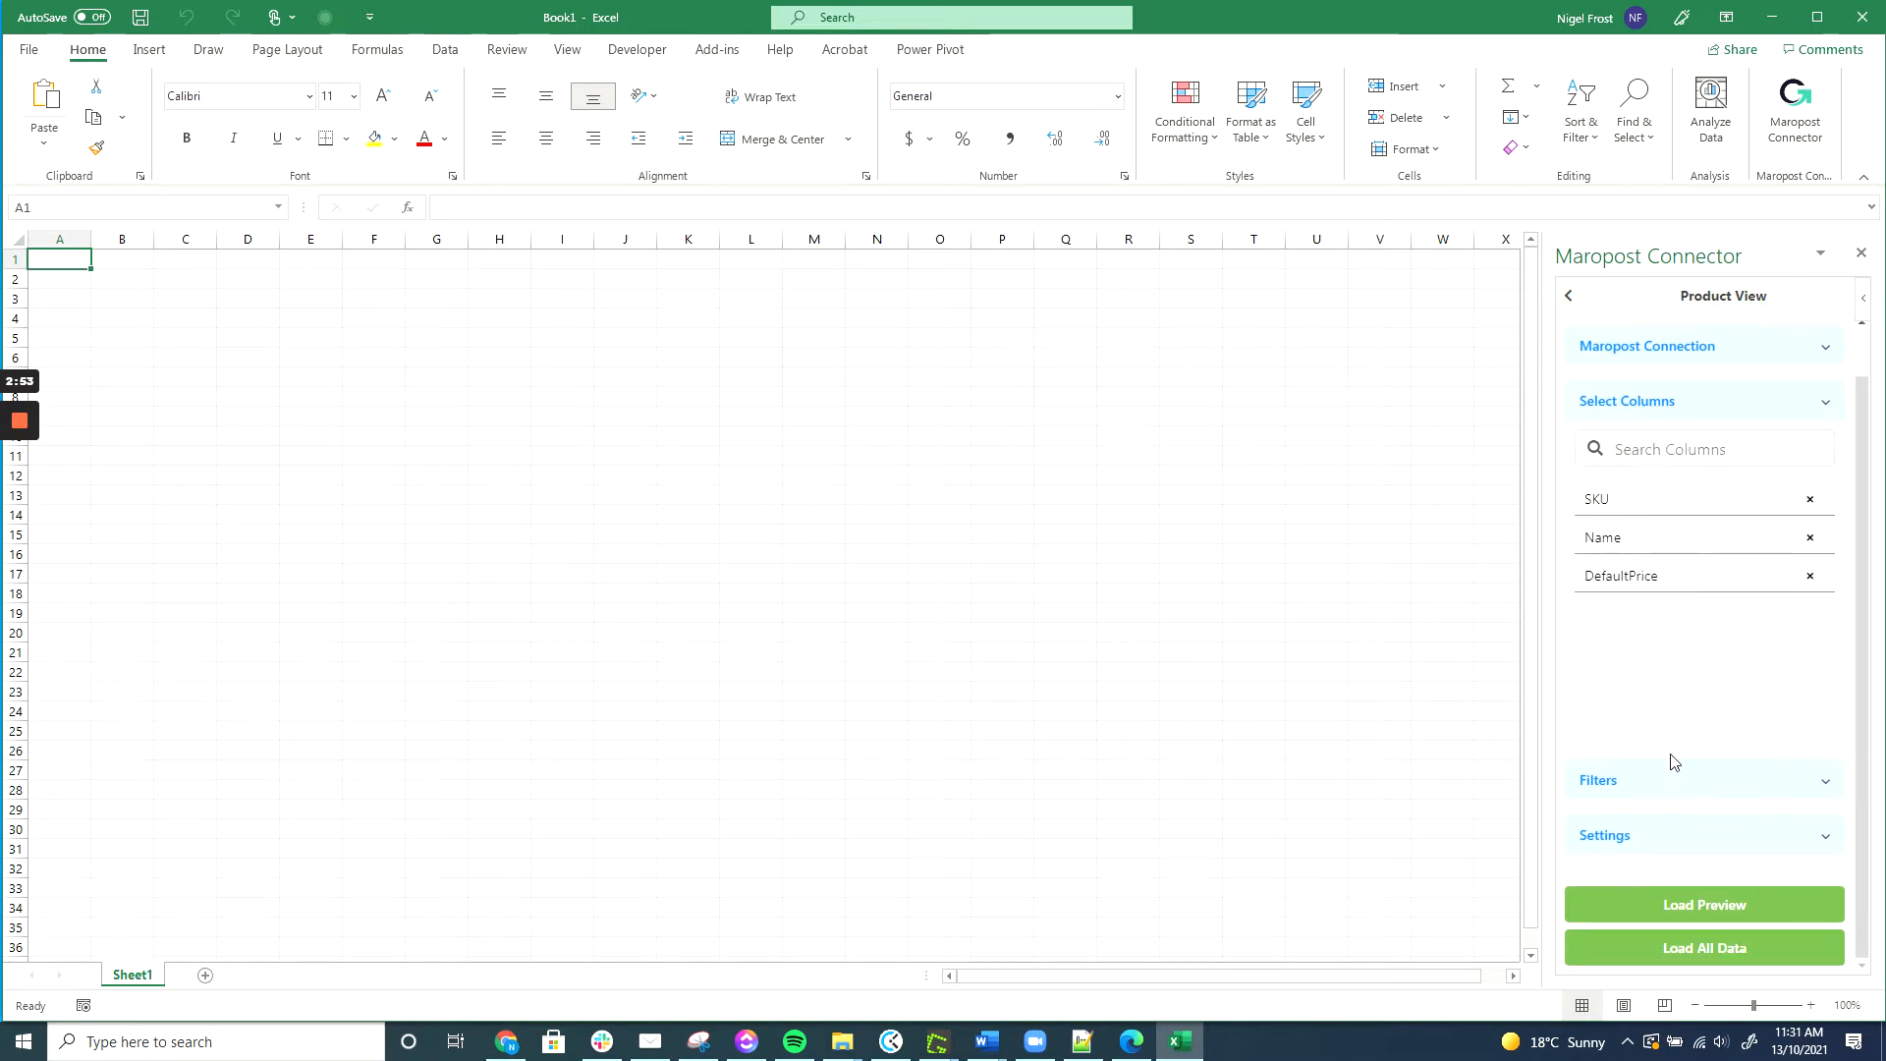
Set the product filter Approved to TRUE.
left_click(1674, 779)
scroll(1736, 470, "down", 3)
scroll(1736, 469, "down", 5)
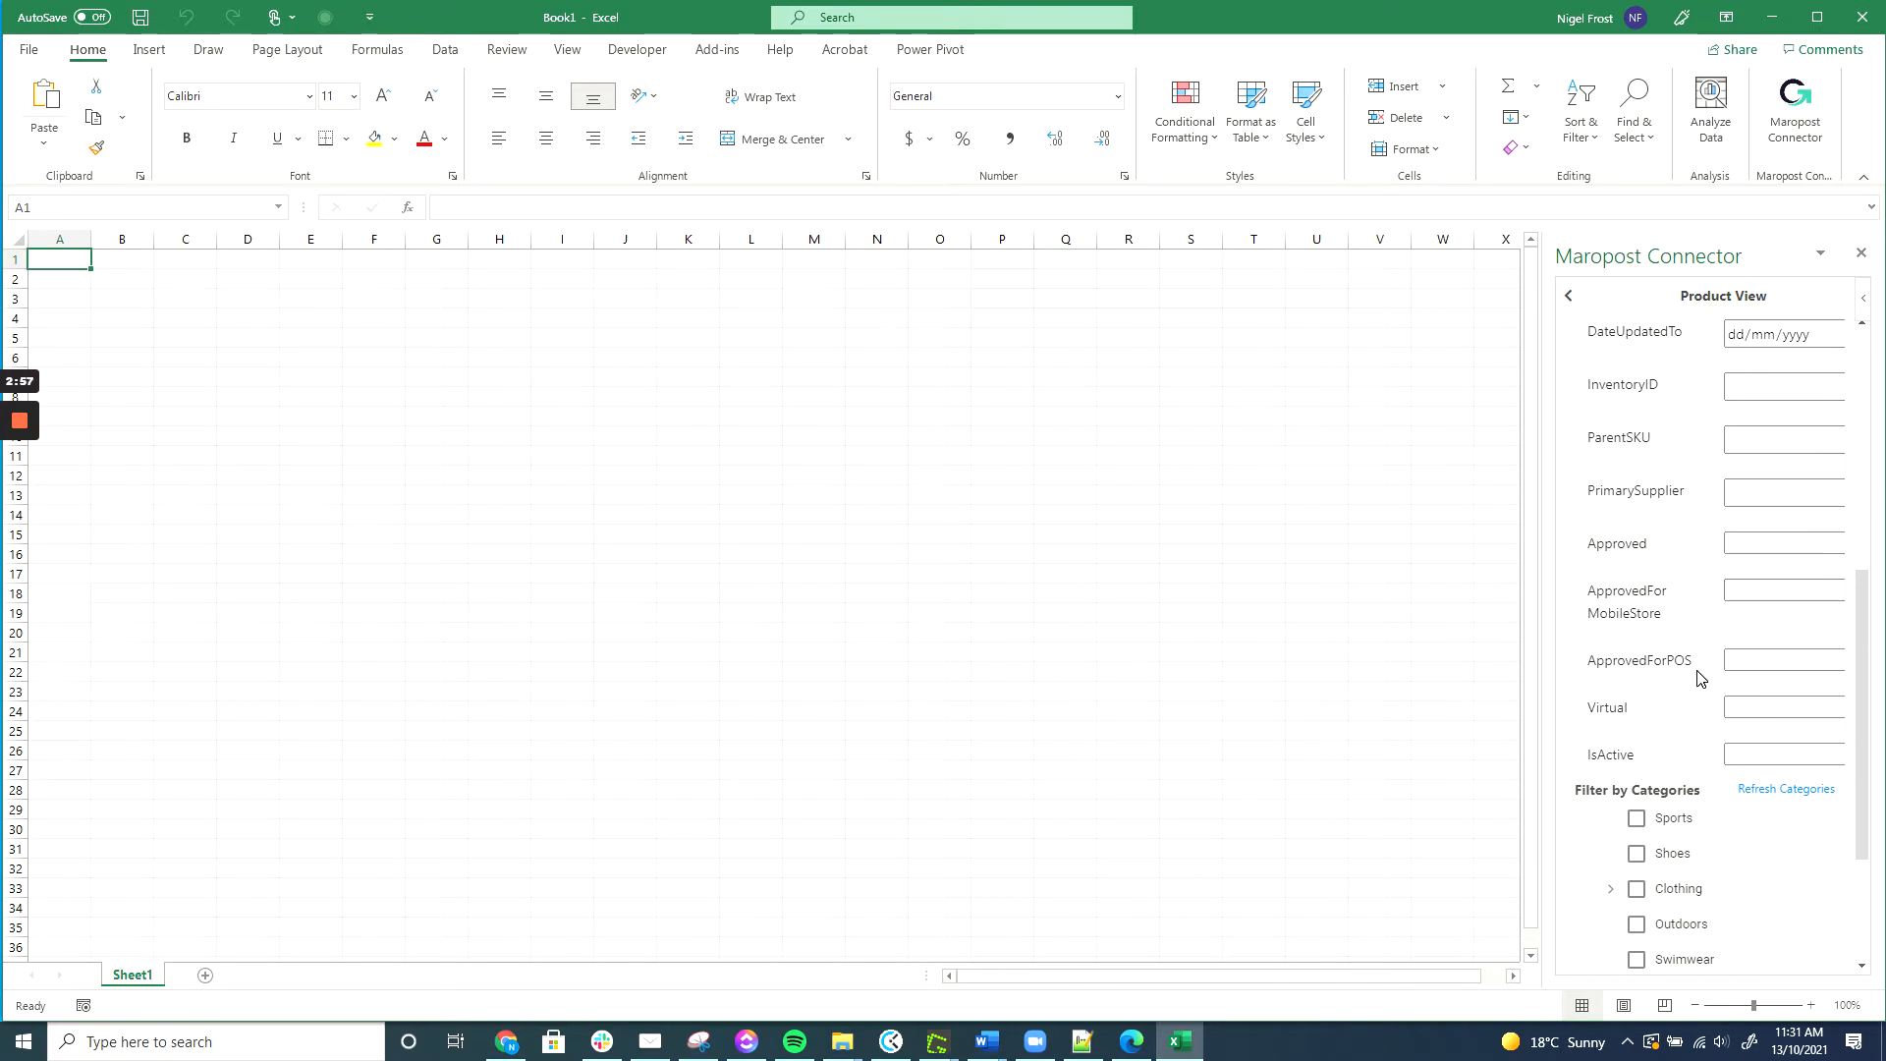
left_click(1768, 551)
left_click(1753, 616)
Include the Sports, Shoes, Pants and Jackets categories and load the filtered products into the sheet.
scroll(1690, 649, "down", 3)
left_click(1613, 725)
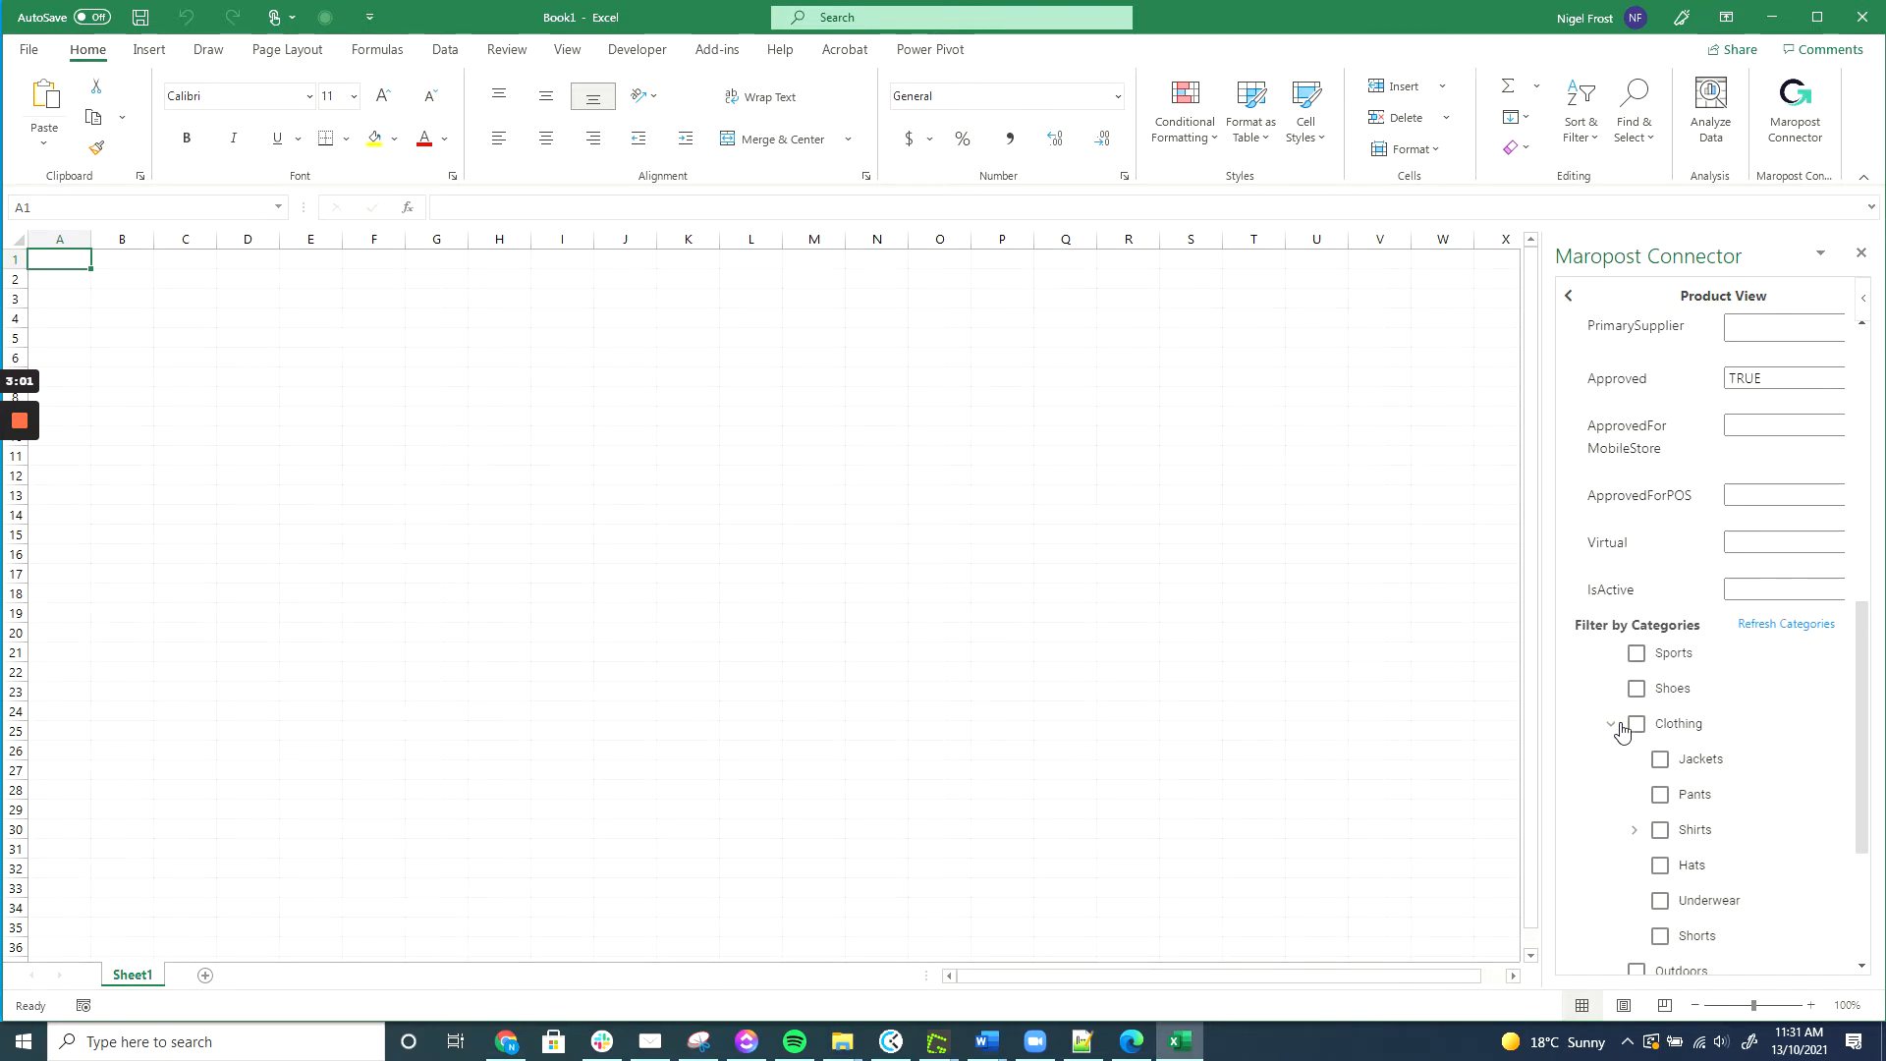
left_click(1634, 830)
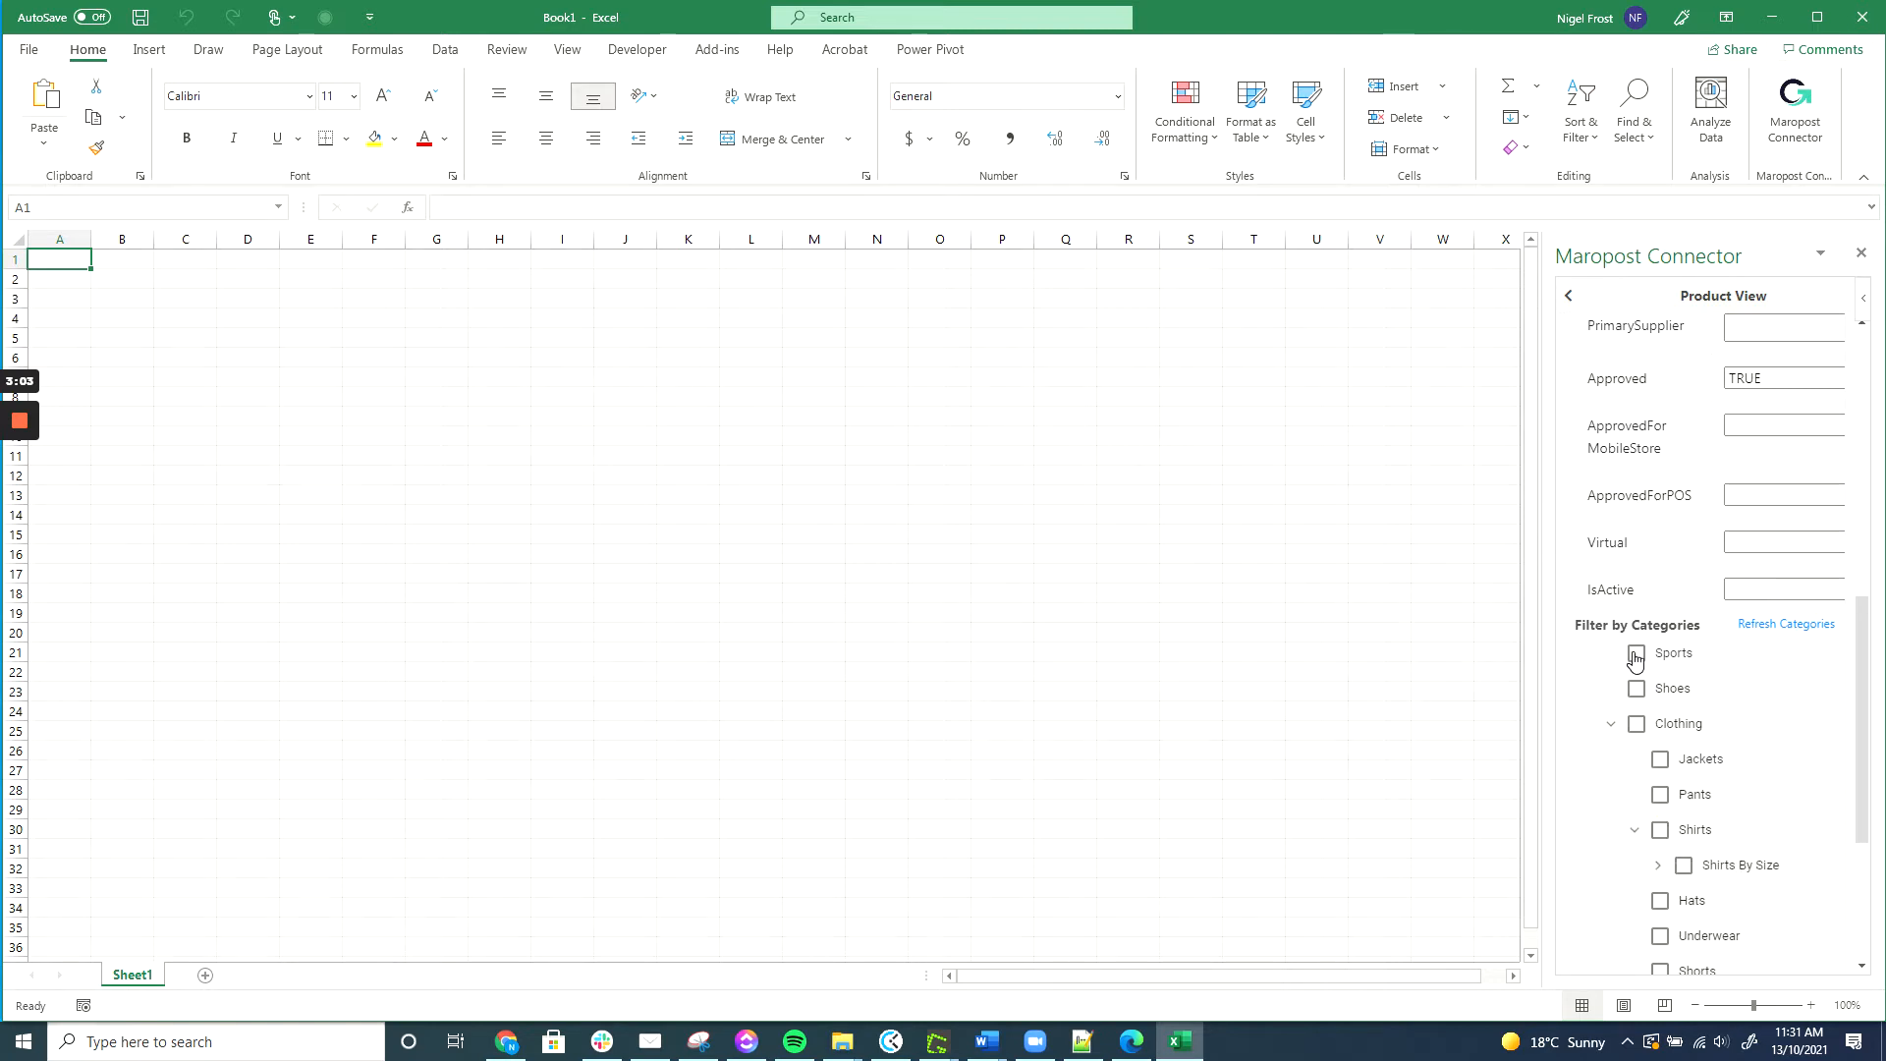
left_click(1636, 657)
left_click(1636, 689)
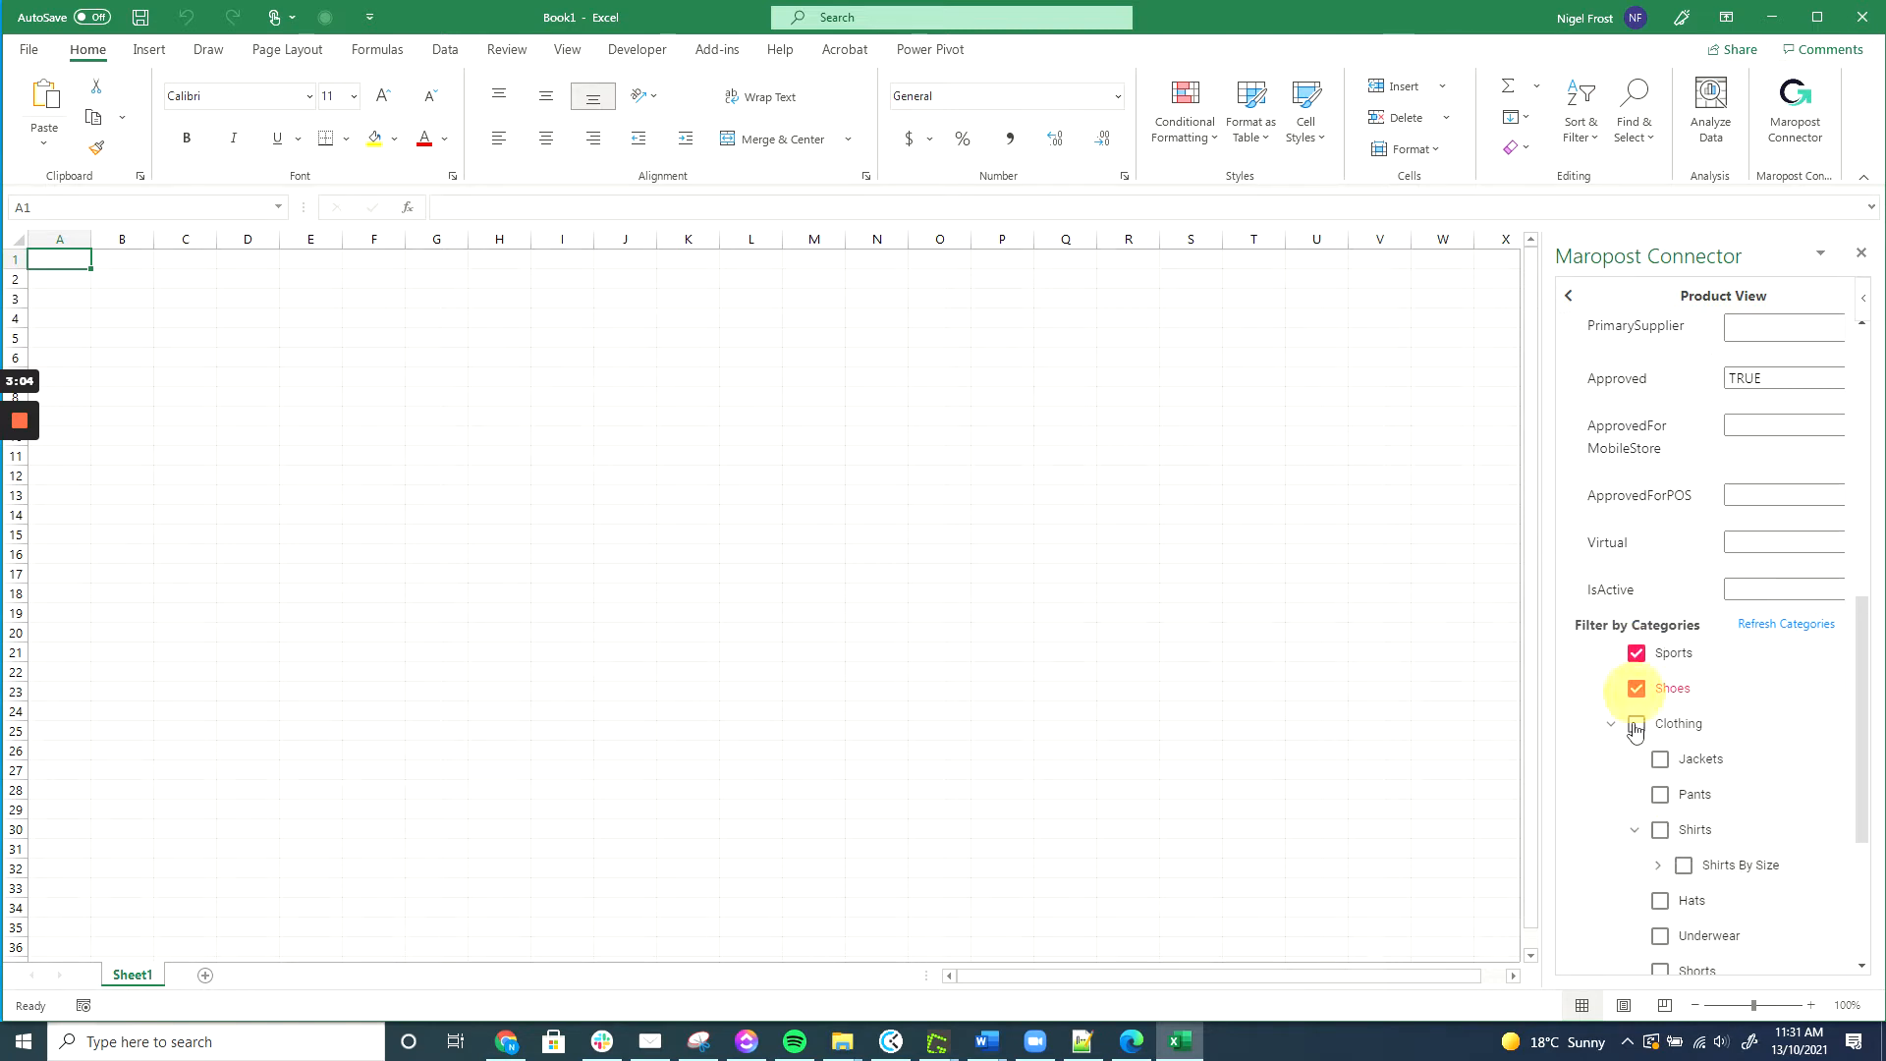
left_click(1661, 792)
left_click(1661, 758)
scroll(1661, 758, "down", 3)
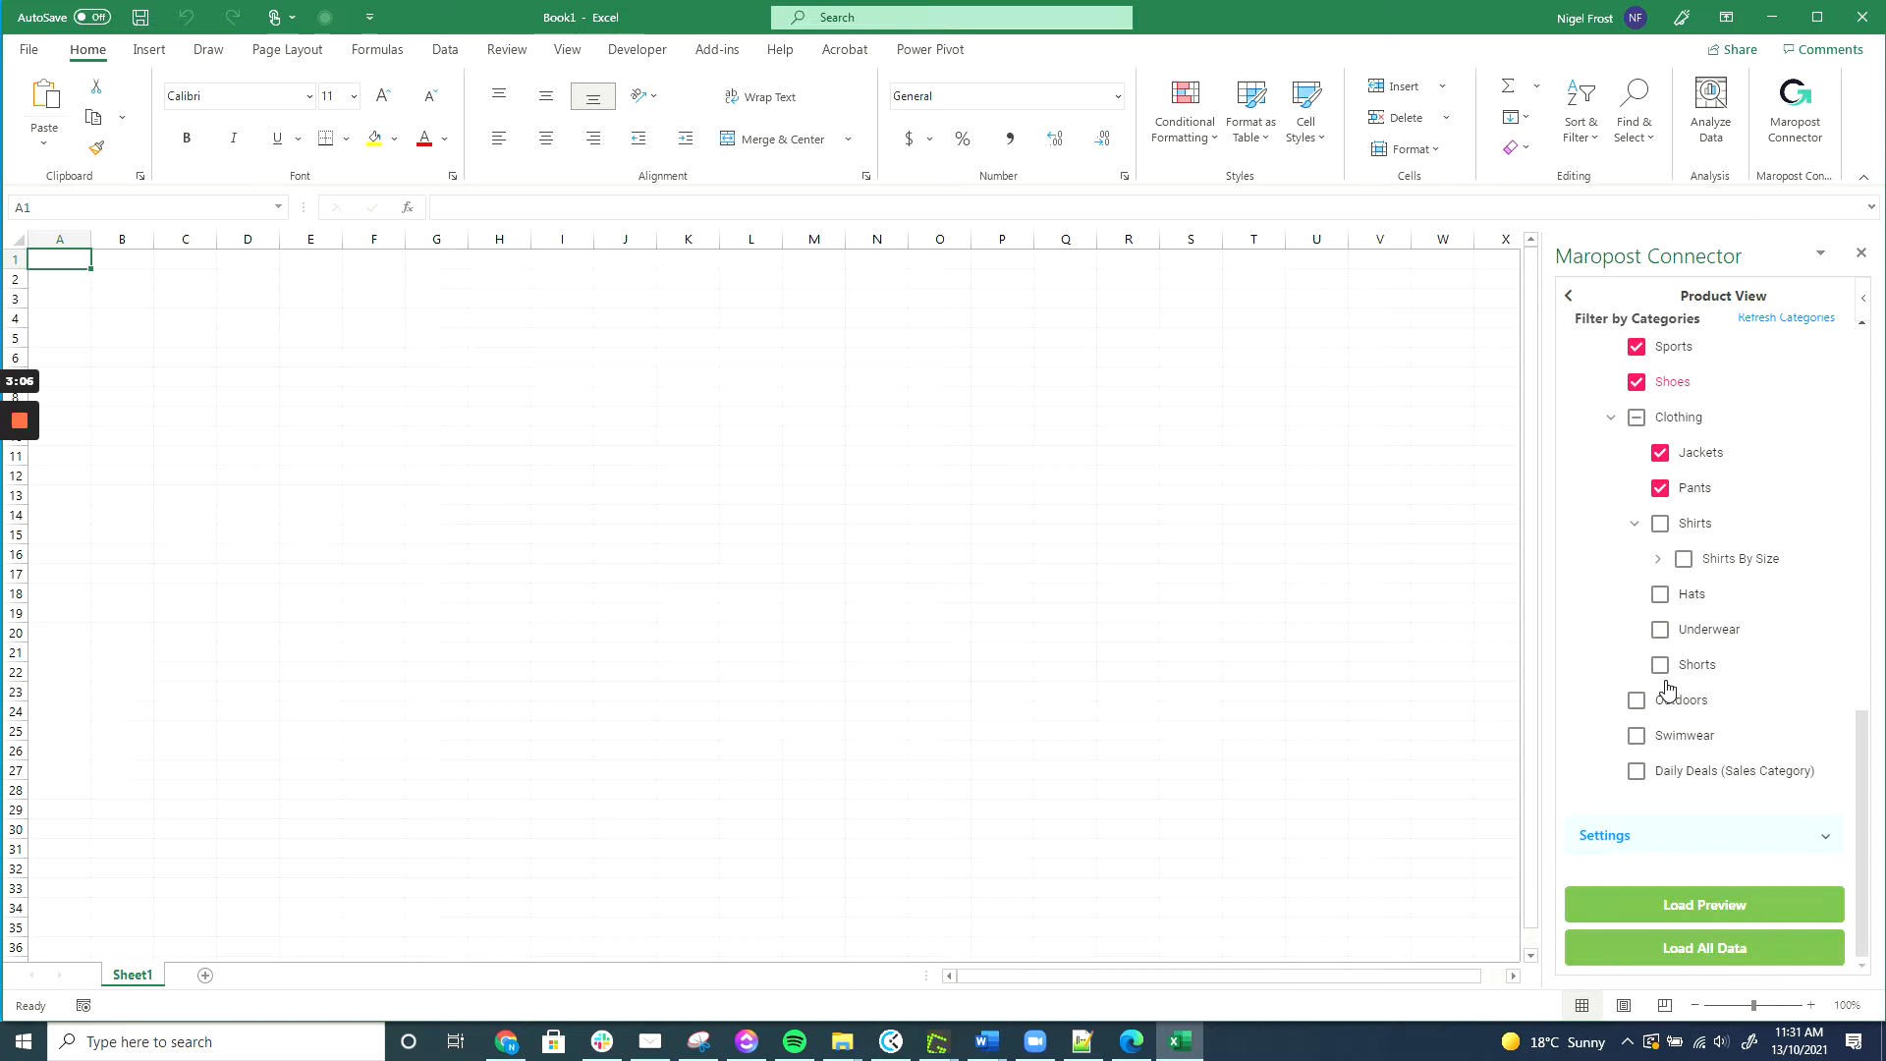
left_click(1705, 905)
left_click(1714, 953)
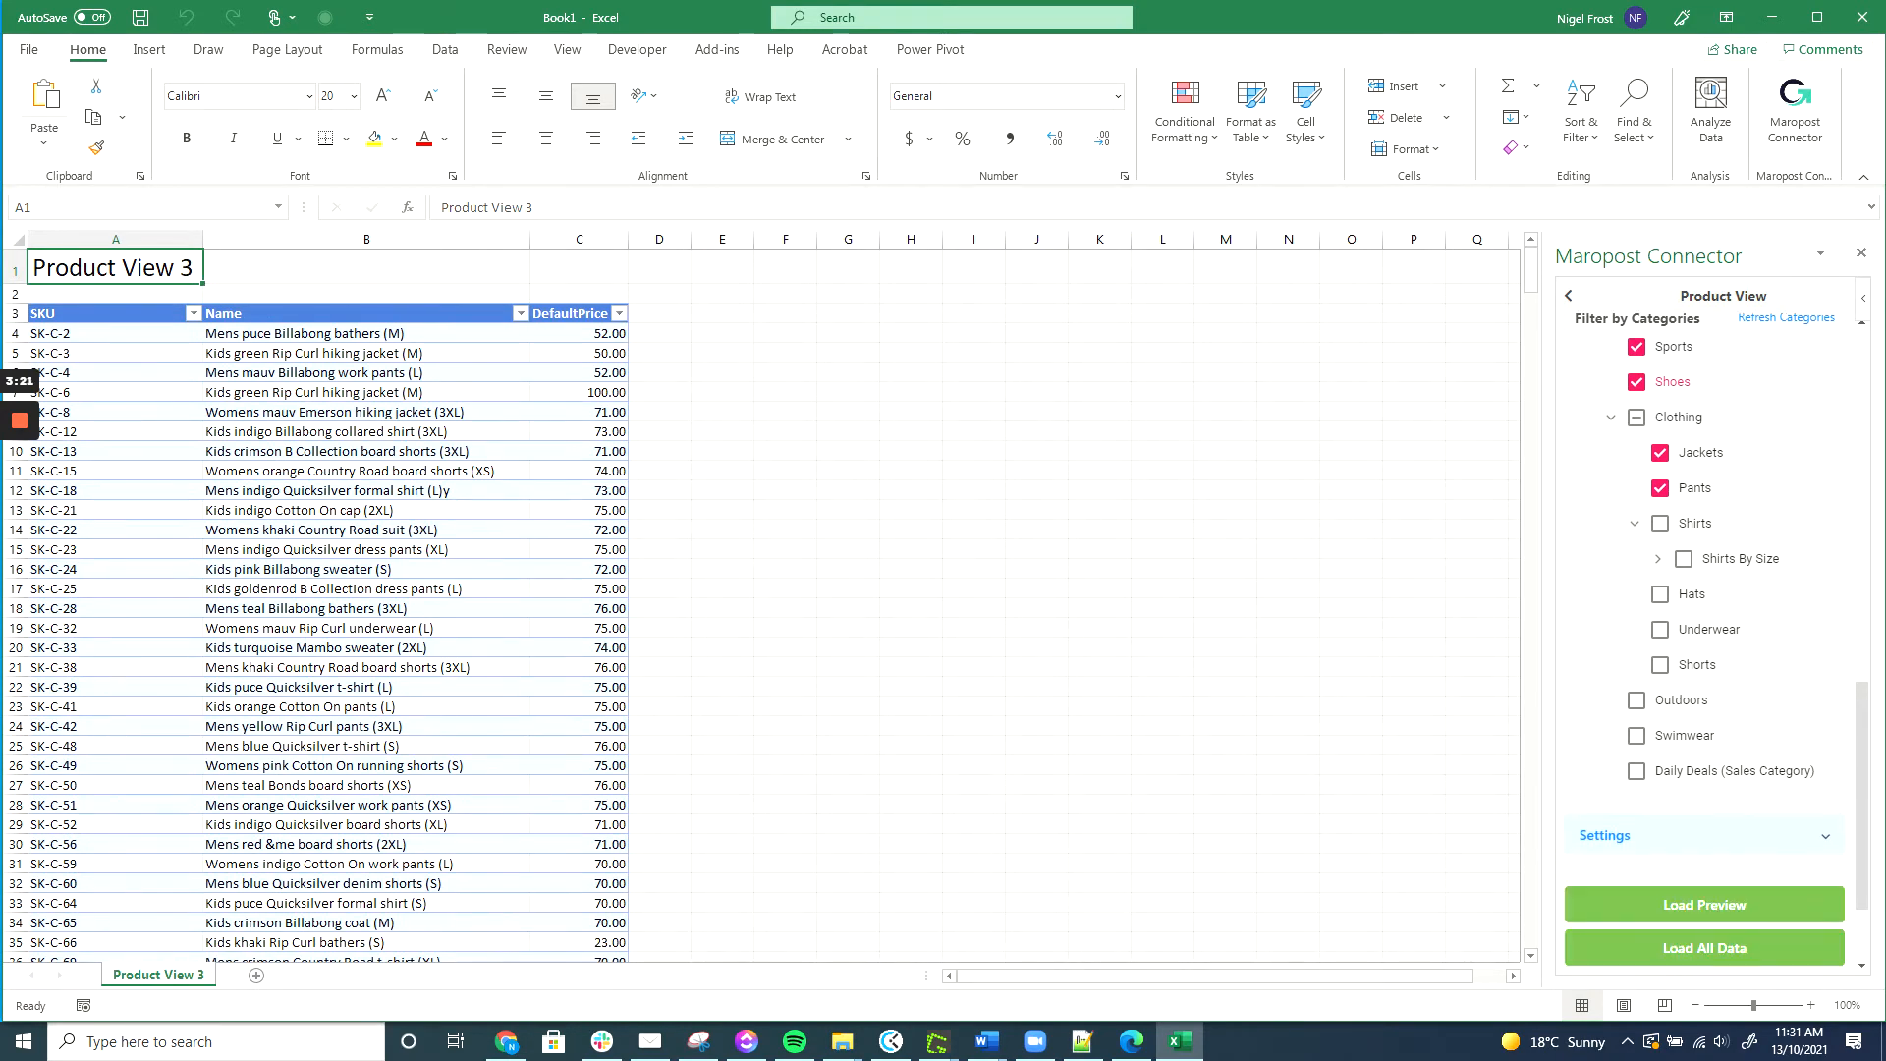
Change the DefaultPrice values in C4, C5 and C6 to 82, 52 and 55, then preview the changes.
left_click(578, 373)
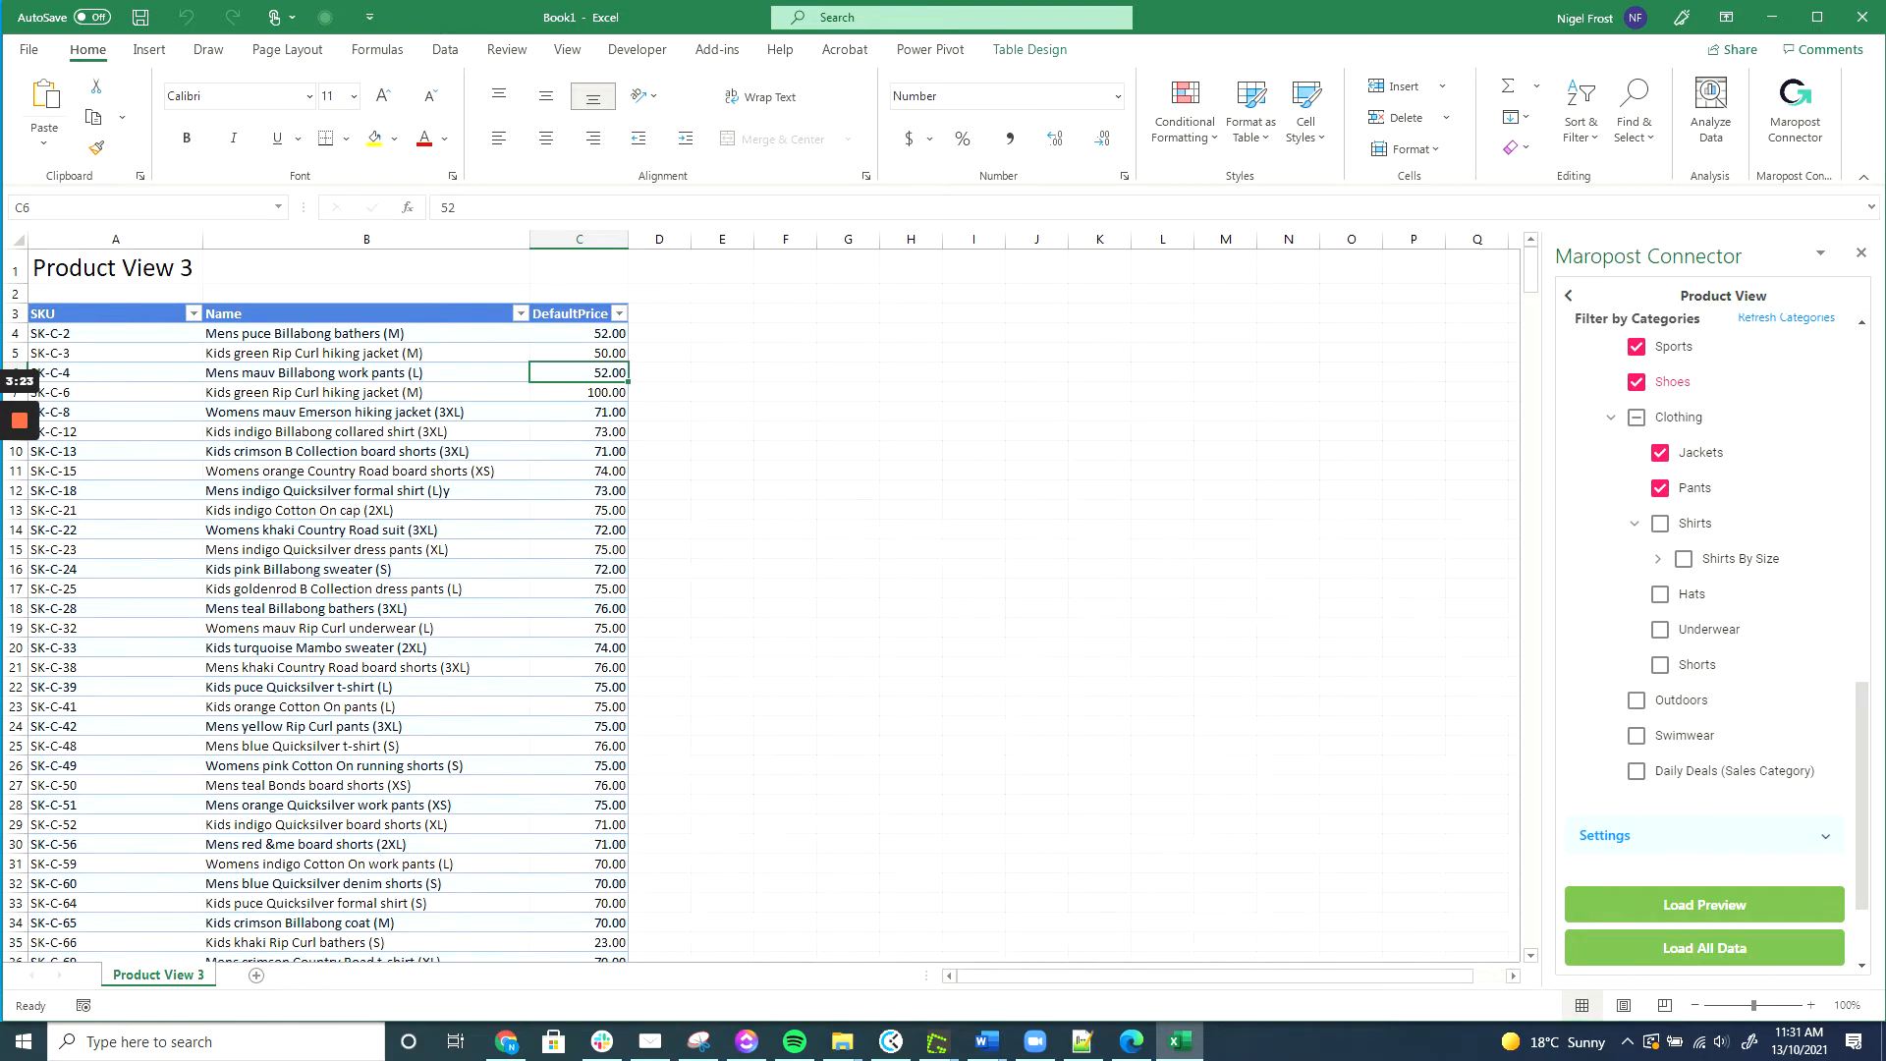
left_click(570, 333)
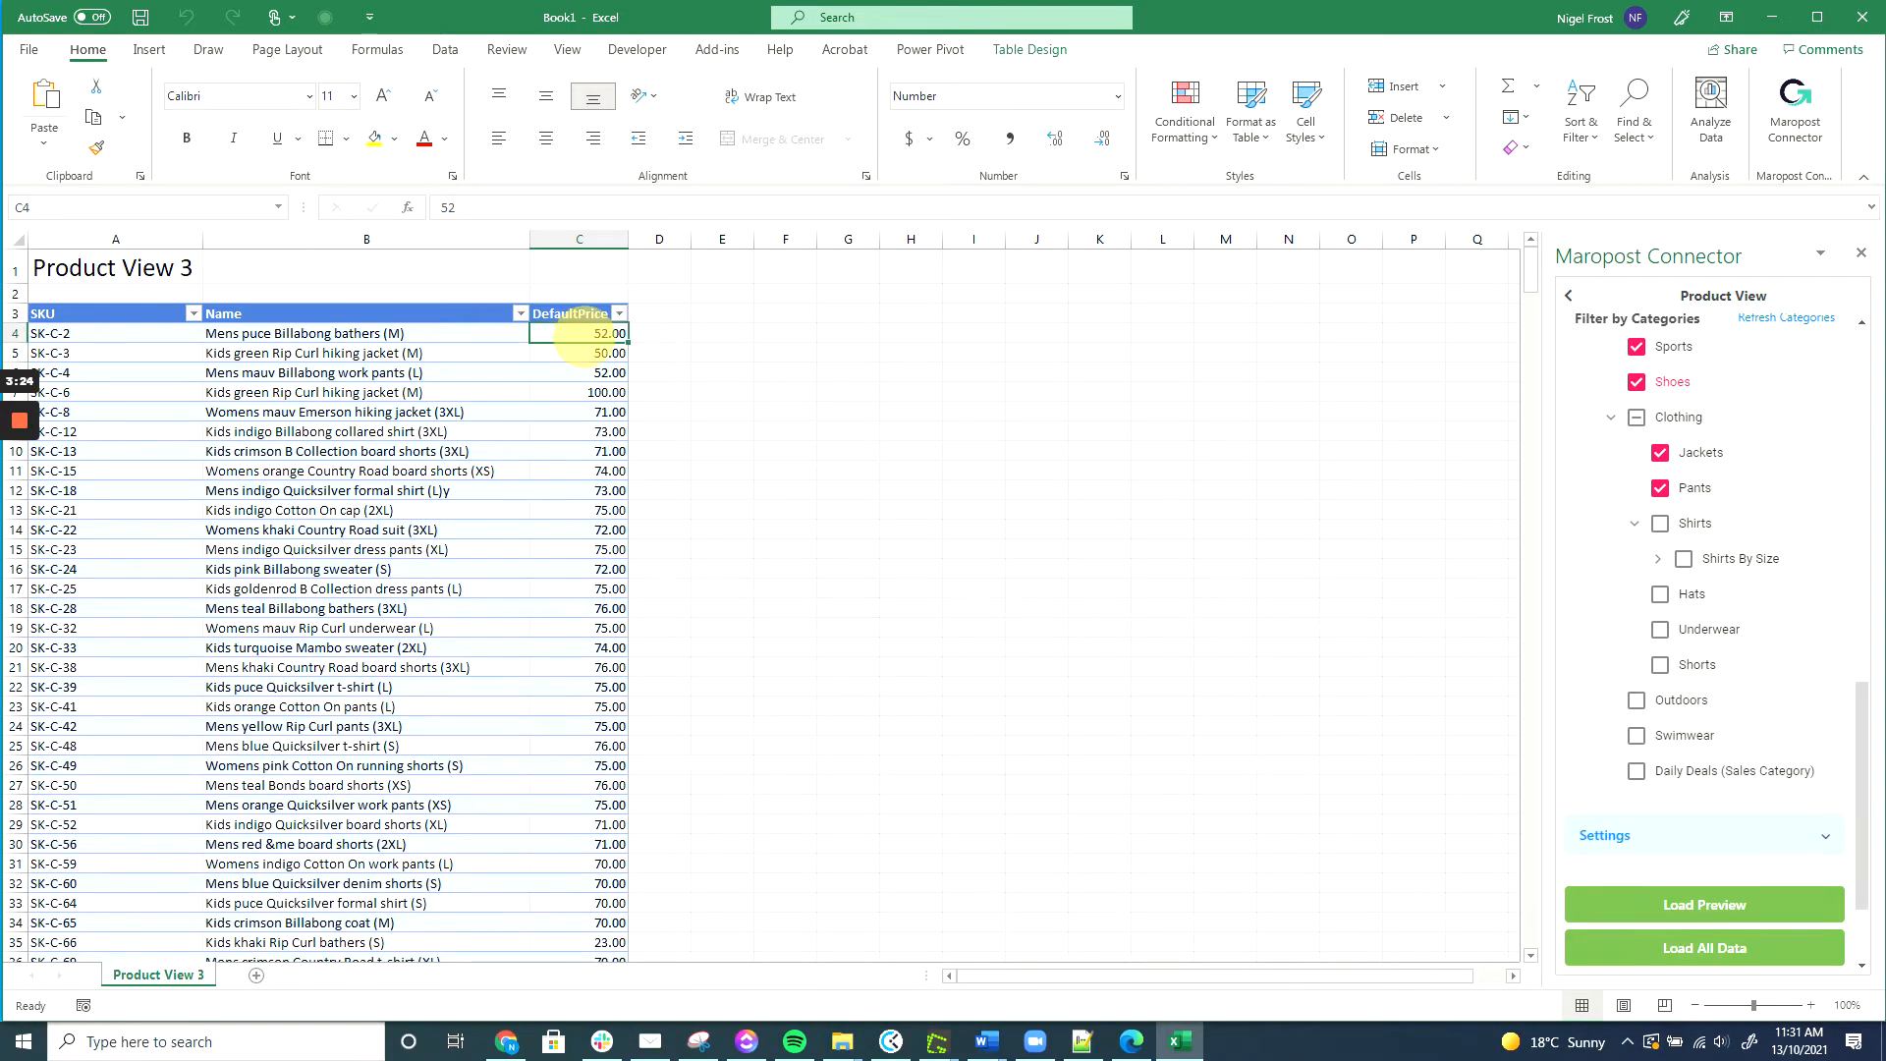
type("82")
key("Return")
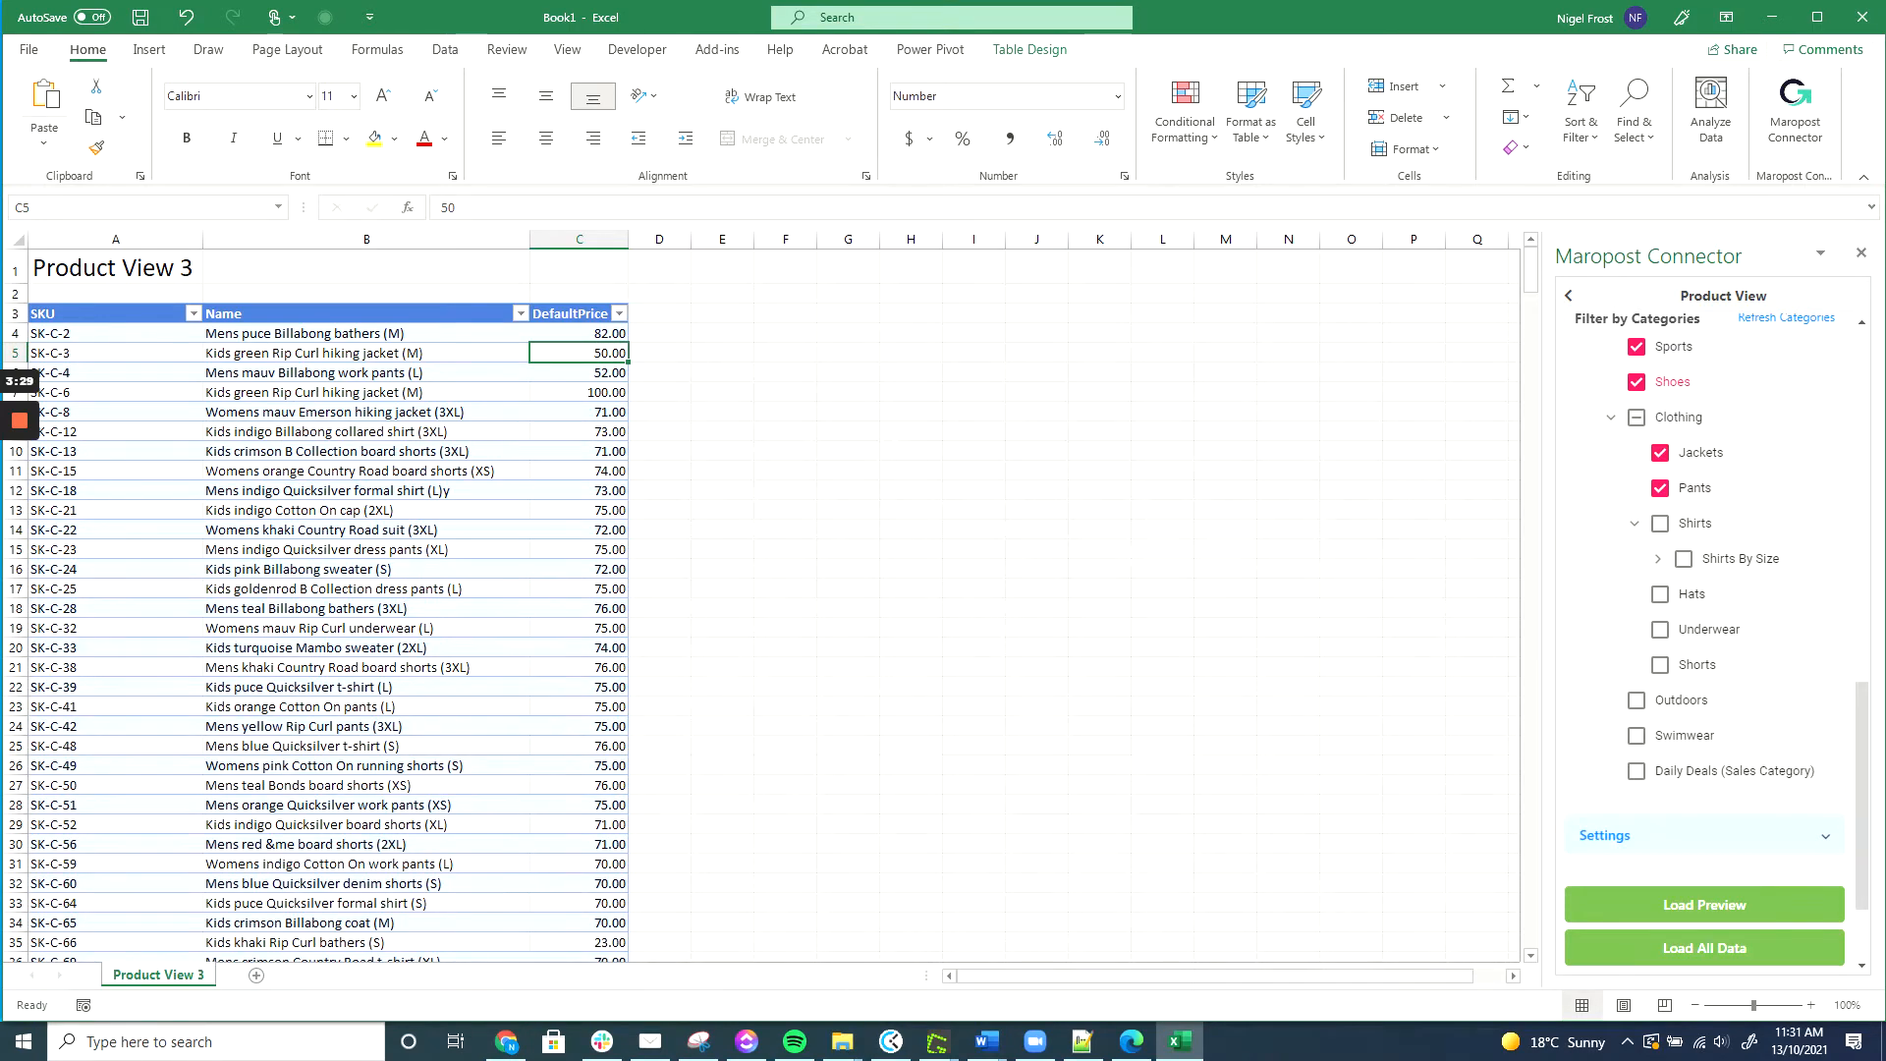
type("52")
key("Return")
type("55")
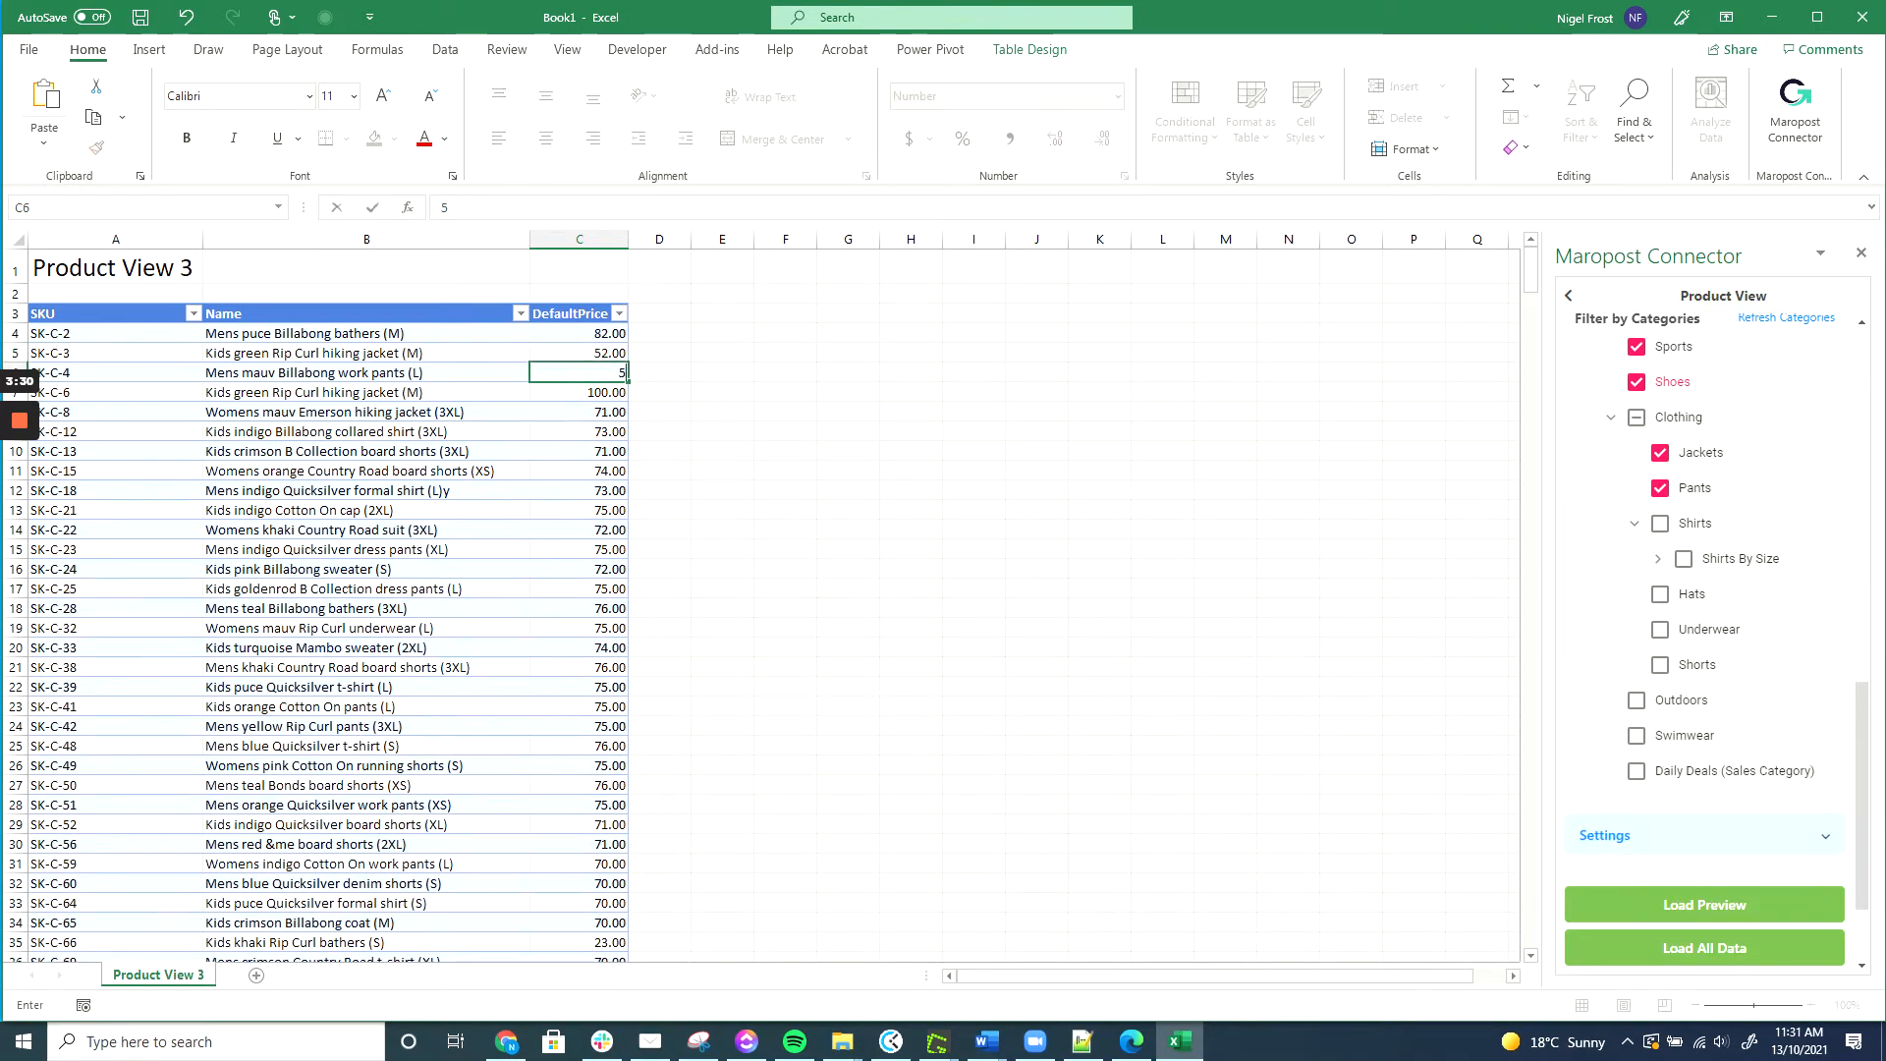
key("Return")
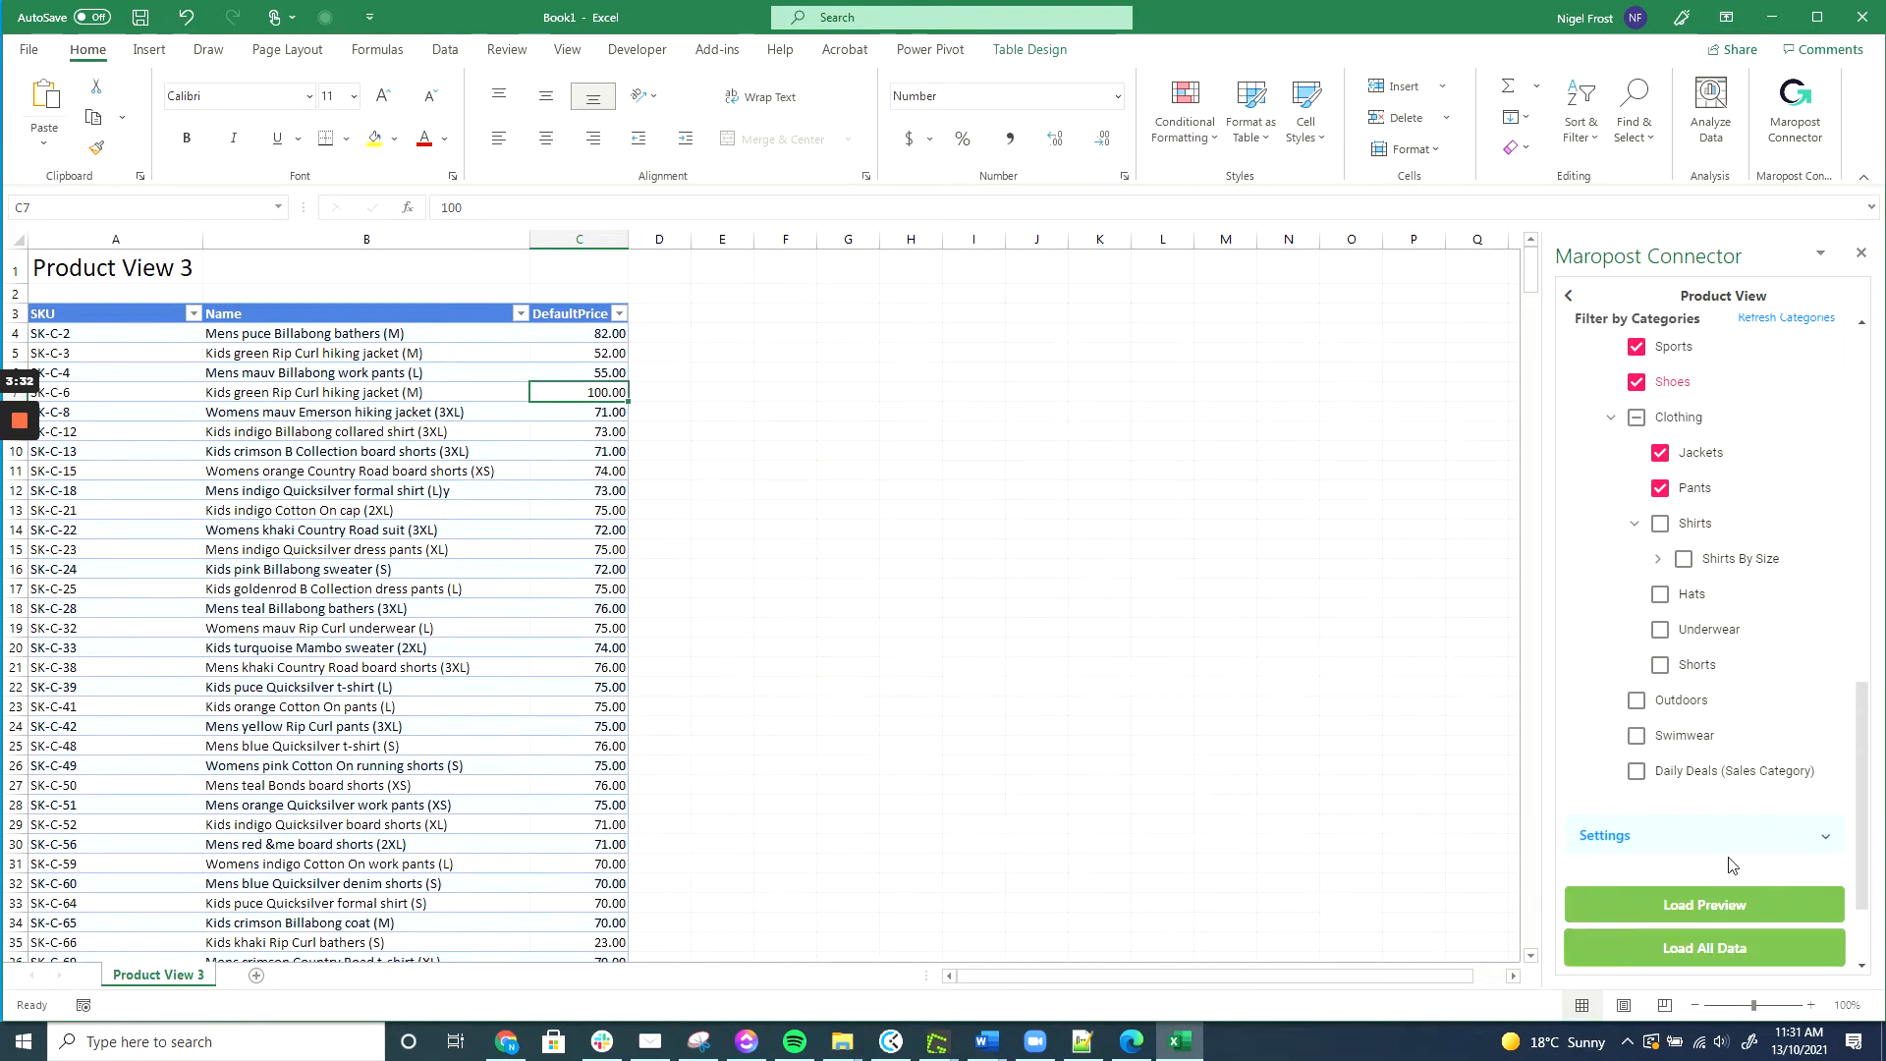
left_click(1726, 934)
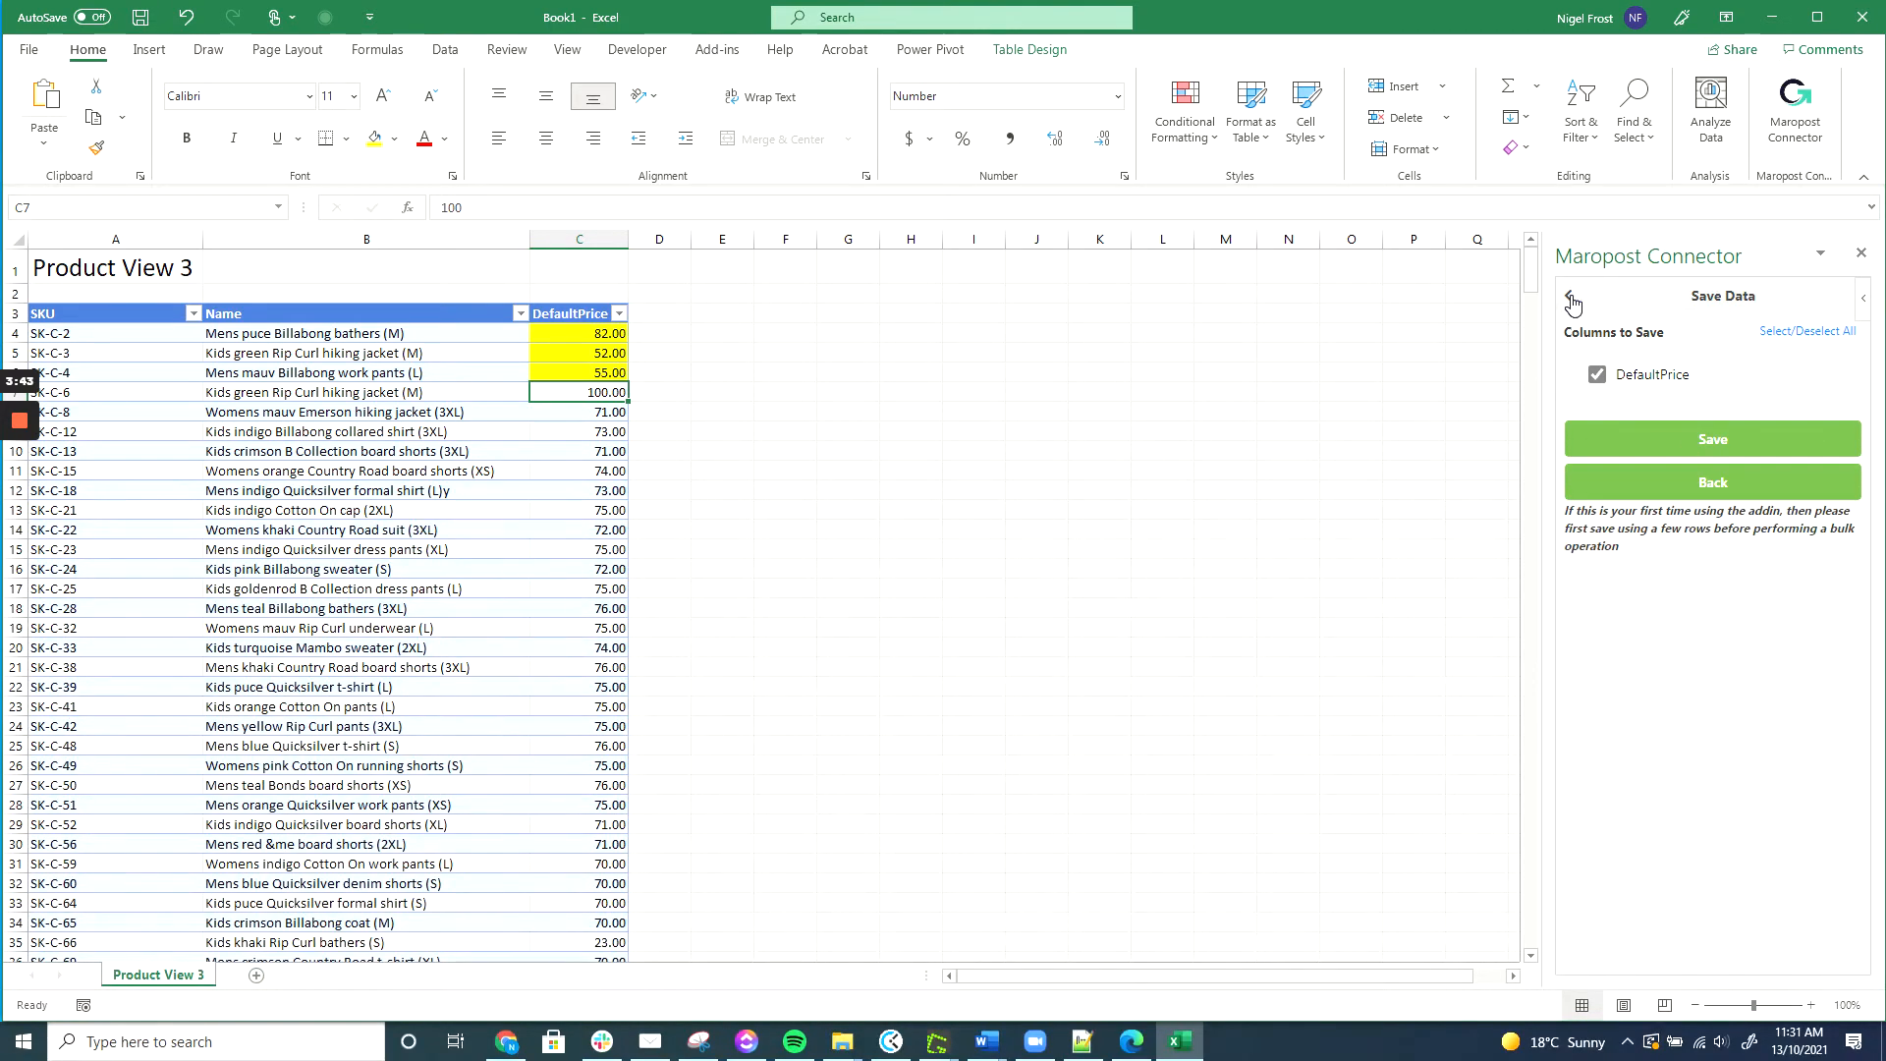
Append 'xyz' to the hiking jacket's product name in B5.
left_click(1687, 491)
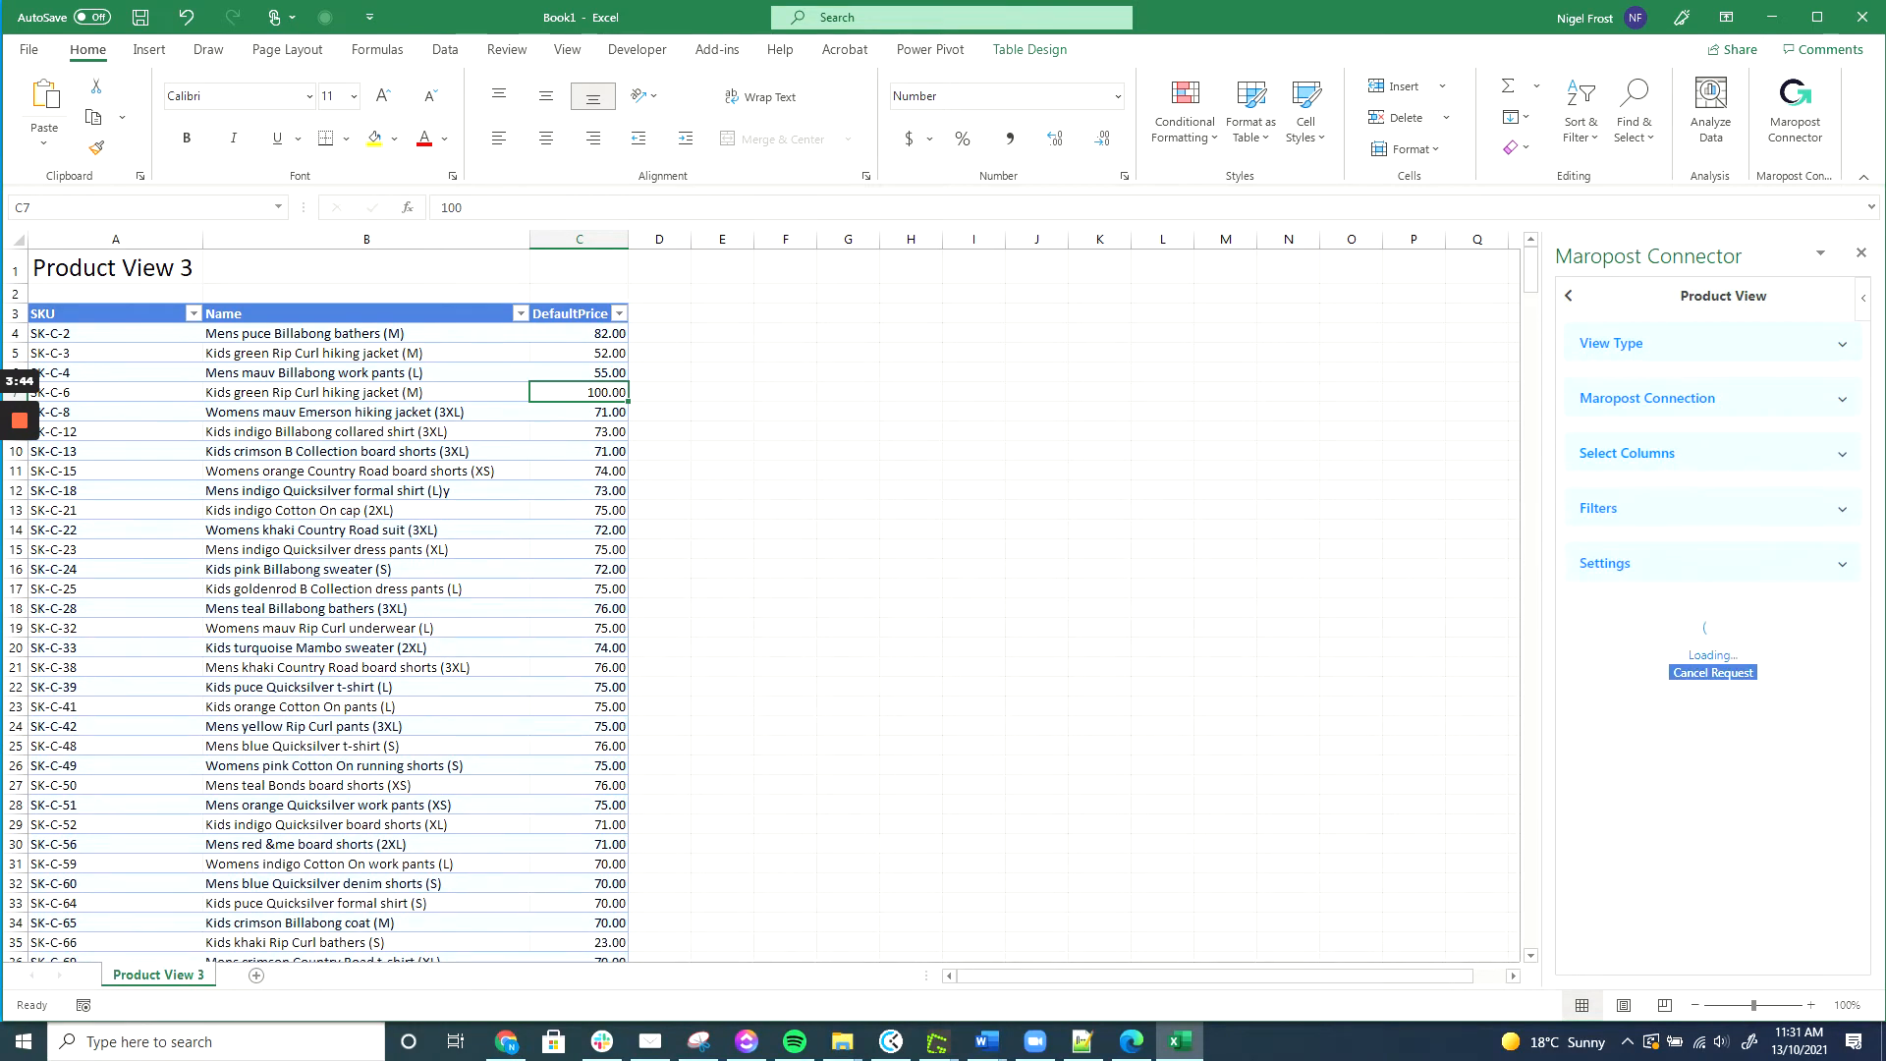
left_click(367, 353)
left_click(660, 207)
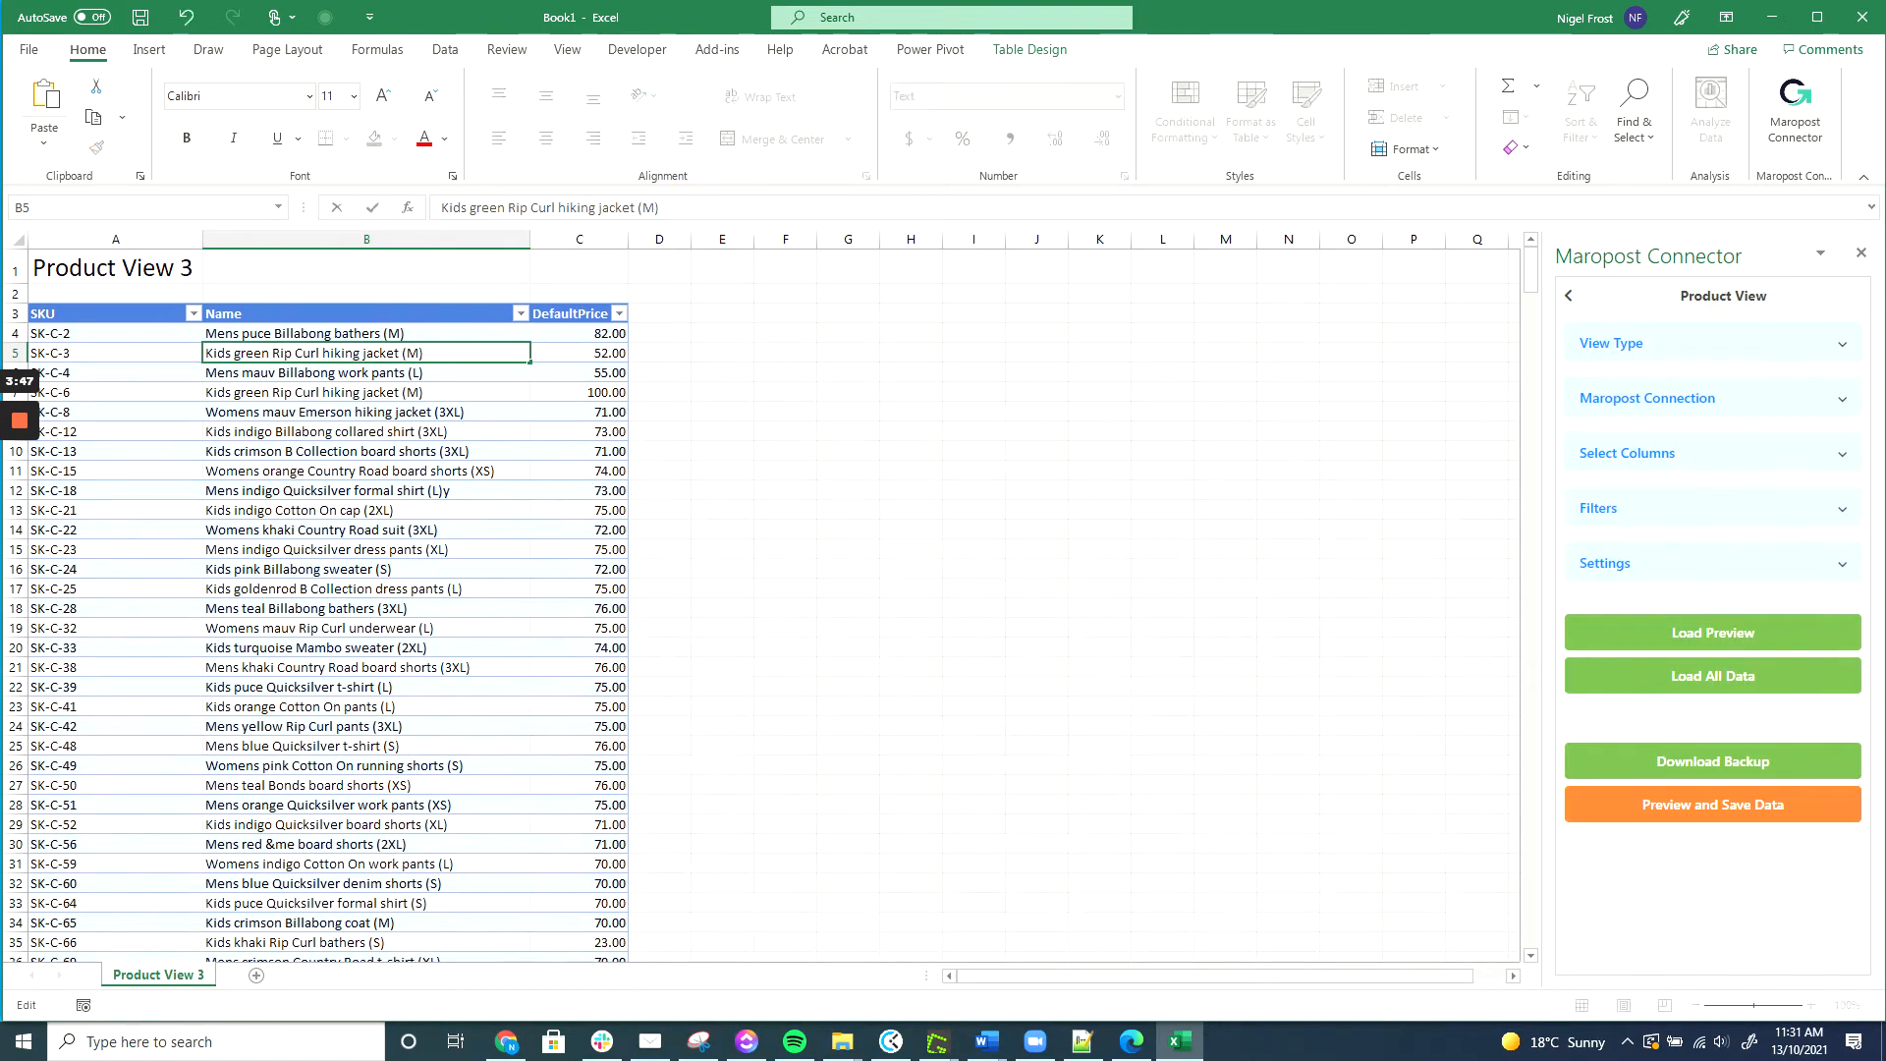
type("xyz")
key("Return")
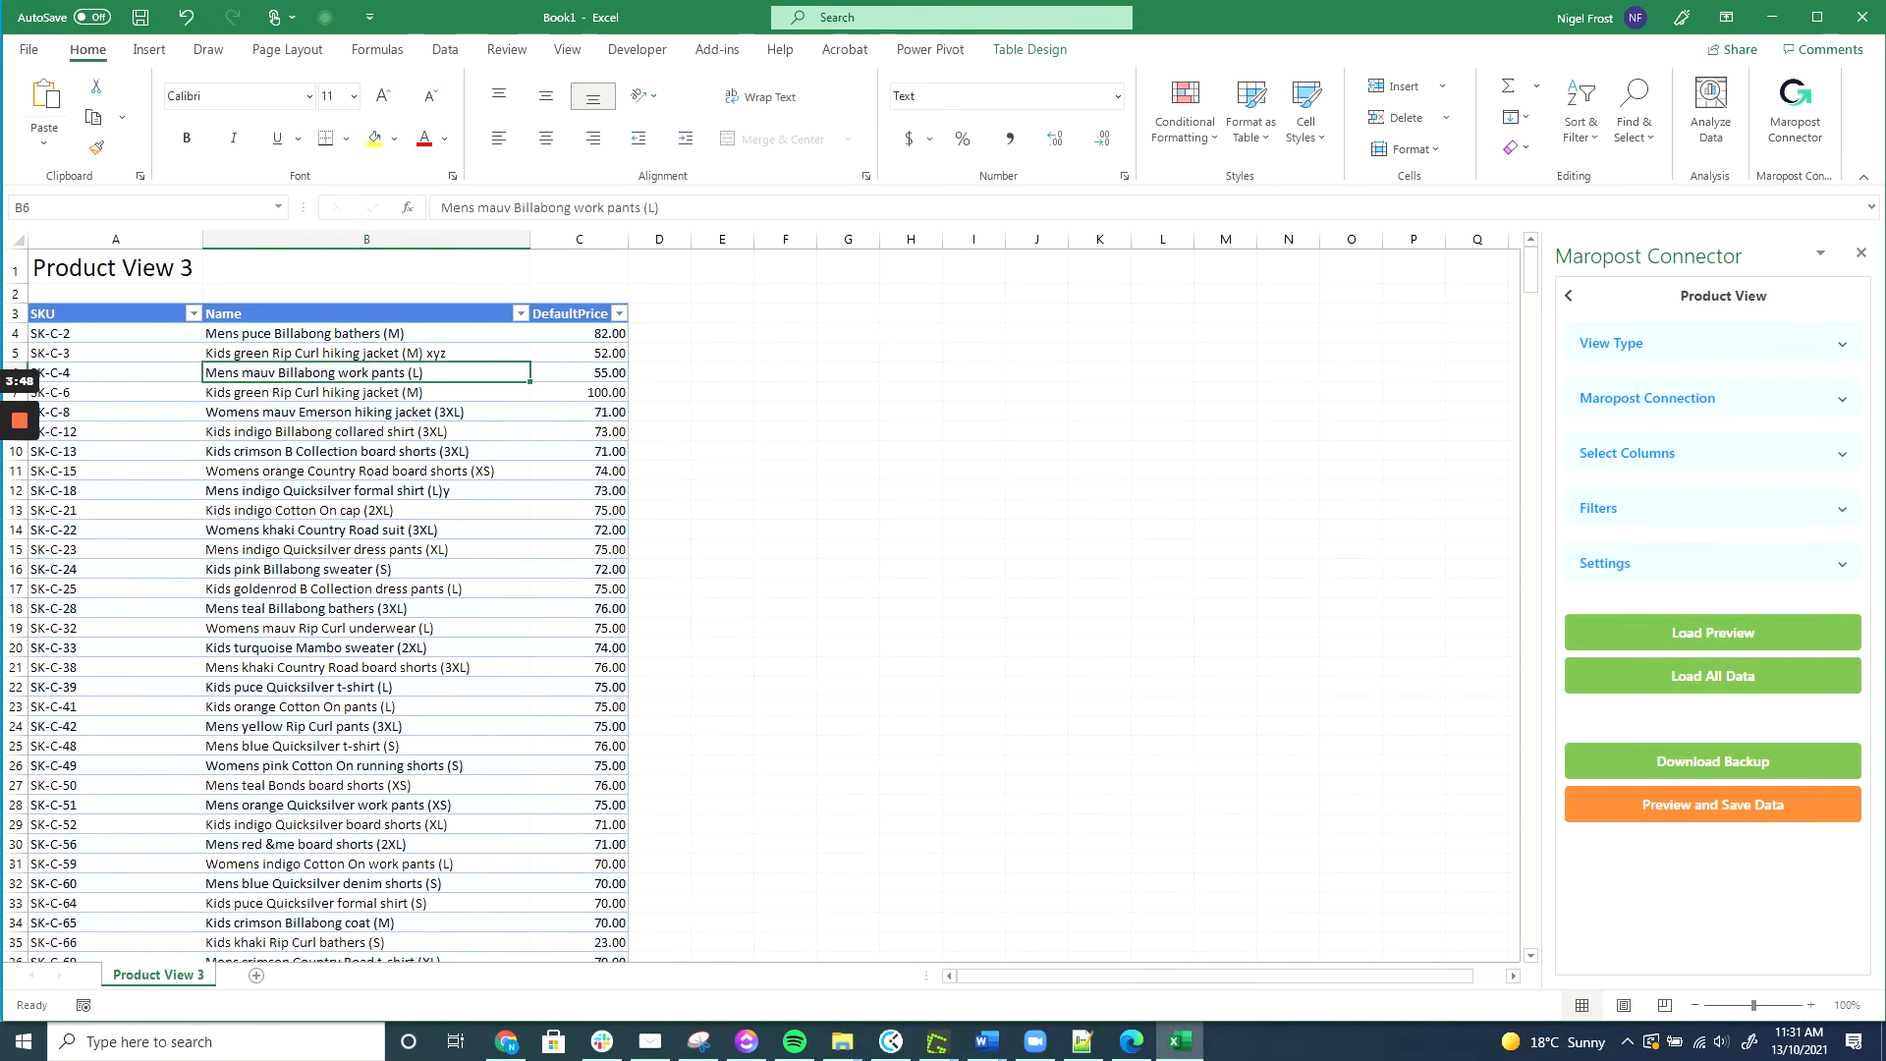
Save only the DefaultPrice changes to the store, leaving the Name column out.
left_click(1744, 812)
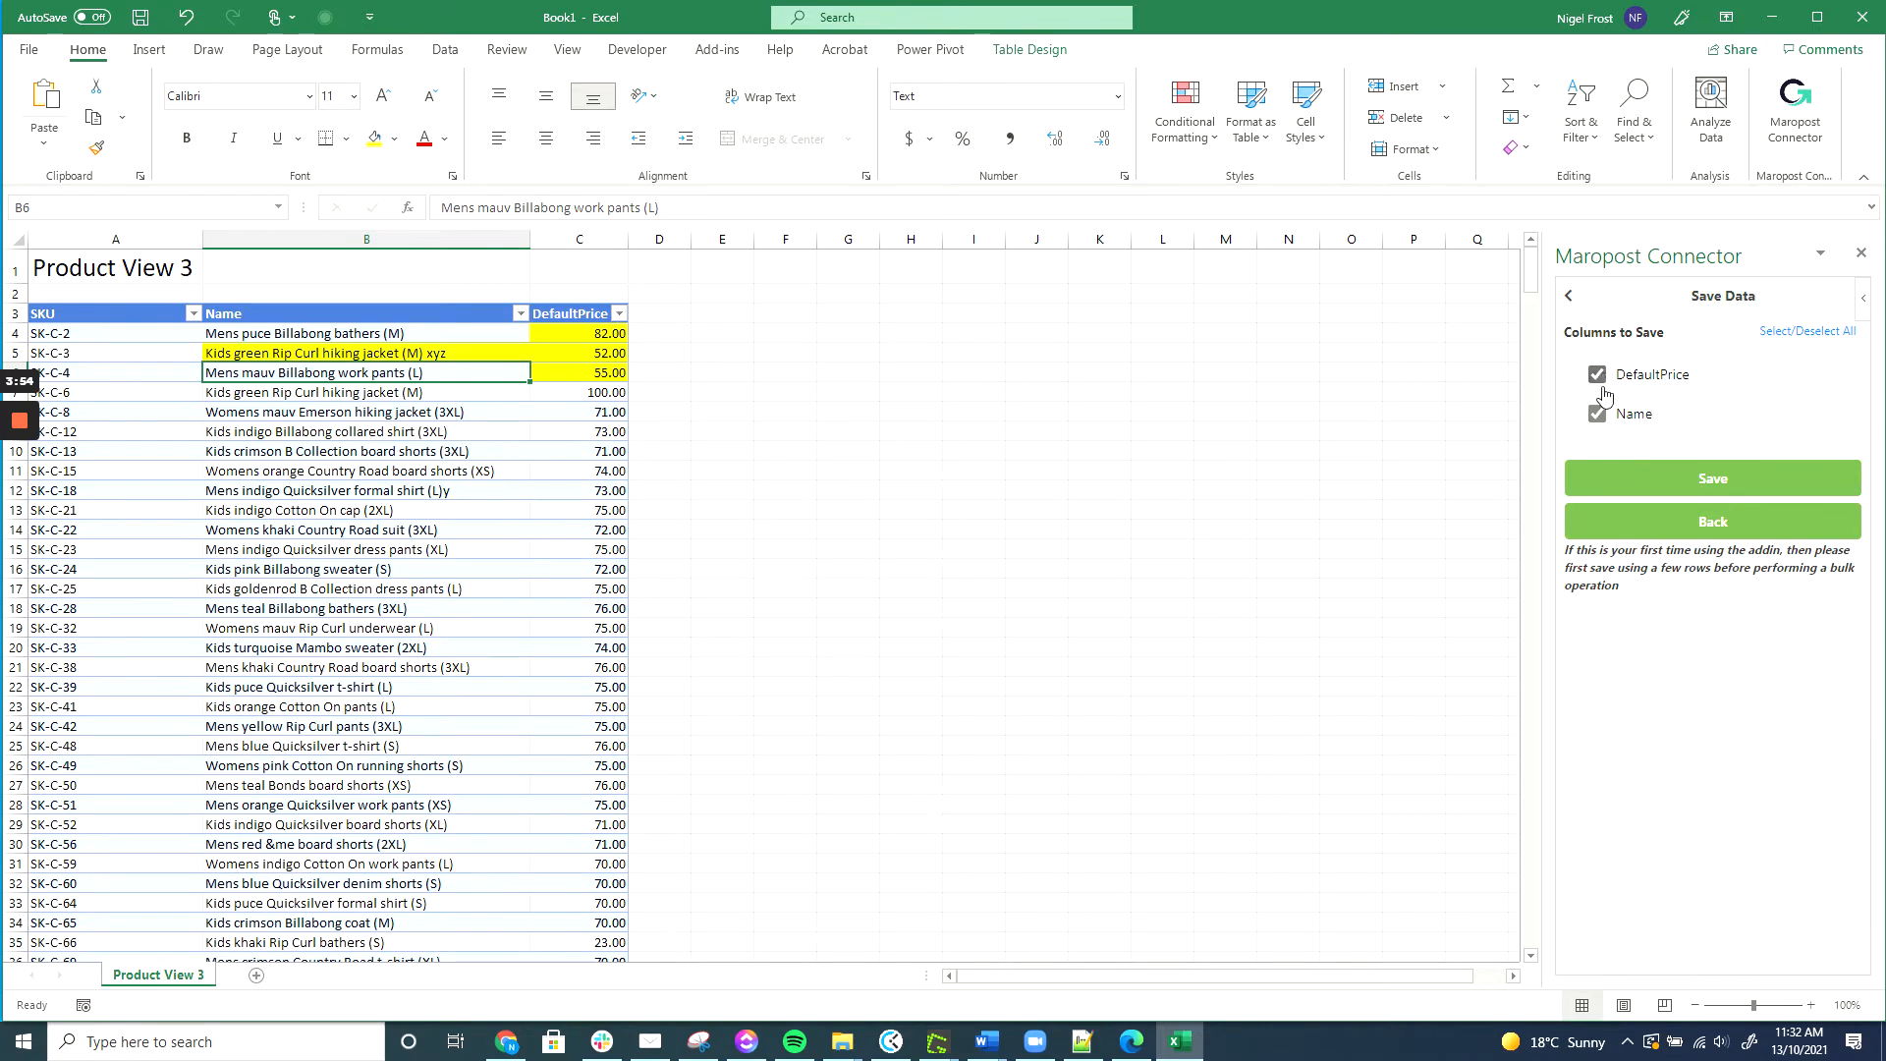
left_click(1599, 415)
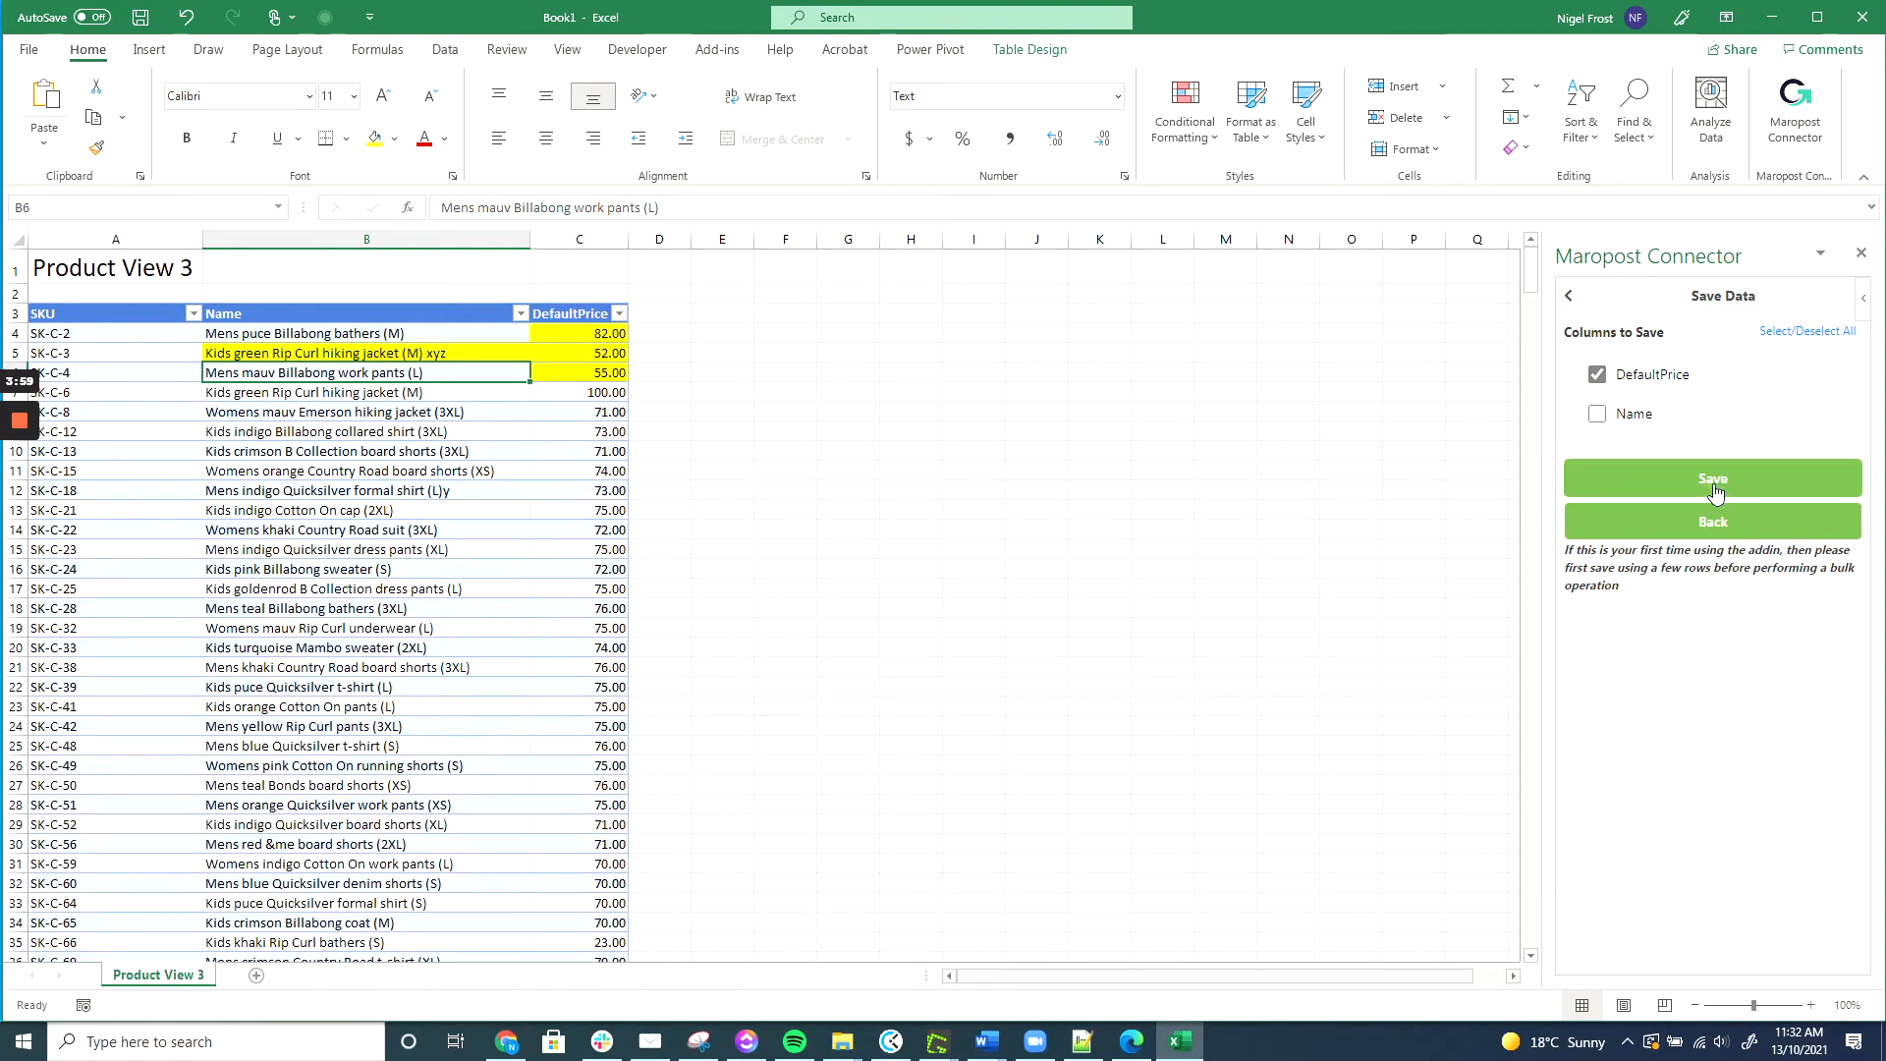
left_click(1715, 491)
left_click(1703, 546)
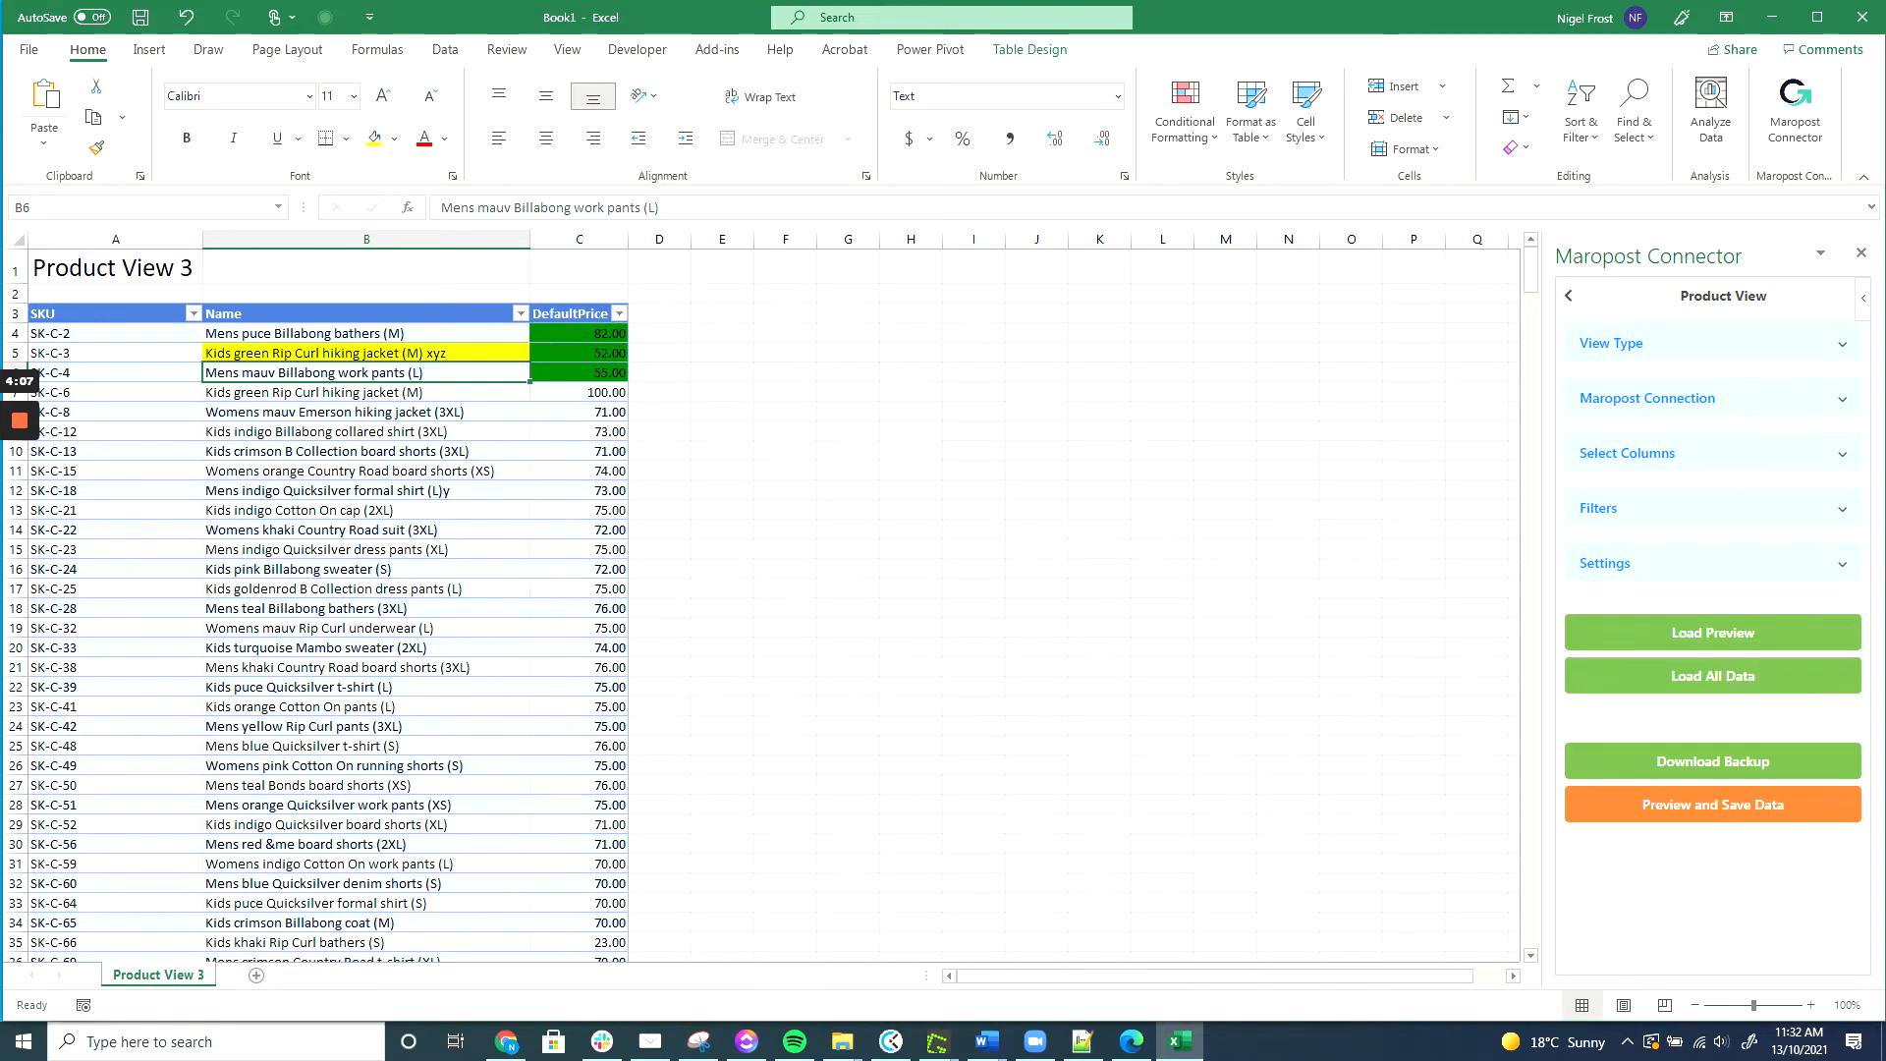
Reload all product data from the store, then return to the list of view types.
left_click(1709, 678)
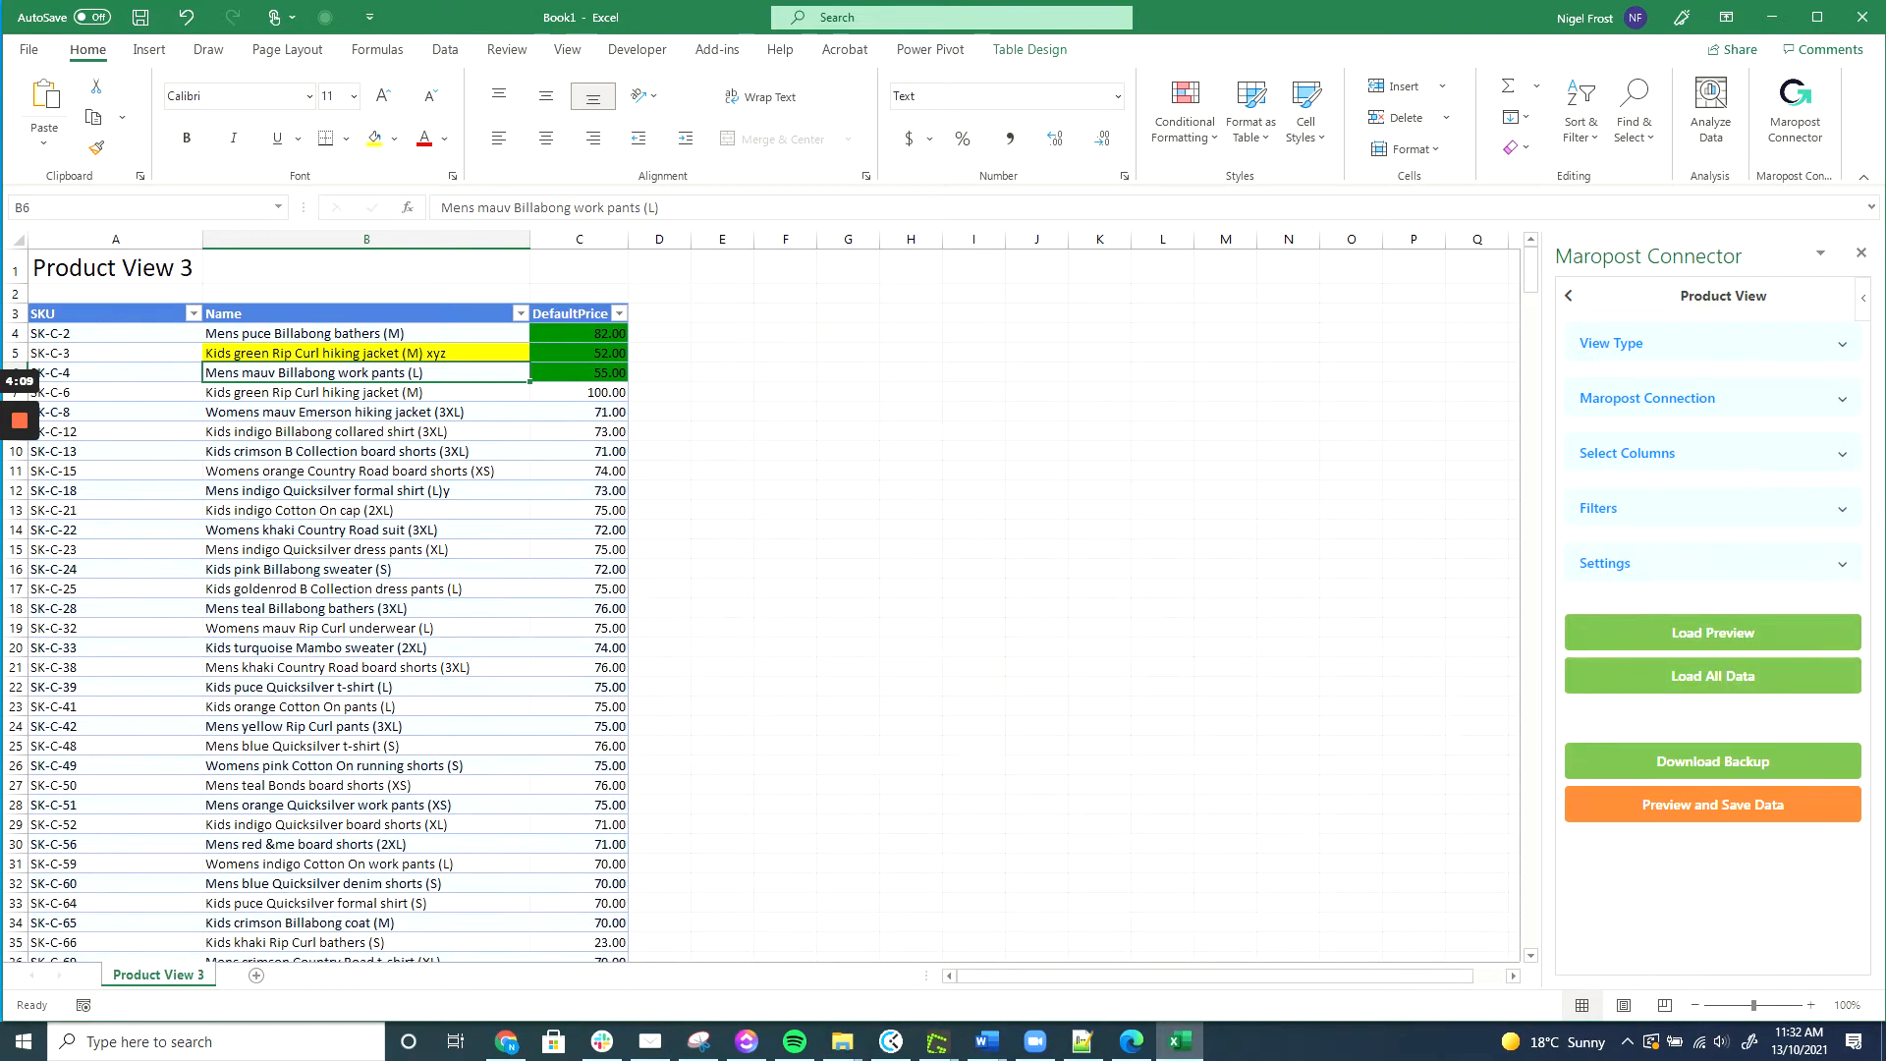
left_click(1741, 680)
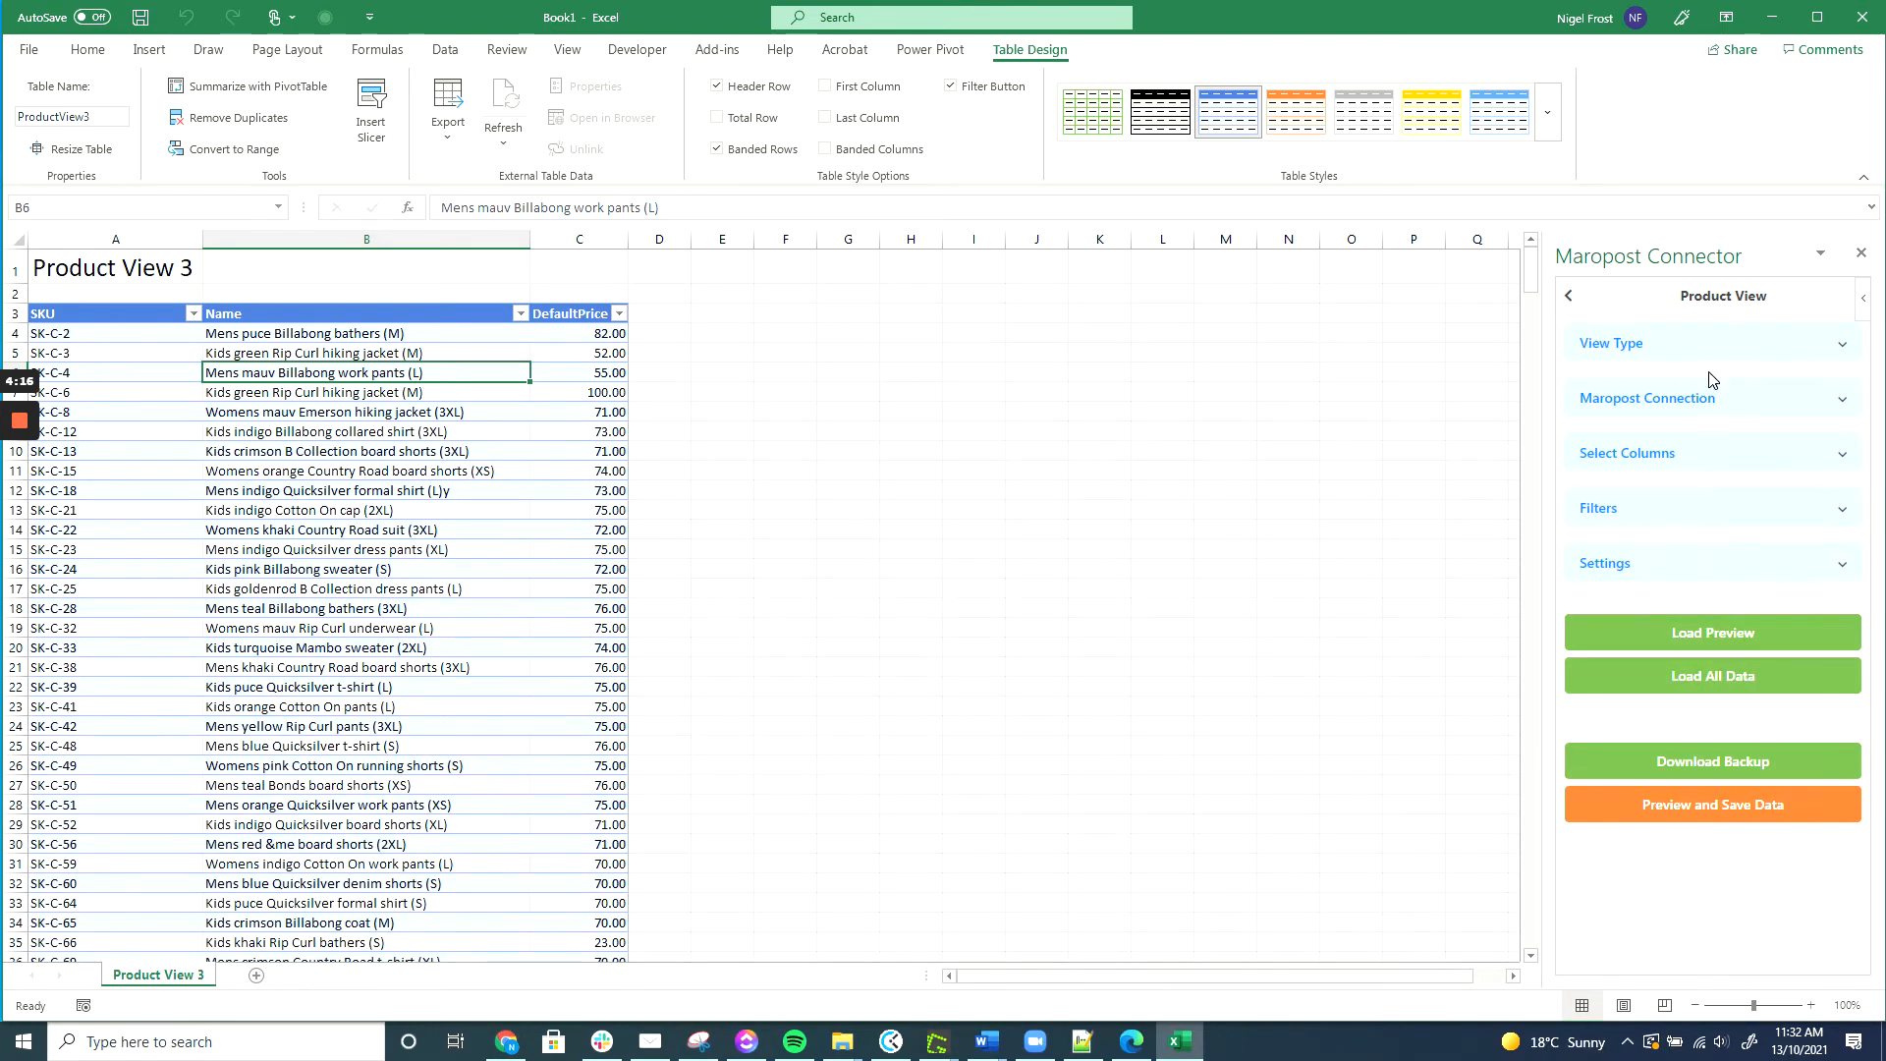
left_click(1570, 298)
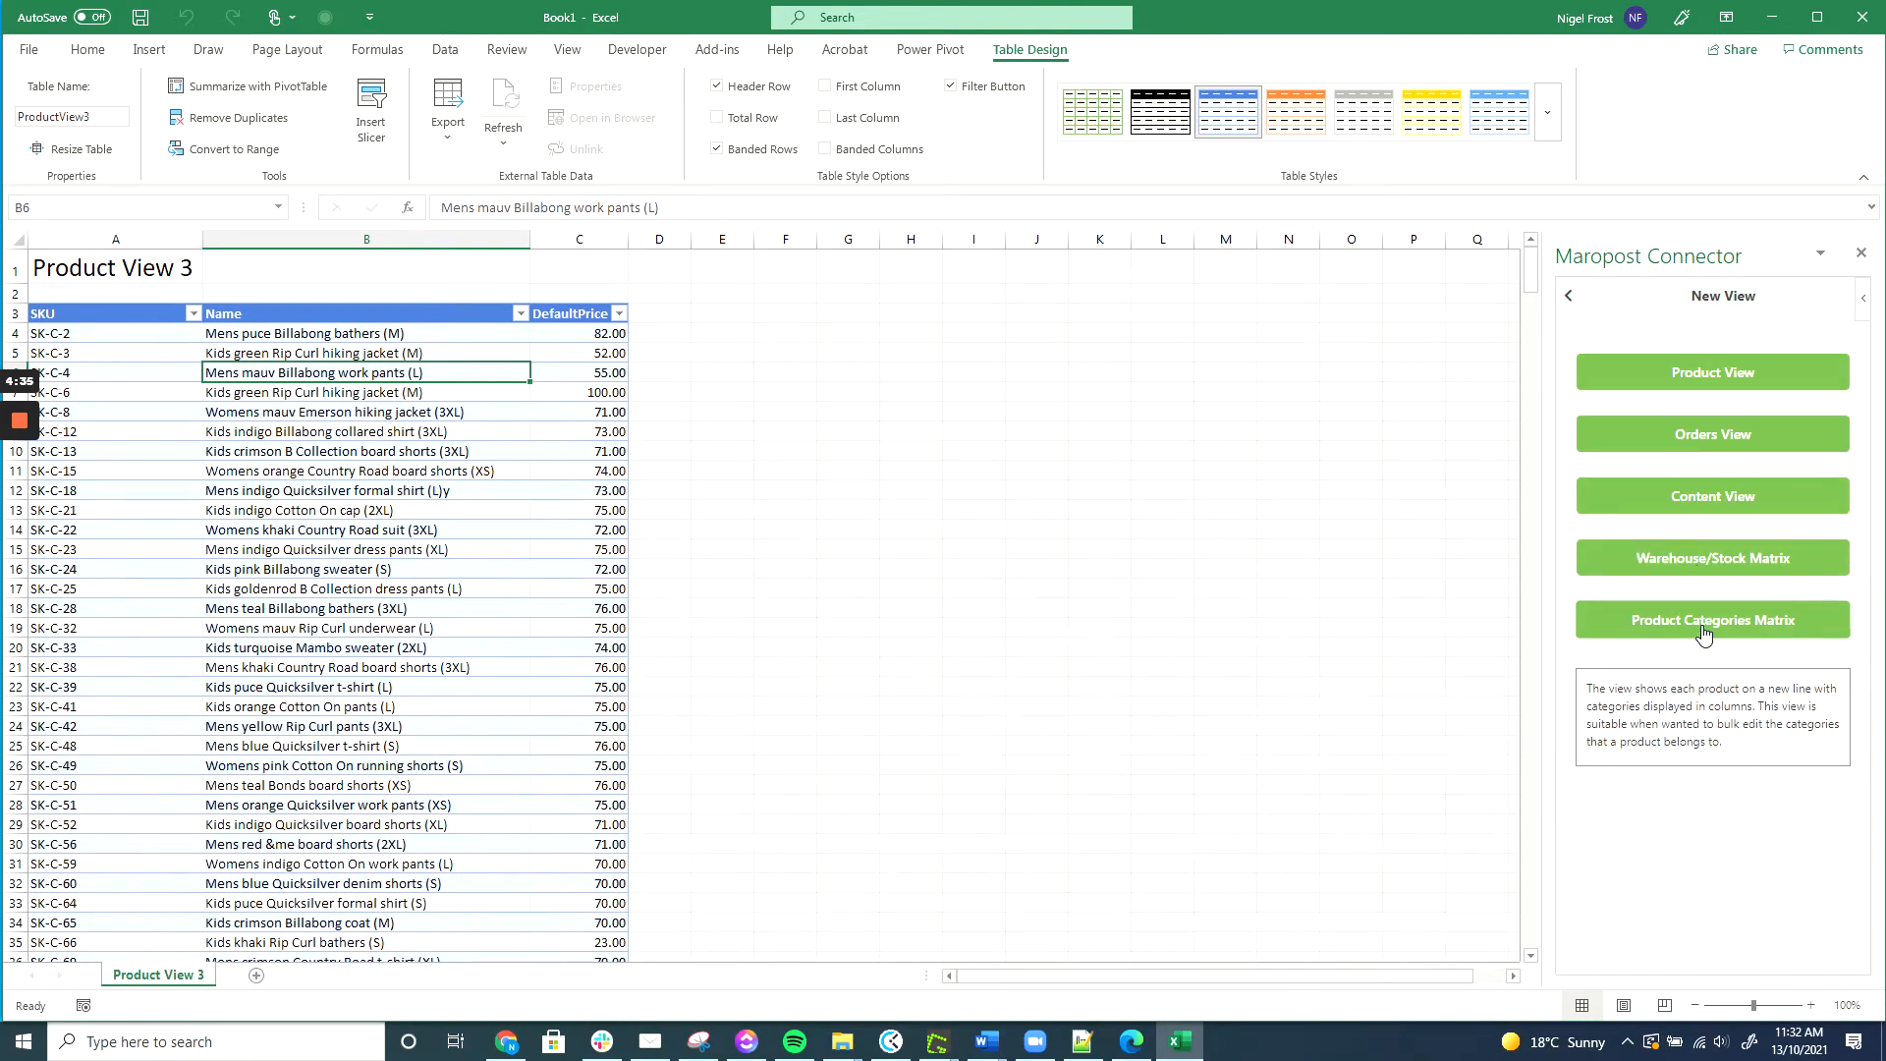
On a new sheet, start a Product Categories Matrix view loading SKU and Name columns.
left_click(256, 976)
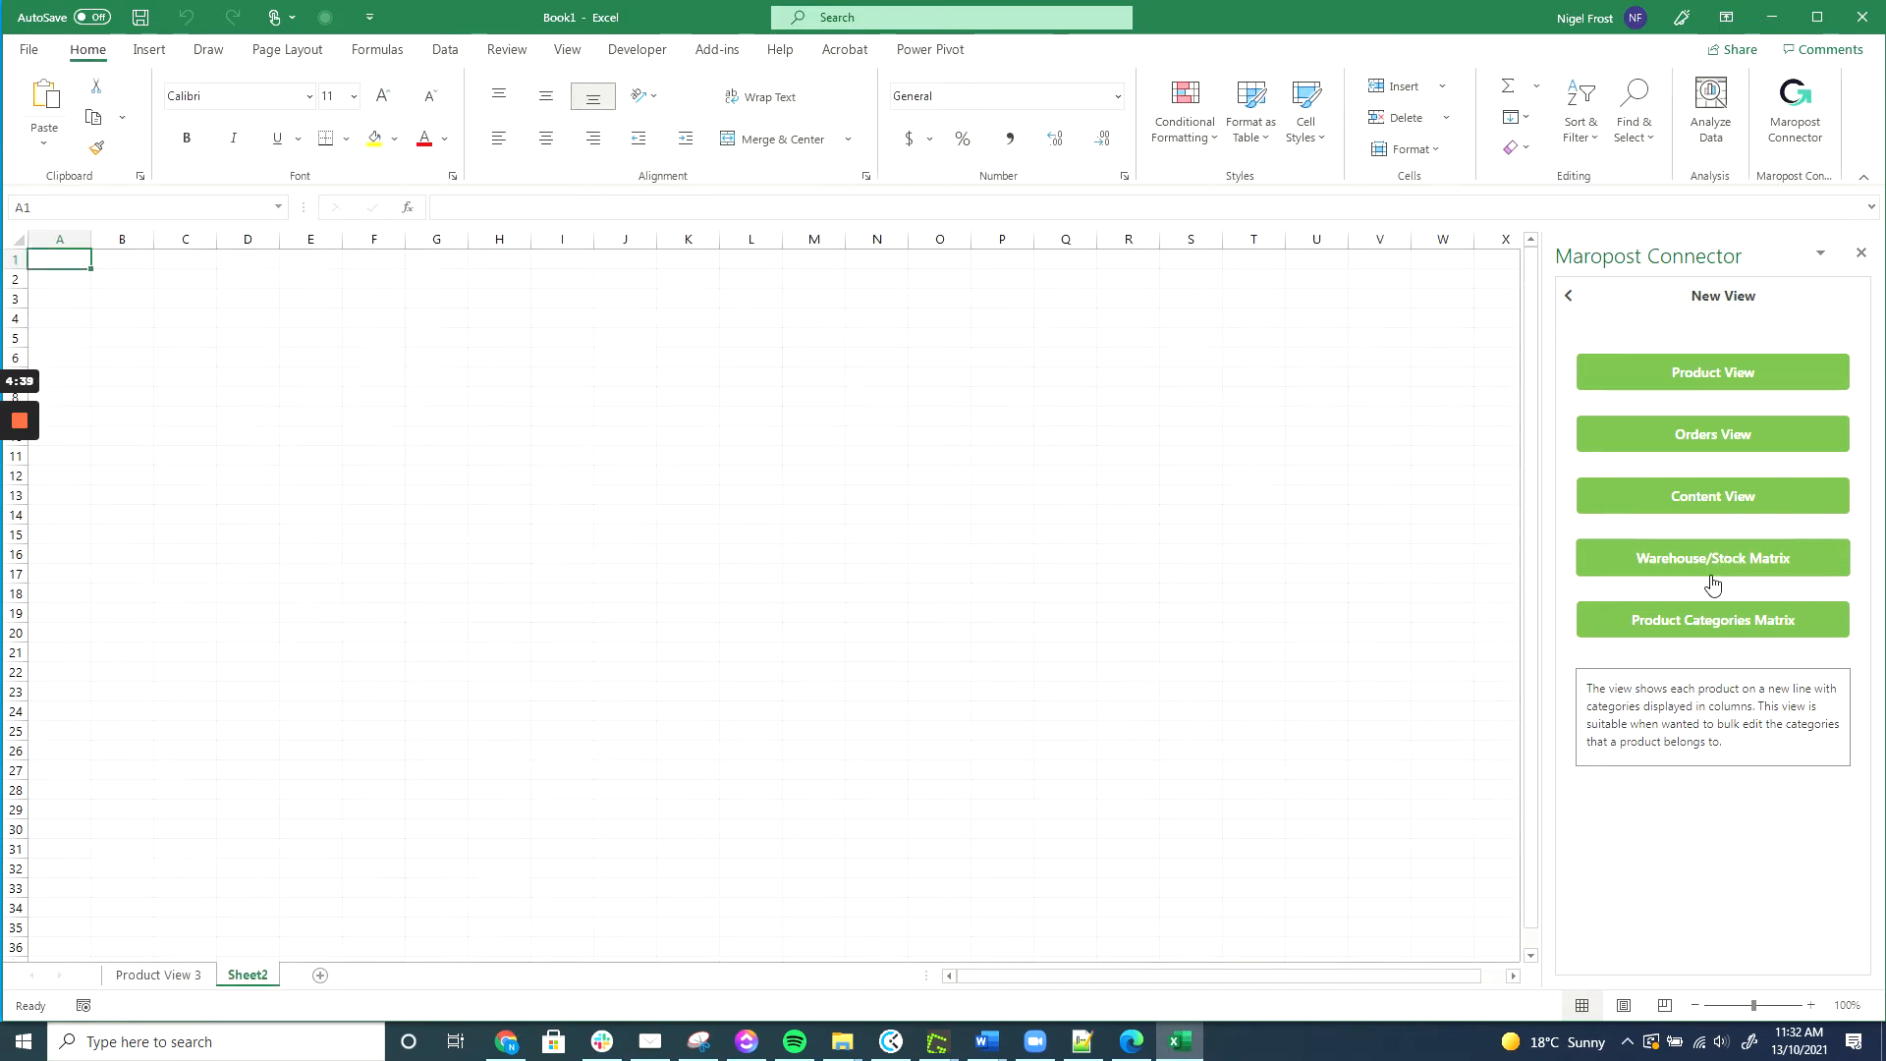
left_click(1704, 636)
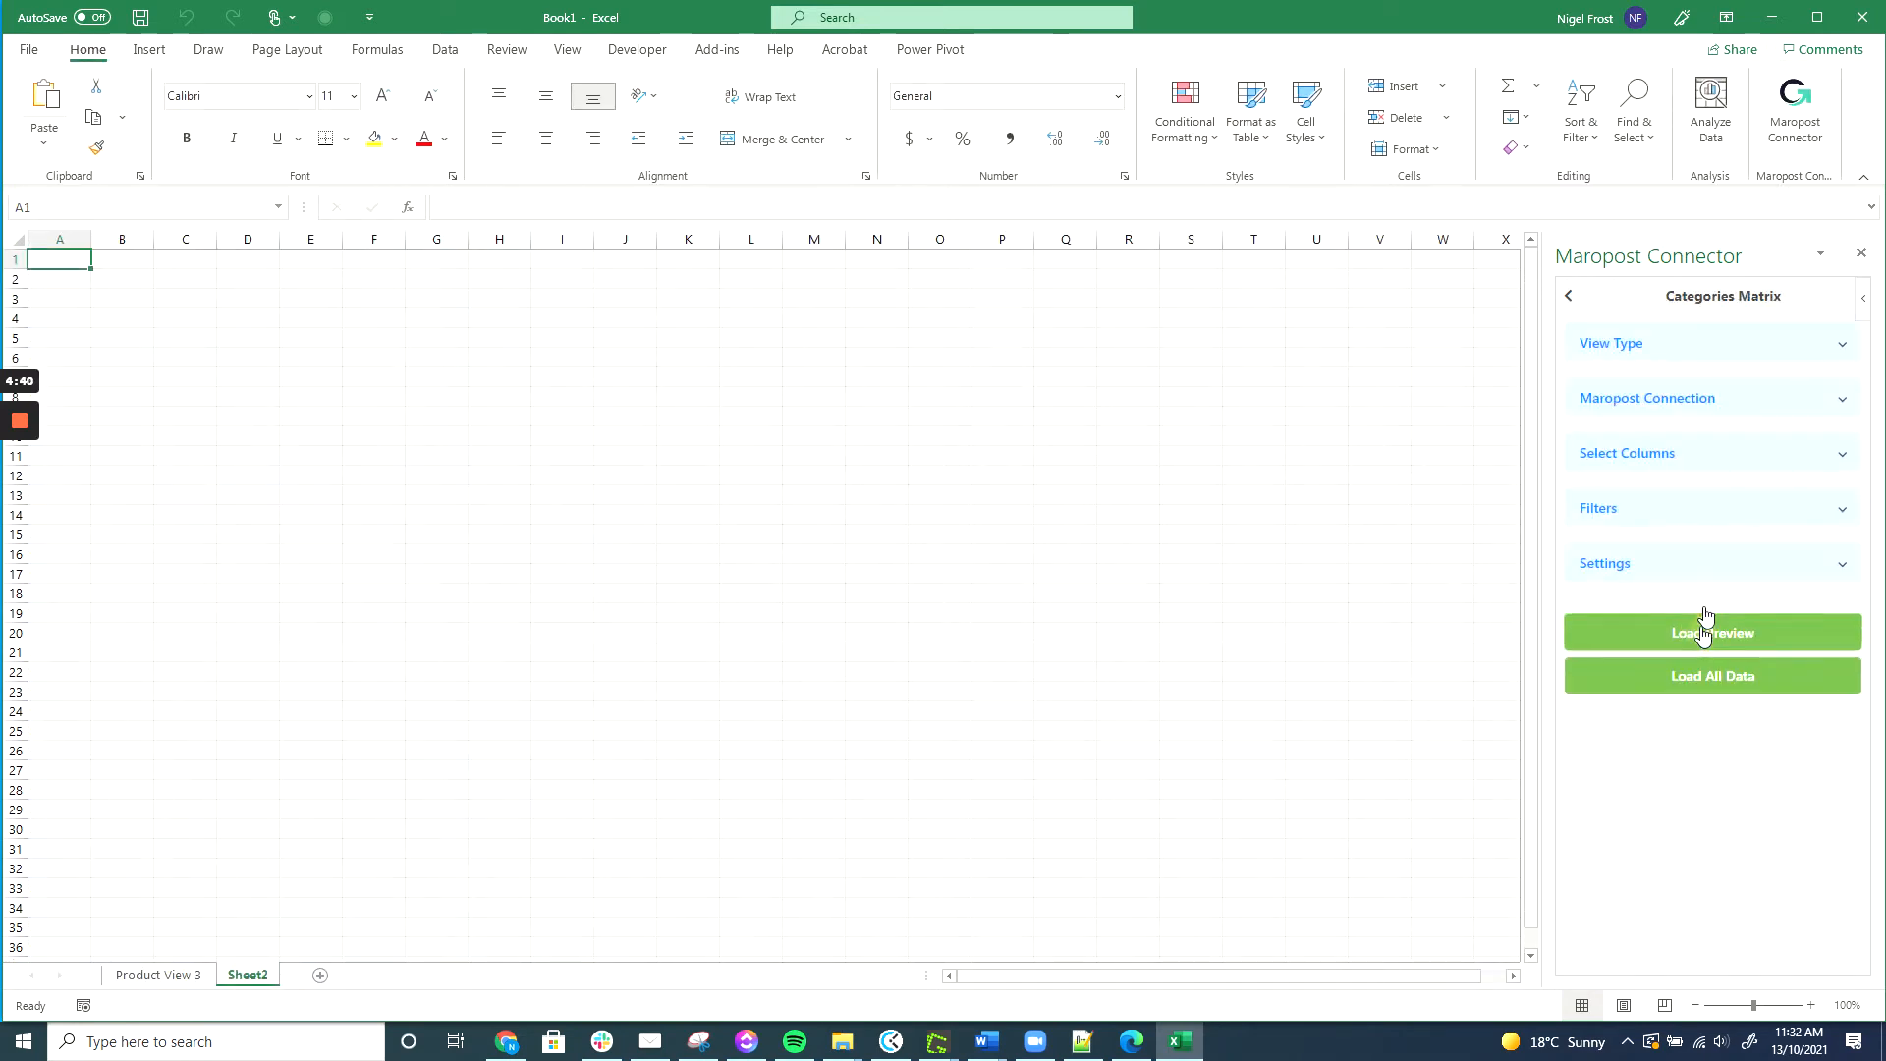
left_click(1714, 455)
left_click(1641, 543)
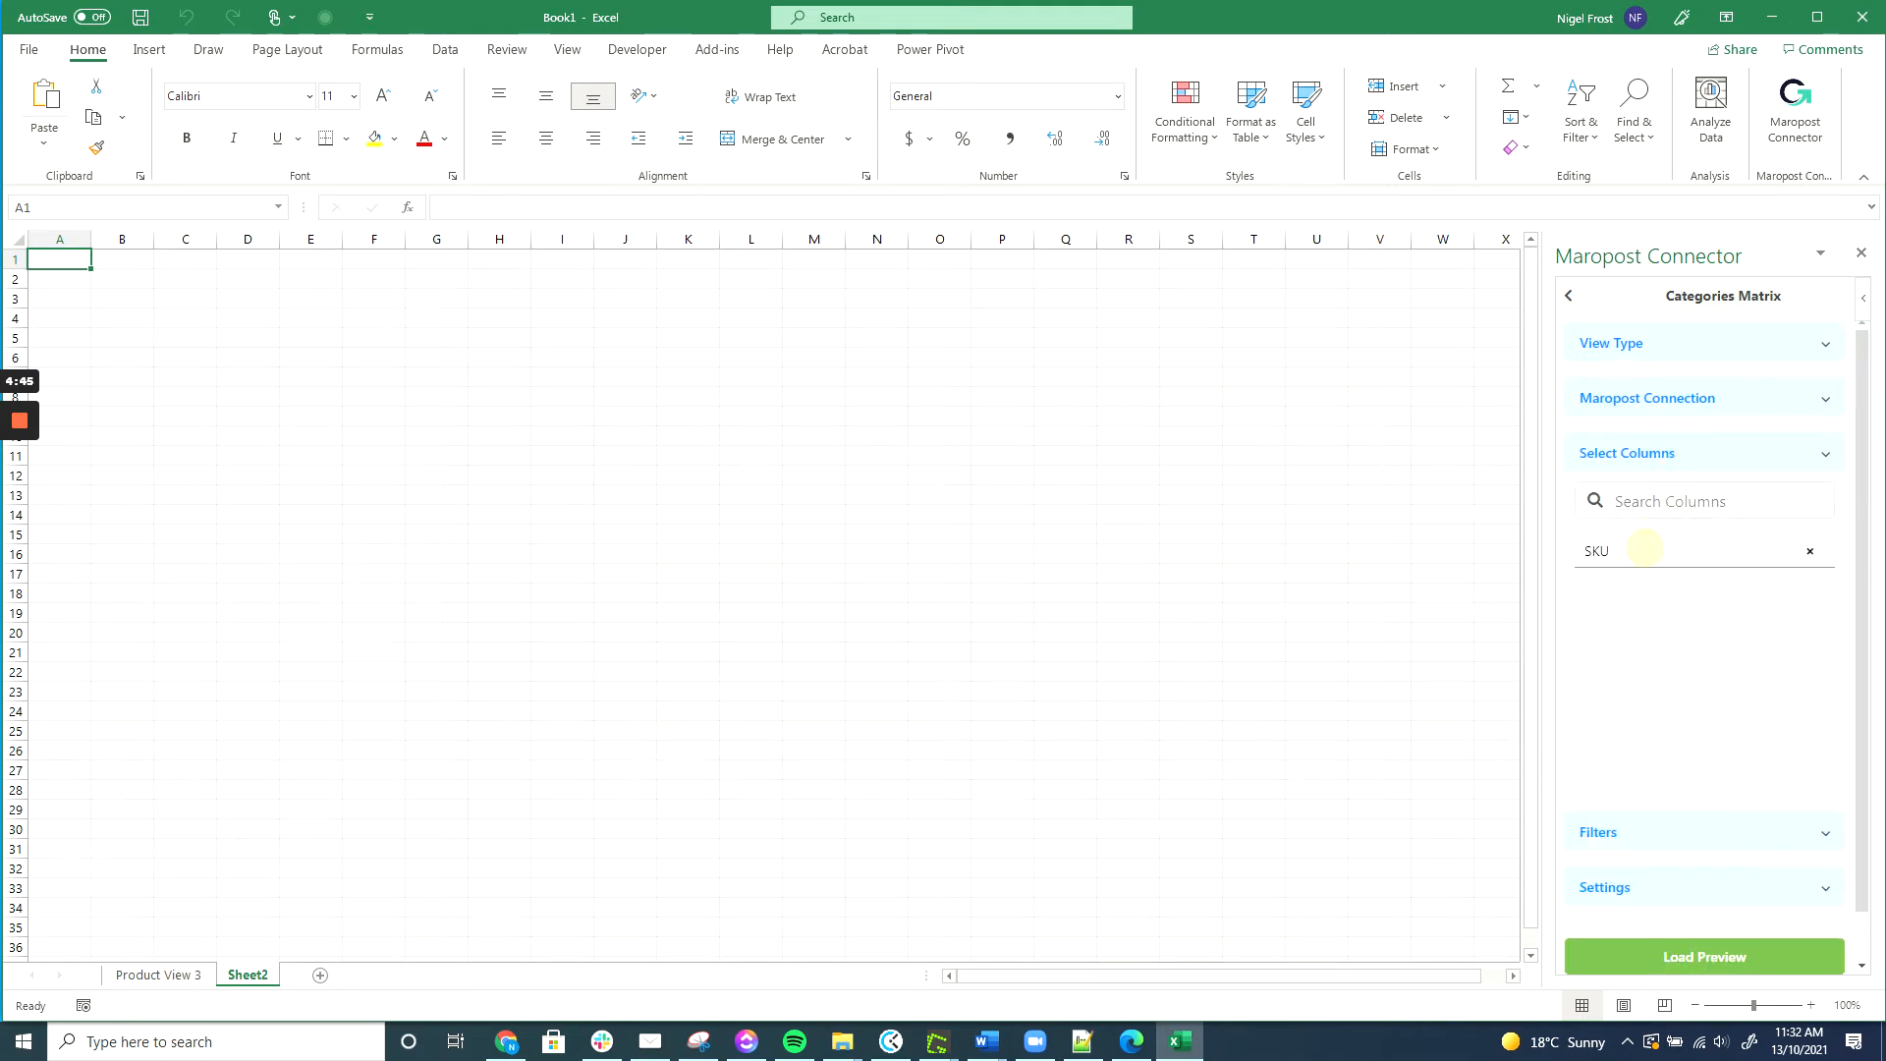
left_click(1643, 547)
left_click(1647, 782)
Filter the matrix to Sports, Shoes and Outdoors categories and load all data.
left_click(1714, 836)
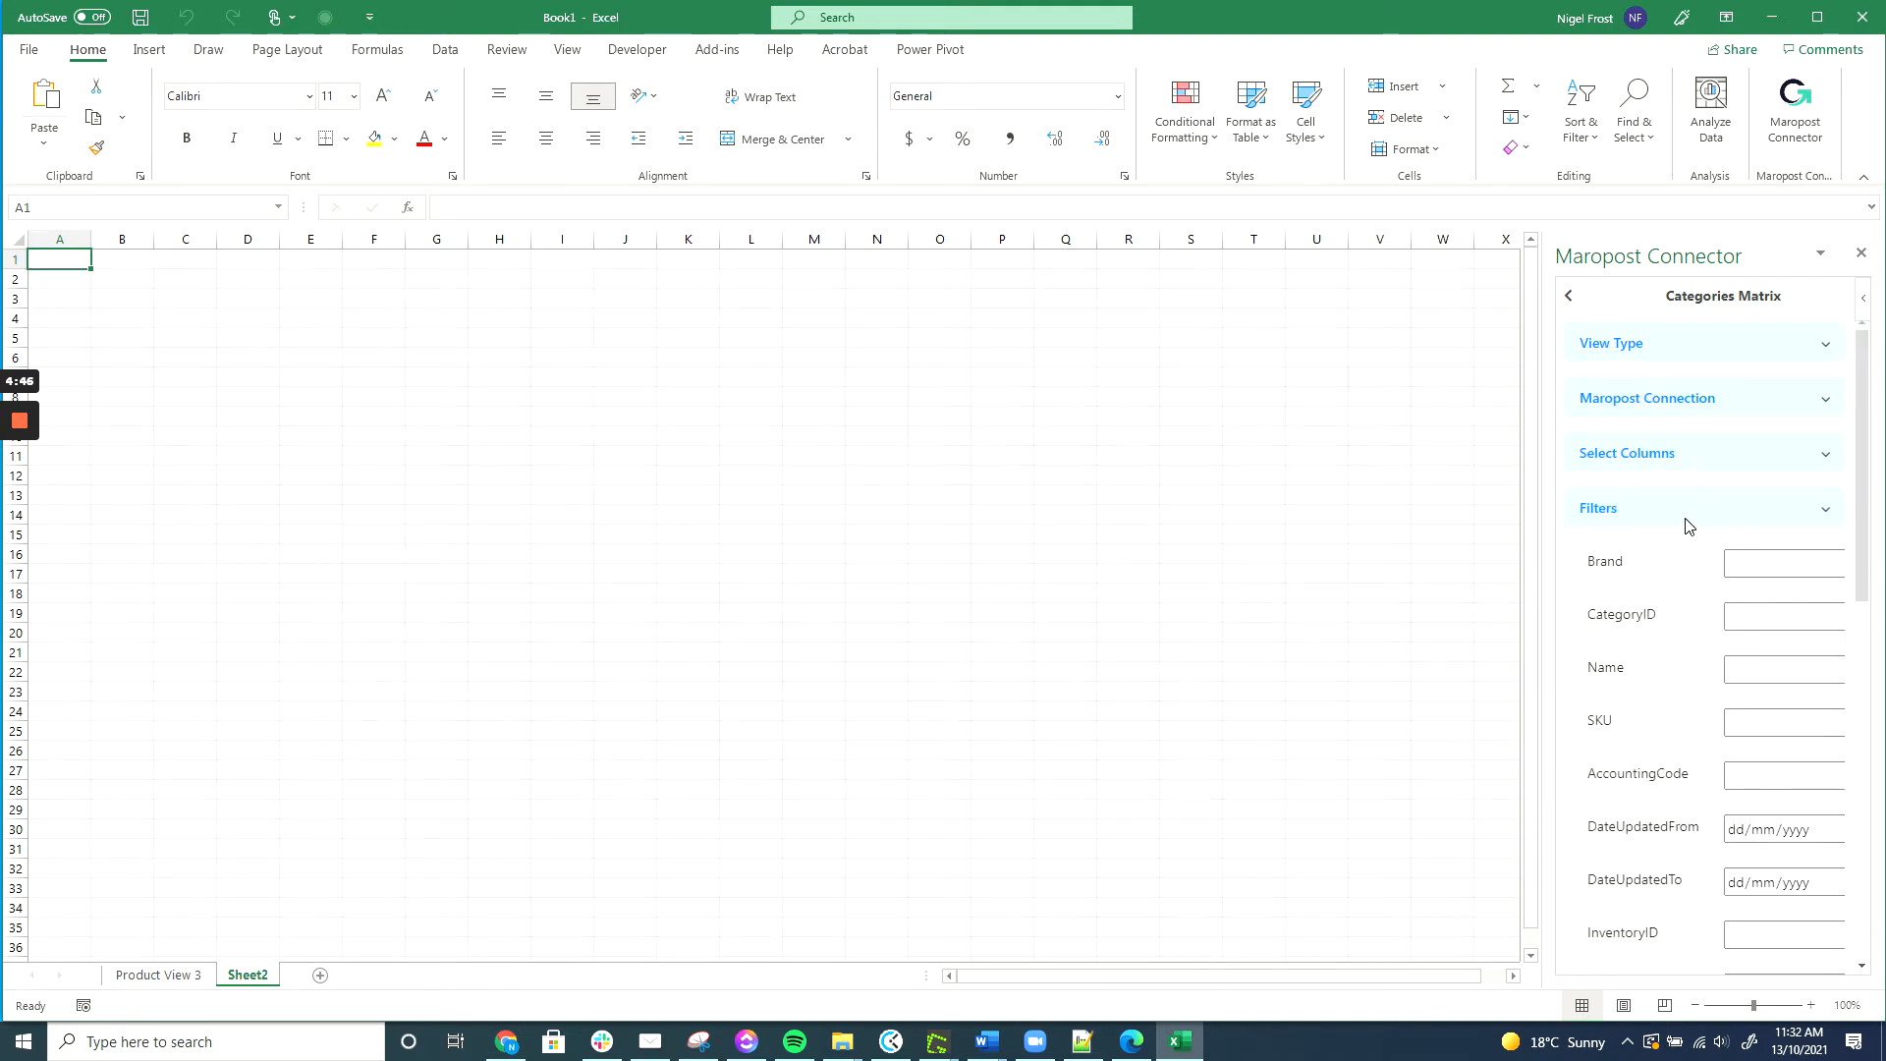
scroll(1689, 579, "down", 8)
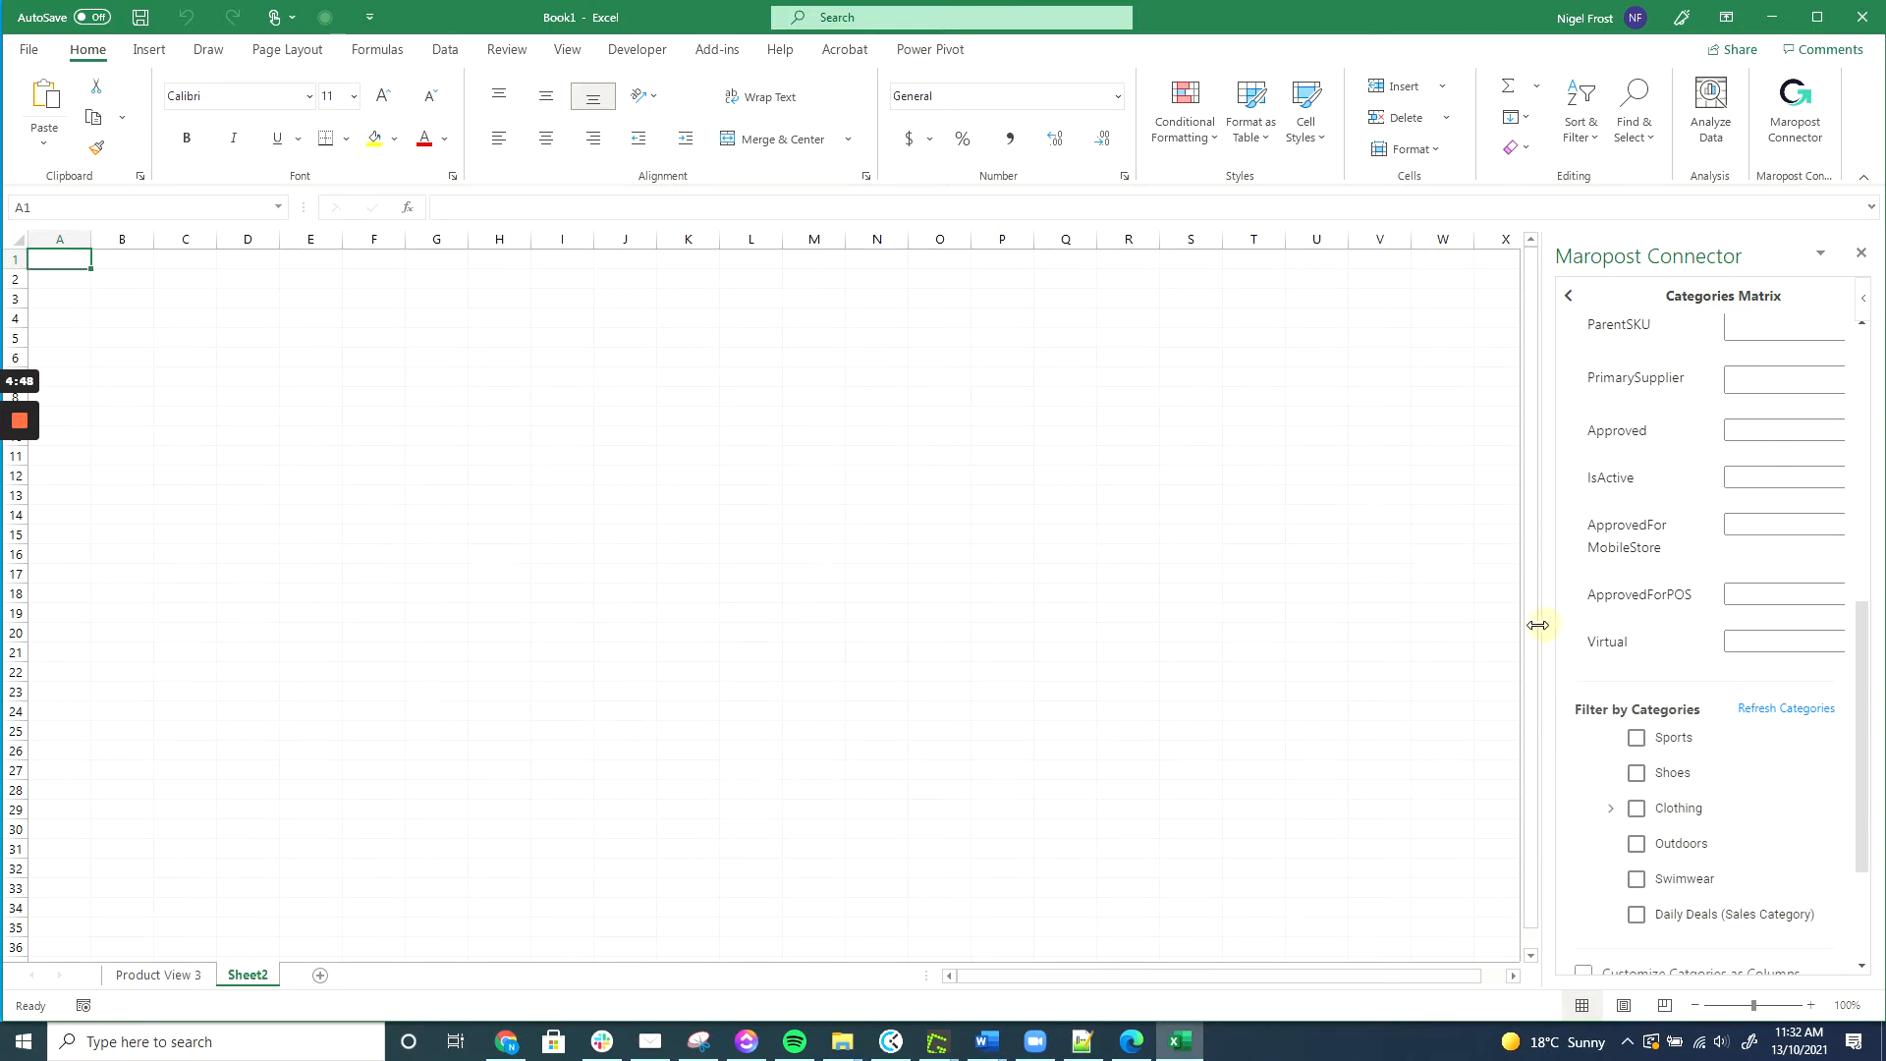
left_click_drag(1543, 631, 1509, 631)
scroll(1642, 615, "down", 3)
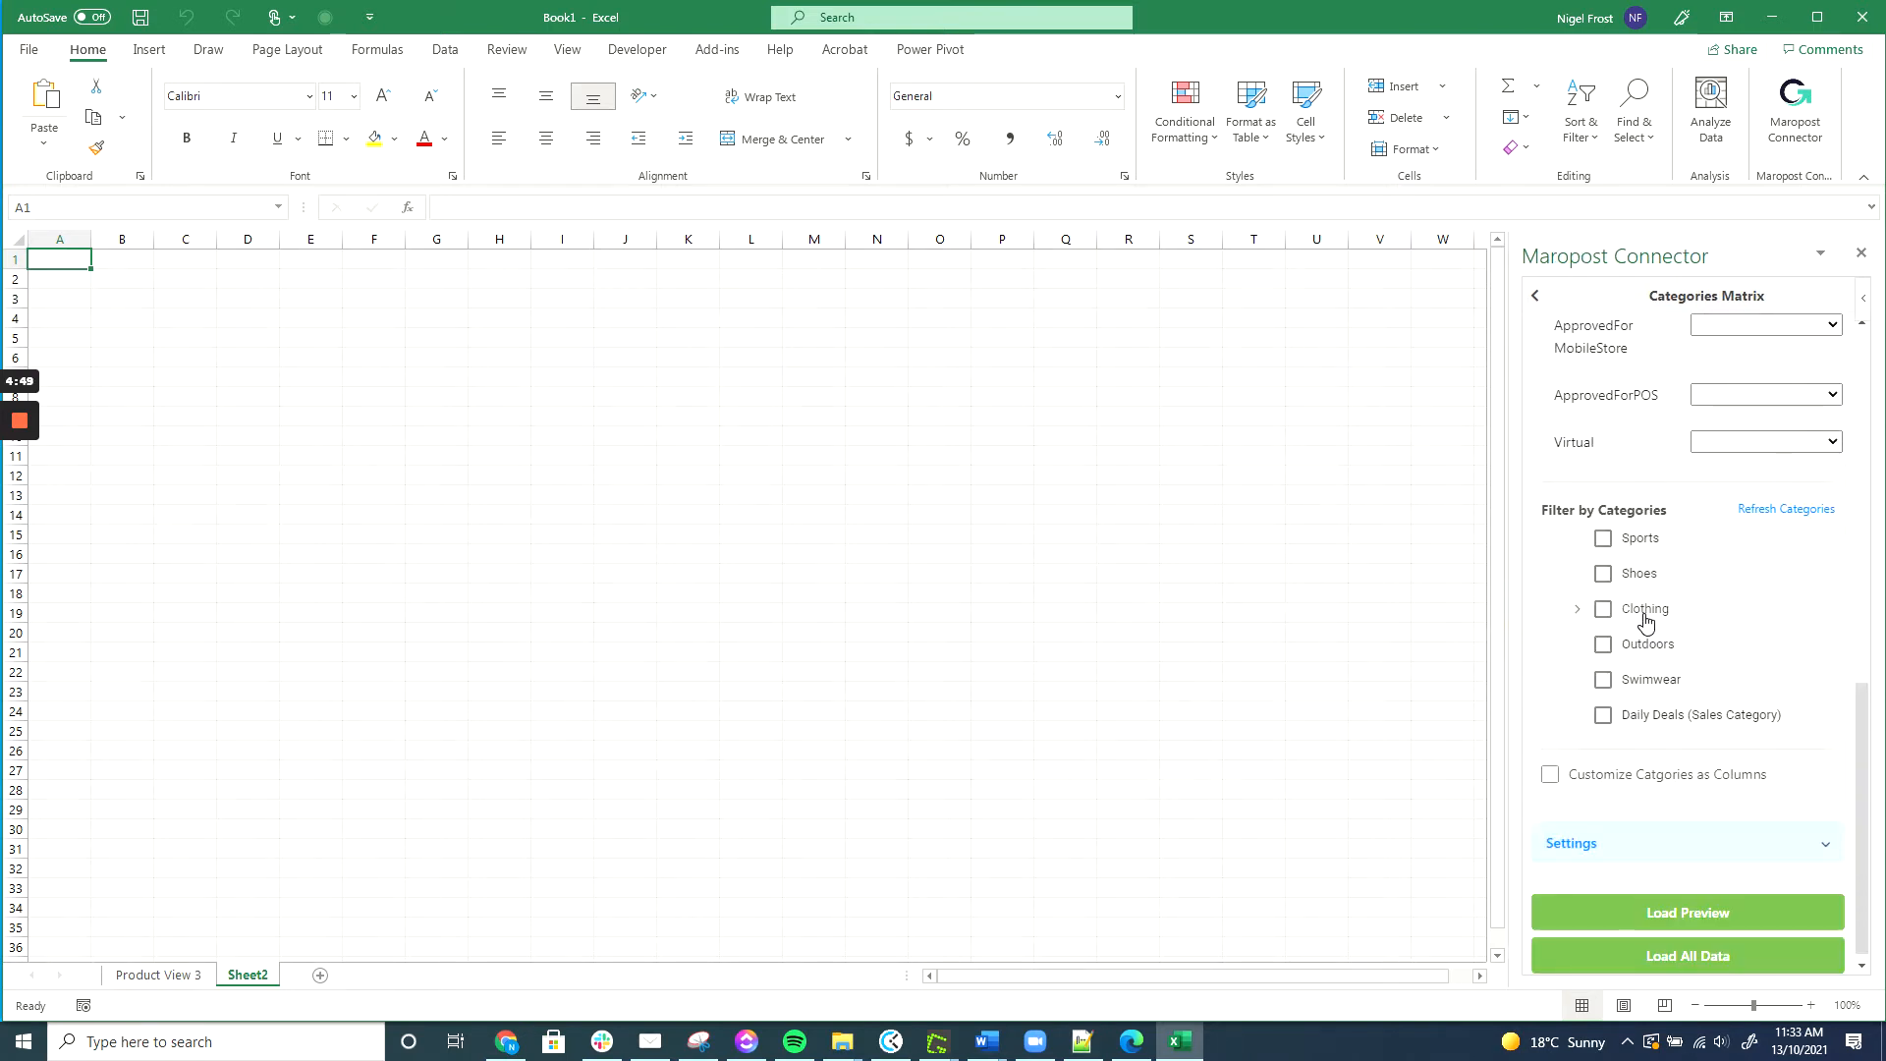
left_click(1603, 530)
left_click(1604, 567)
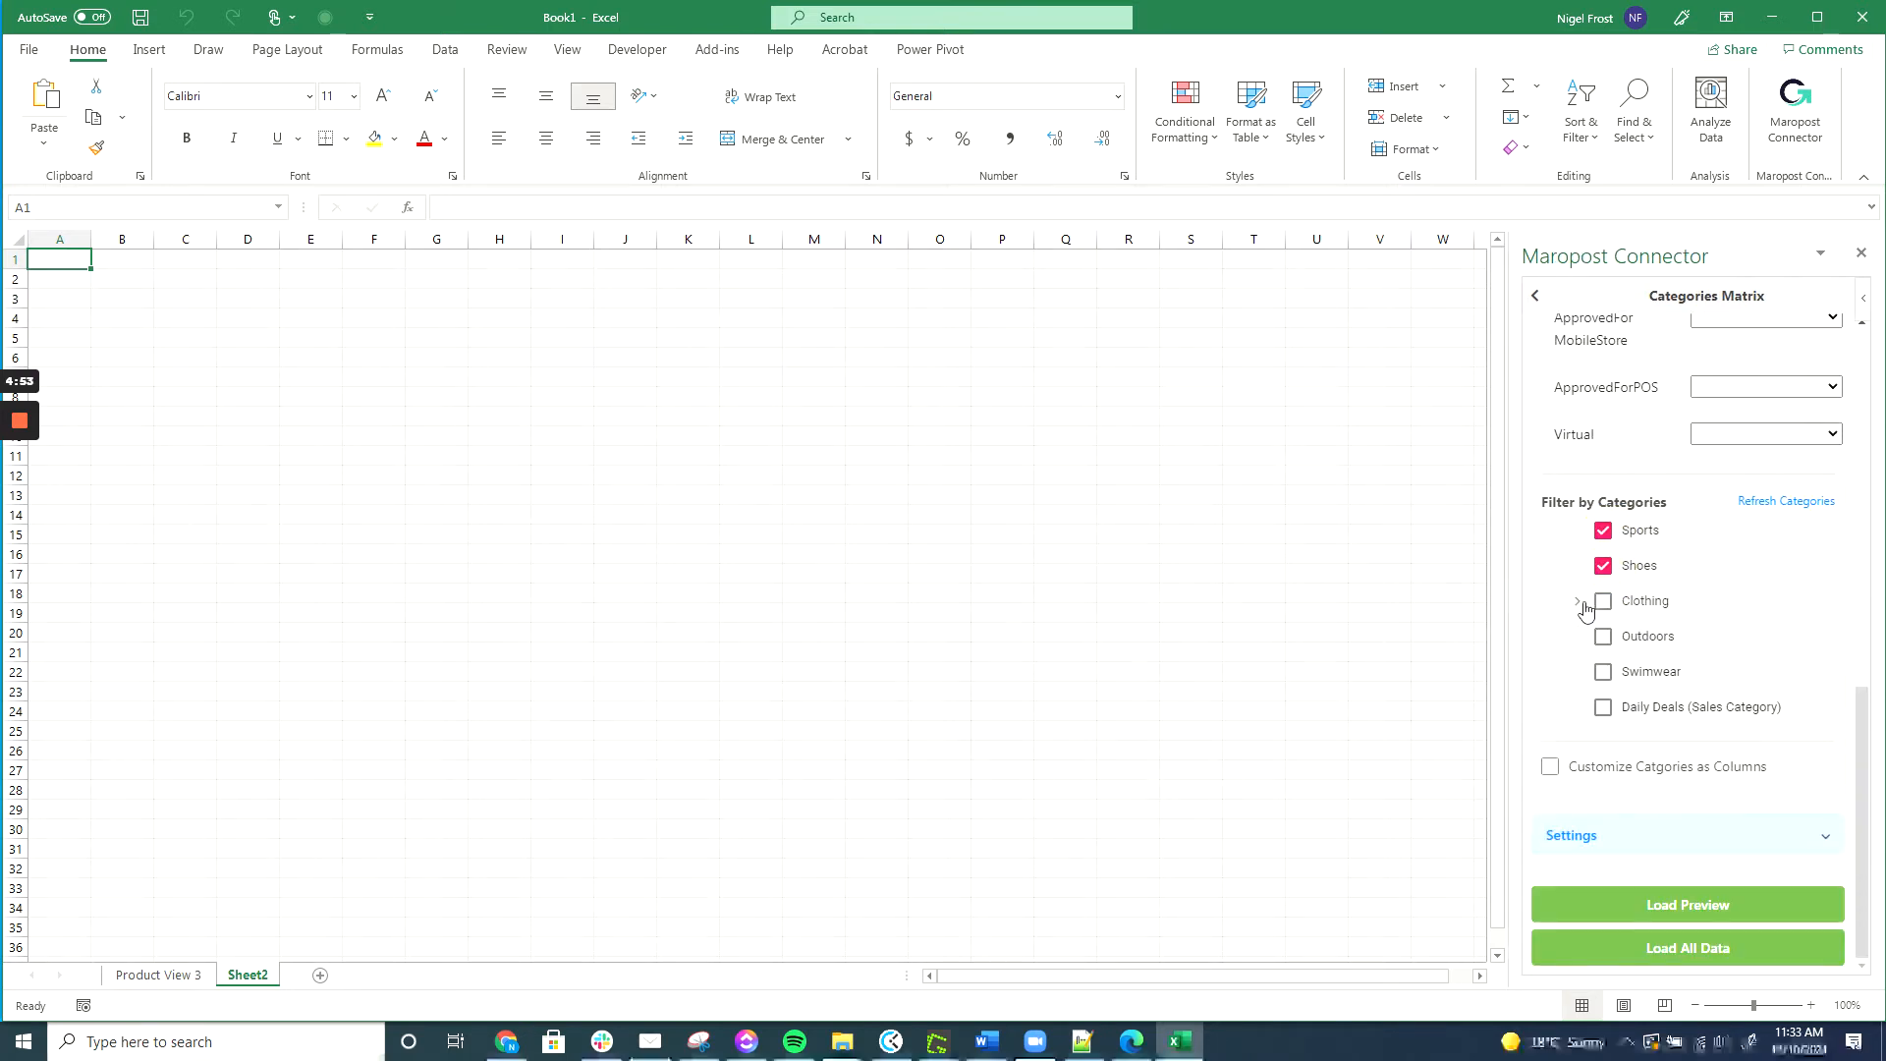
left_click(1604, 636)
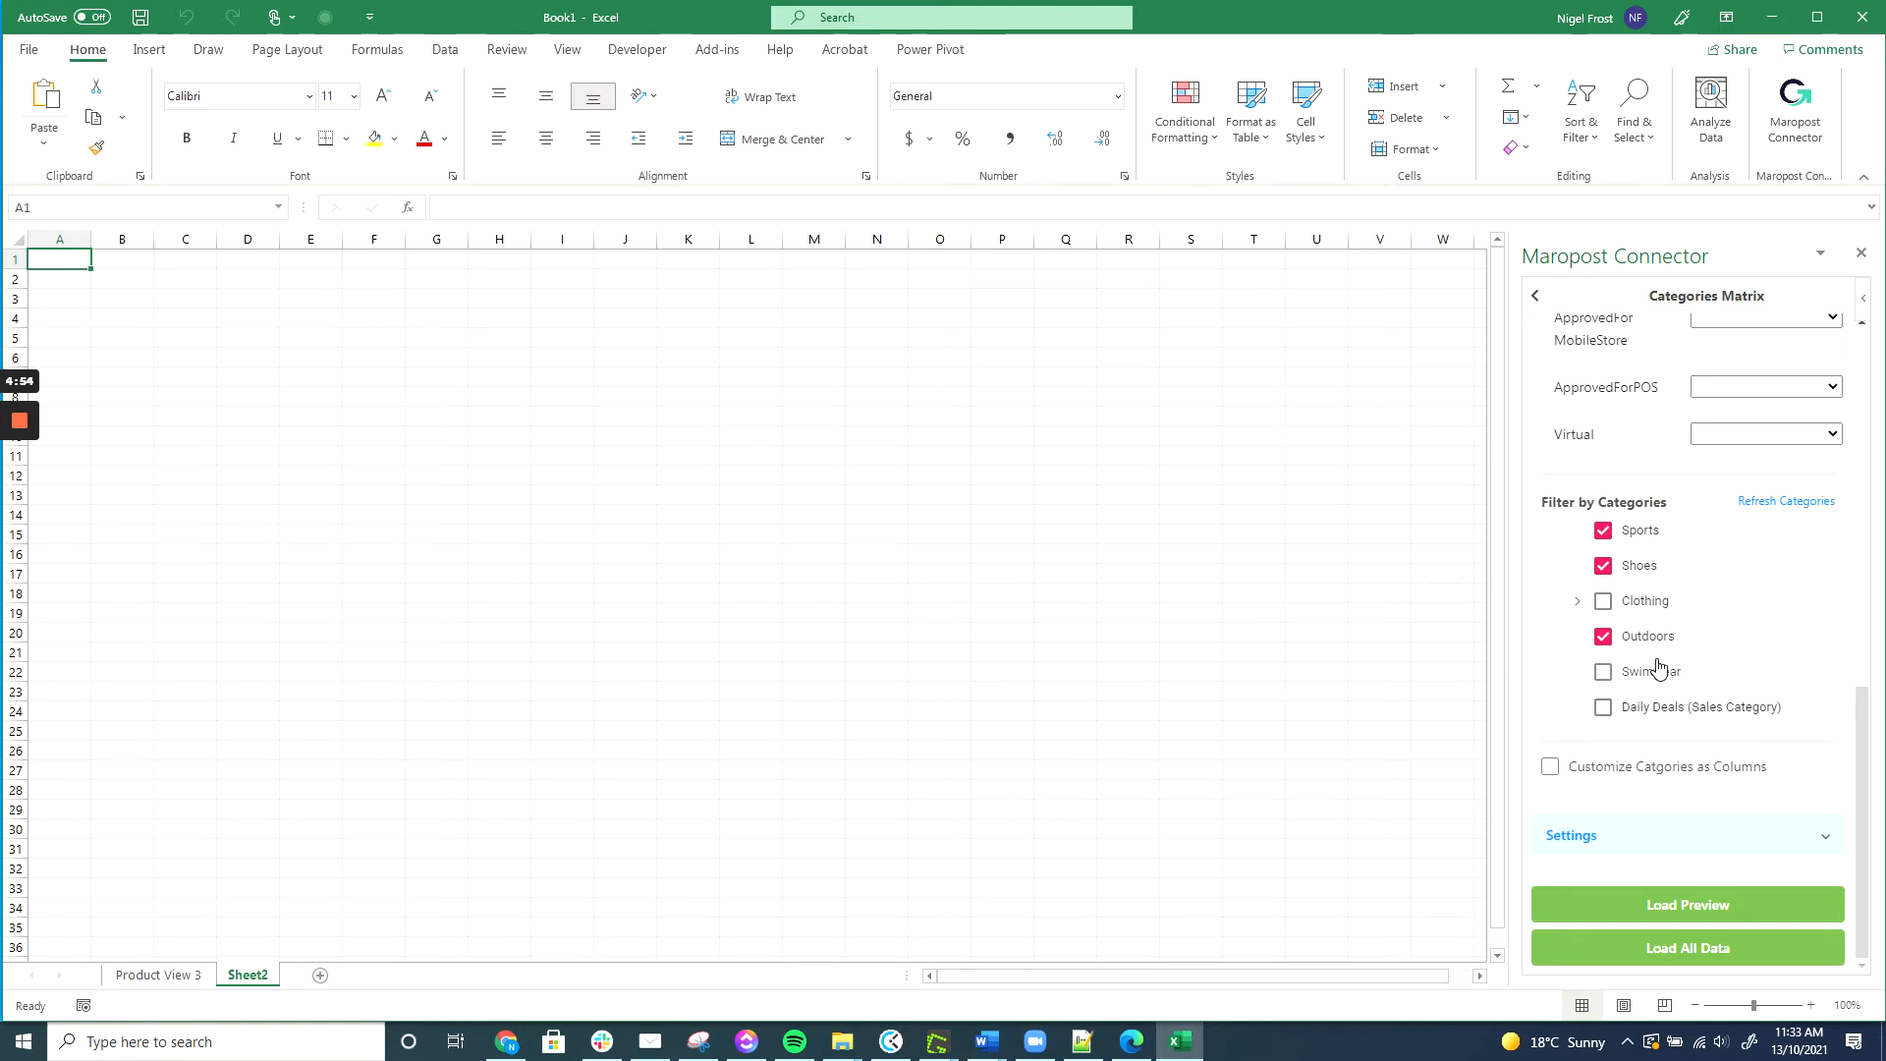
left_click(1697, 951)
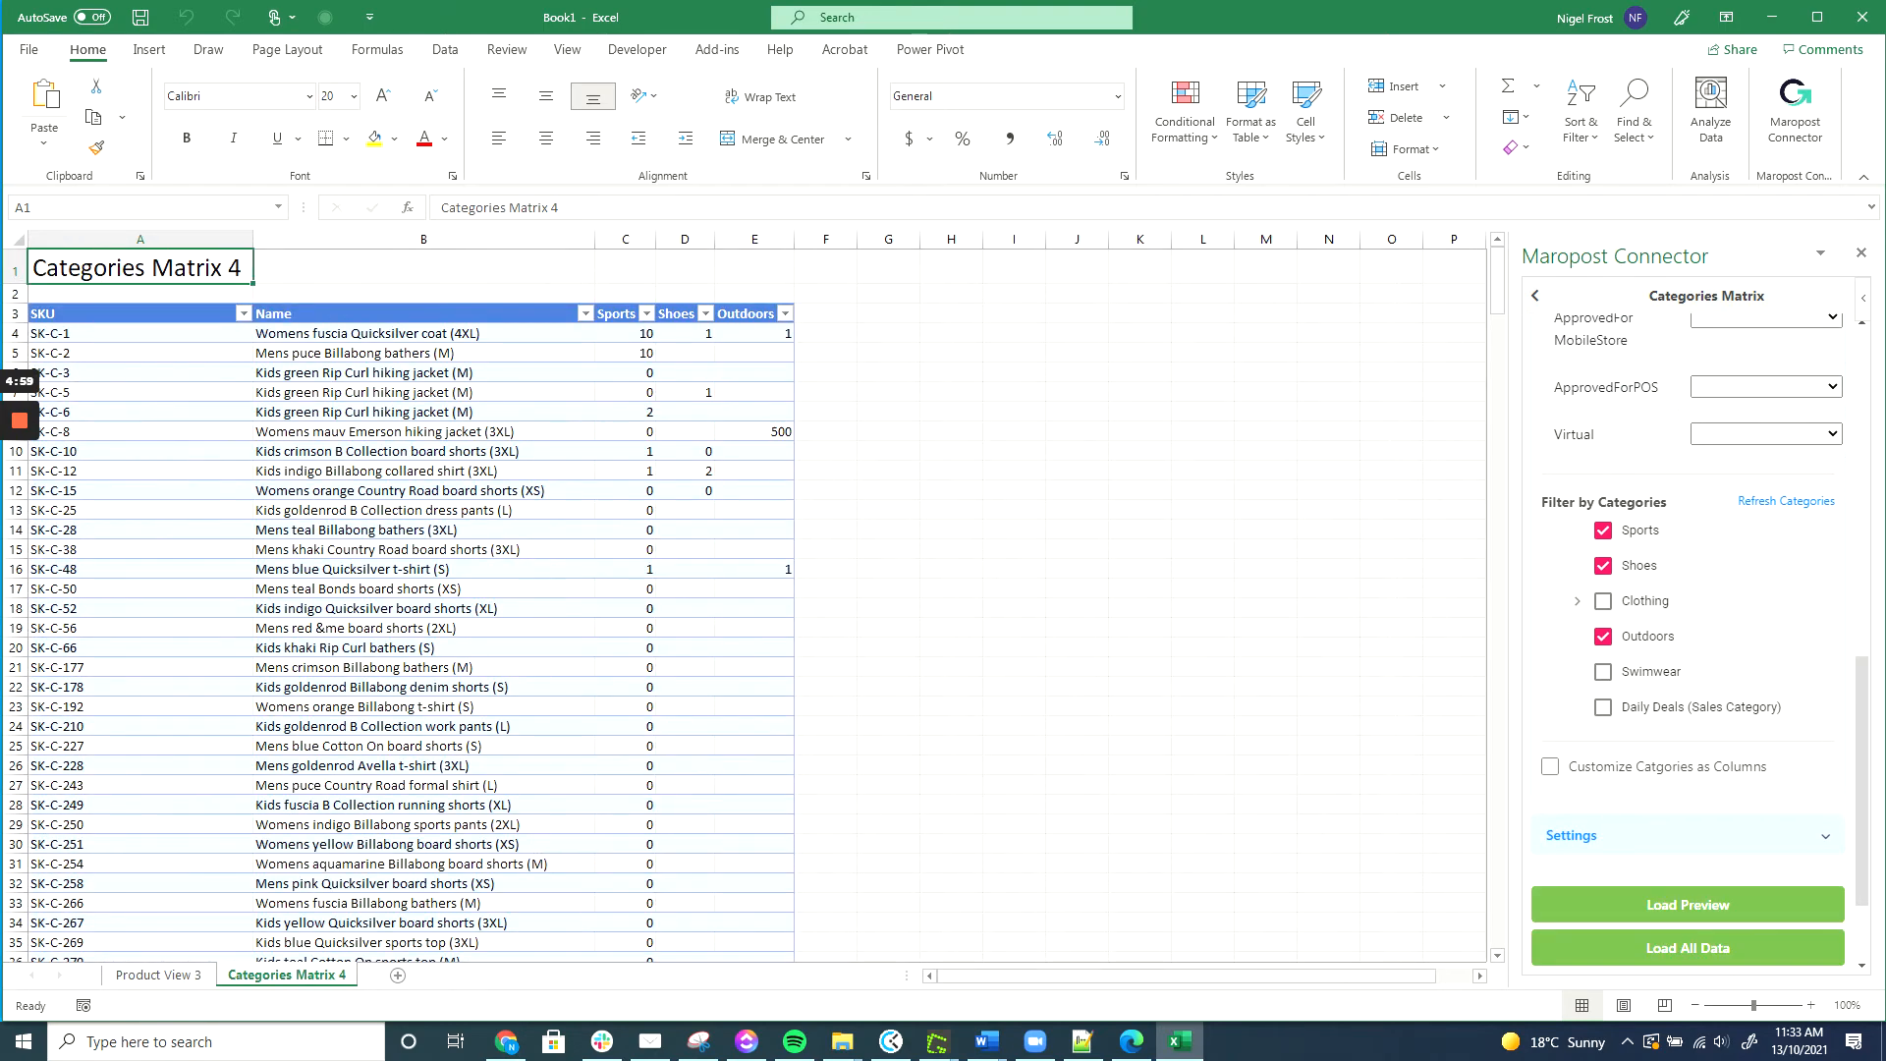
Widen column C to fit the Sports values and select SK-C-1's Sports cell.
left_click_drag(656, 239, 691, 239)
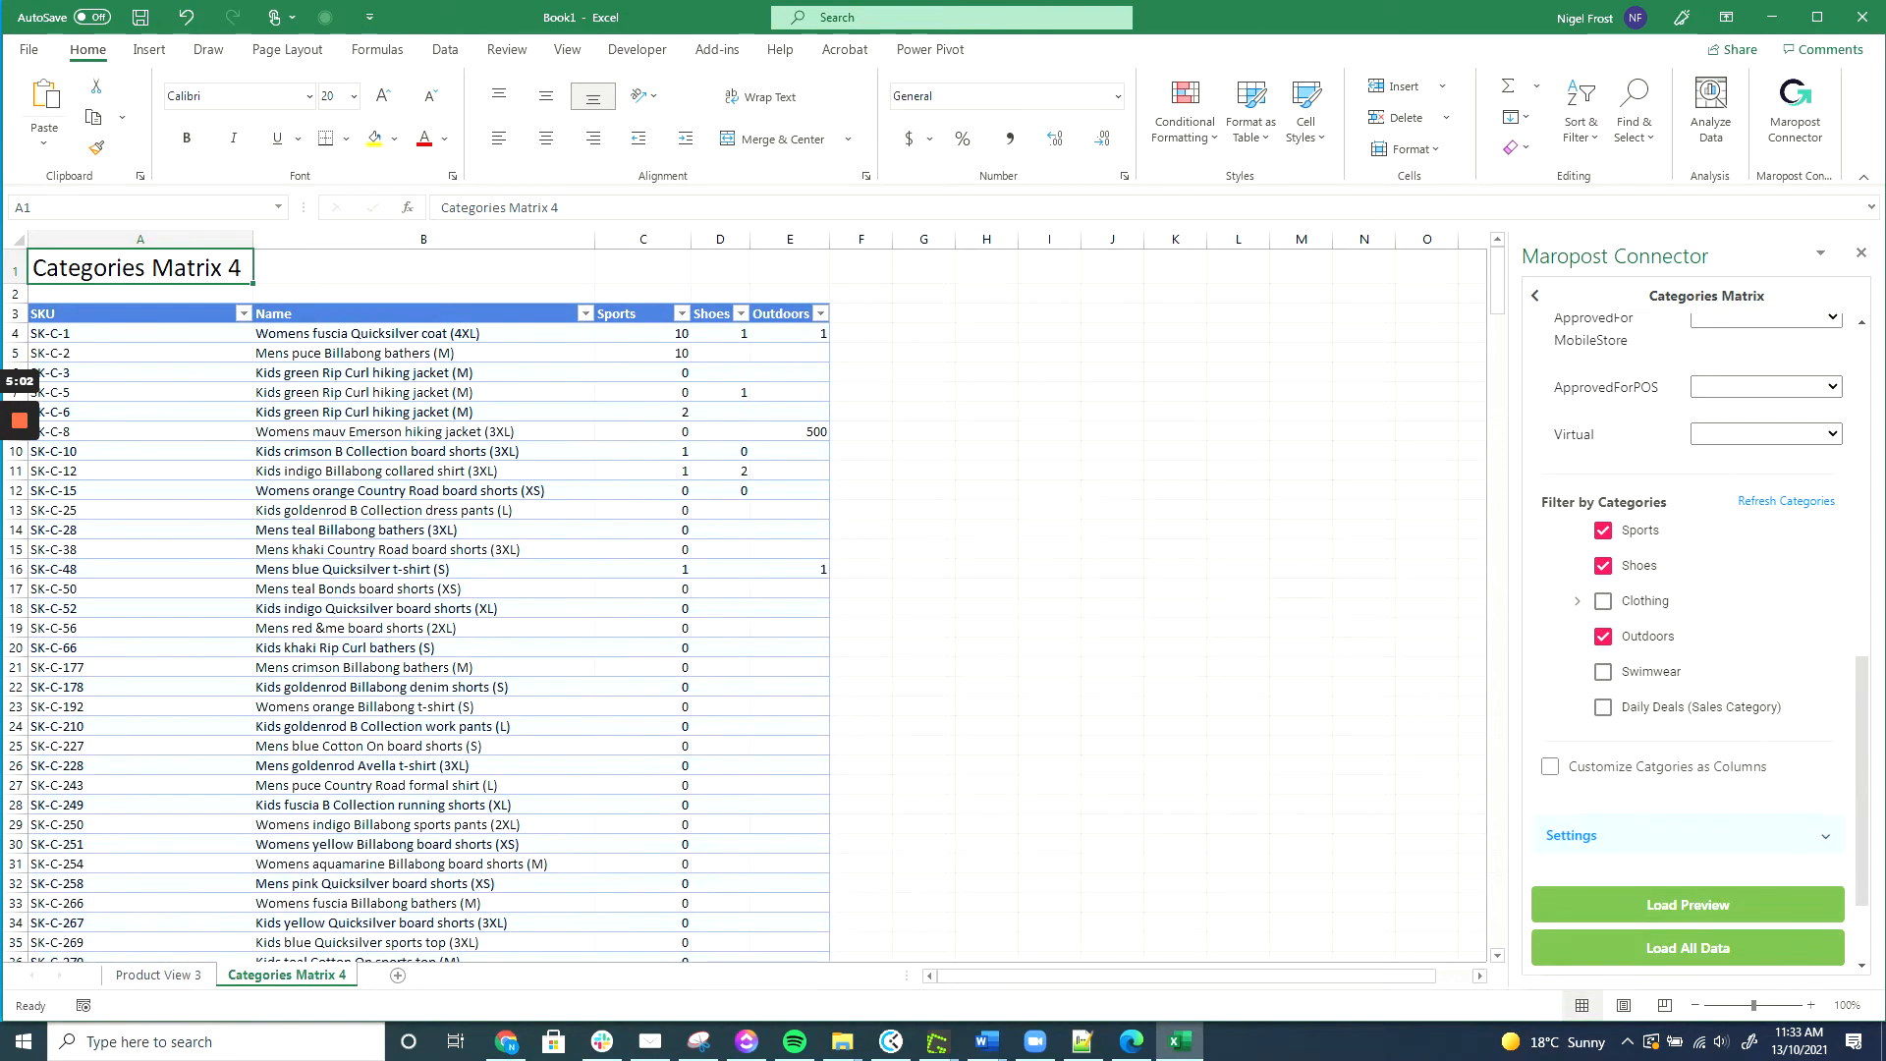
left_click(643, 333)
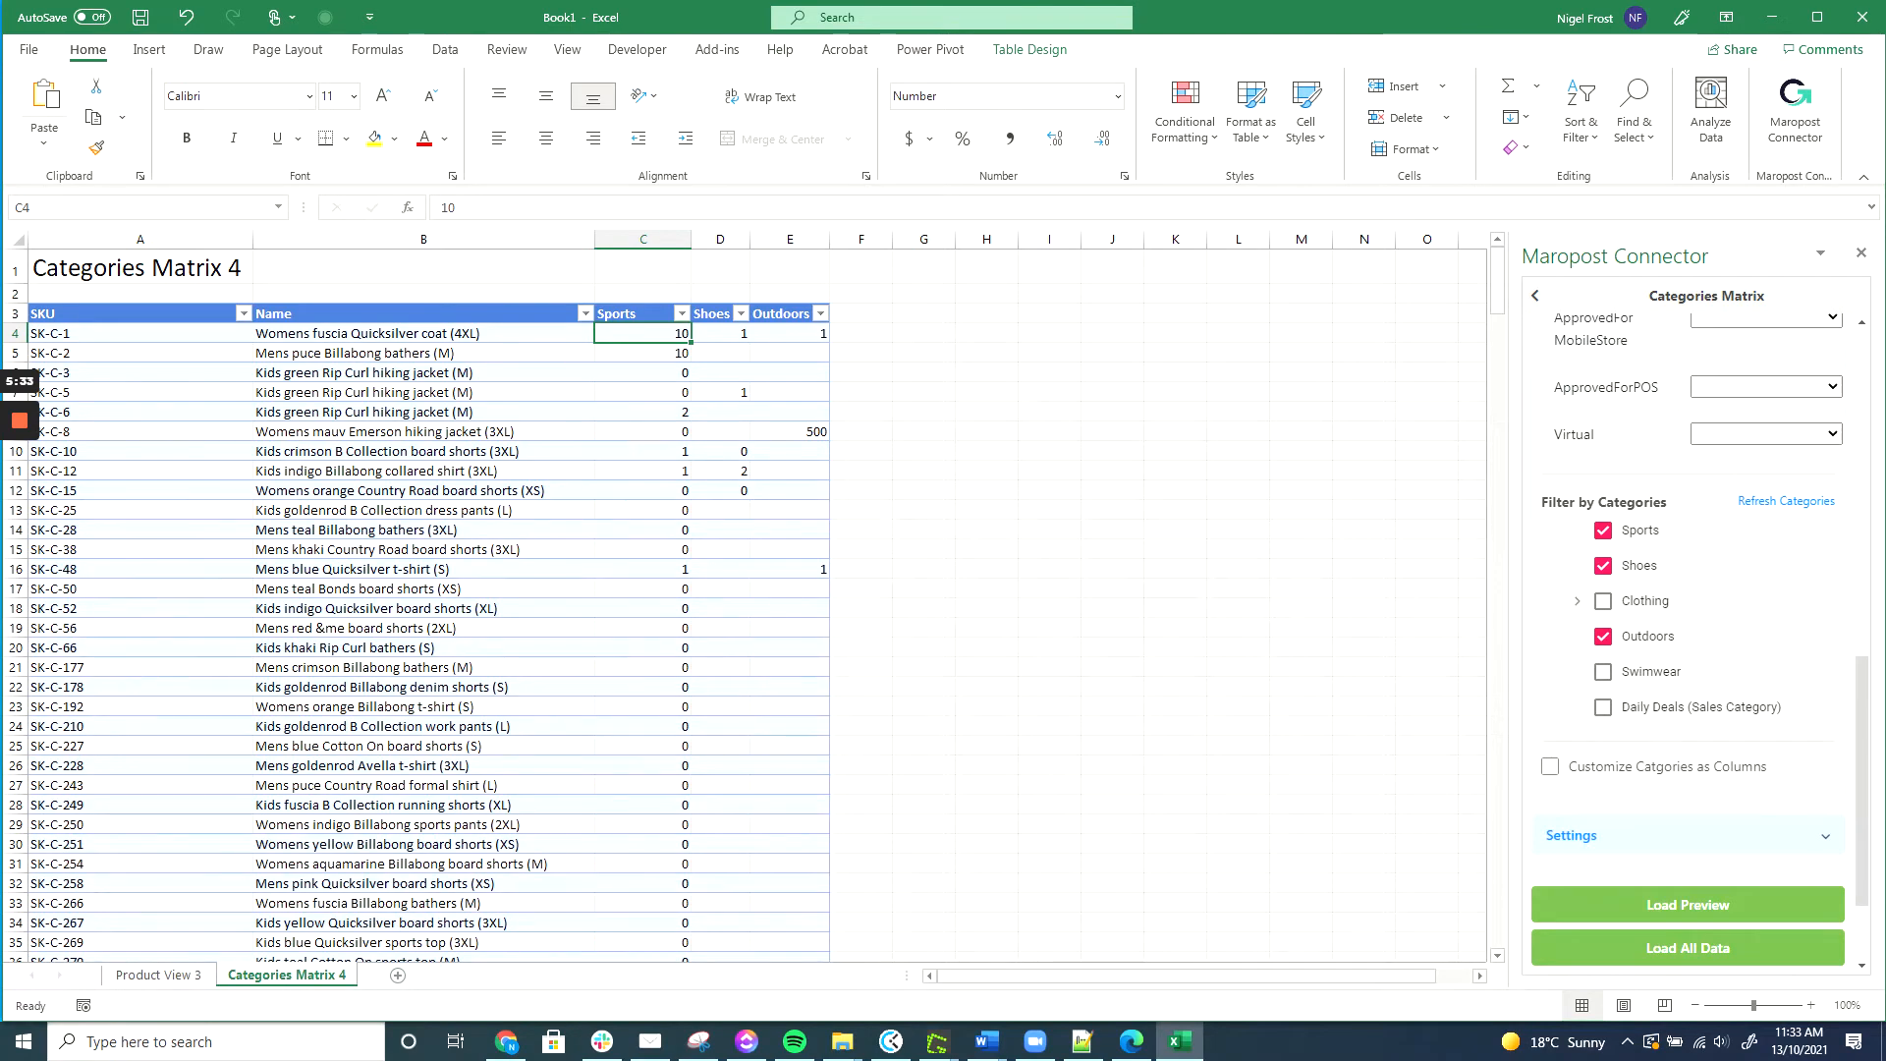
Clear SK-C-5's Shoes value and set SK-C-3's Outdoors value to 0.
left_click(643, 373)
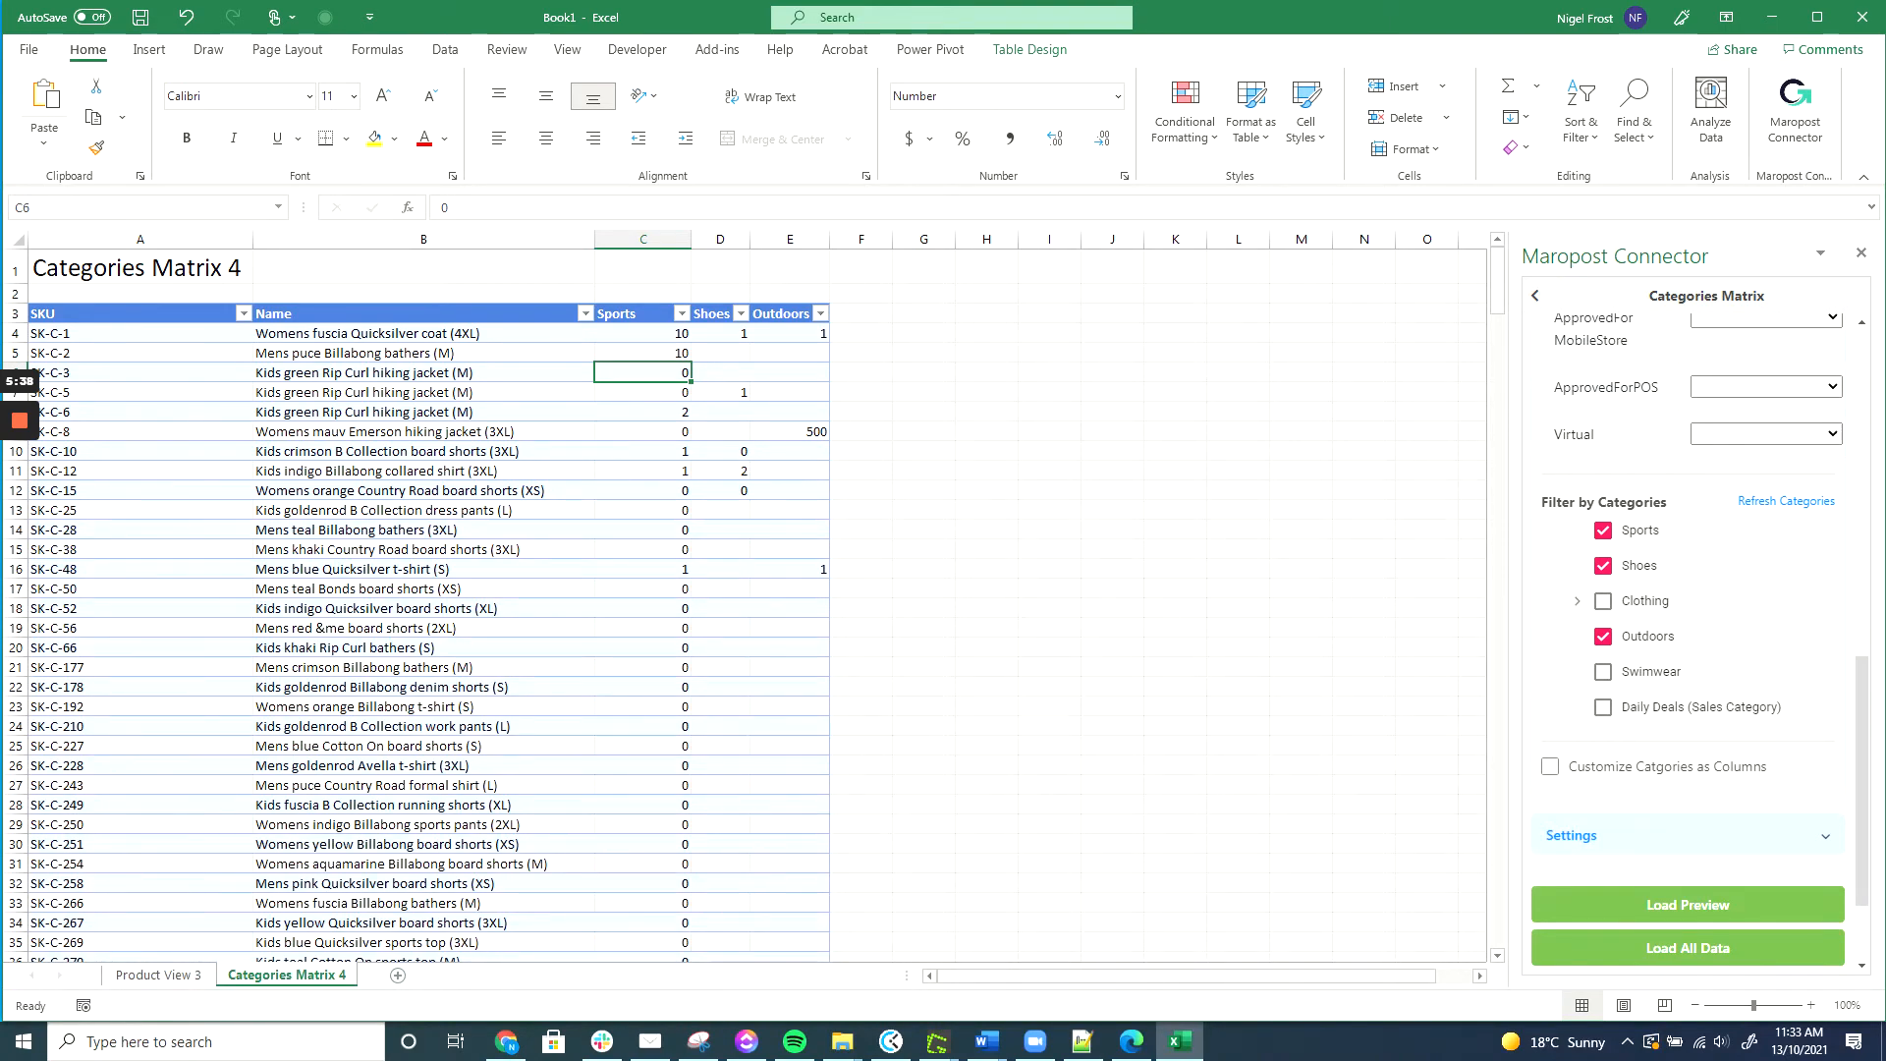
left_click(721, 392)
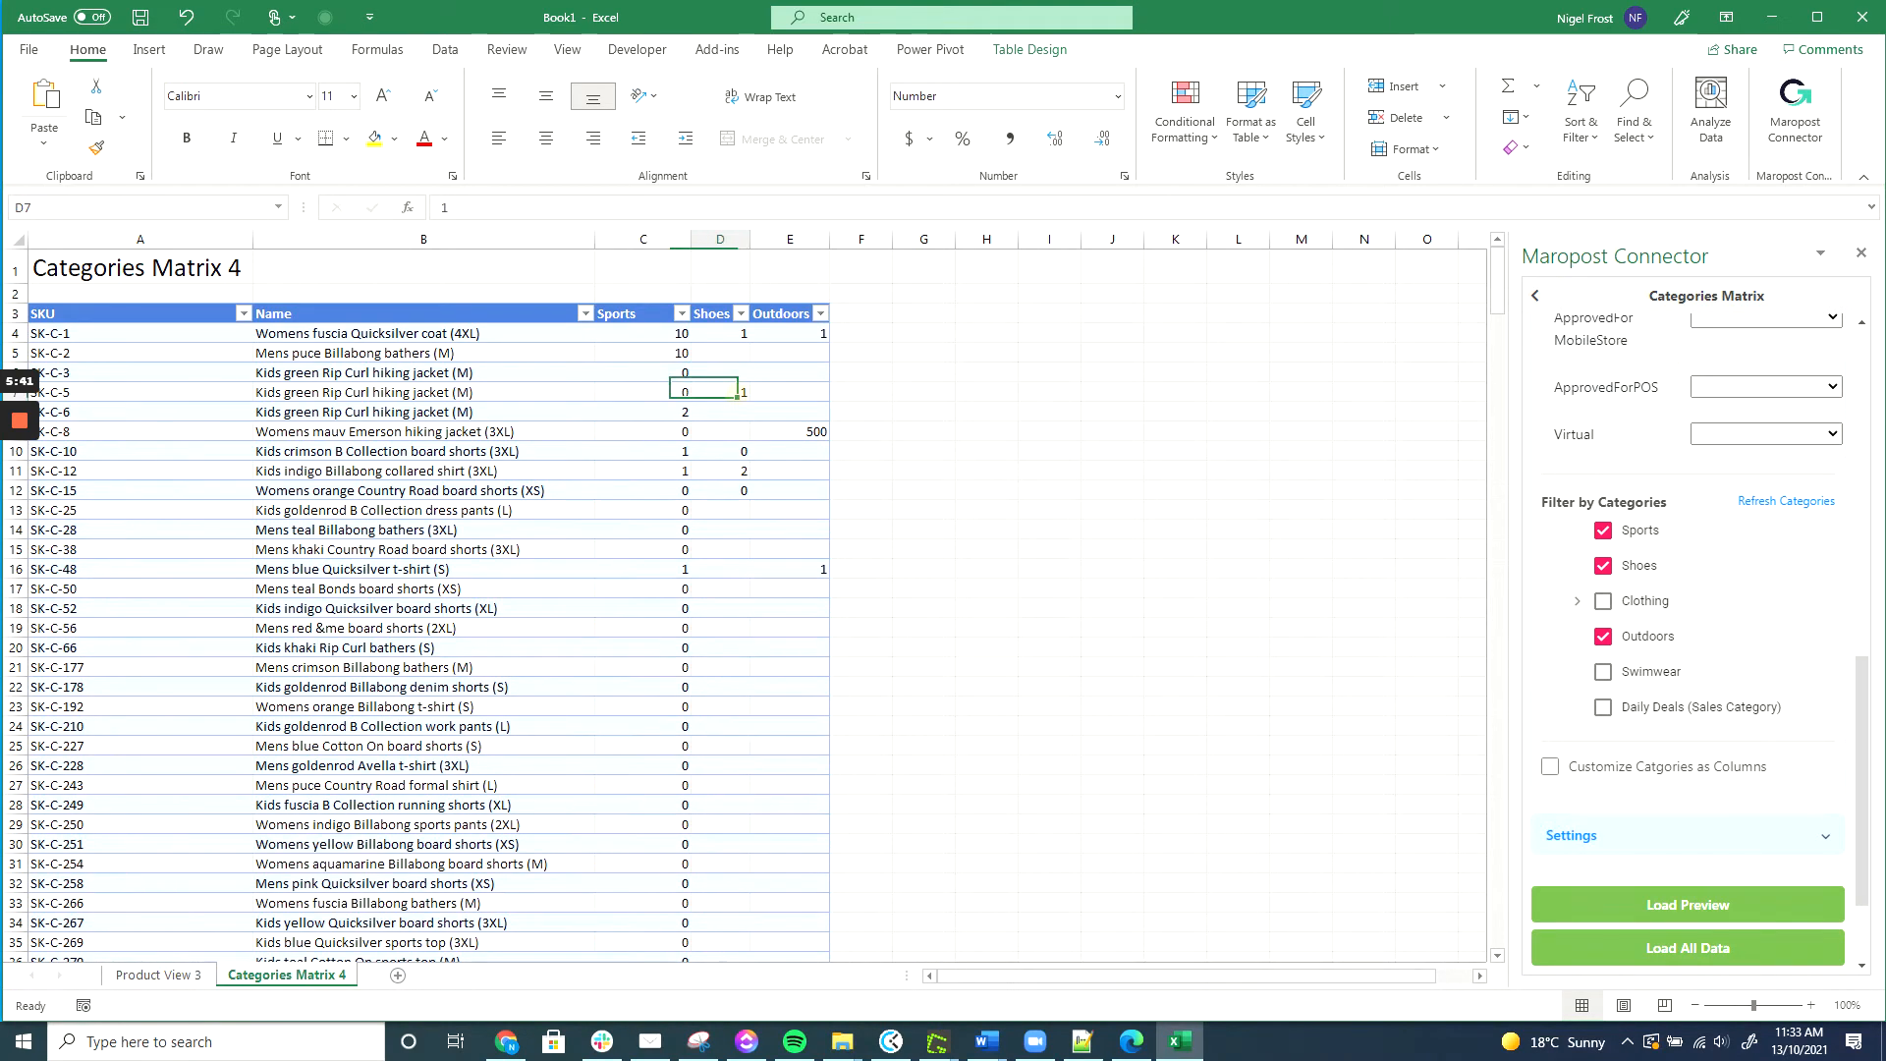
key("Up")
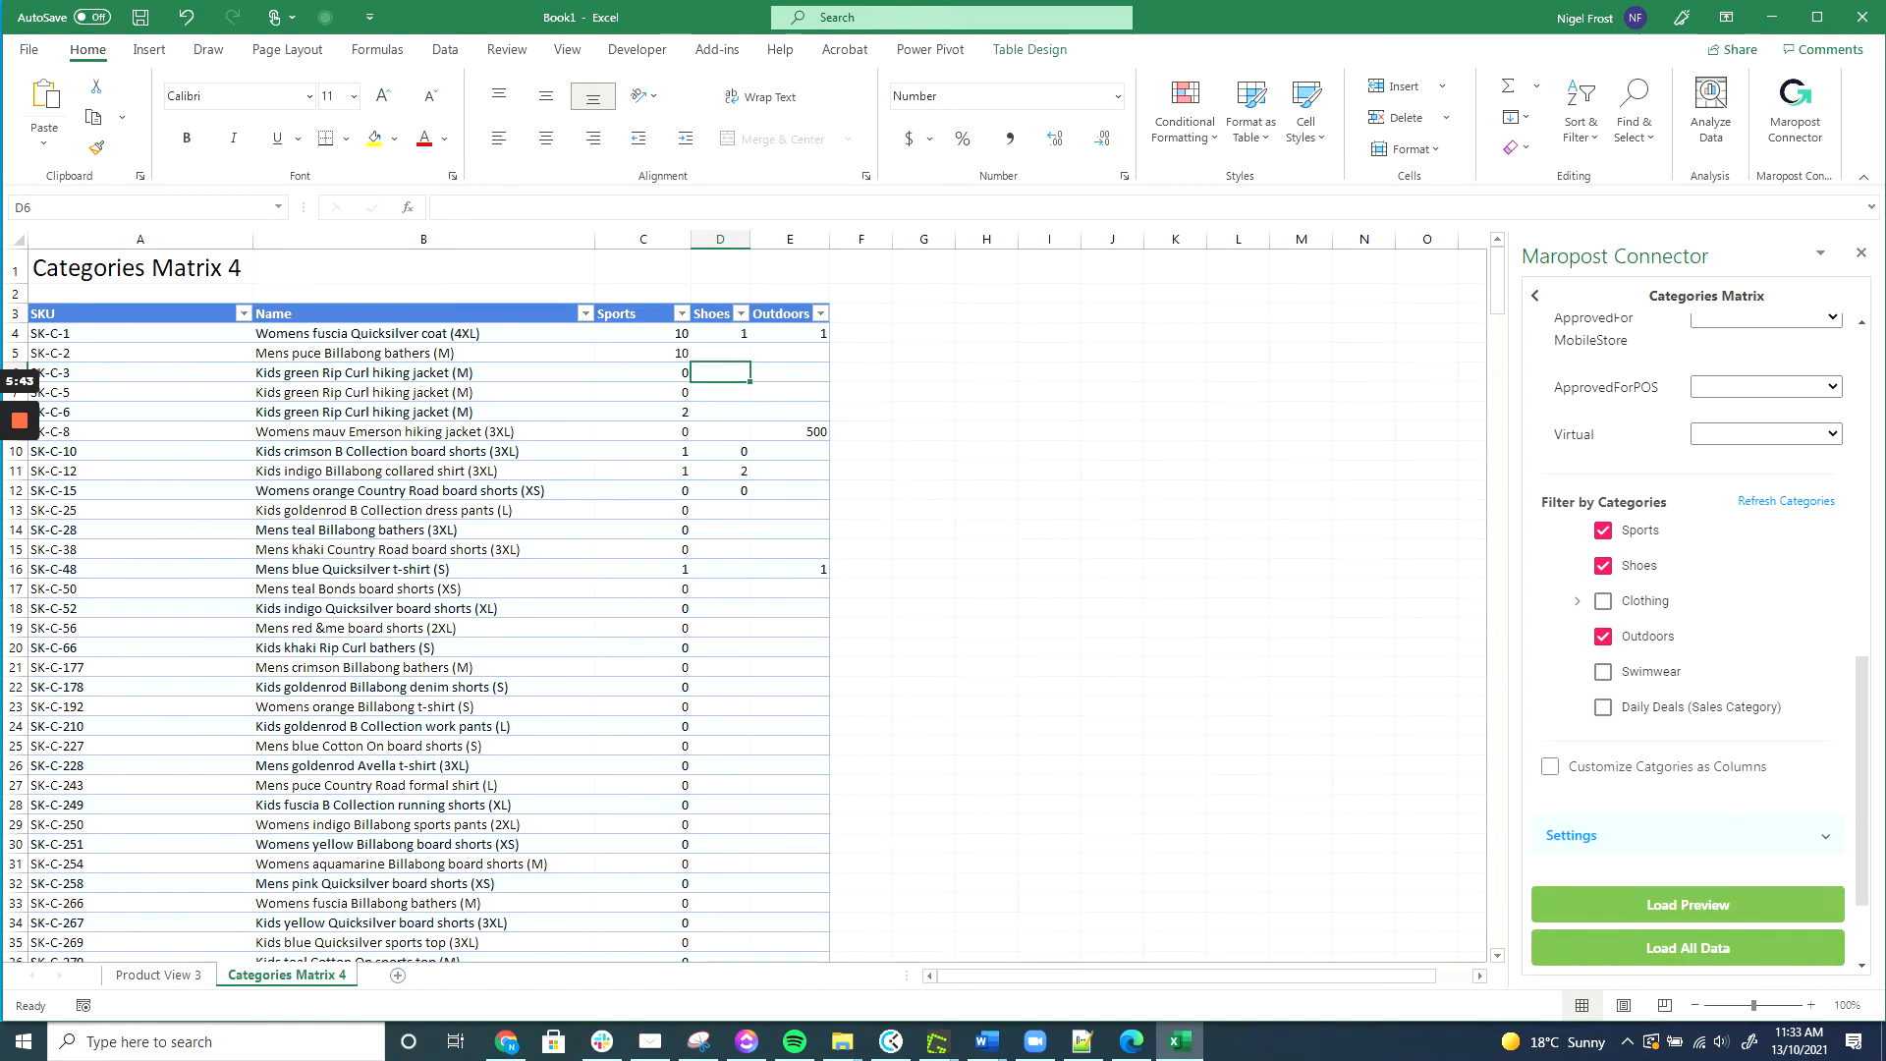
key("Right")
type("1")
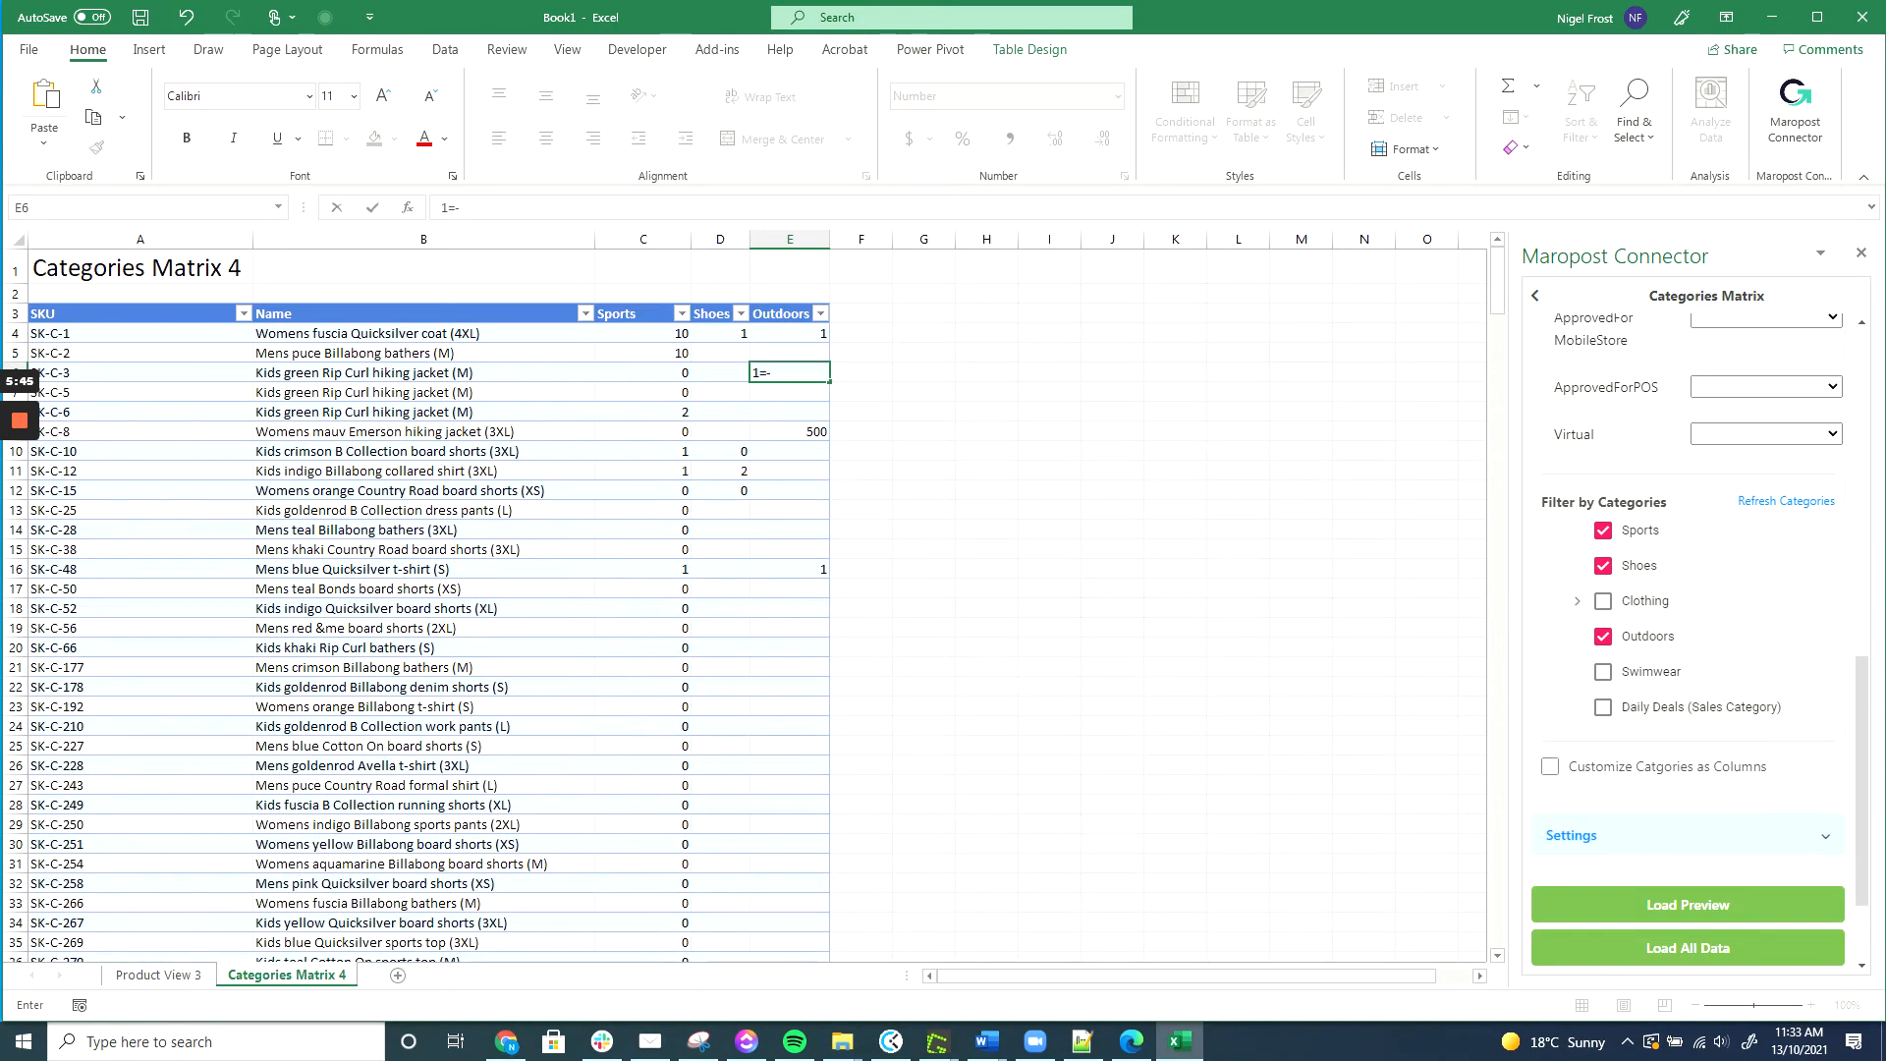
type("0")
key("Return")
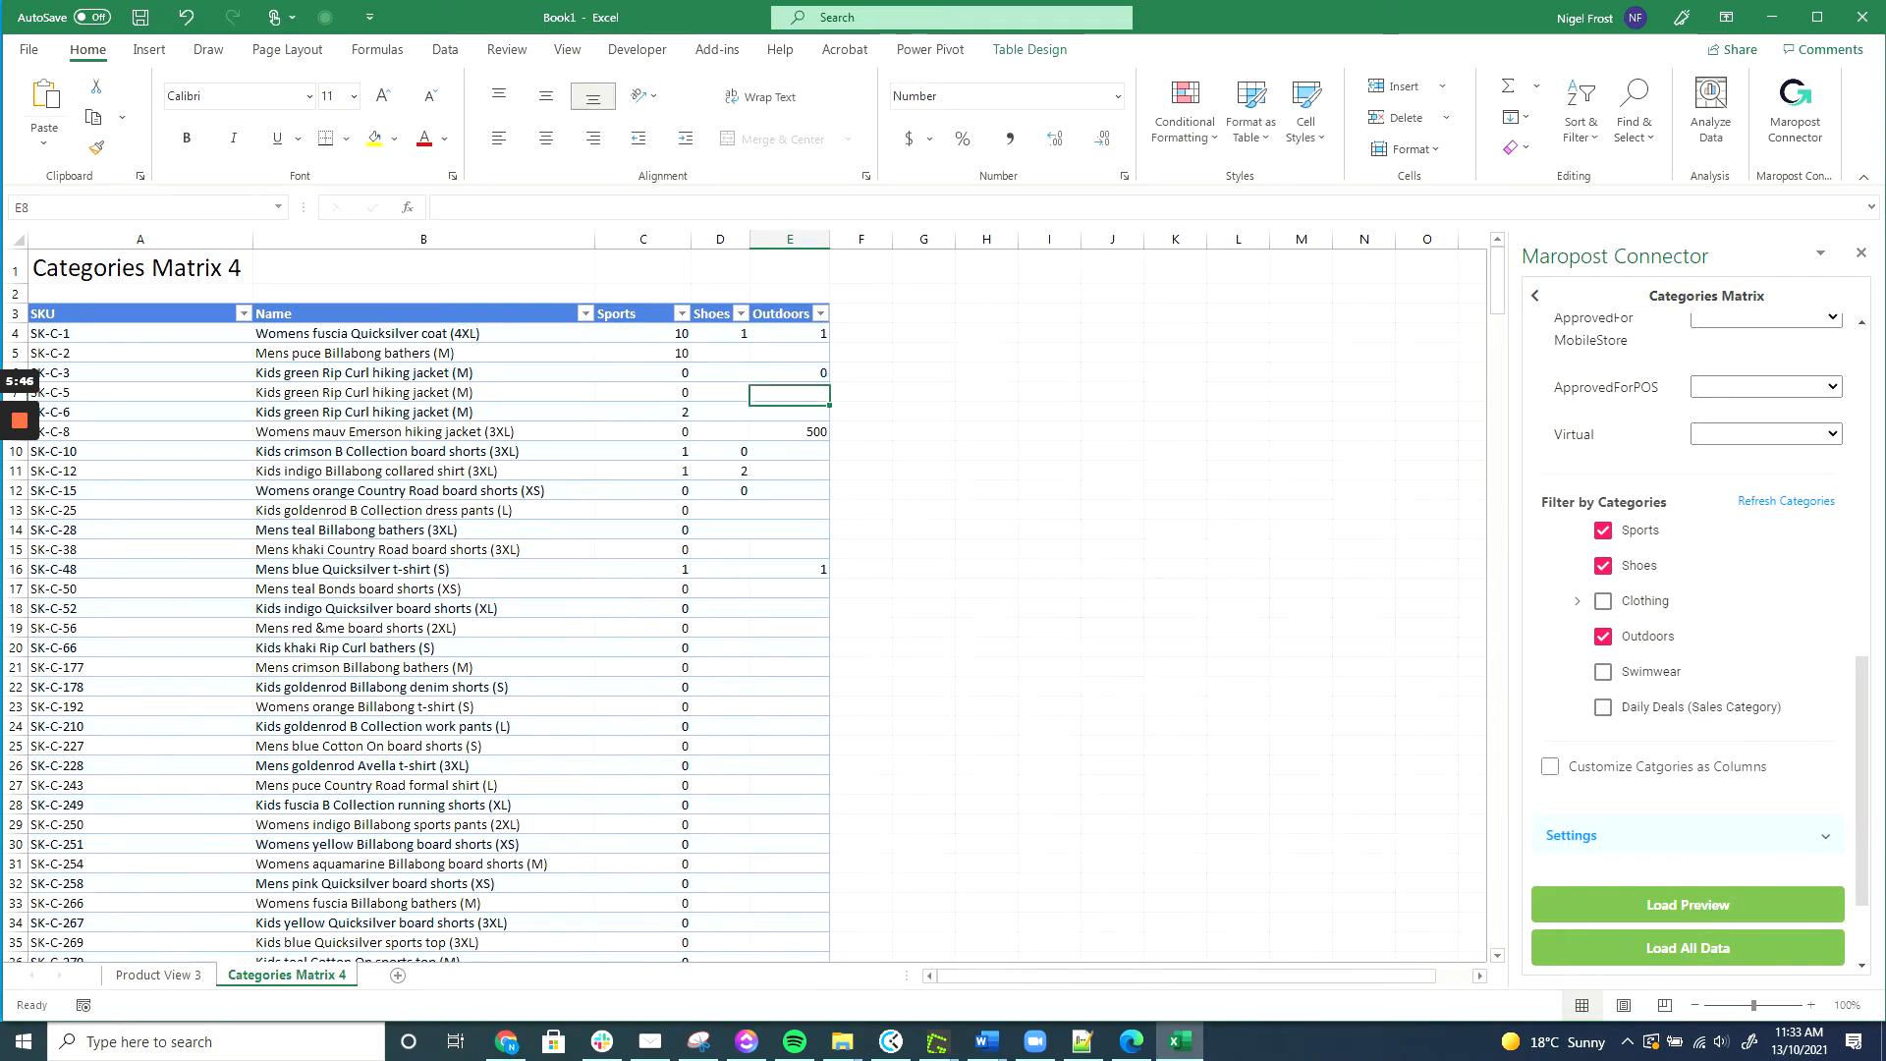
Enter 0 as the Outdoors value for SK-C-66, SK-C-177 and SK-C-178.
left_click(790, 431)
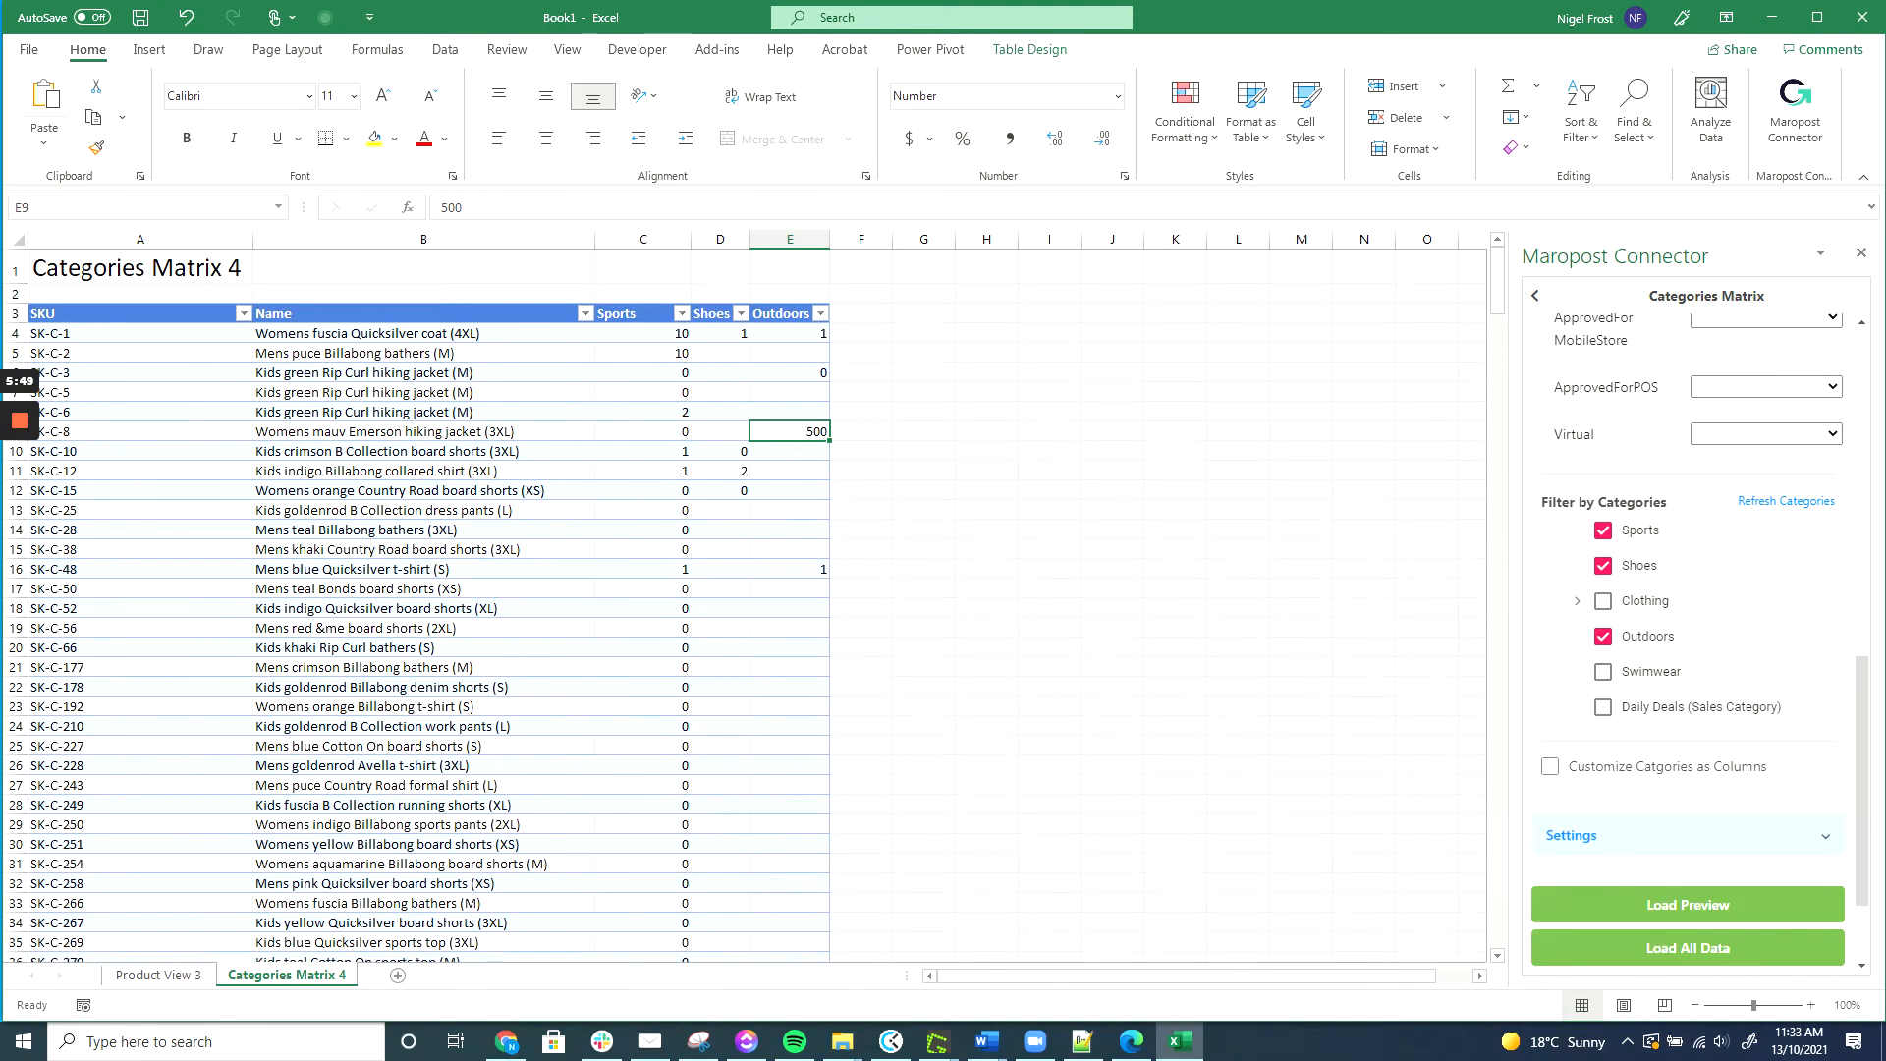
left_click(790, 648)
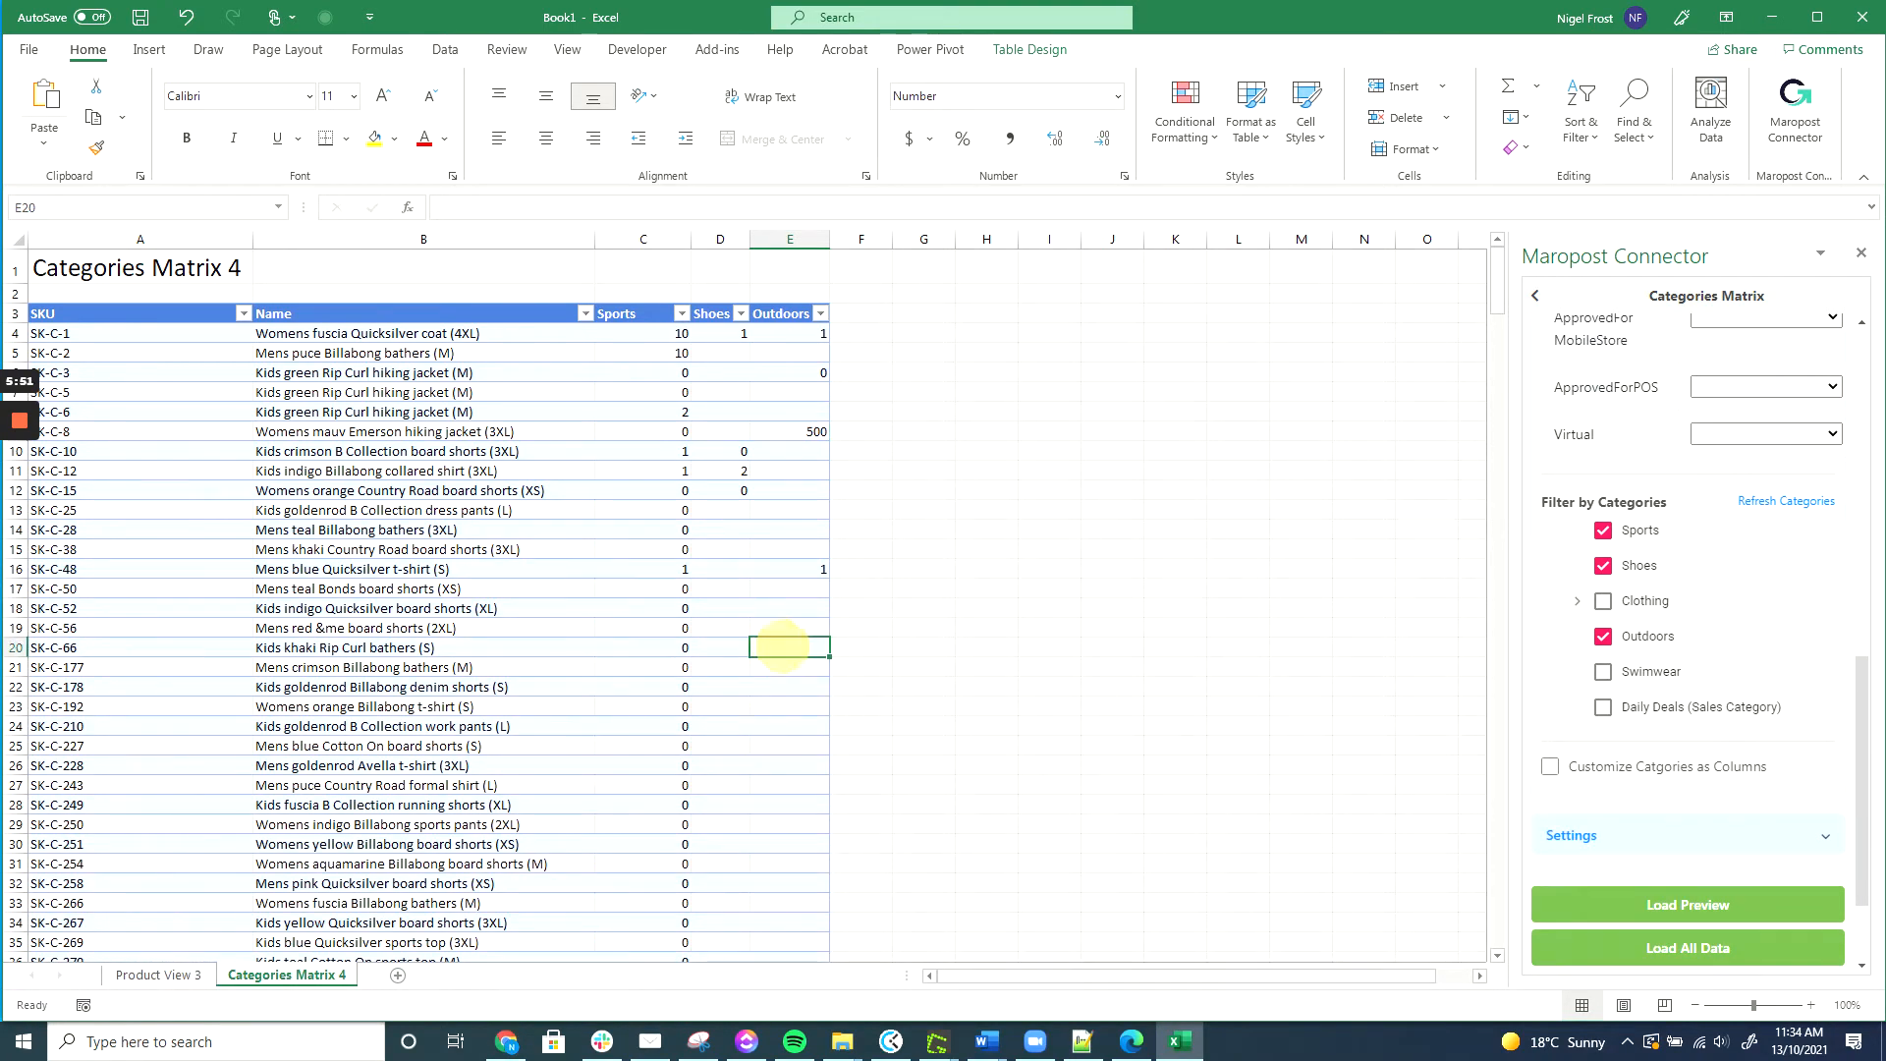
type("0")
key("Return")
type("0")
key("Return")
type("0")
key("Return")
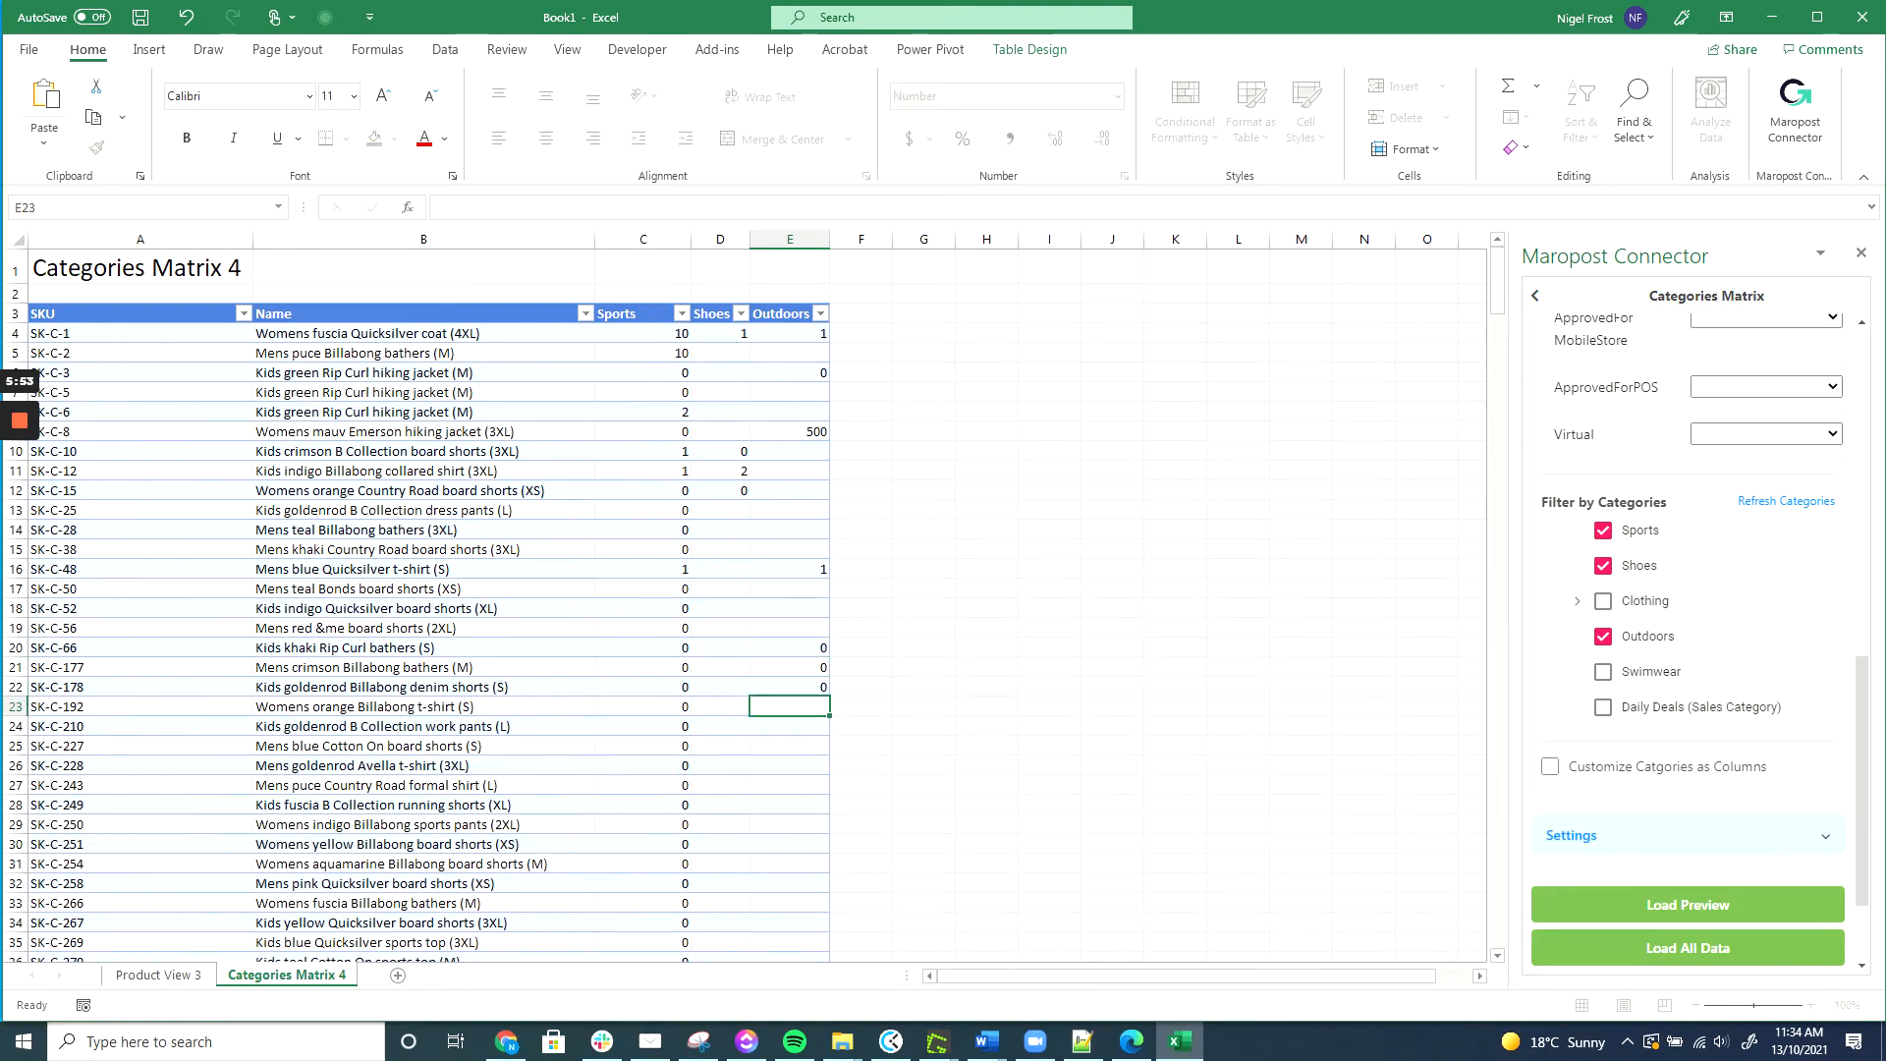
Preview the edited category cells pending save in the Maropost pane.
left_click(1751, 944)
scroll(1729, 944, "down", 2)
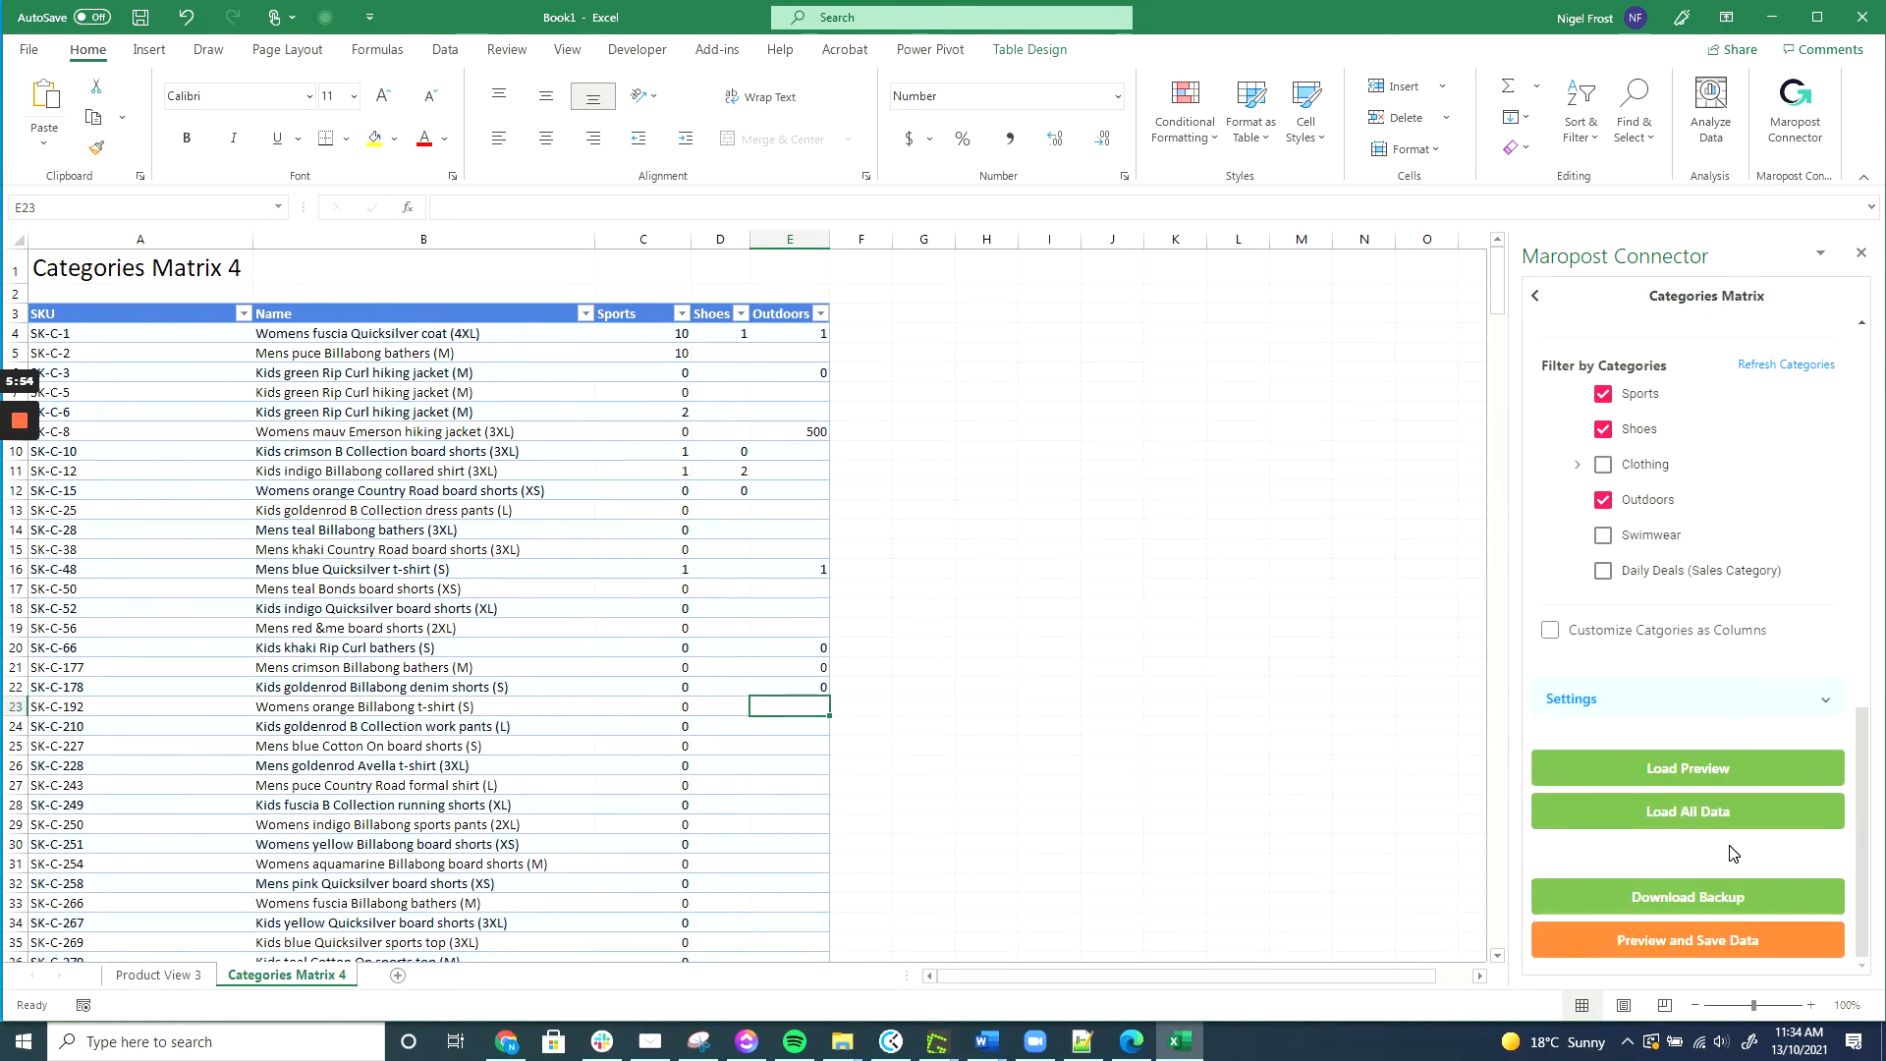
left_click(1697, 941)
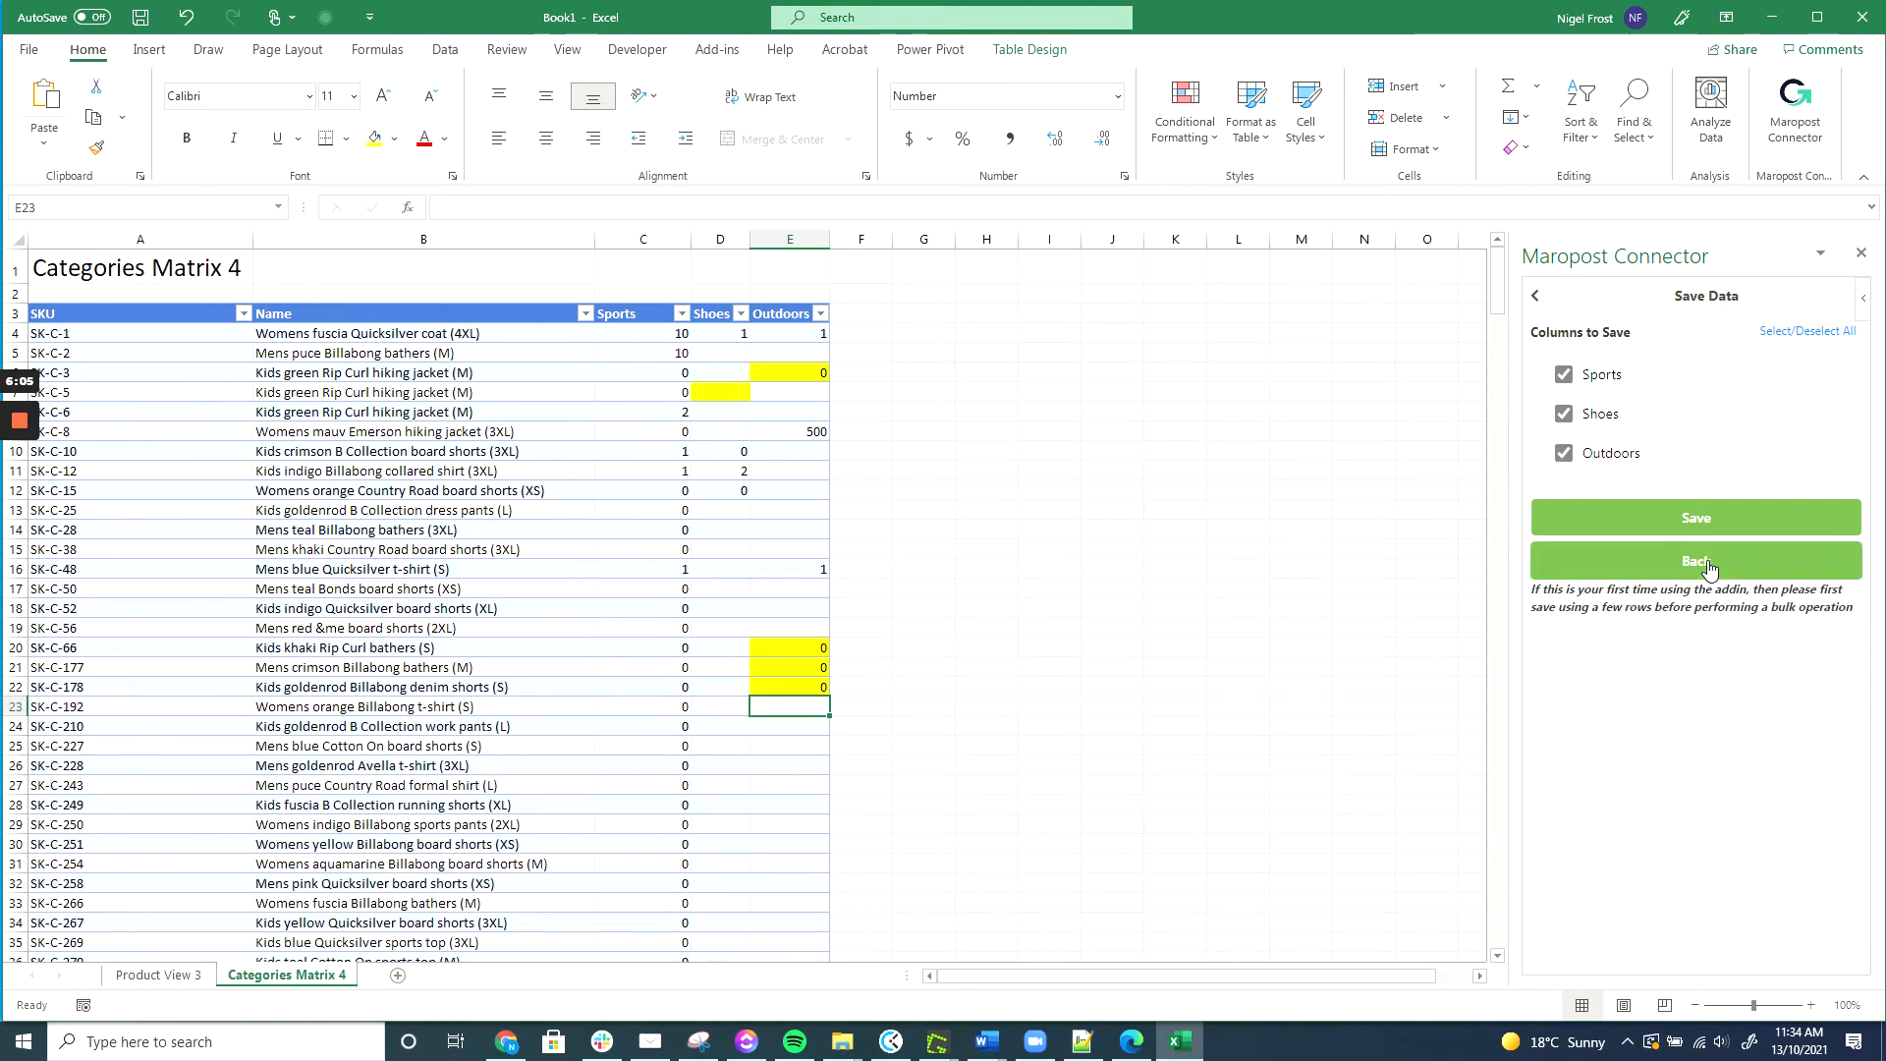
Save the edited Sports, Shoes and Outdoors cells to the store and reload the matrix.
left_click(1697, 518)
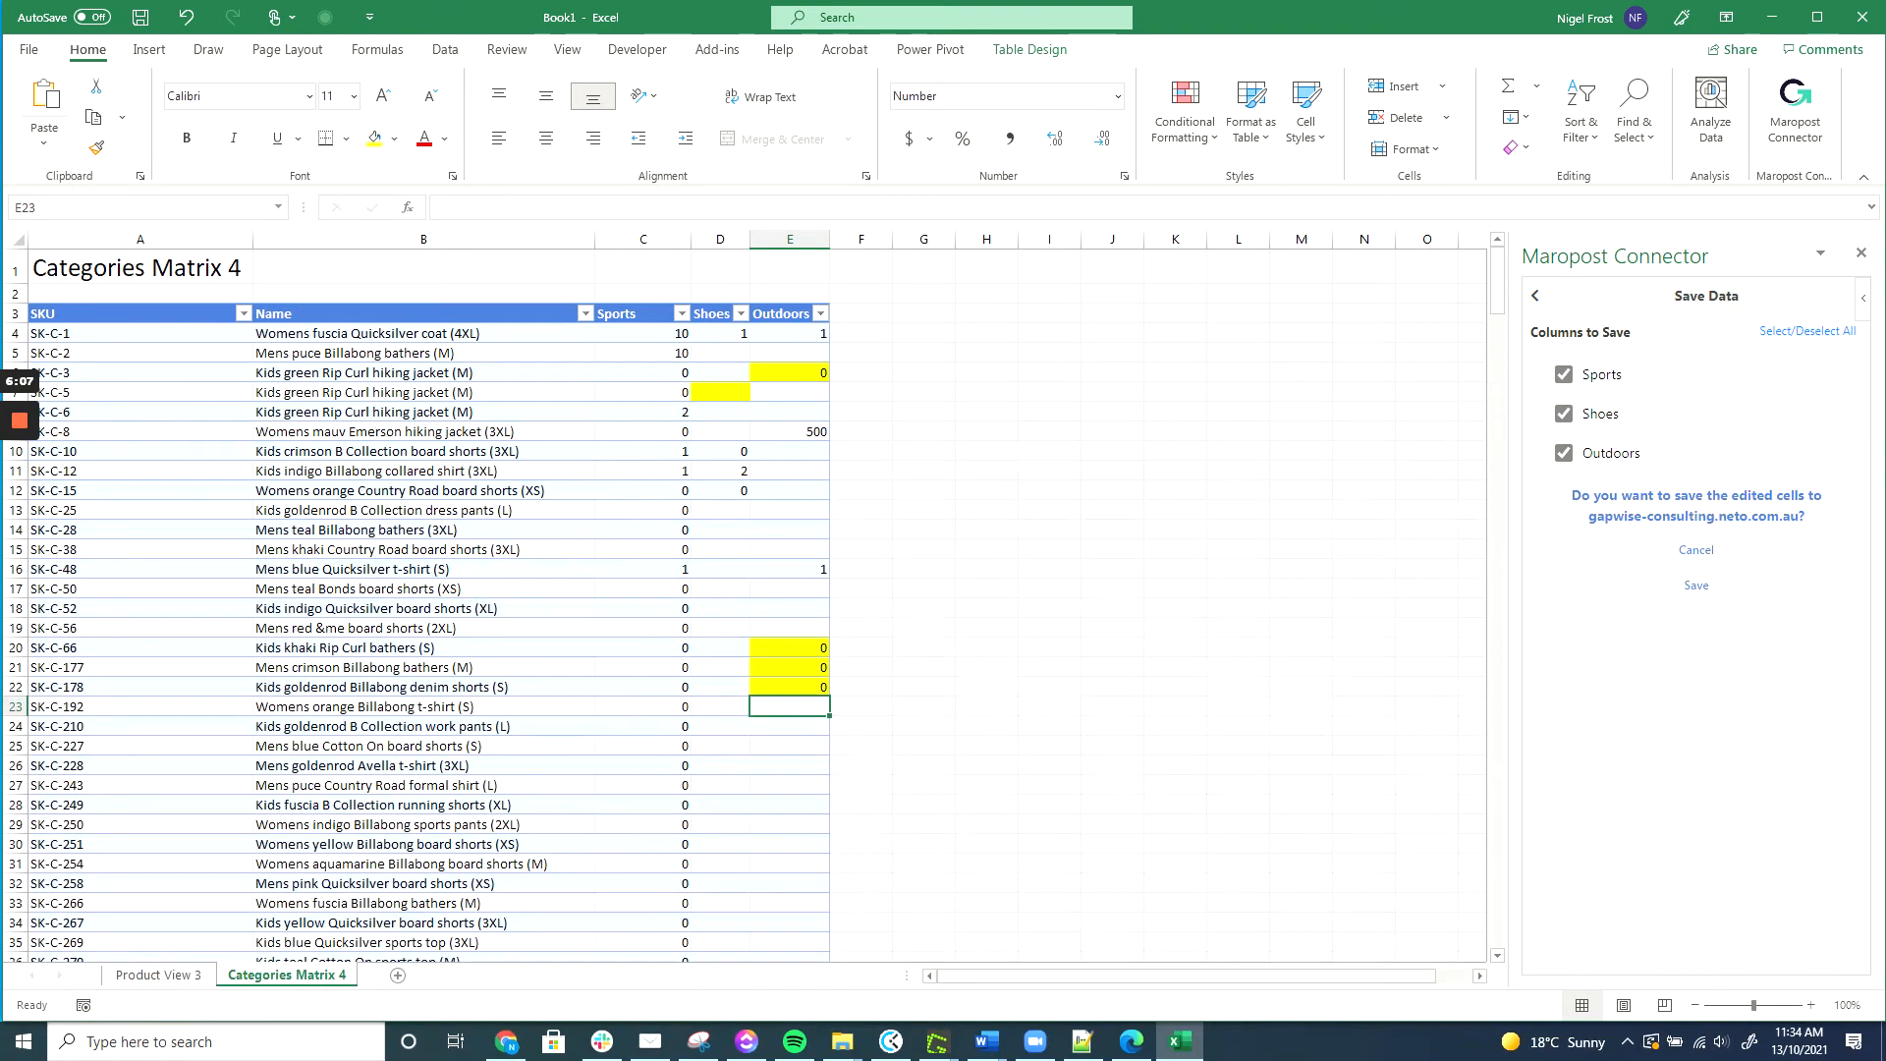
left_click(1697, 586)
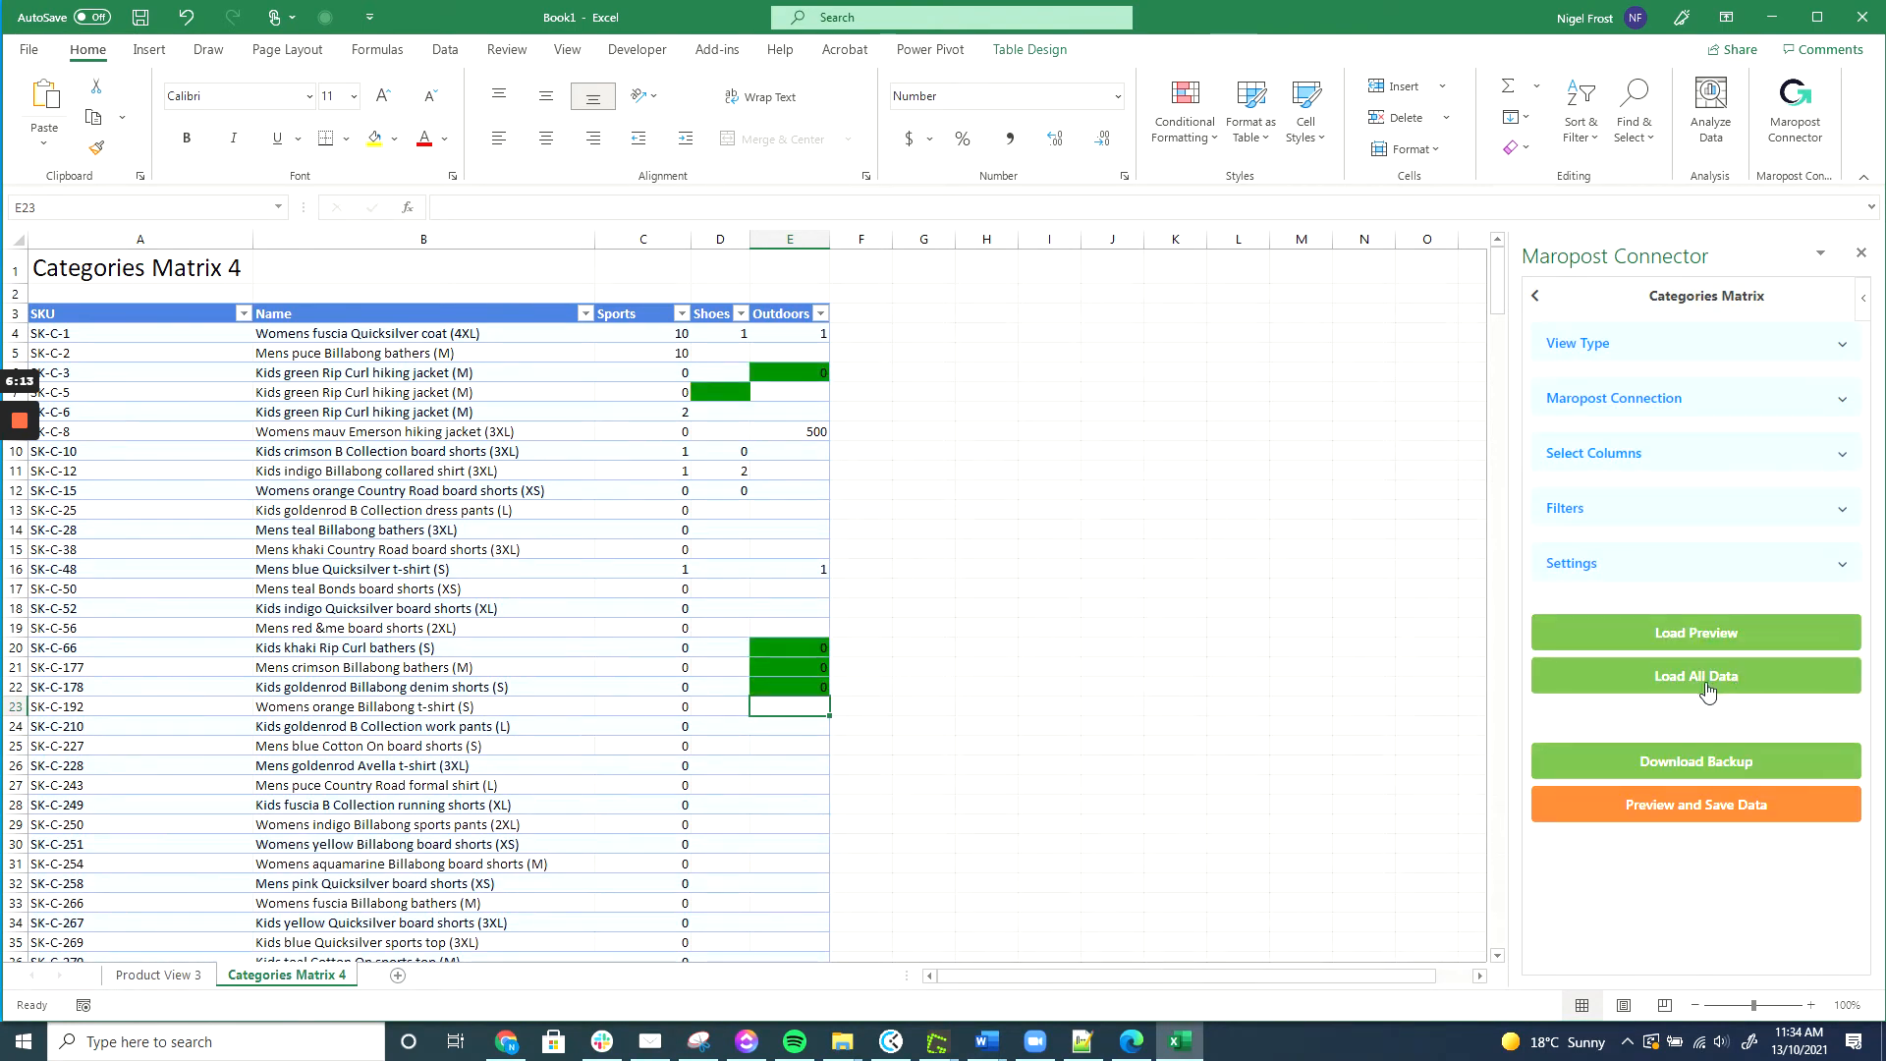
left_click(1712, 697)
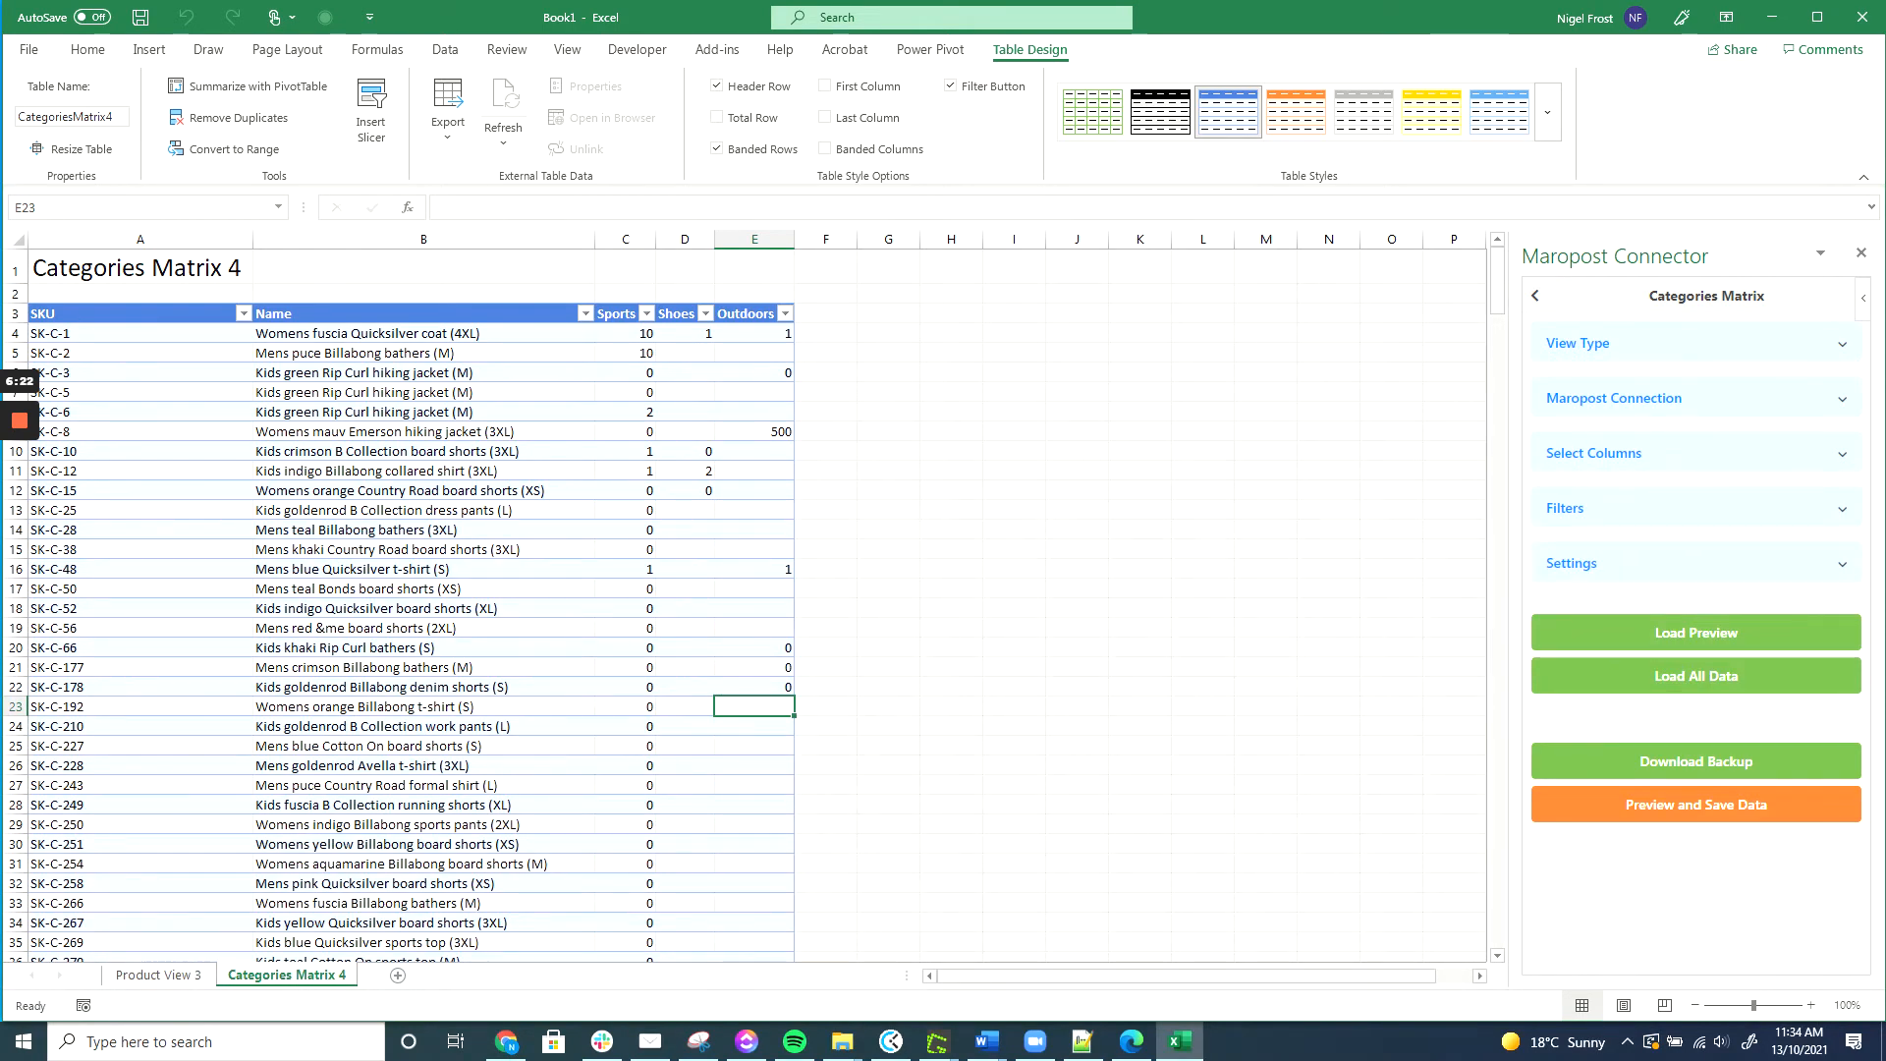
Filter the categories matrix to Sports, Shoes and Clothing products.
left_click(1719, 508)
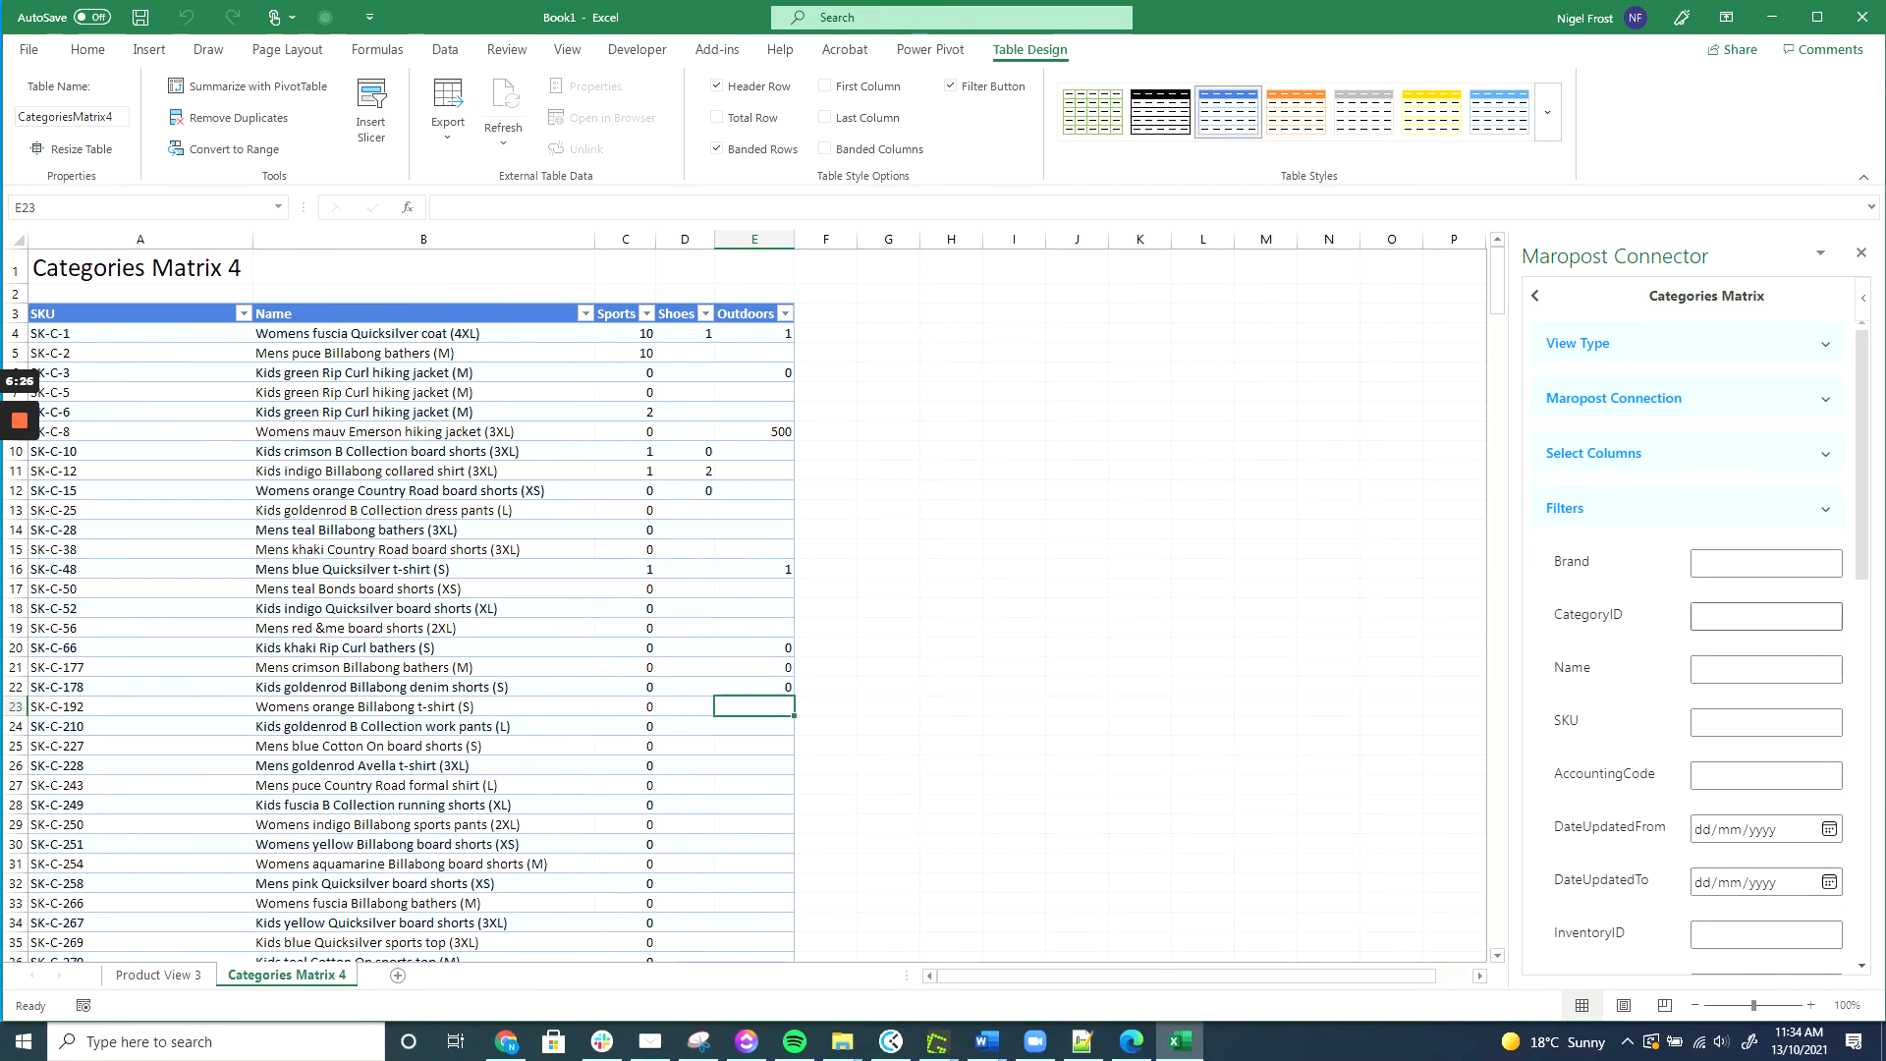
scroll(1720, 609, "down", 10)
left_click(1602, 574)
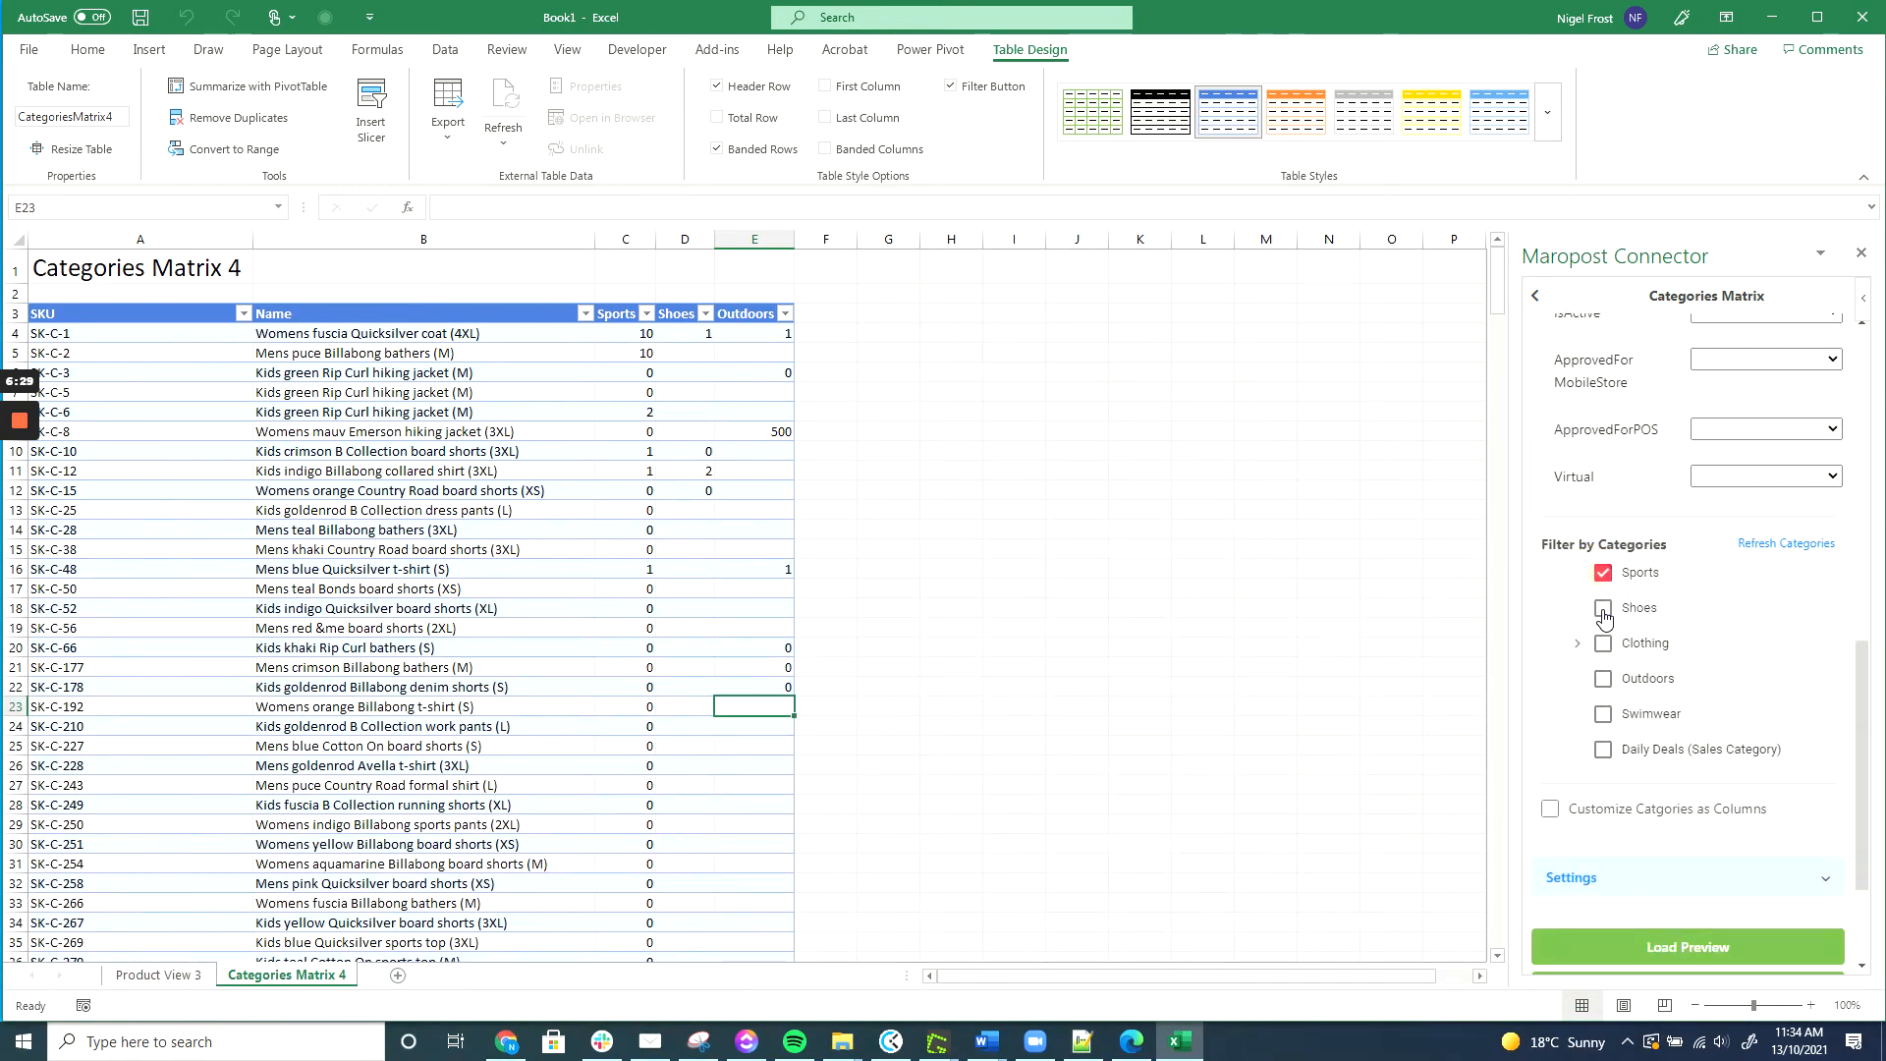
left_click(1603, 608)
left_click(1603, 644)
Show Daily Deals (Sales Category) as the only custom category column.
left_click(1551, 811)
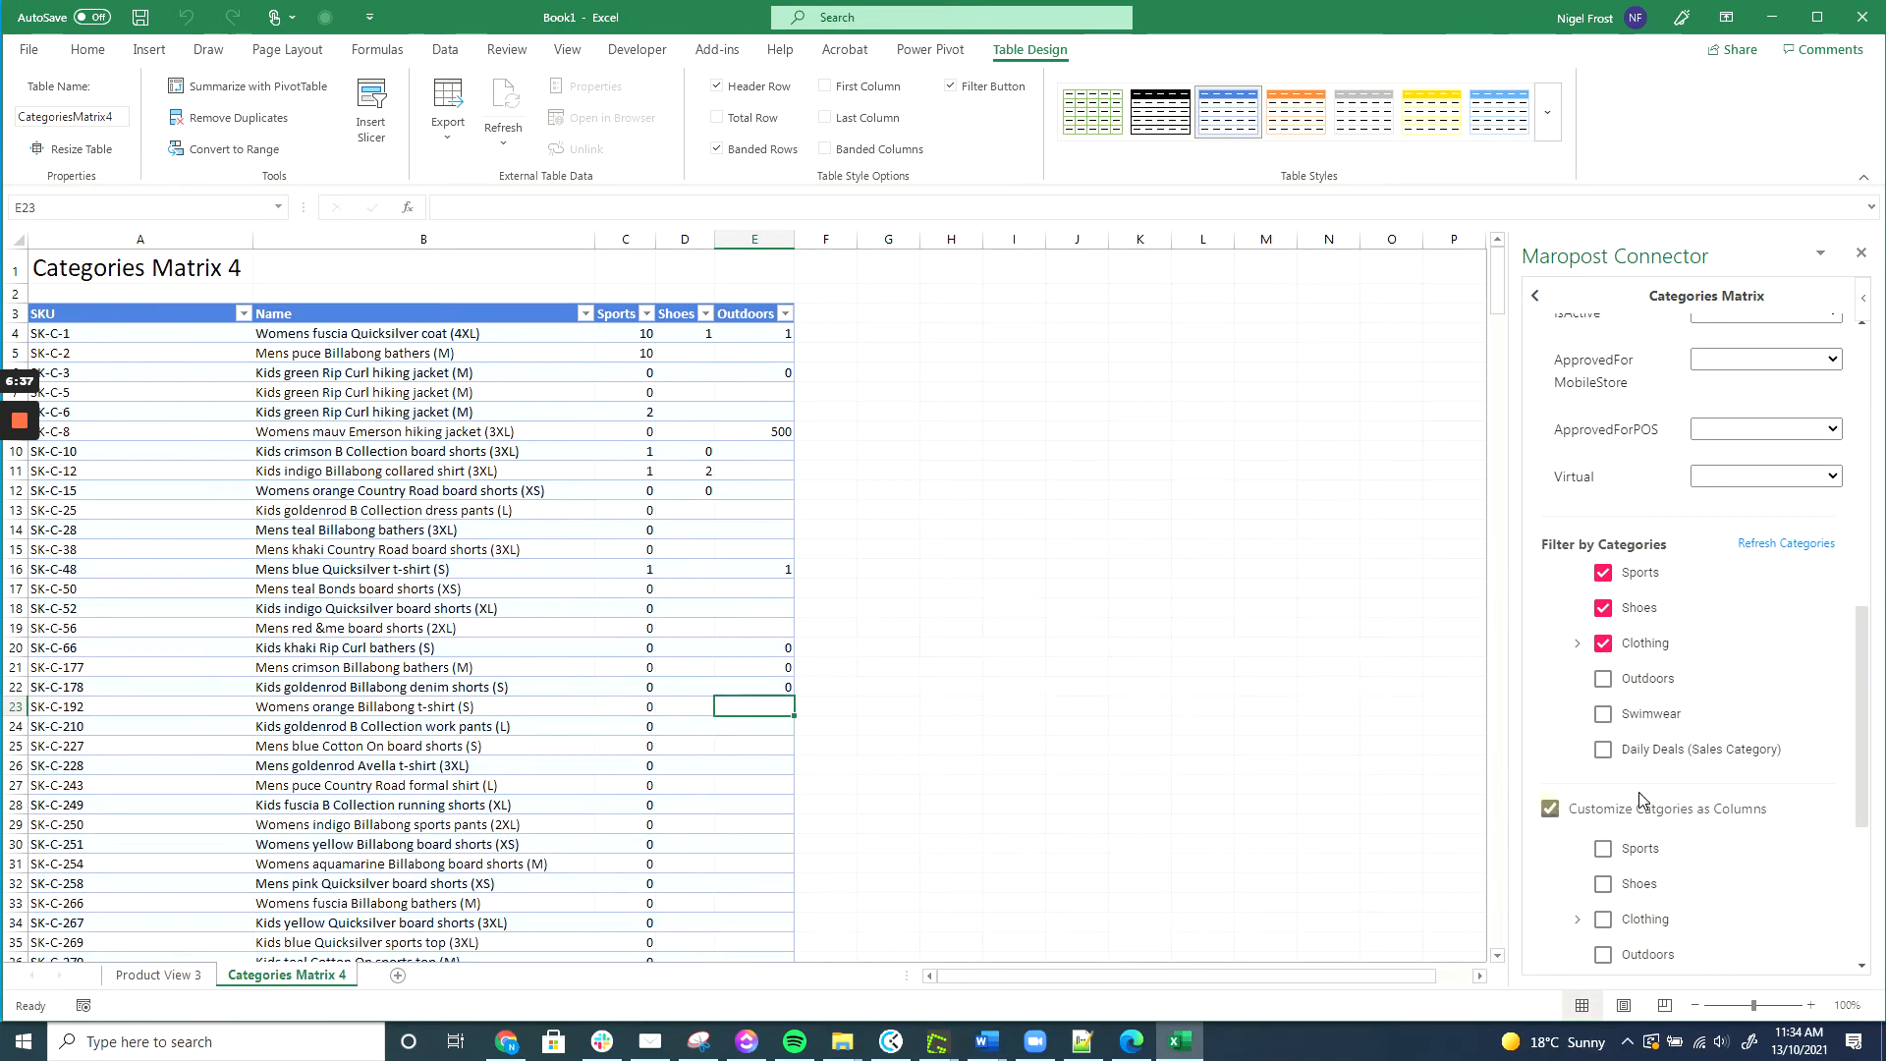
scroll(1660, 776, "down", 2)
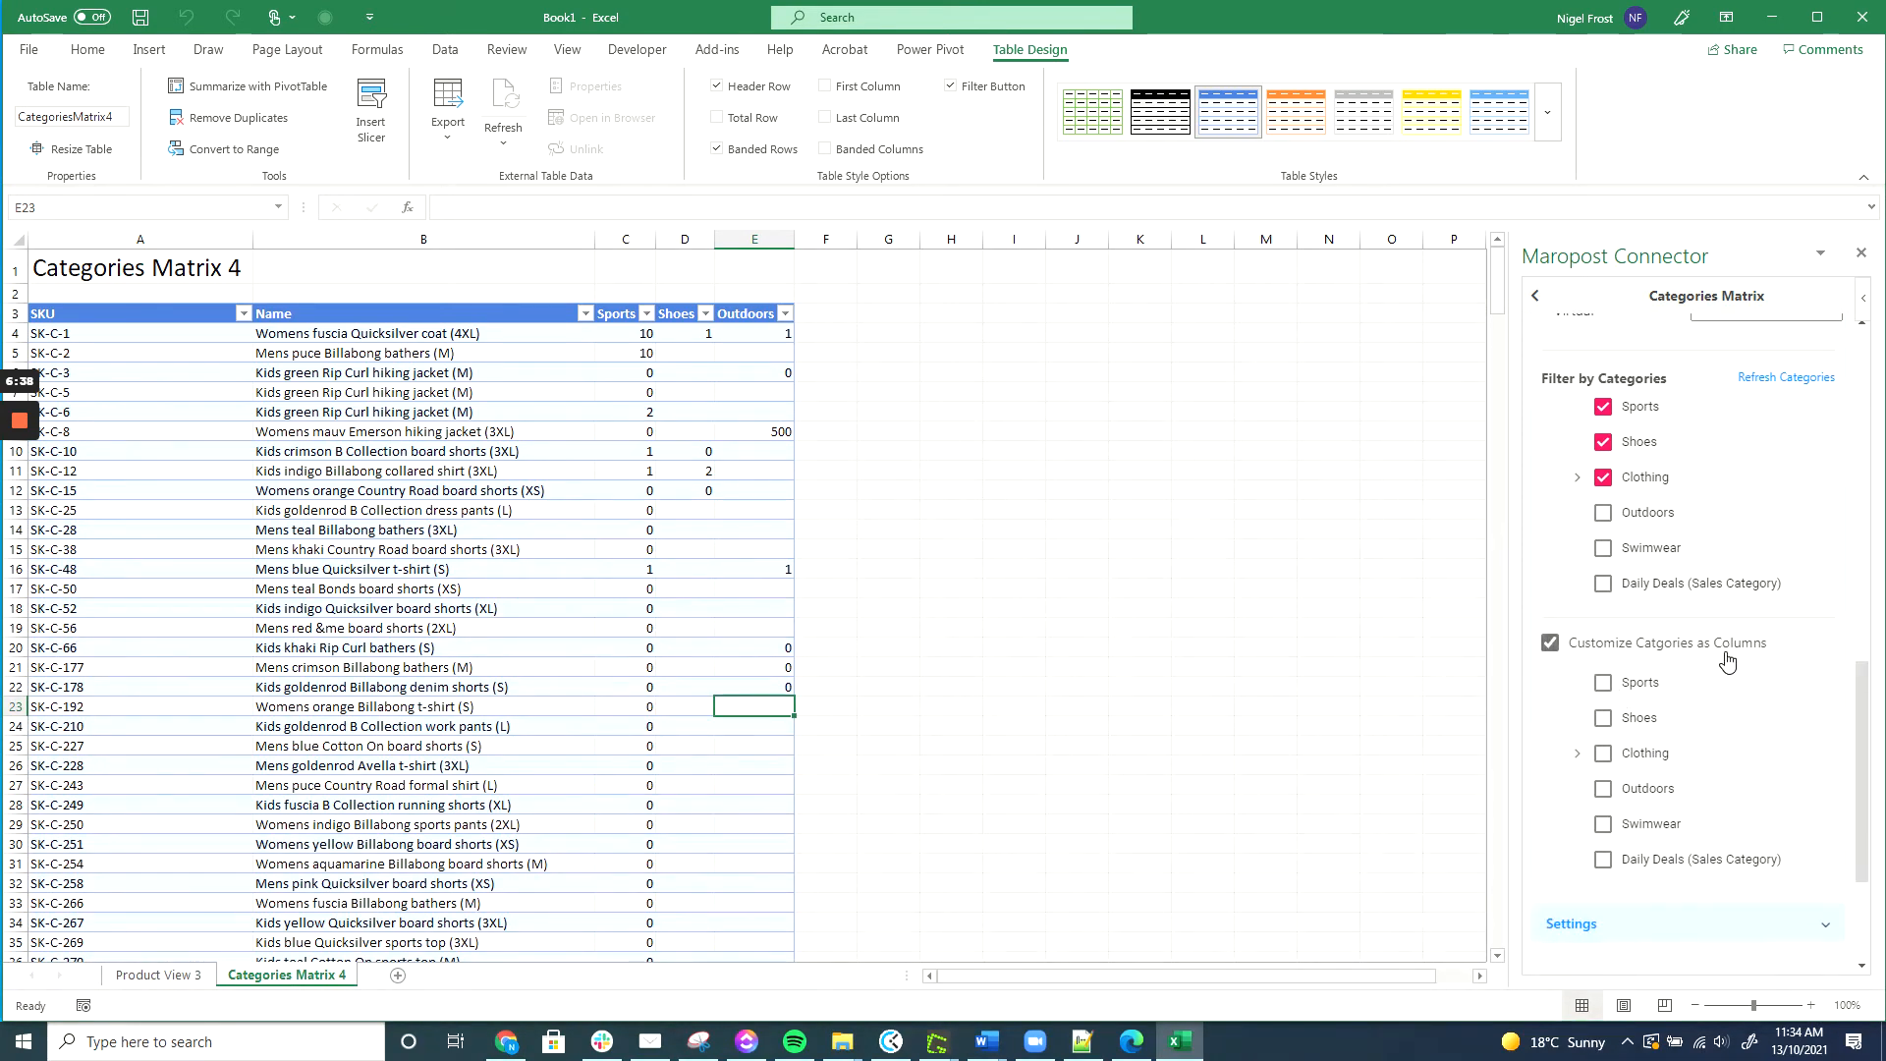
left_click(1603, 861)
scroll(1680, 786, "down", 3)
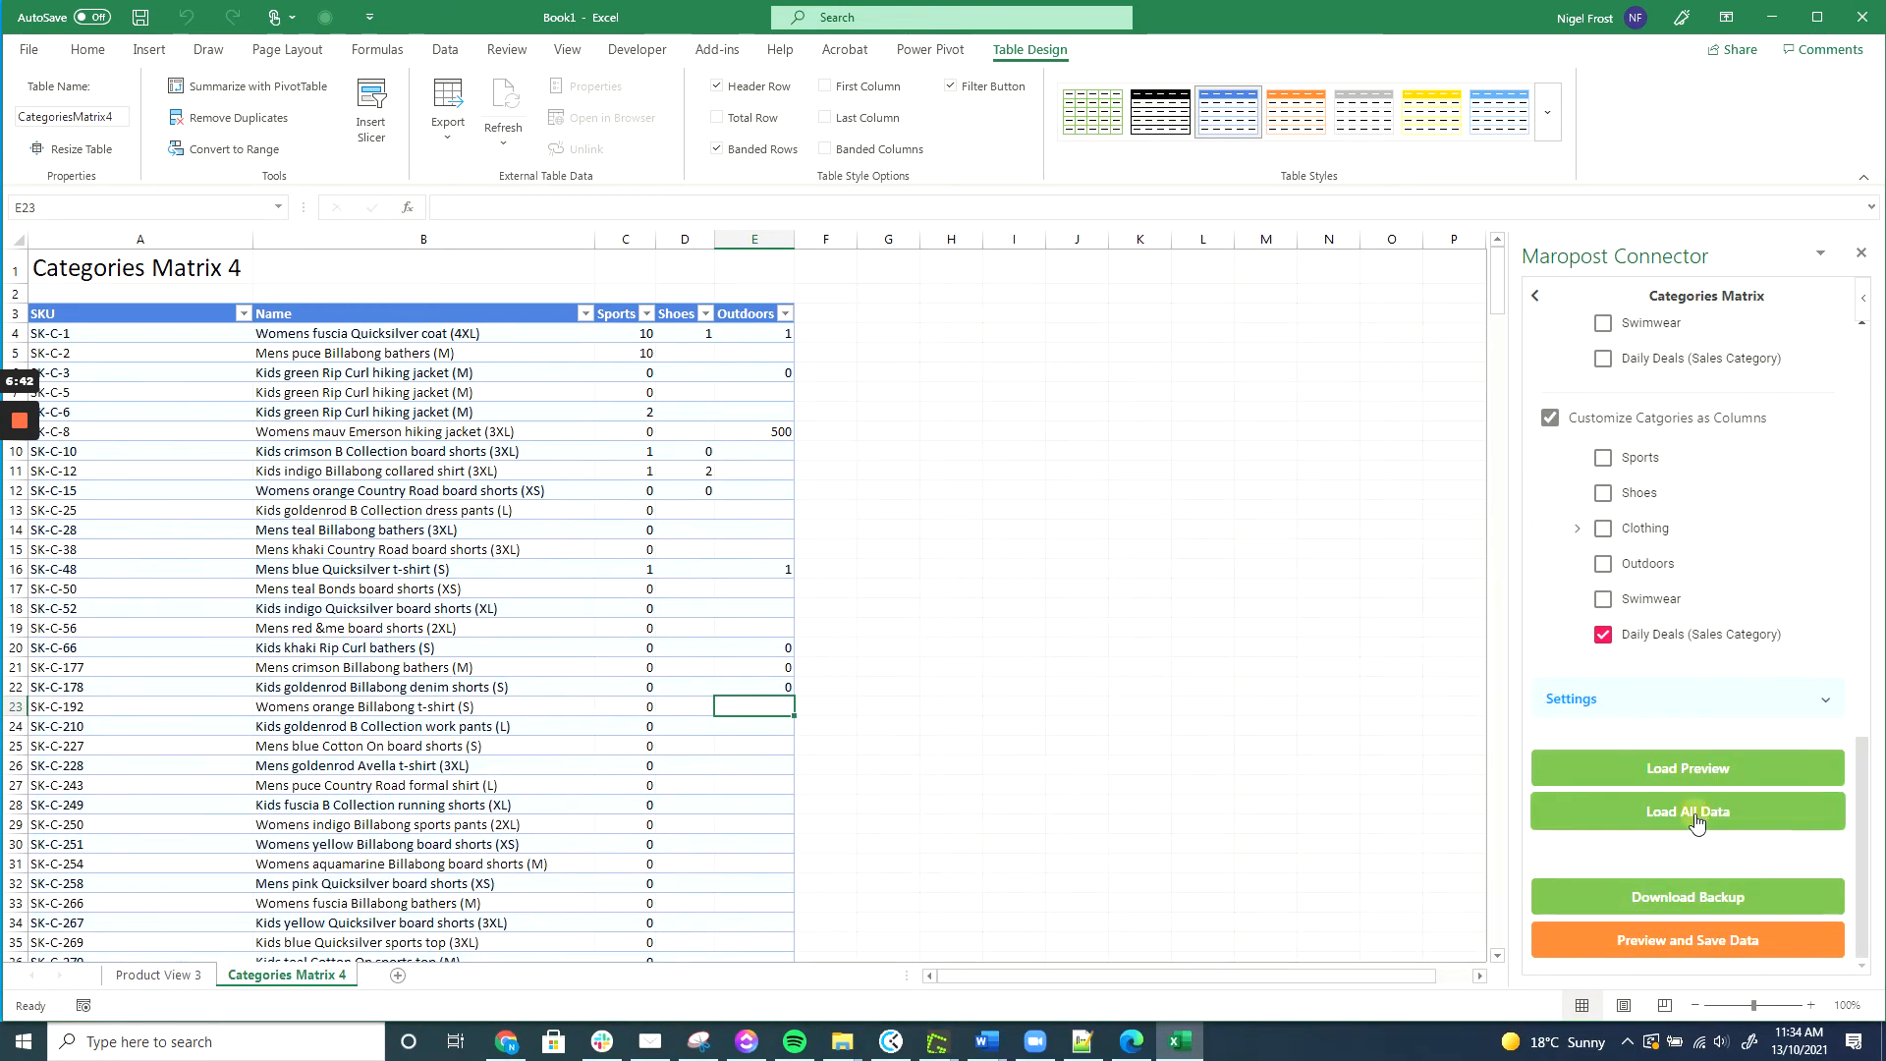
scroll(1695, 823, "up", 4)
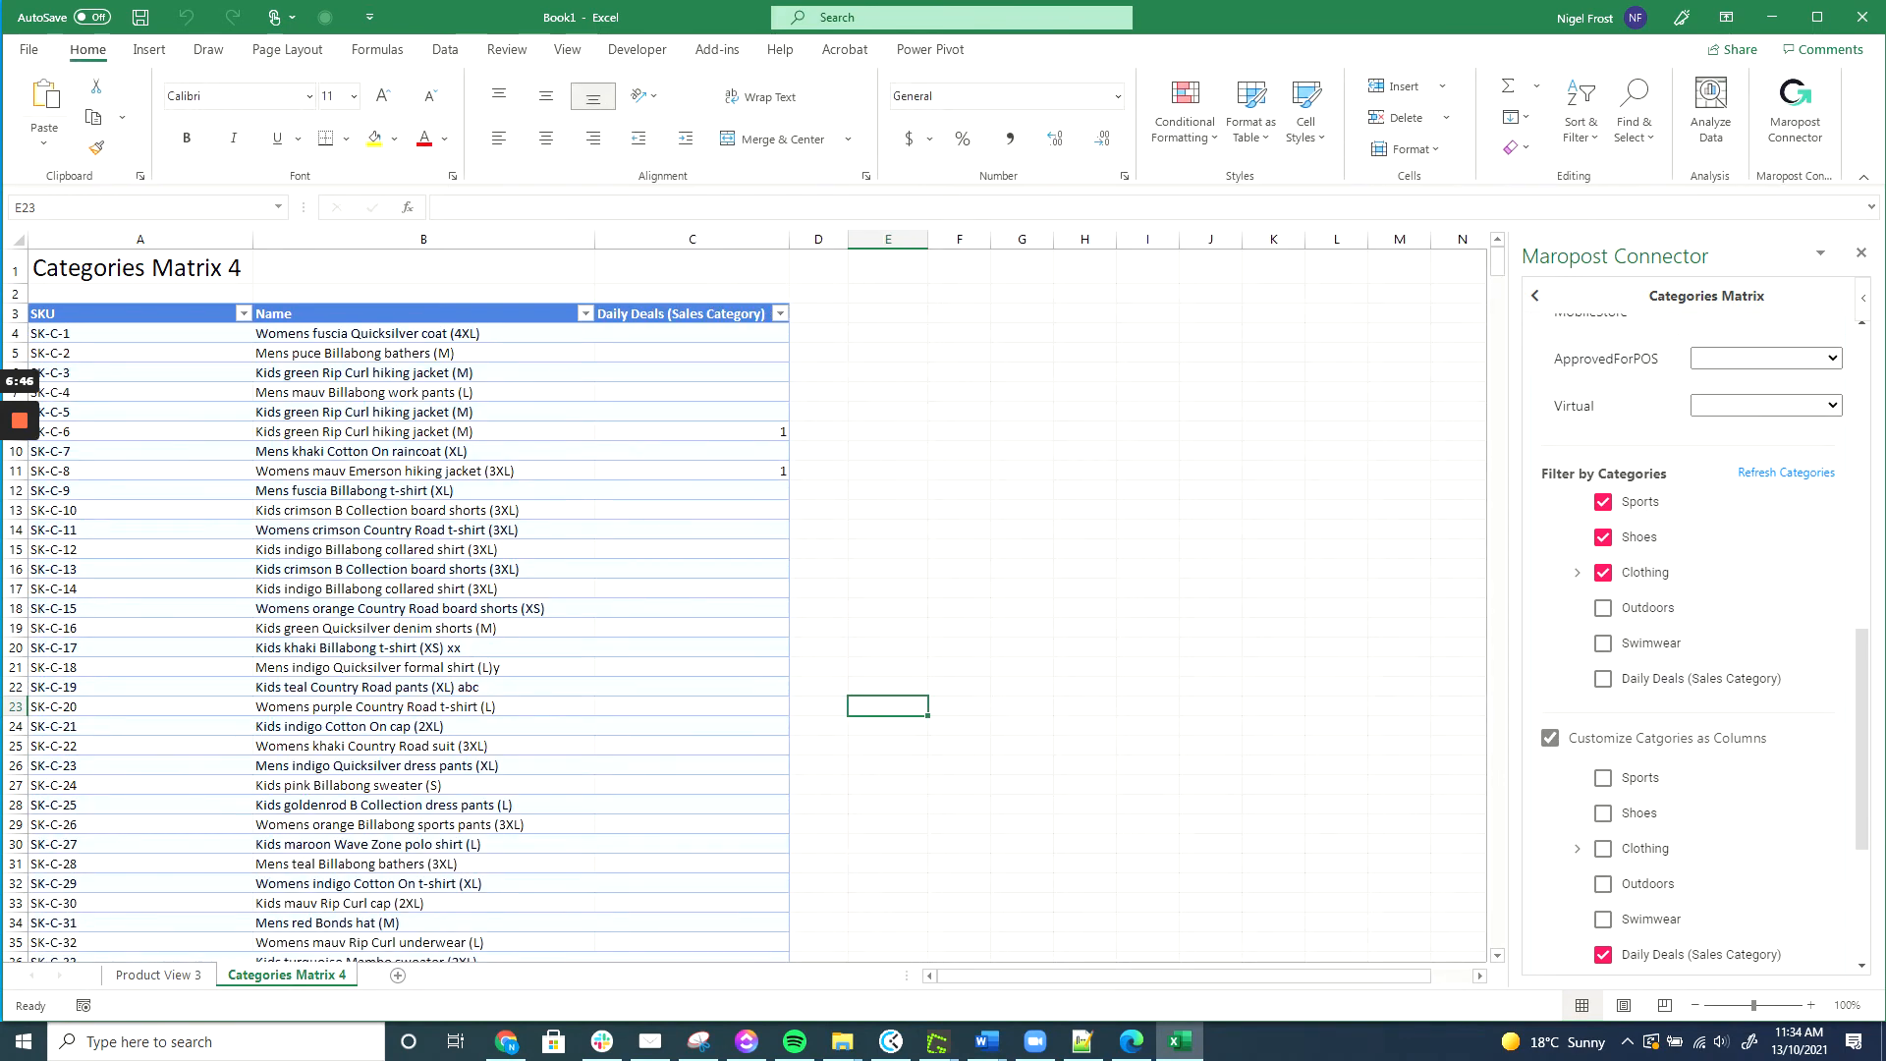
Clear the Daily Deals flags for SK-C-6 and SK-C-8, and enter 0 in C16 through C19.
left_click(751, 431)
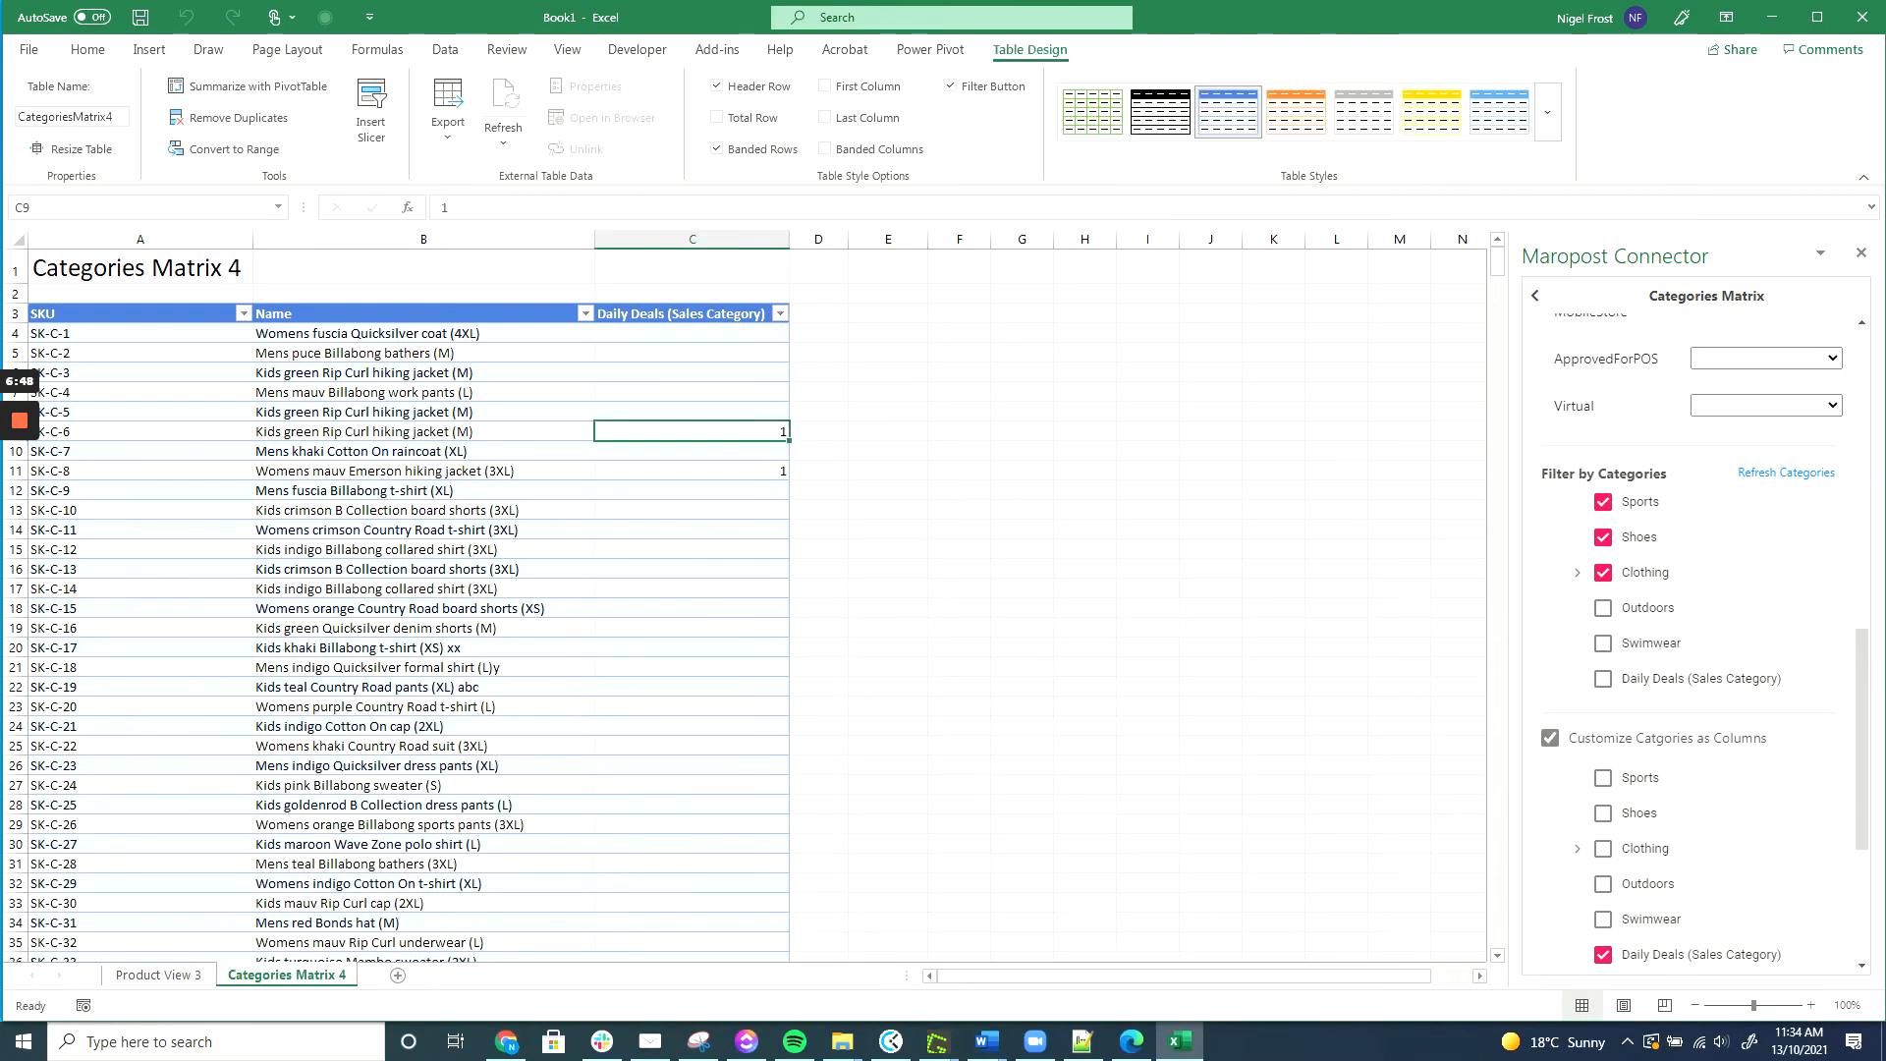
left_click(693, 470)
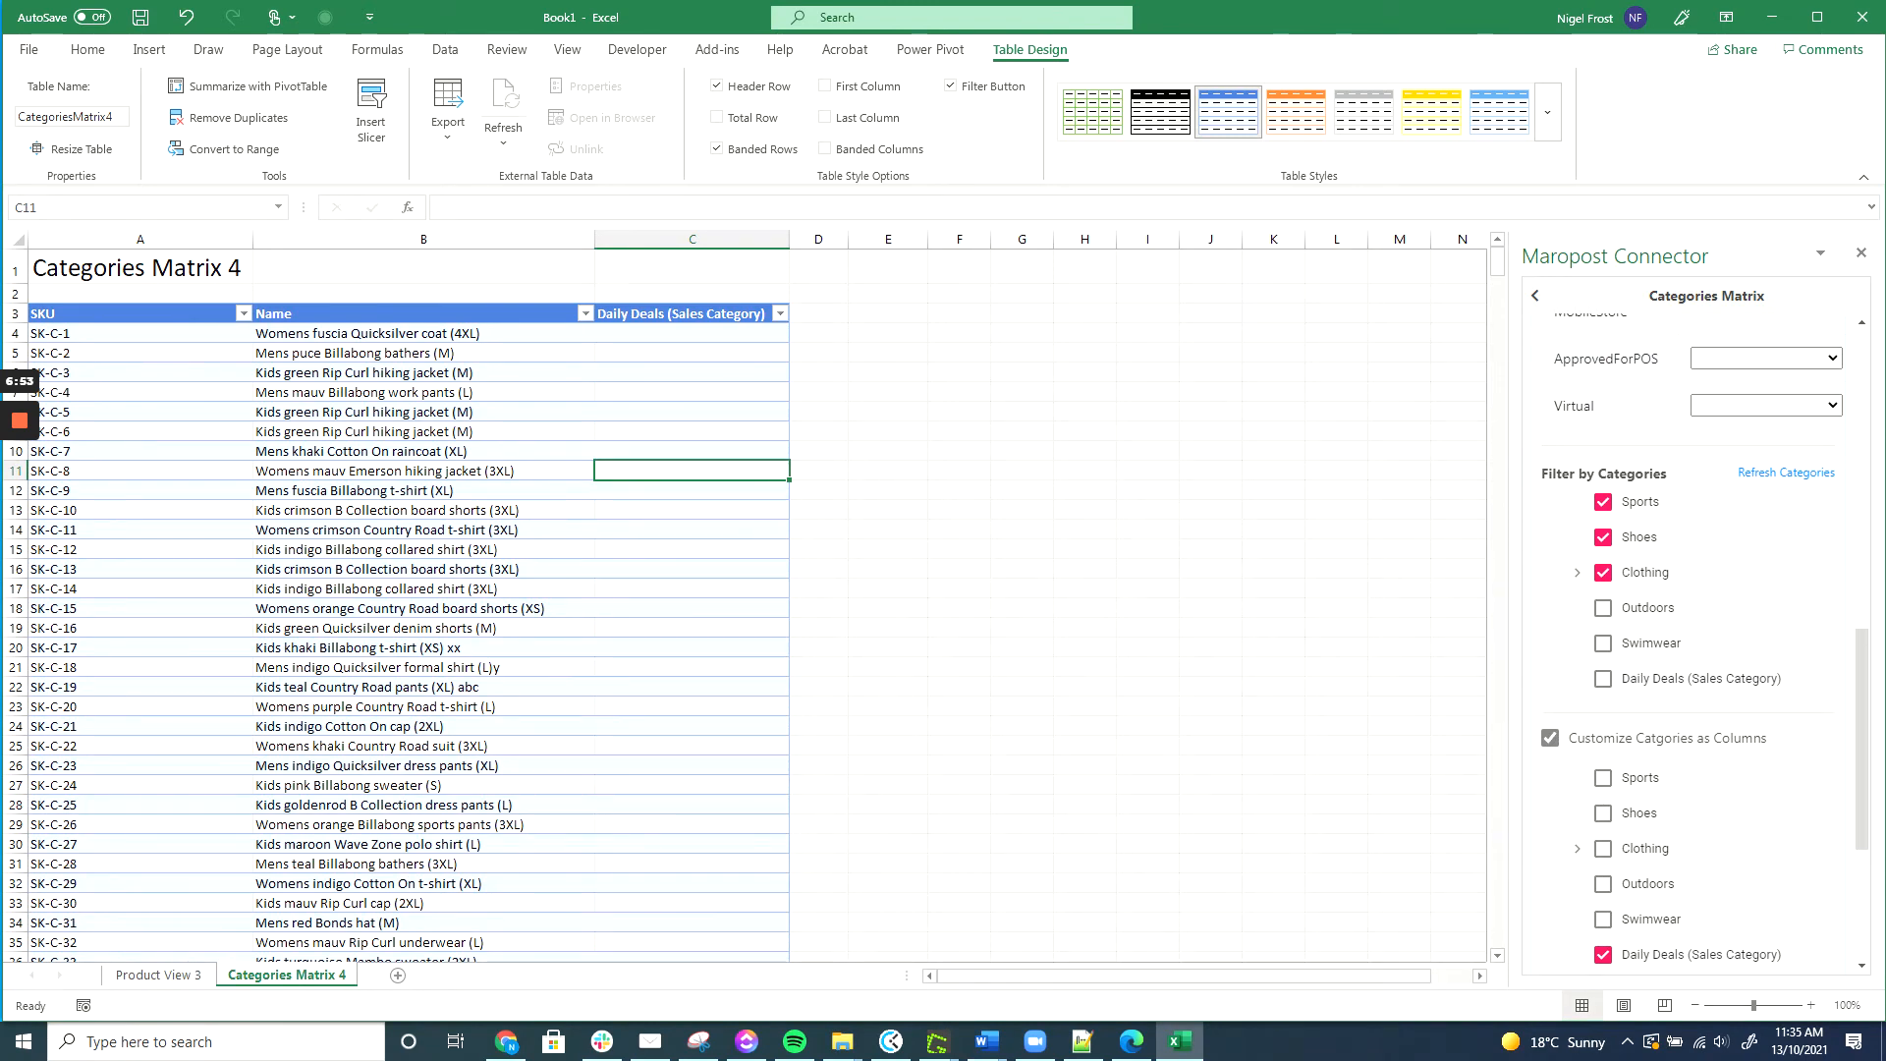
left_click(692, 569)
type("0")
key("Return")
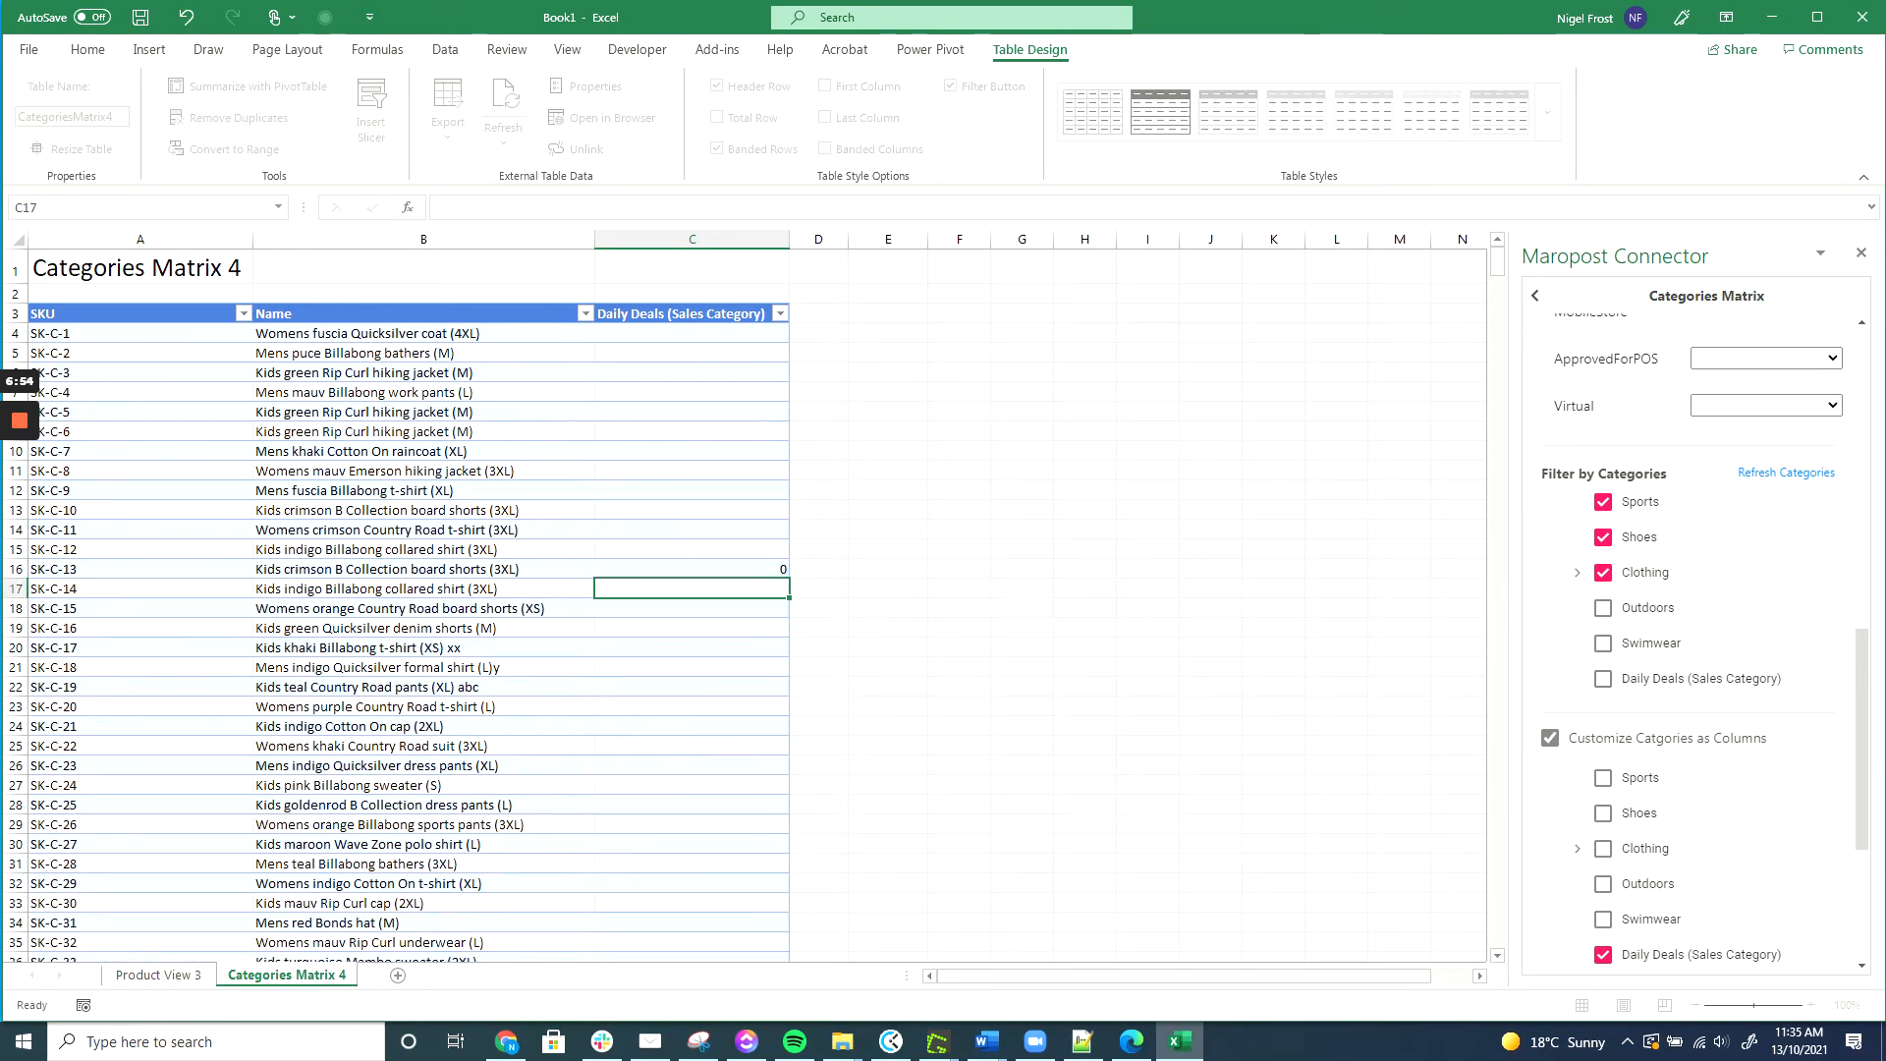
type("0")
key("Return")
type("0")
key("Return")
type("0")
key("Return")
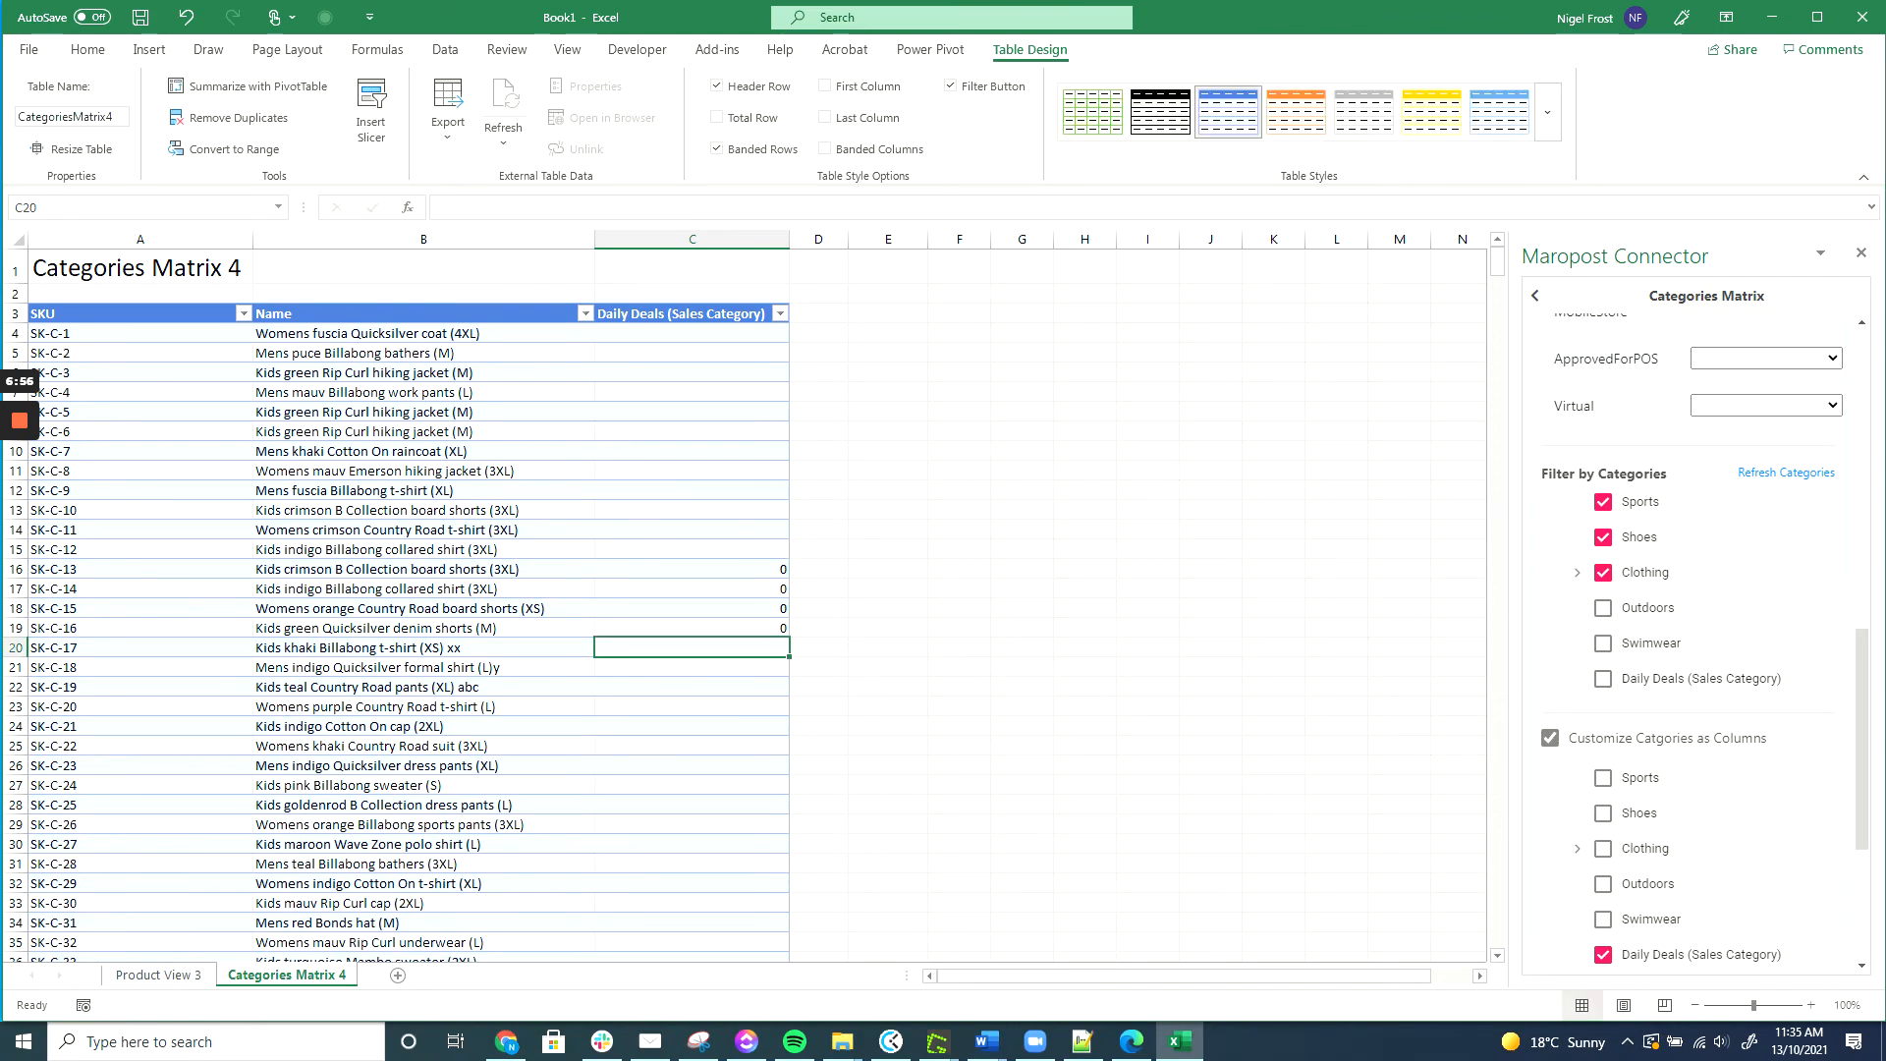
scroll(393, 589, "down", 2)
scroll(1689, 674, "down", 3)
scroll(393, 589, "up", 2)
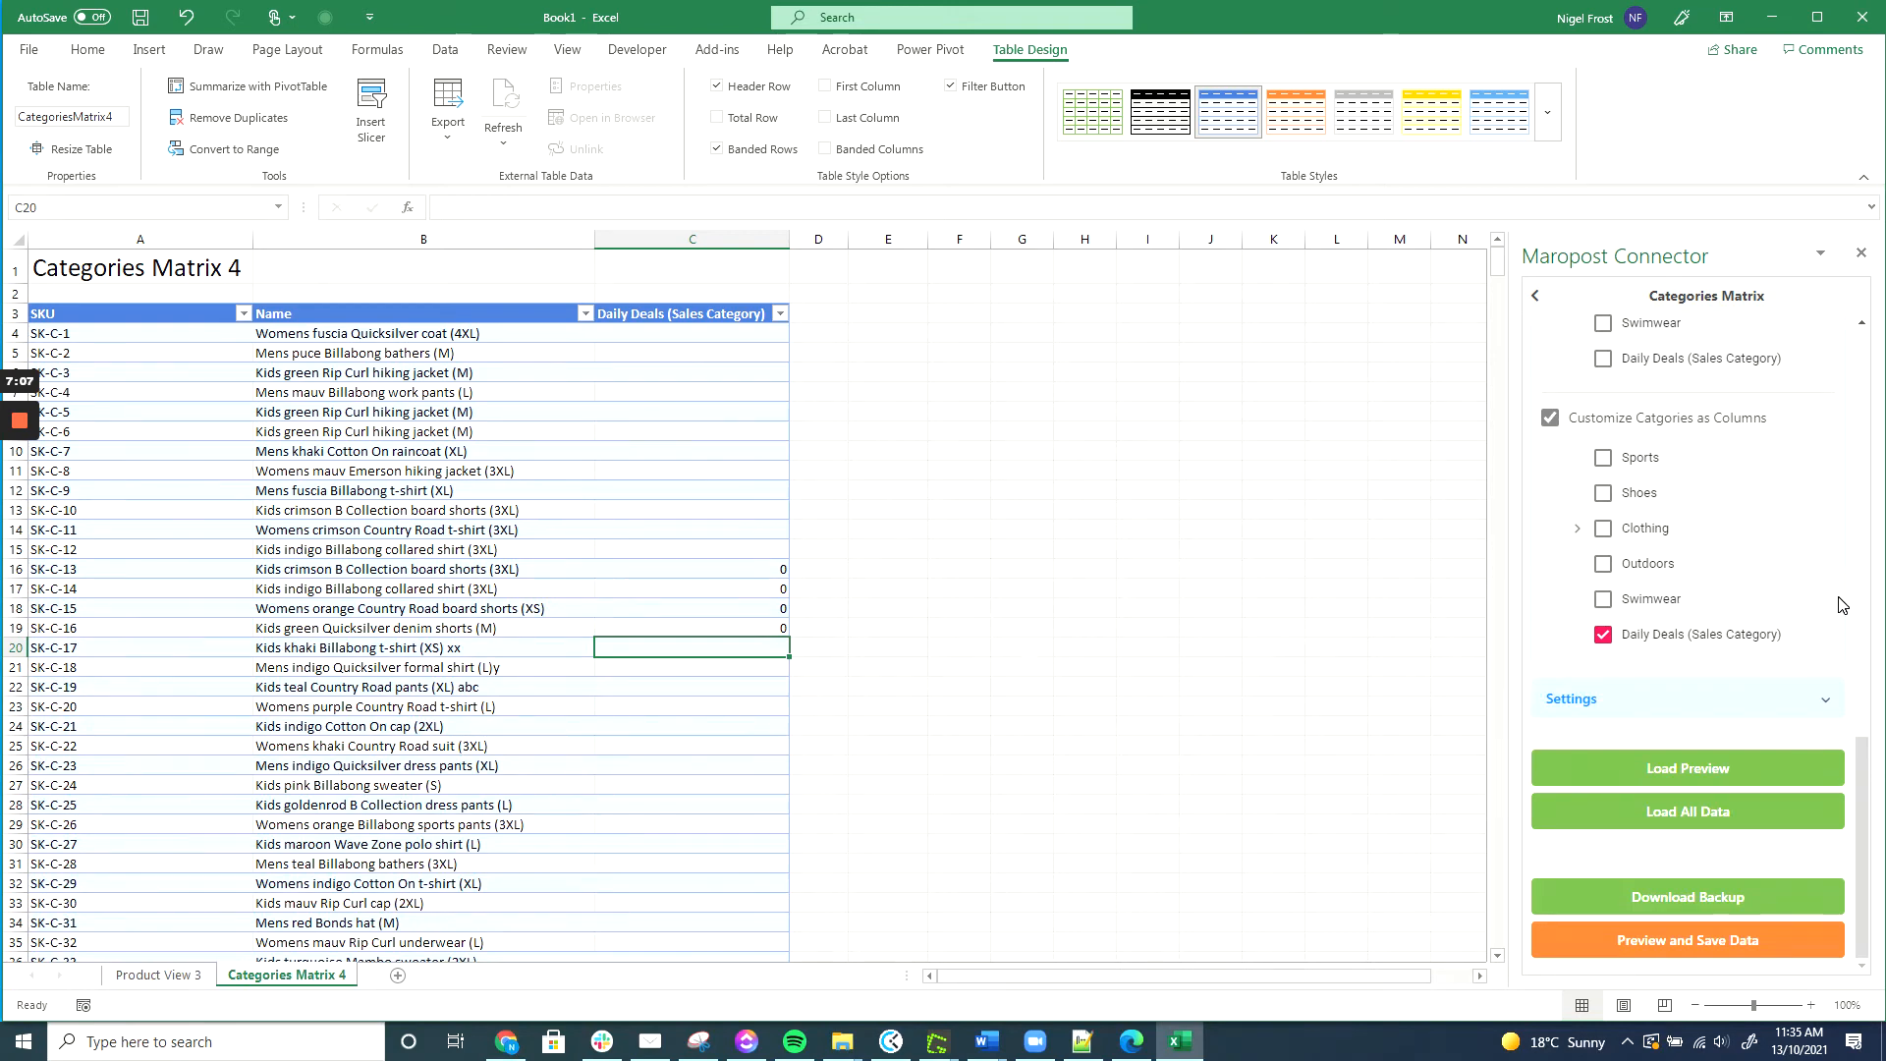
Save the edited Daily Deals cells to the store and add a blank Sheet3.
left_click(1736, 941)
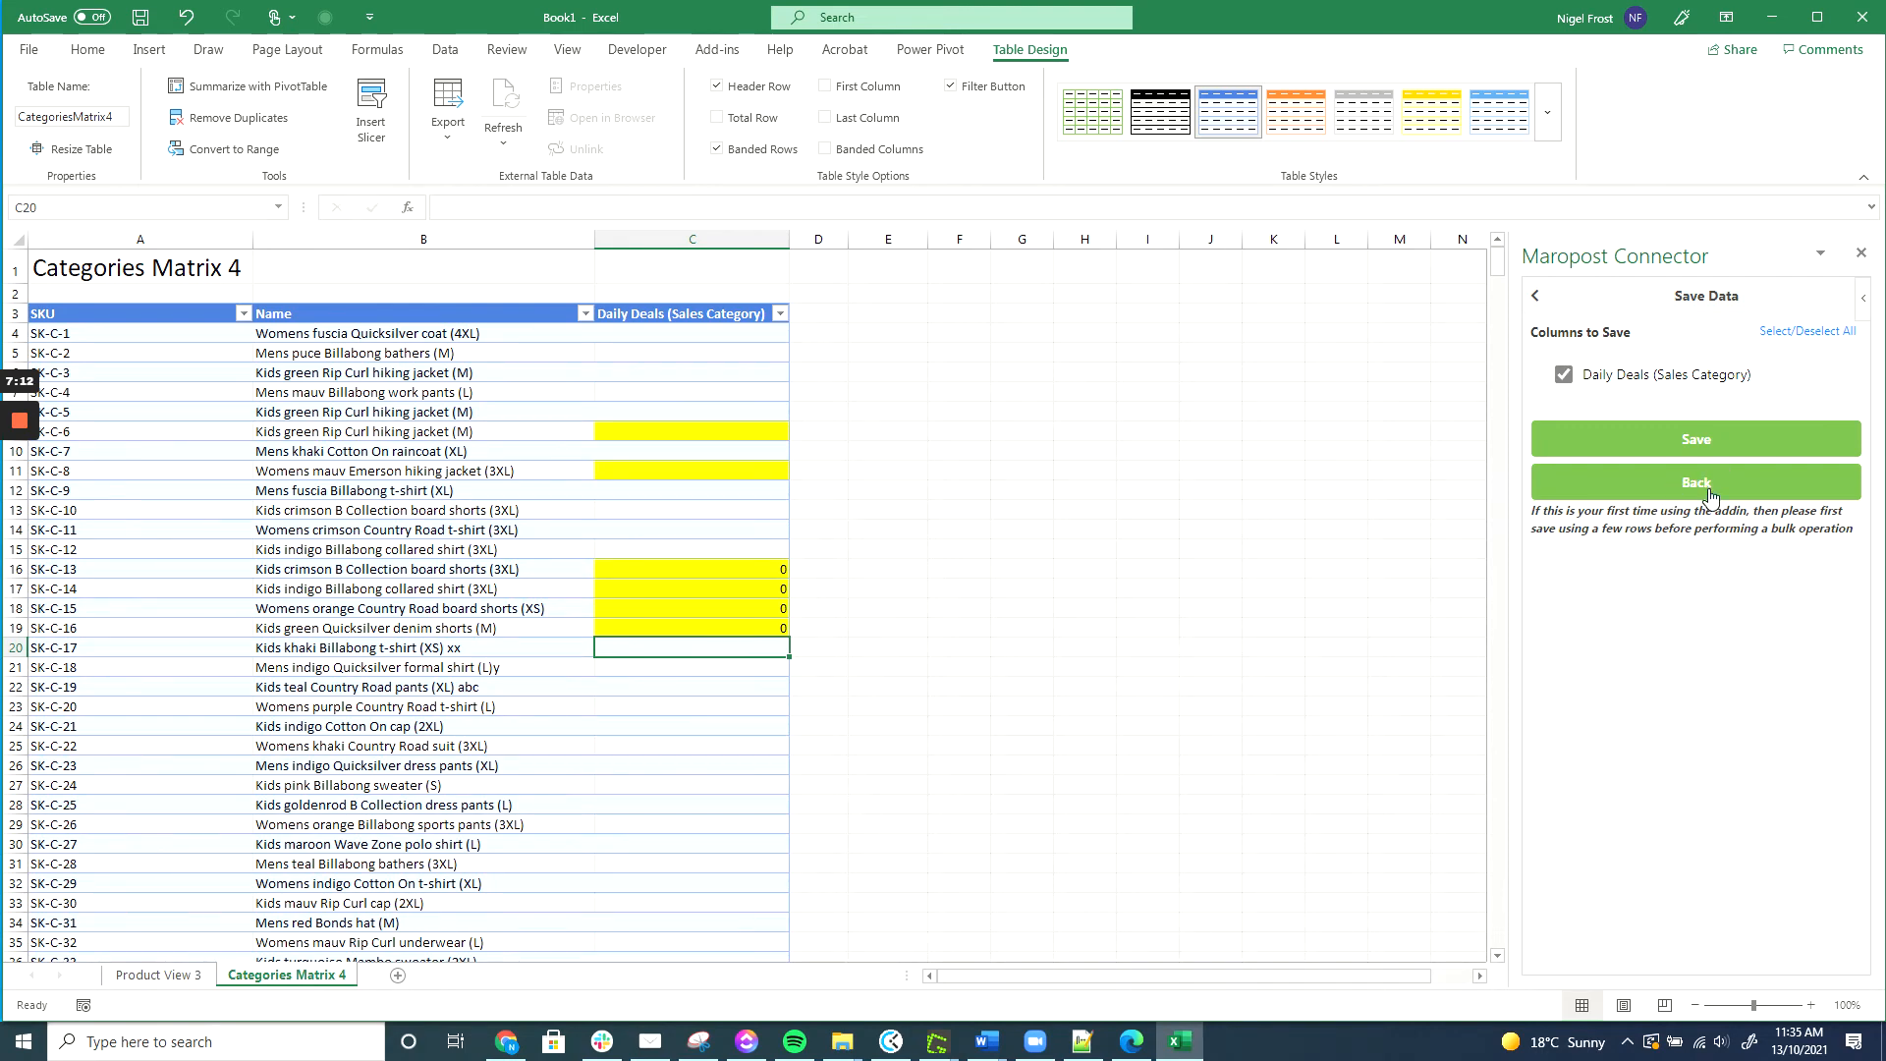
left_click(1702, 450)
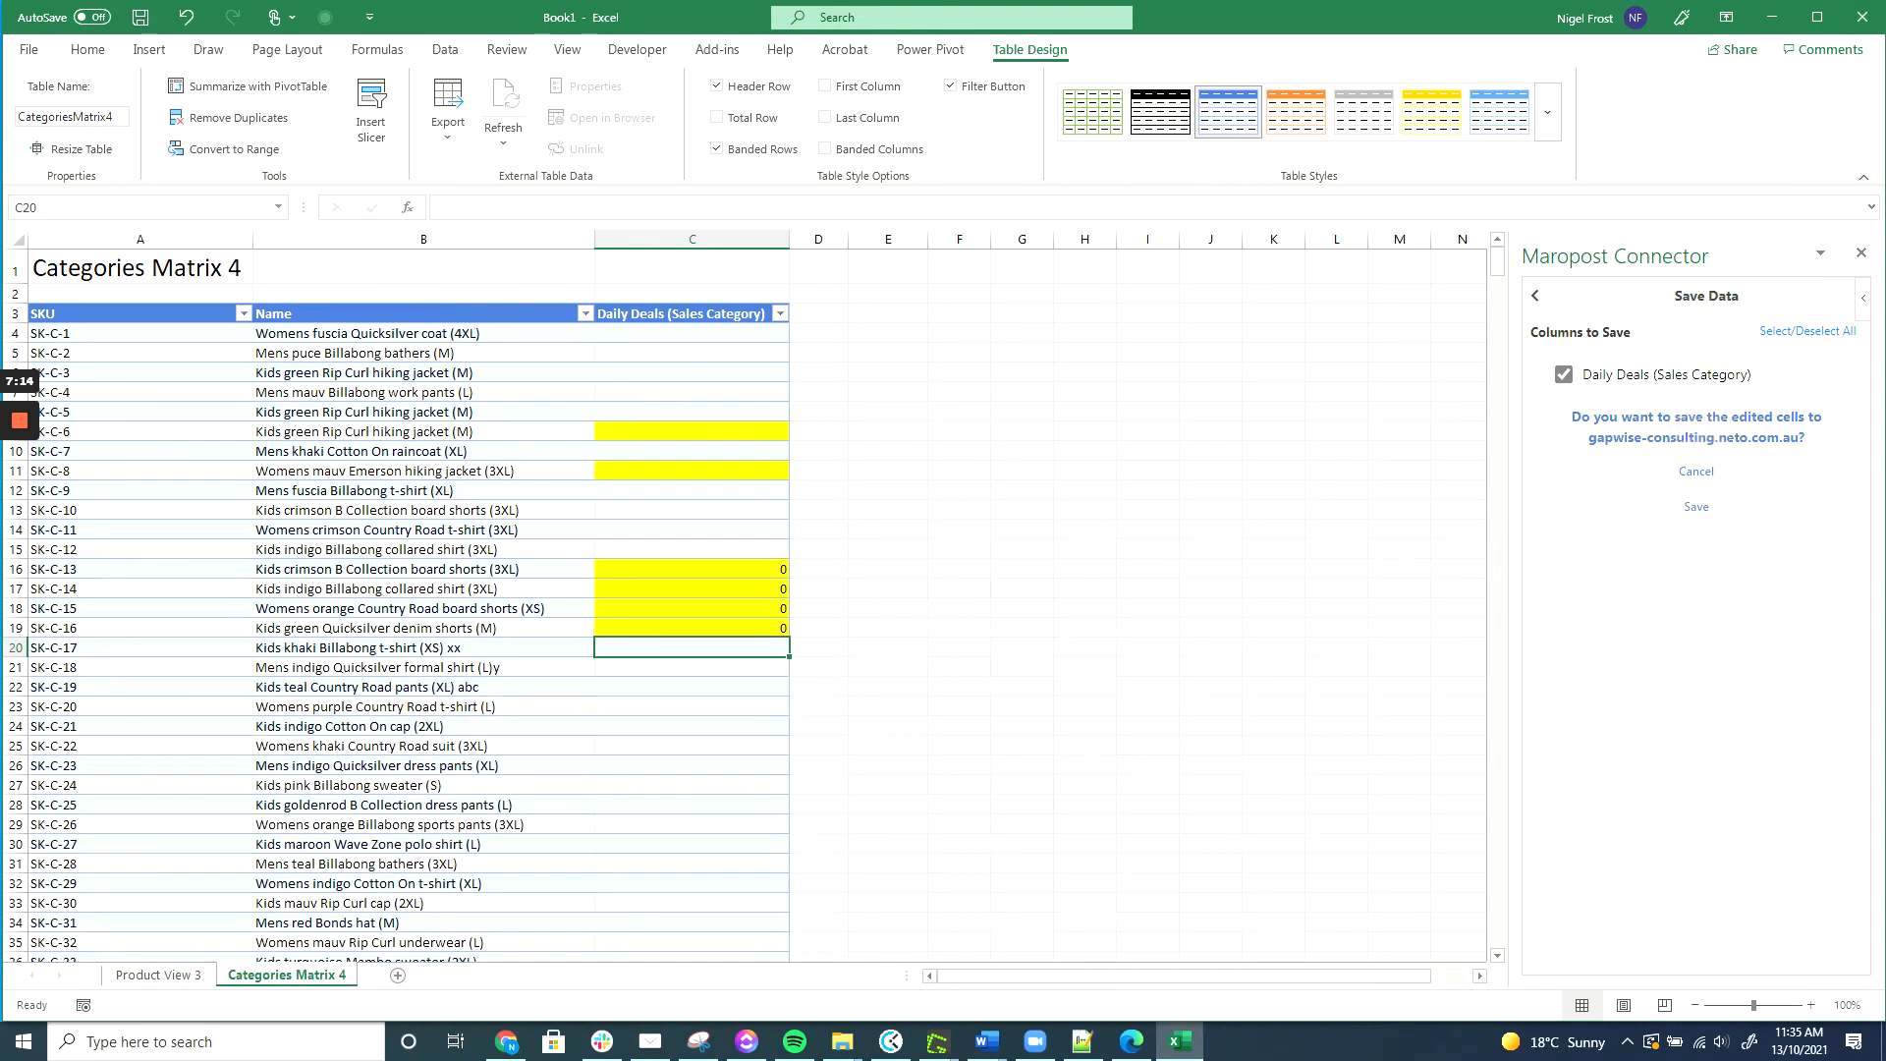
left_click(1708, 509)
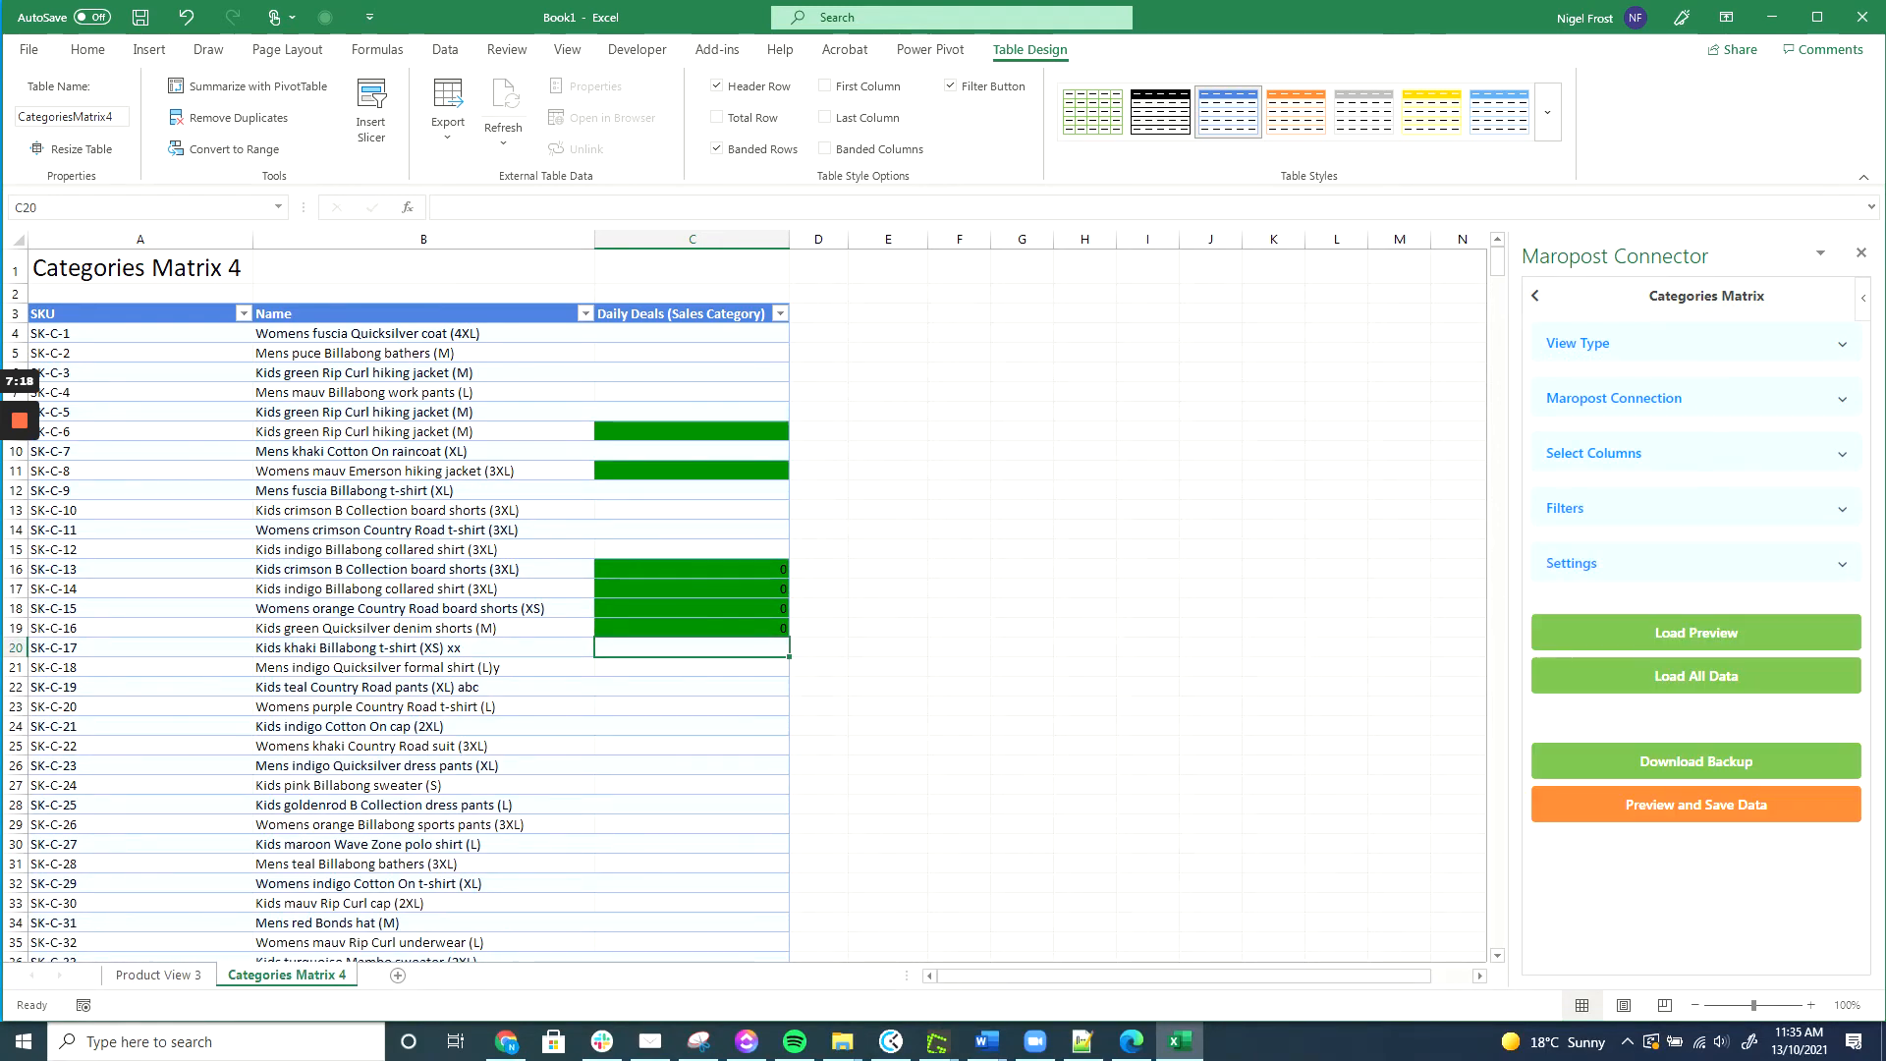
left_click(398, 975)
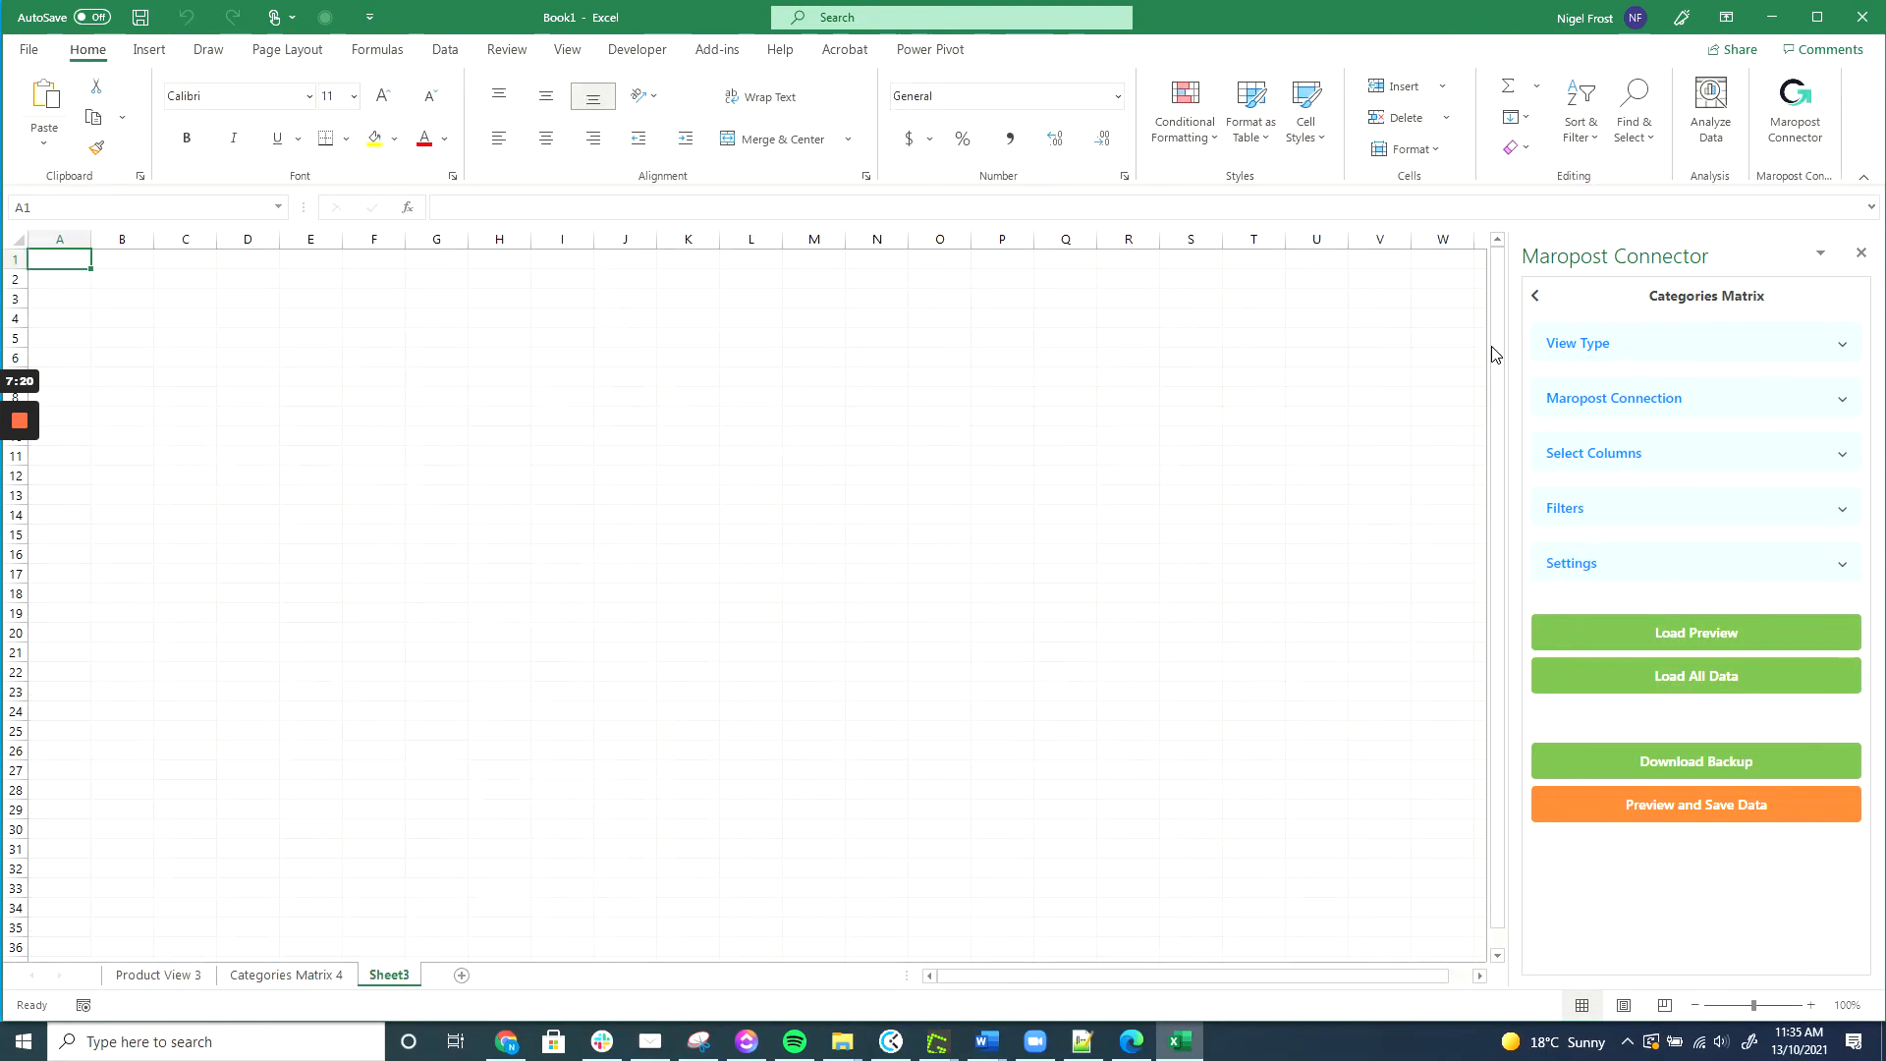
Start a Warehouse/Stock Matrix view loading SKU and Name columns.
left_click(1535, 296)
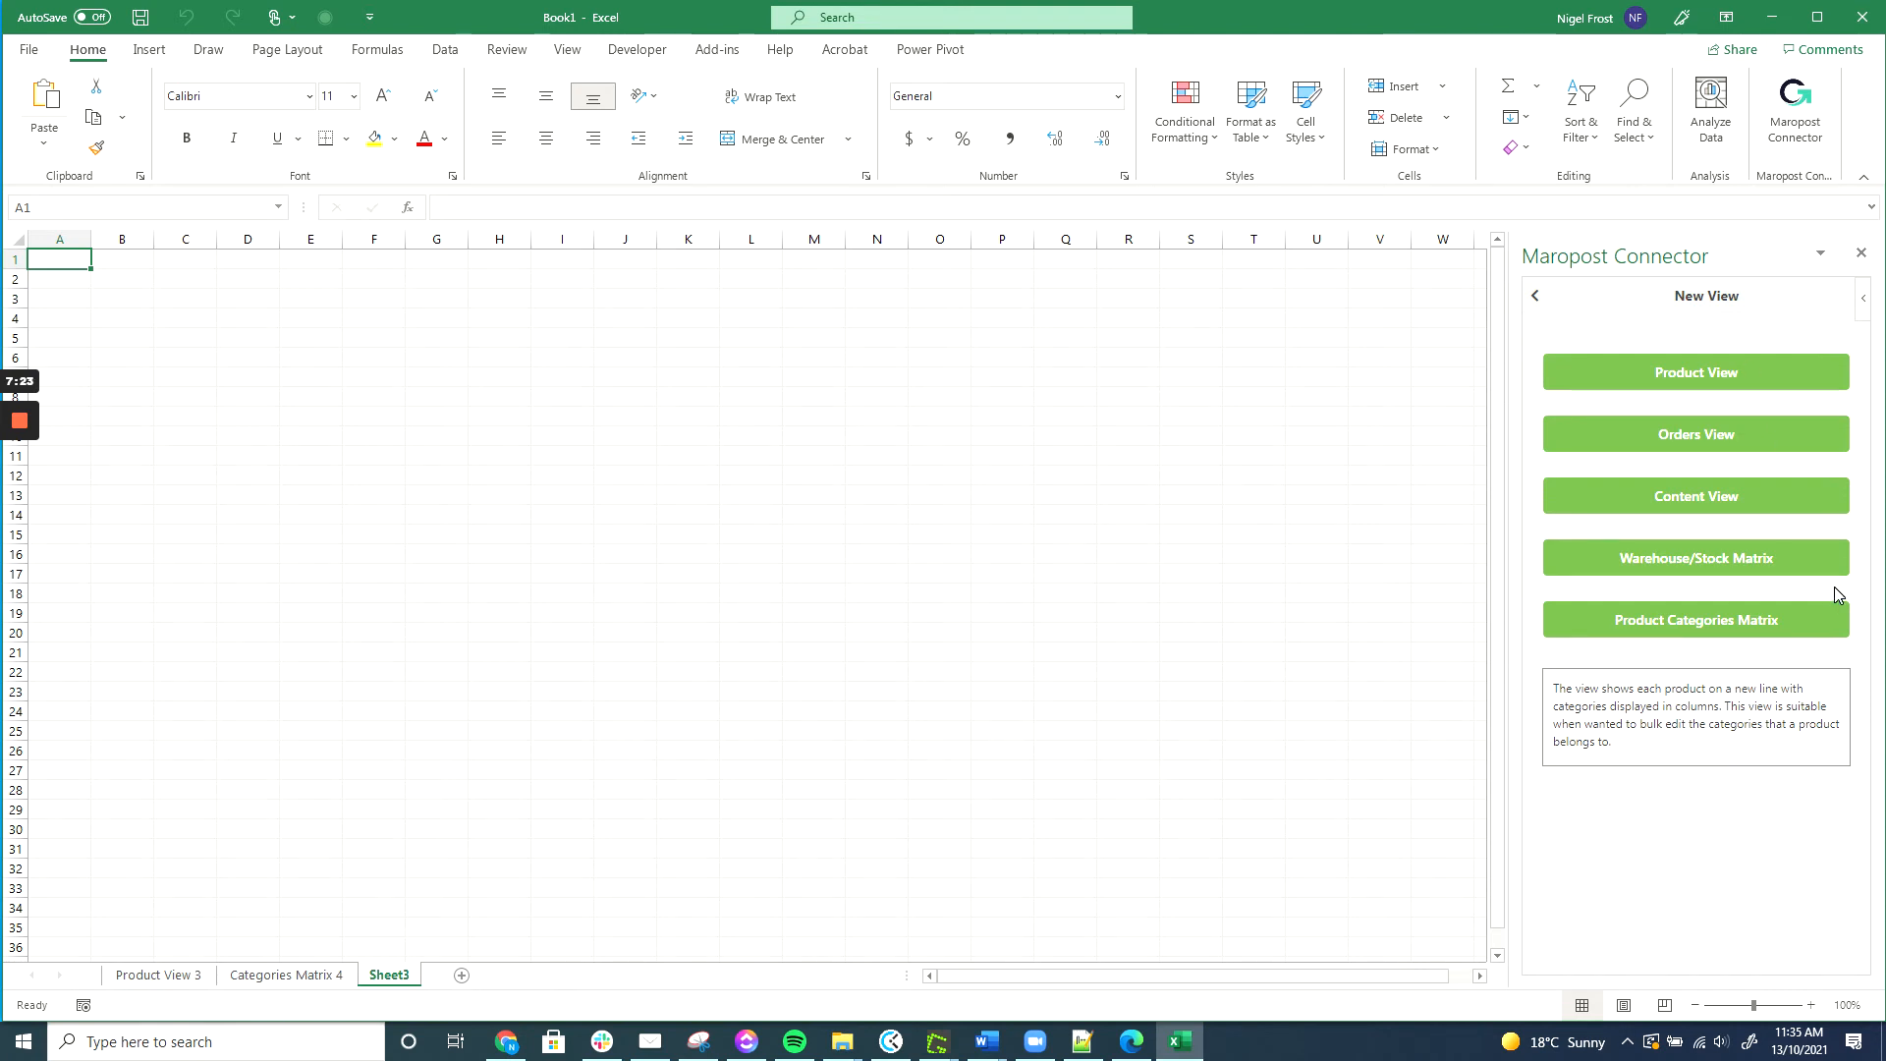
left_click(1711, 563)
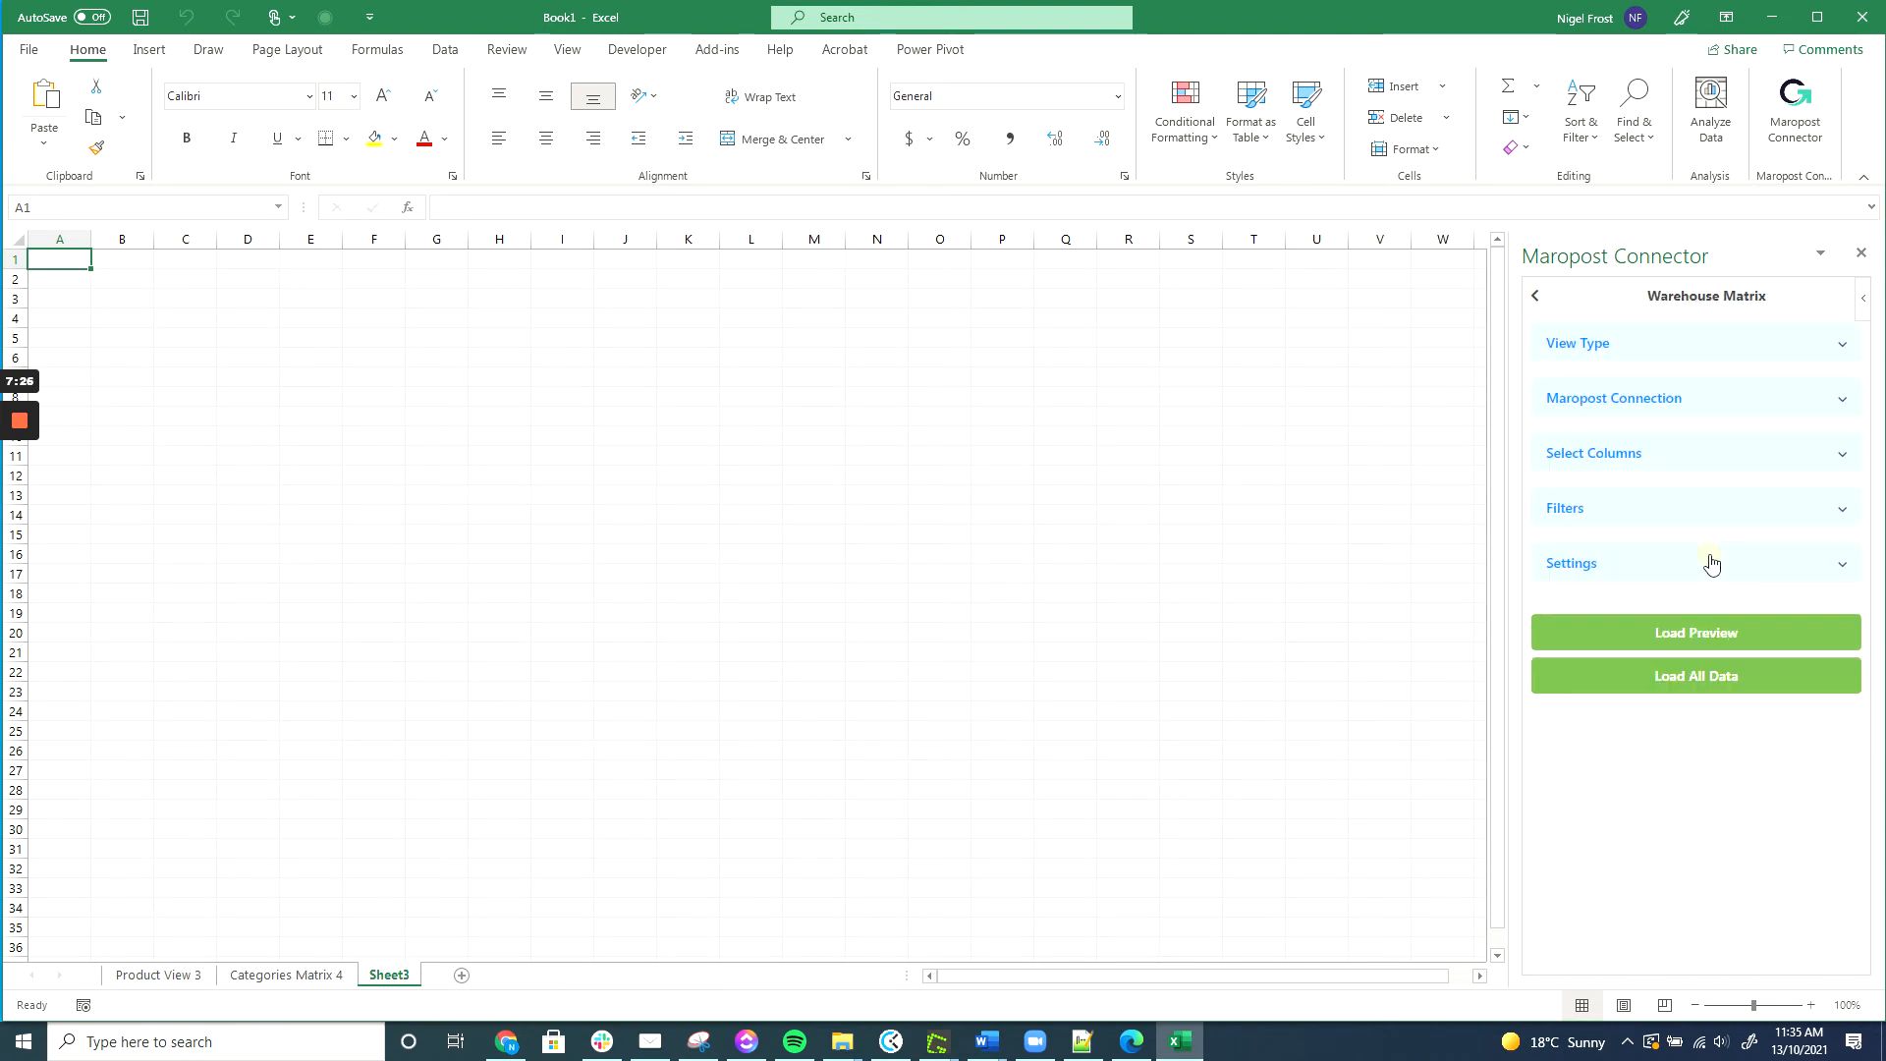
left_click(1682, 461)
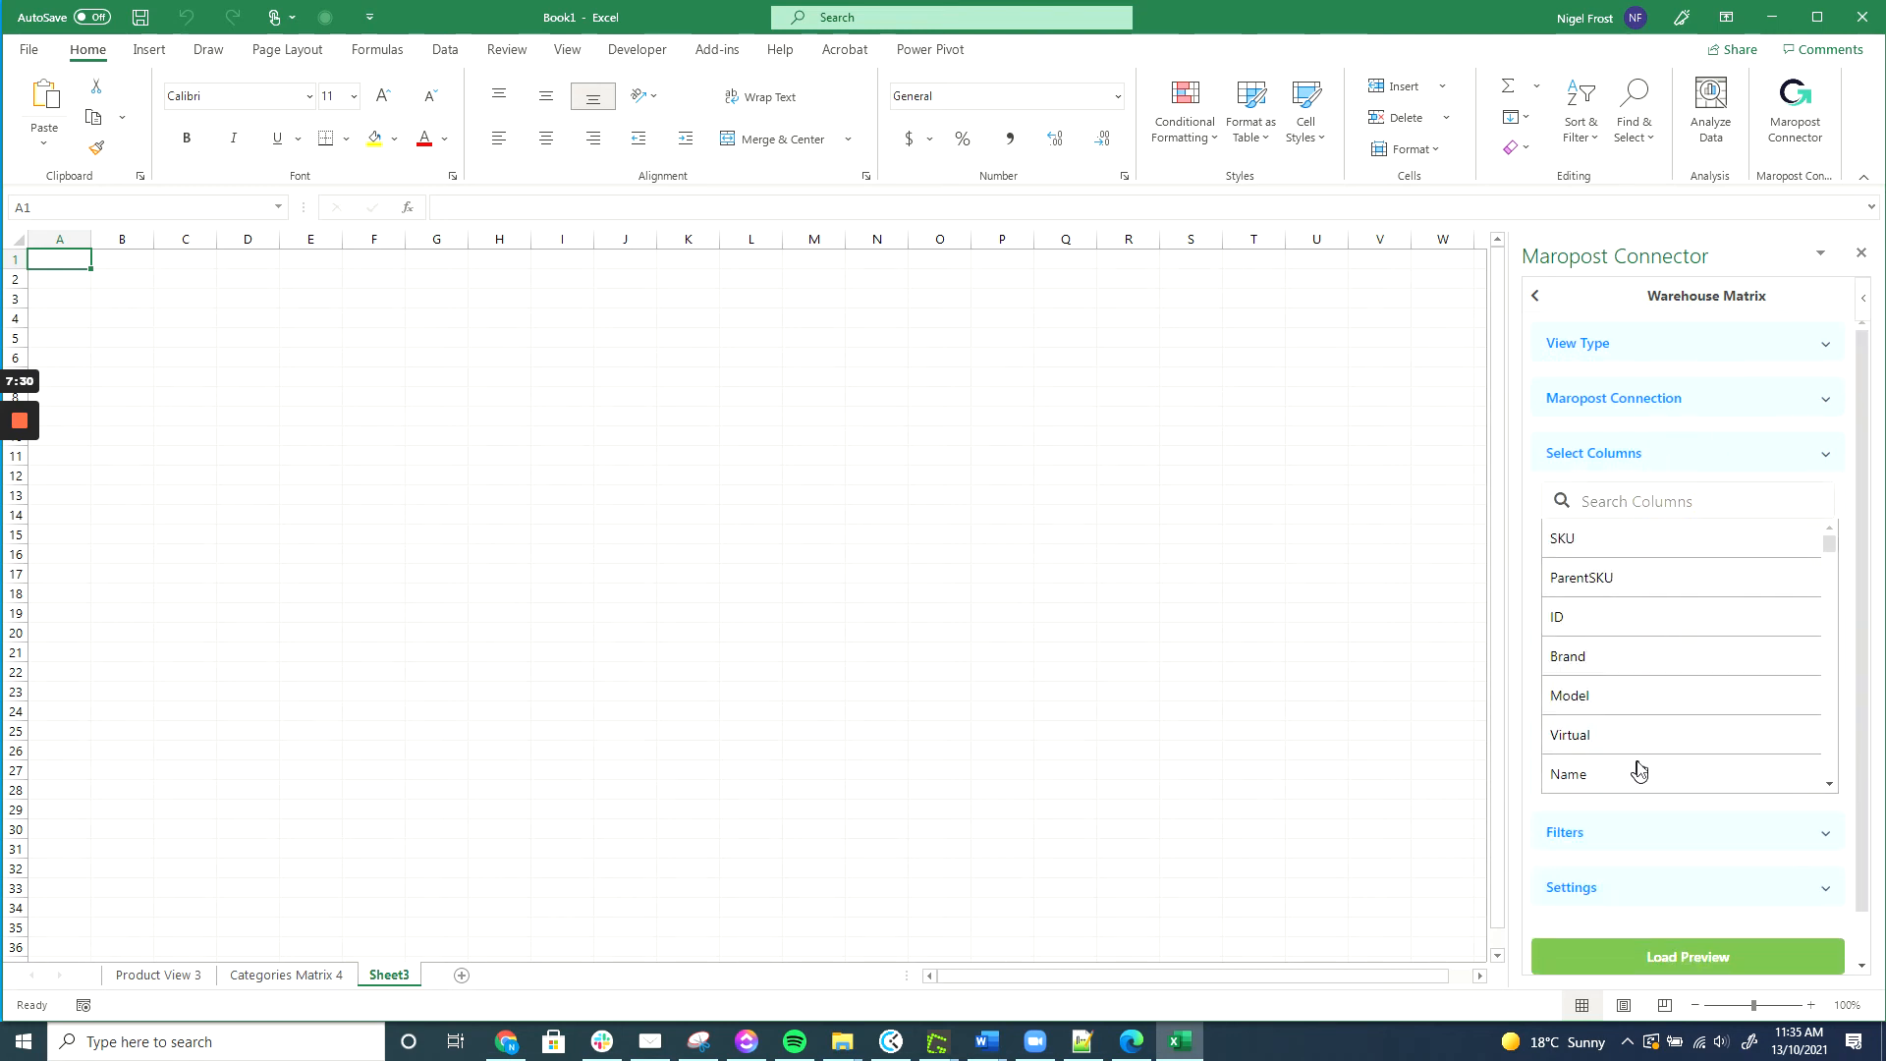
left_click(1637, 775)
Filter to Sports and Shoes with Brisbane, Kalgoorlie, Perth and Sydney warehouses, and load the data.
left_click(1630, 840)
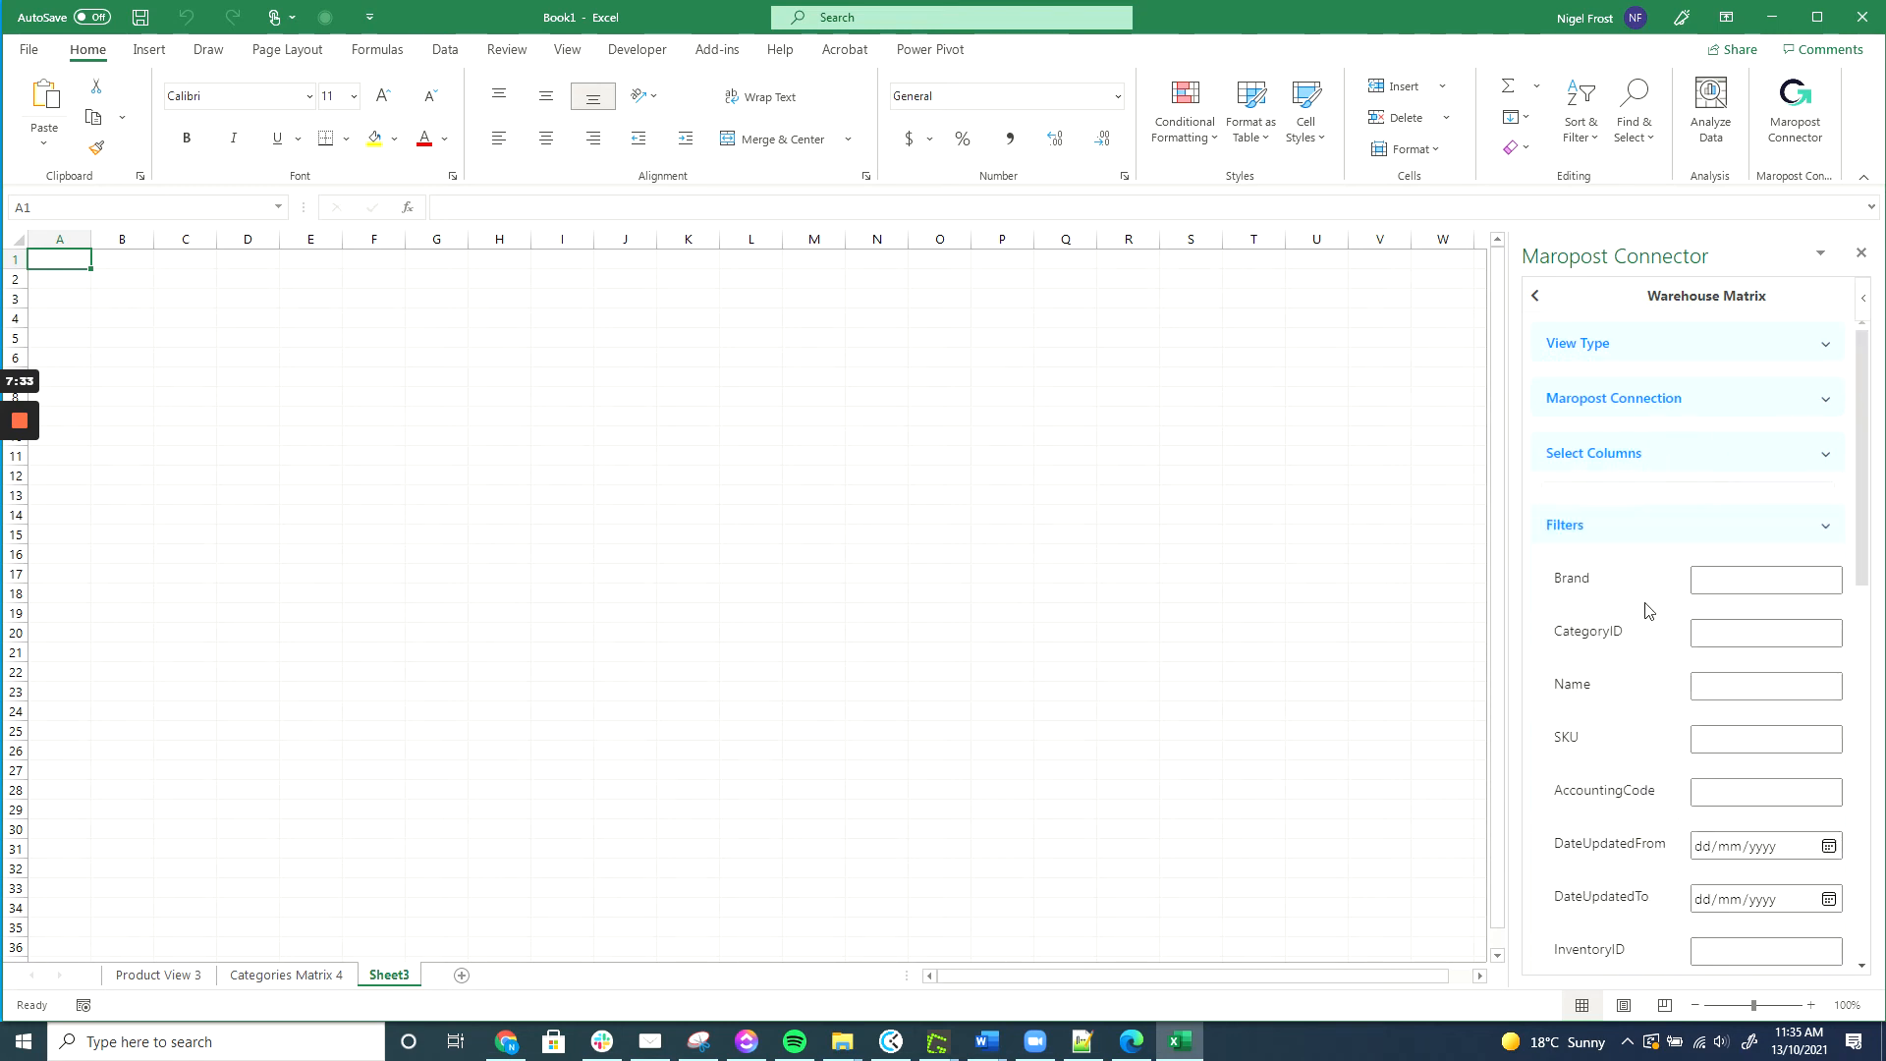
scroll(1676, 602, "down", 10)
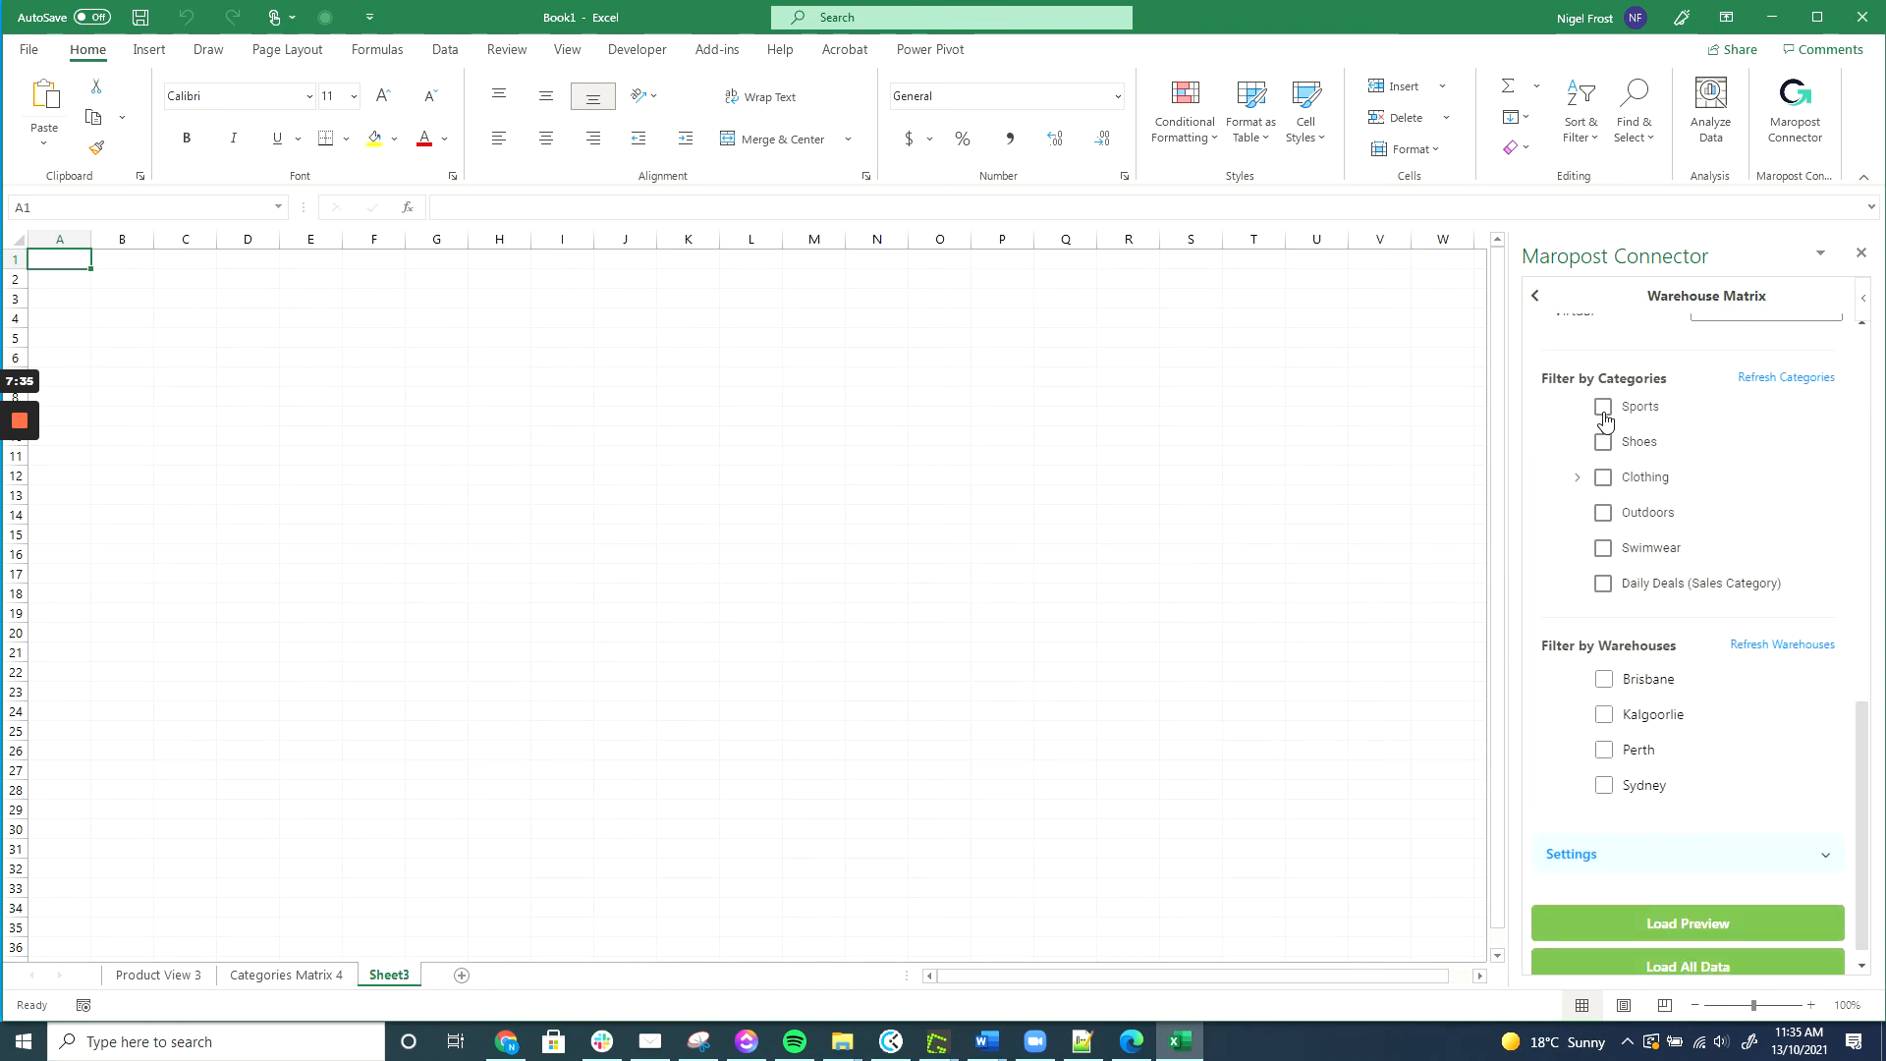
left_click(1600, 409)
left_click(1601, 445)
left_click(1601, 444)
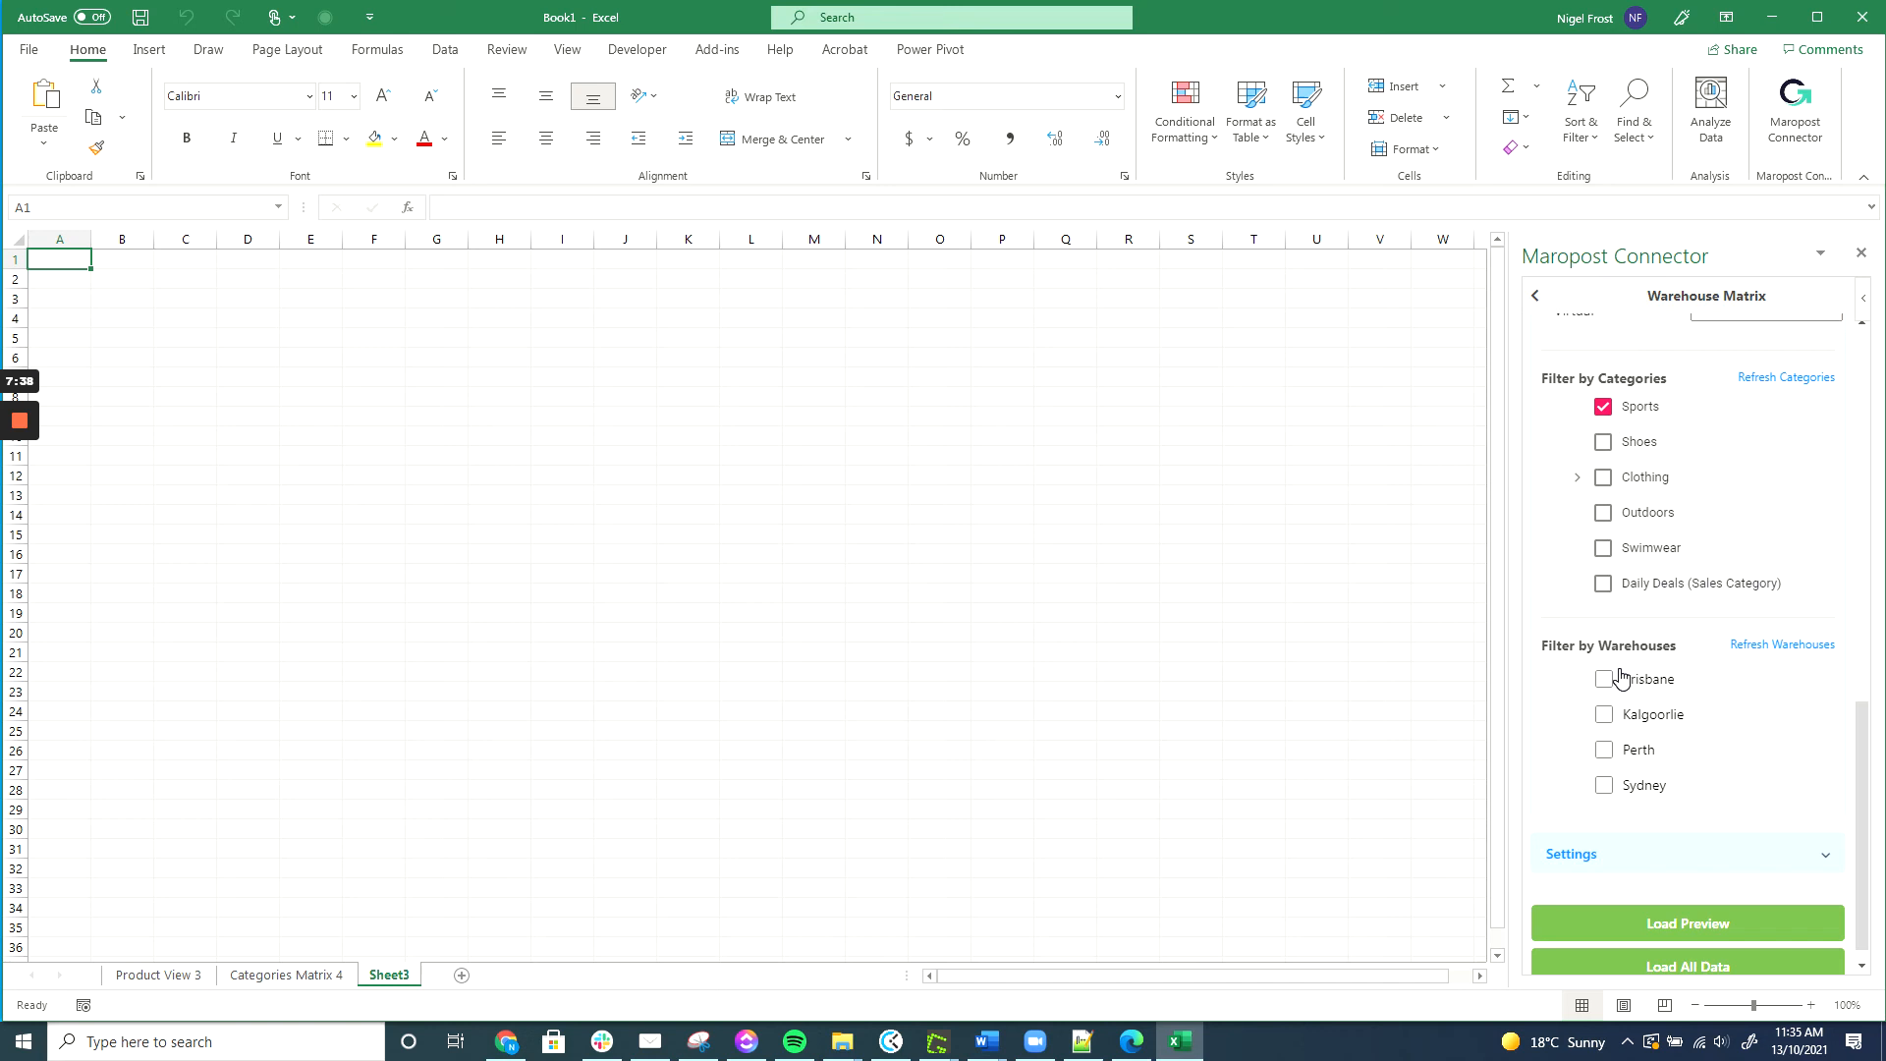
left_click(1603, 442)
left_click(1603, 679)
left_click(1604, 714)
left_click(1604, 749)
left_click(1603, 785)
scroll(1683, 700, "down", 1)
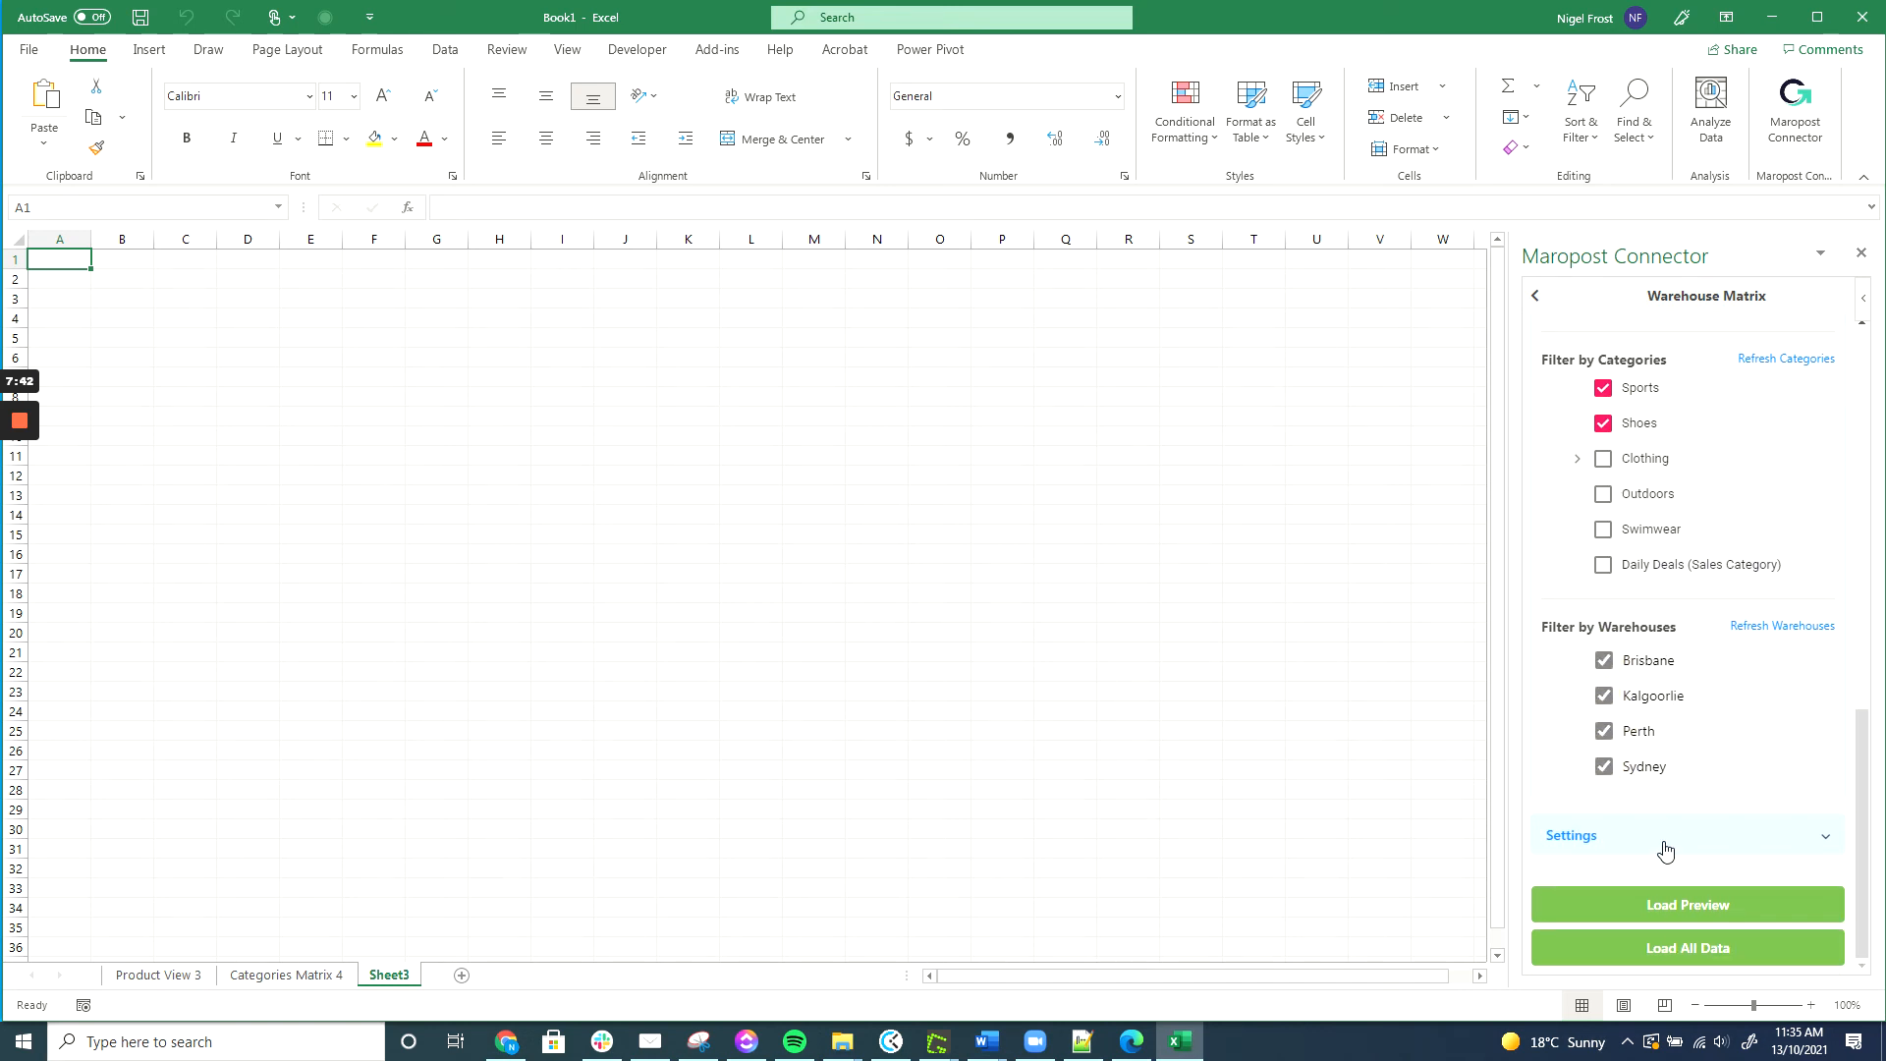
left_click(1680, 949)
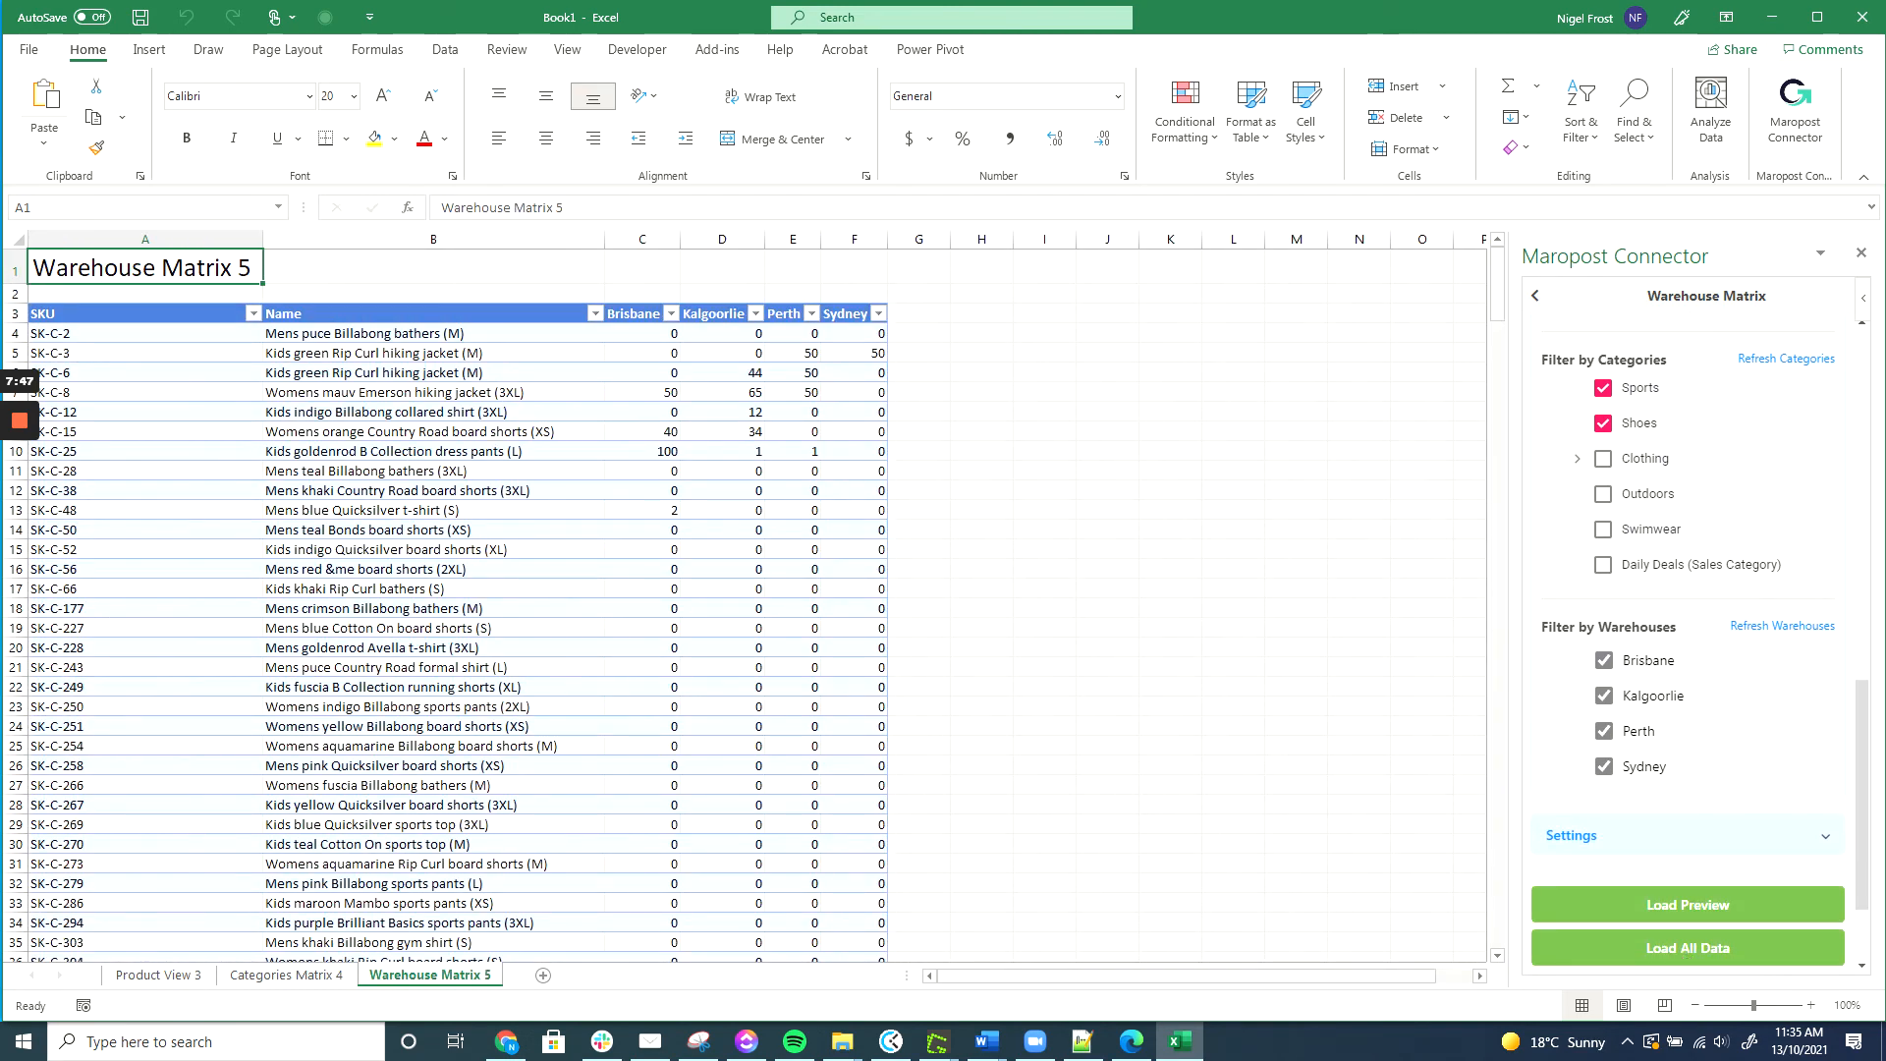
Set SK-C-52's stock to 10 in all four warehouses (C15:F15).
left_click(643, 549)
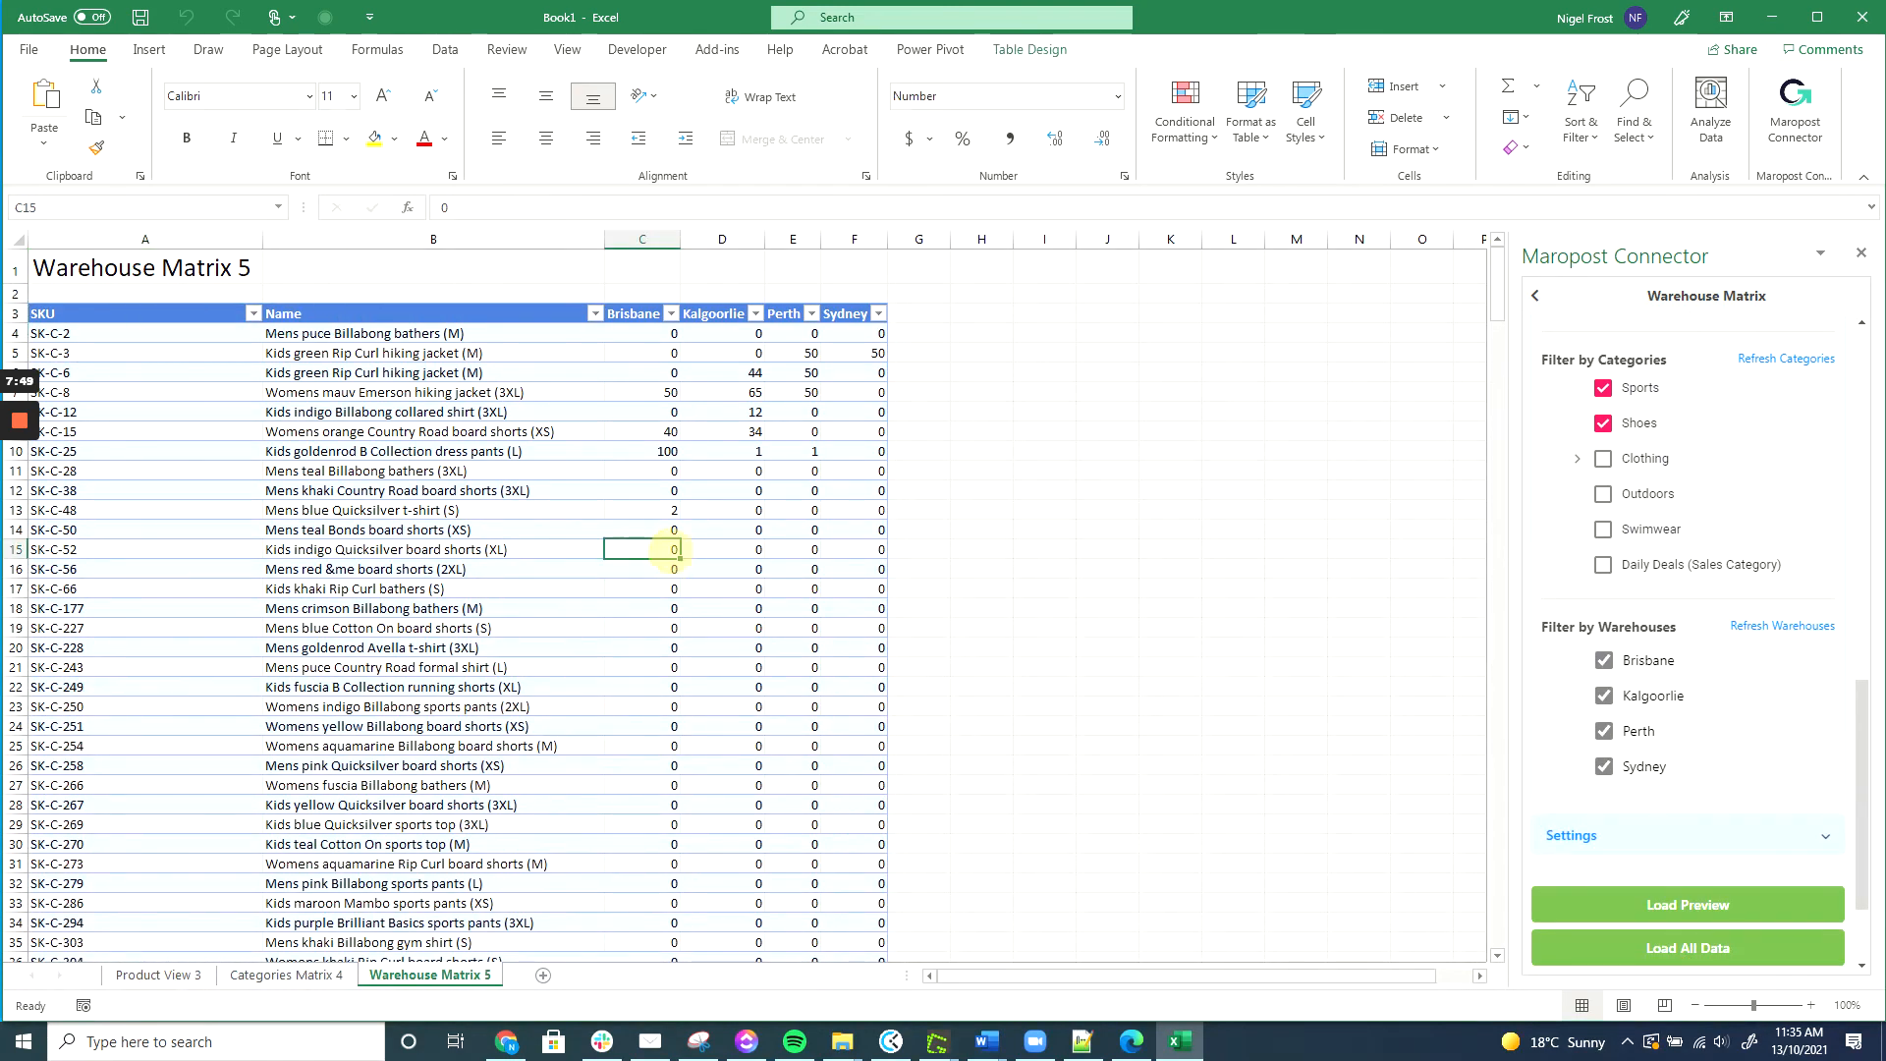
type("10")
key("ctrl+Return")
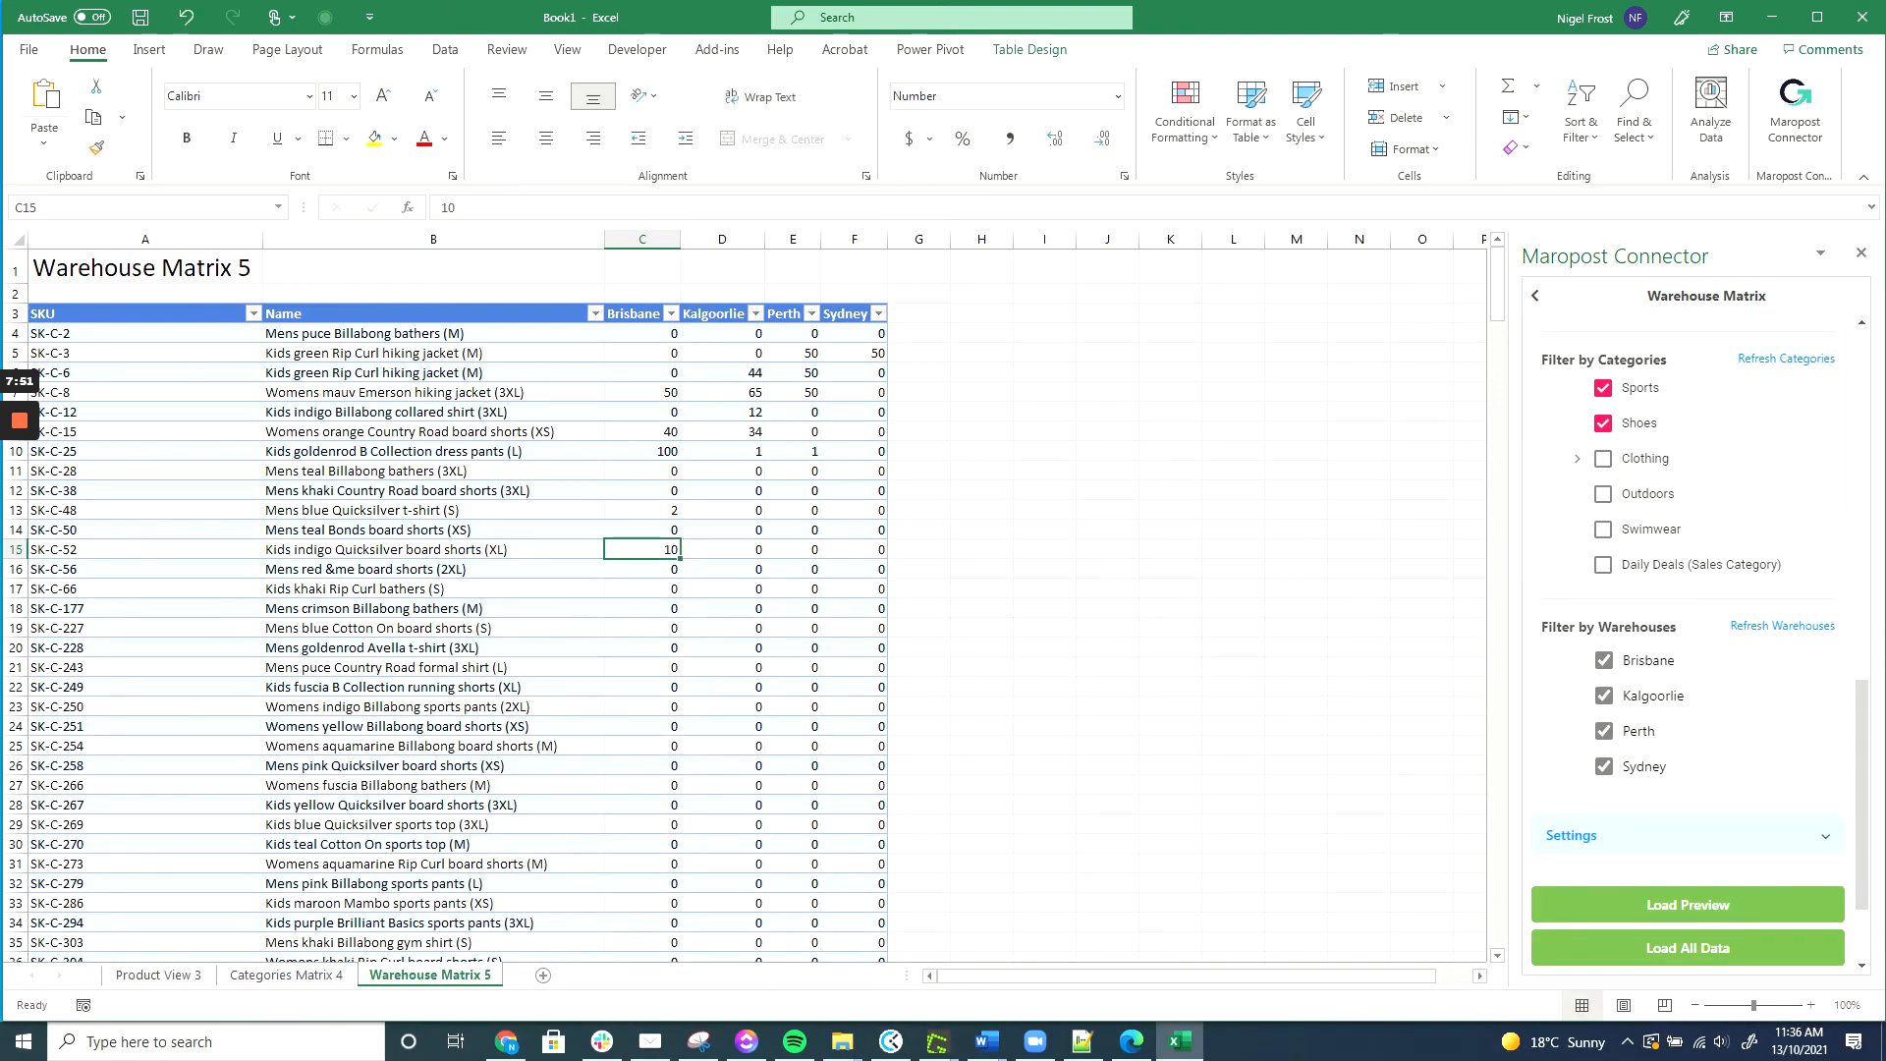
key("ctrl+c")
left_click_drag(642, 549, 865, 550)
key("ctrl+v")
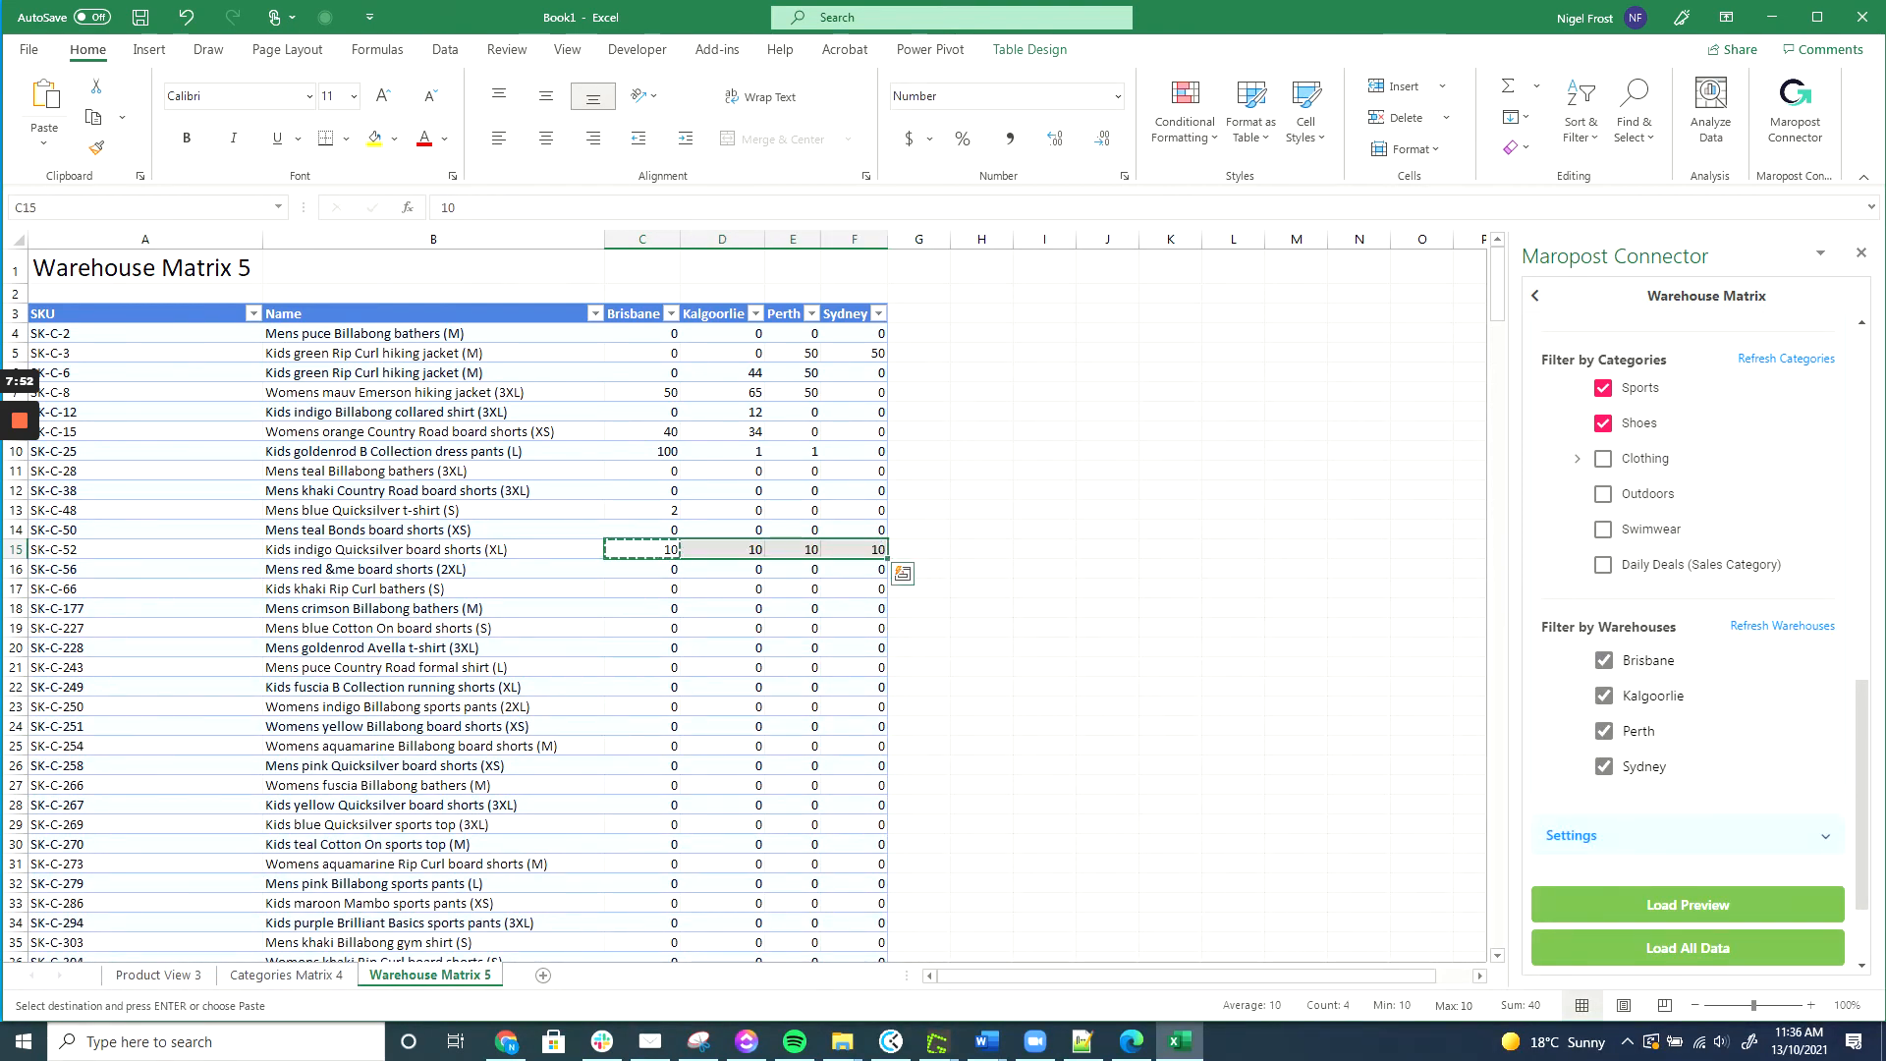
key("Down")
scroll(1748, 717, "down", 2)
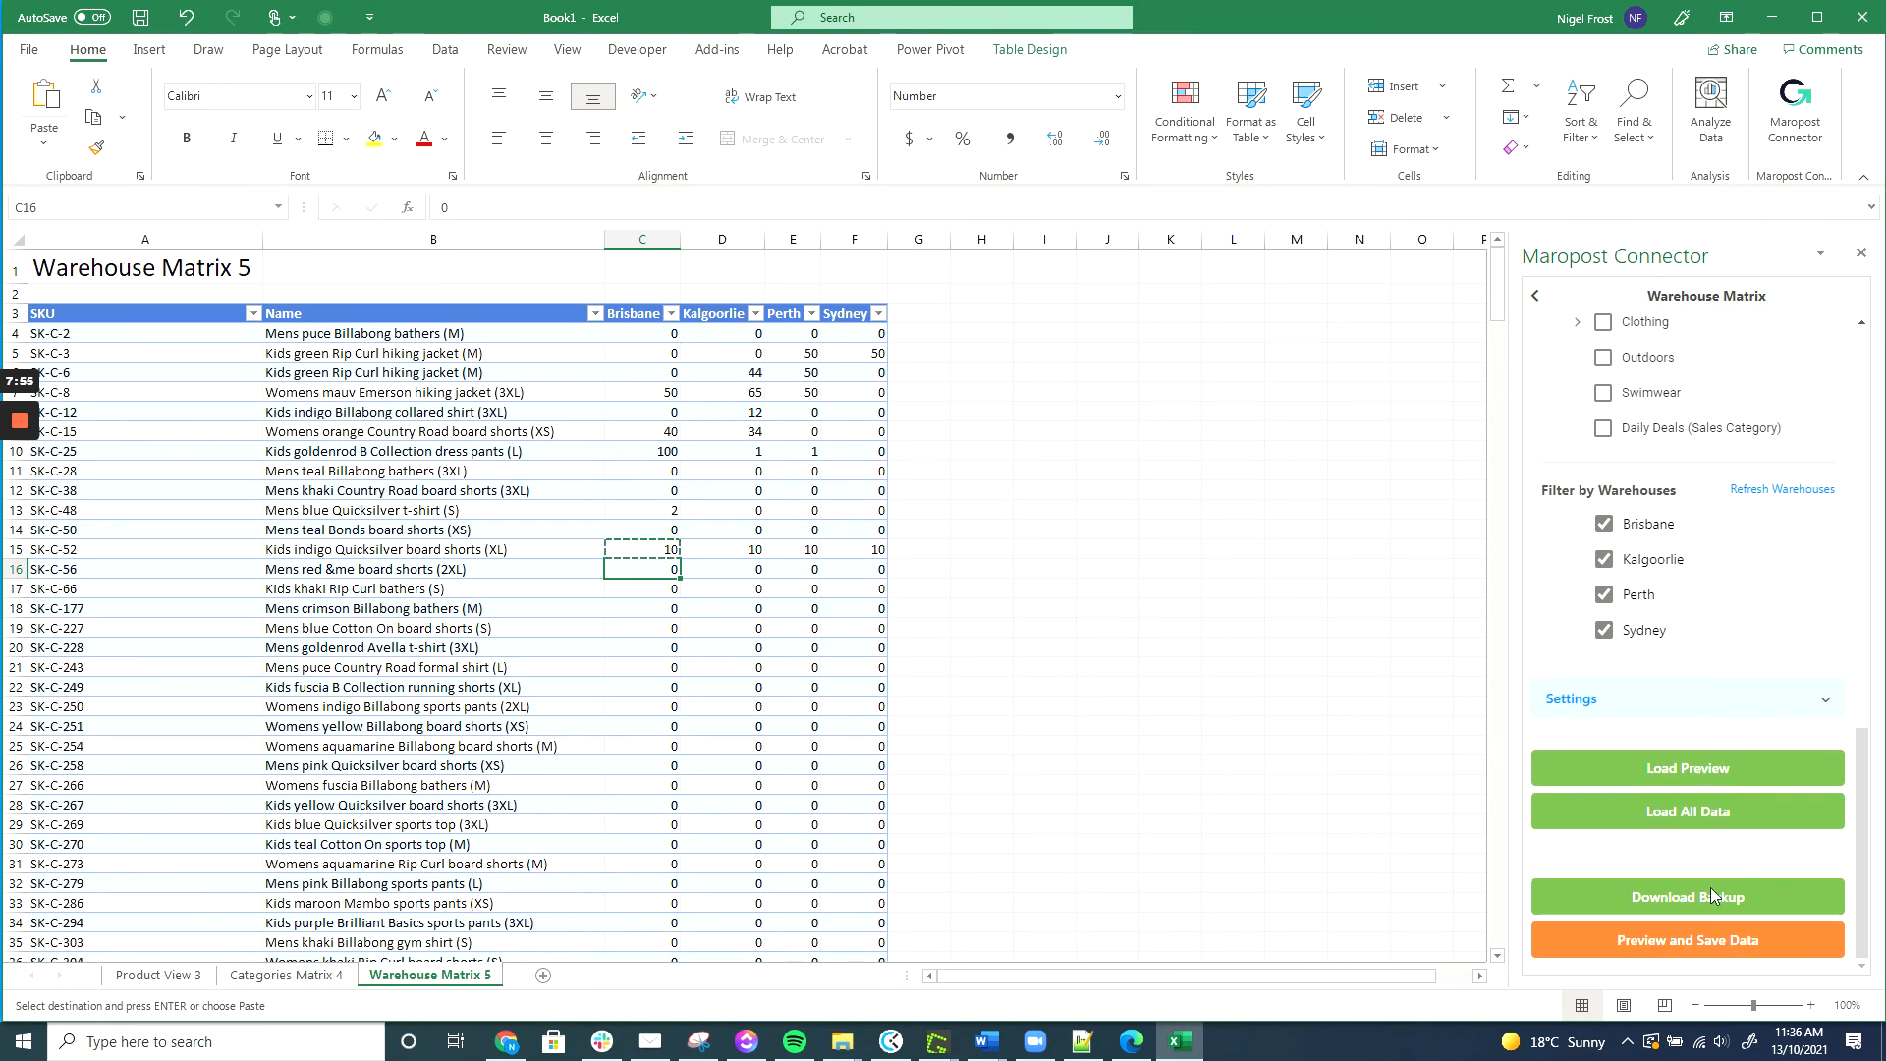
Preview and save the edited stock cells to the store.
left_click(1699, 951)
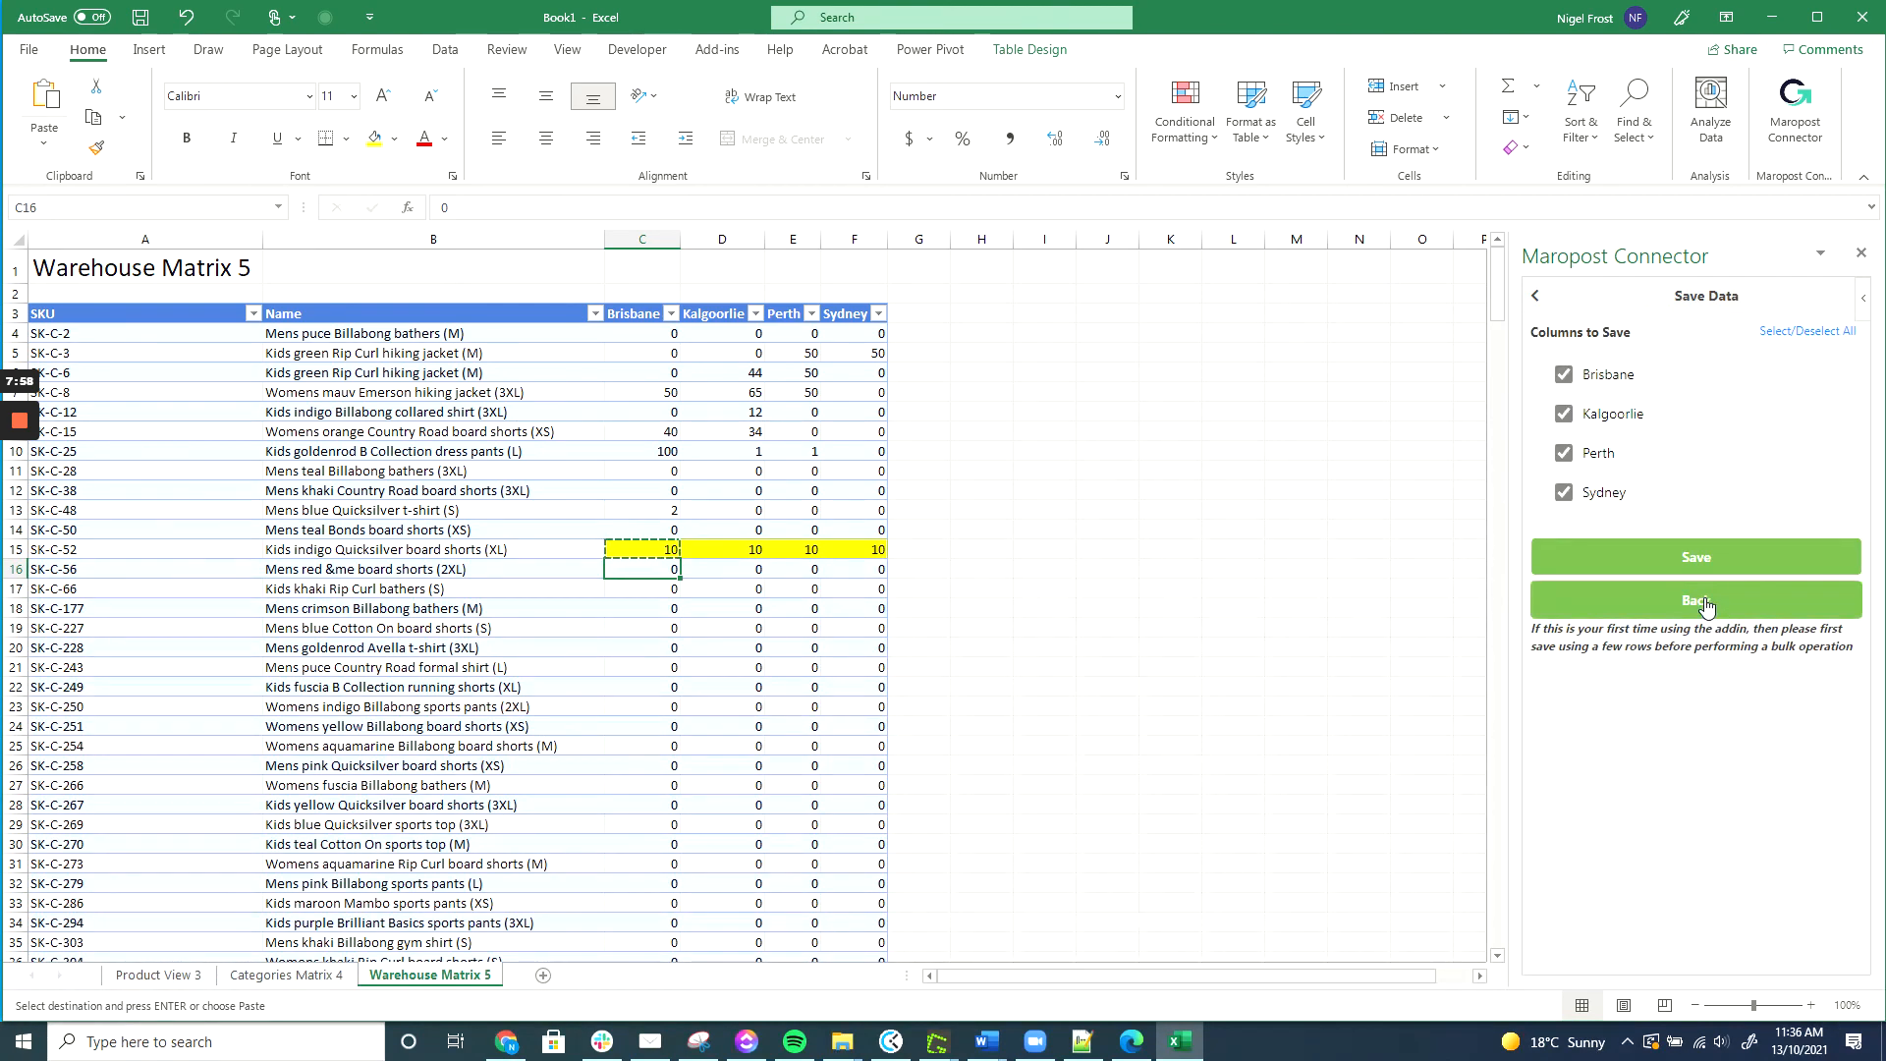
left_click(1697, 558)
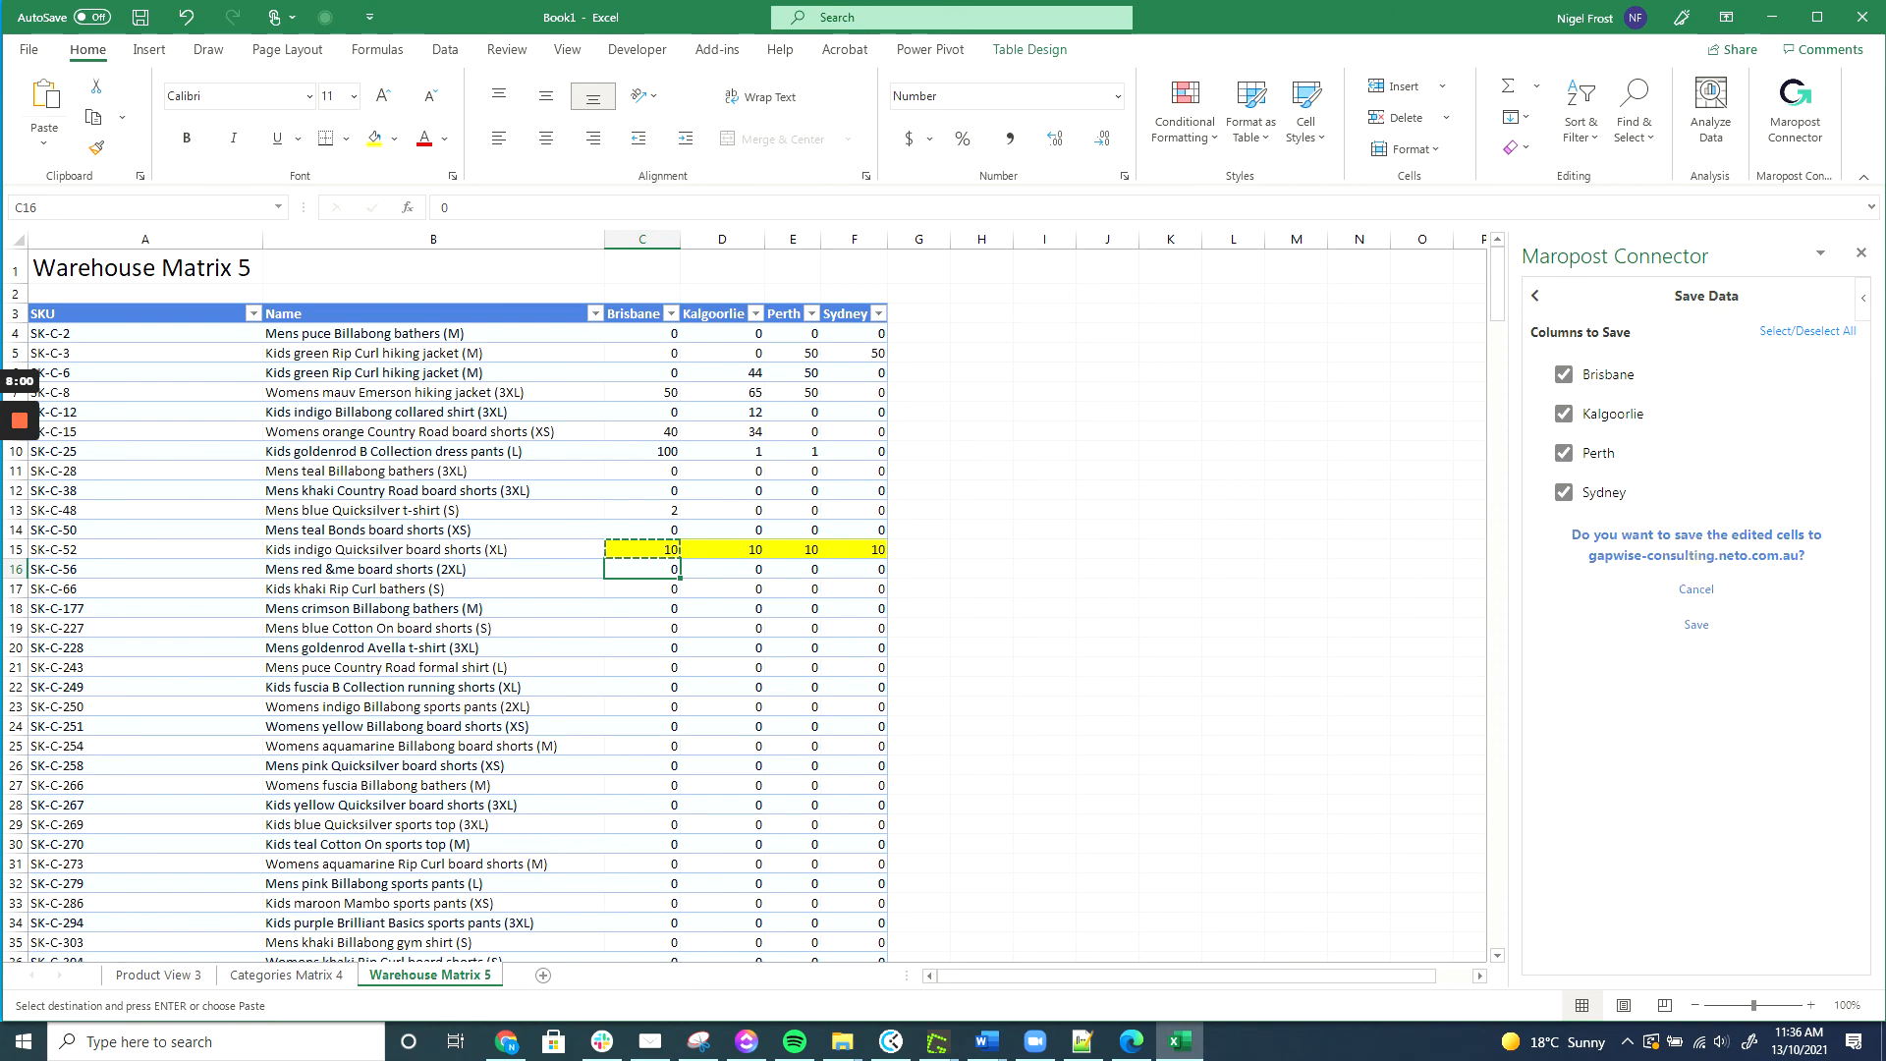
left_click(1682, 632)
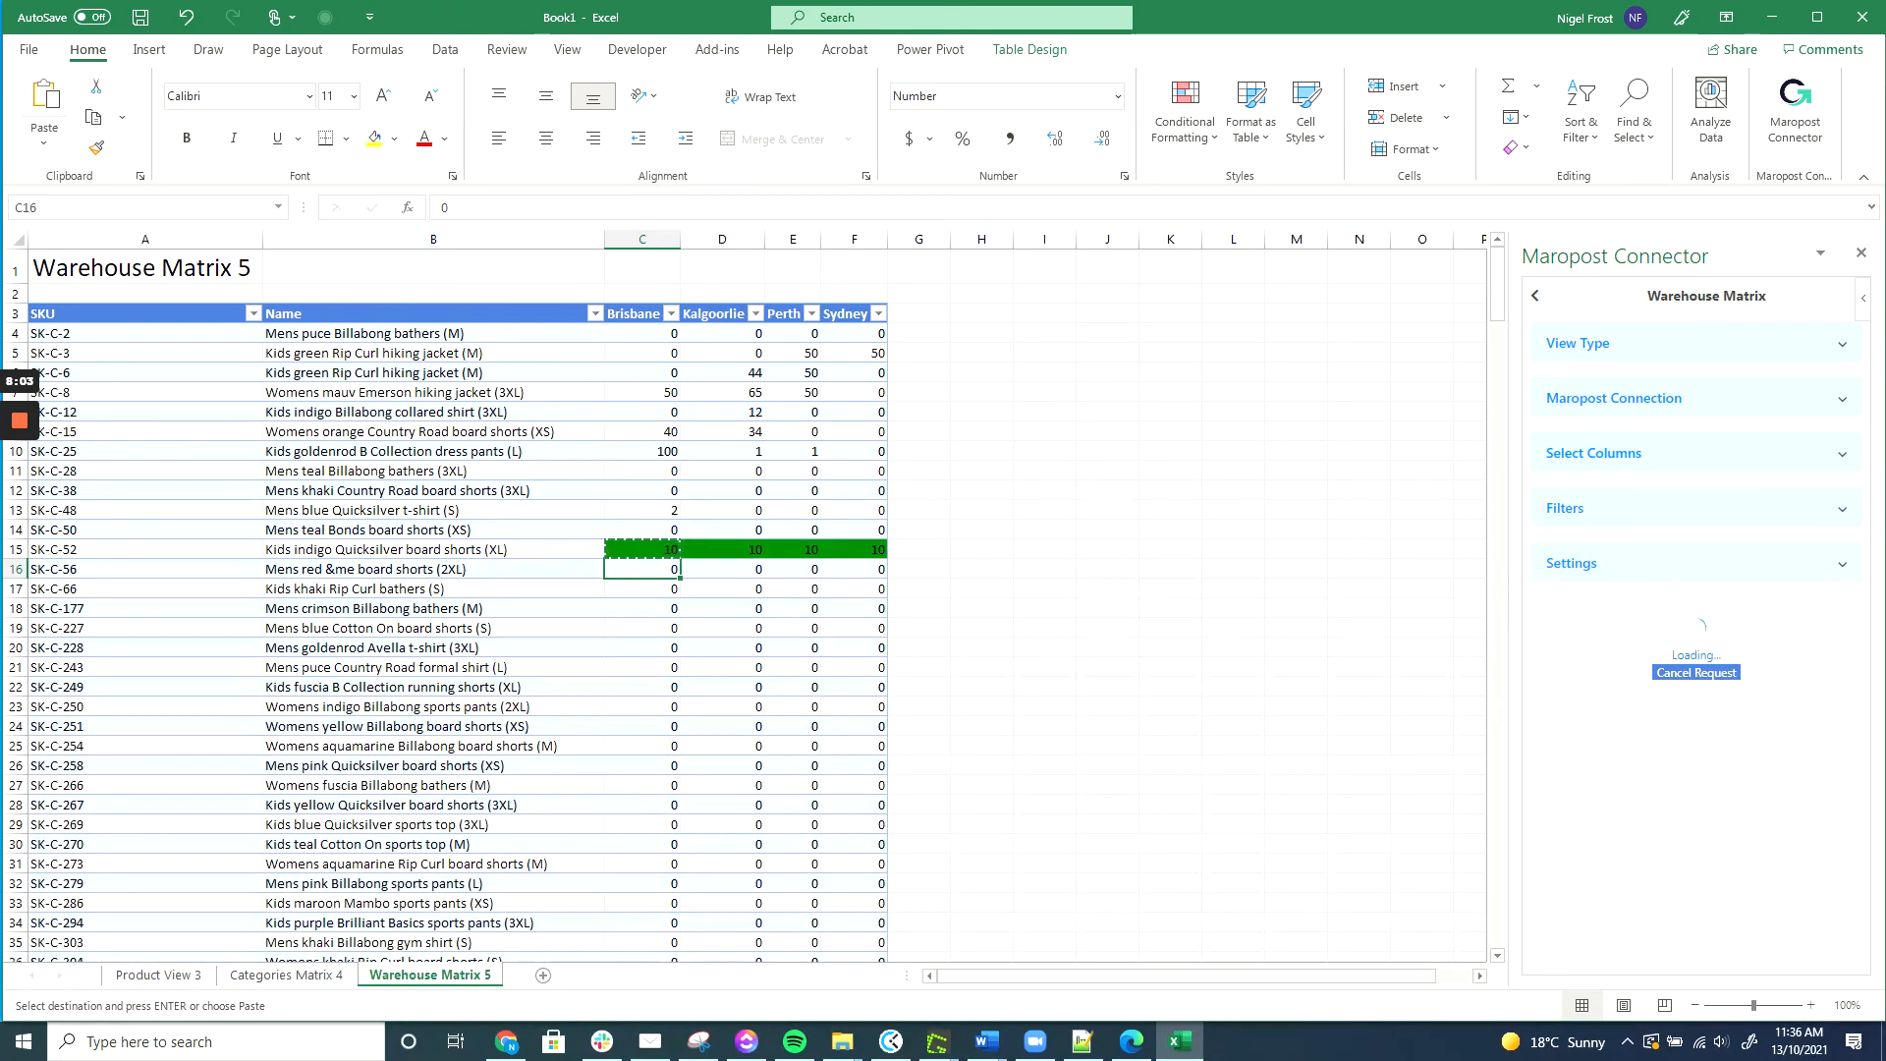